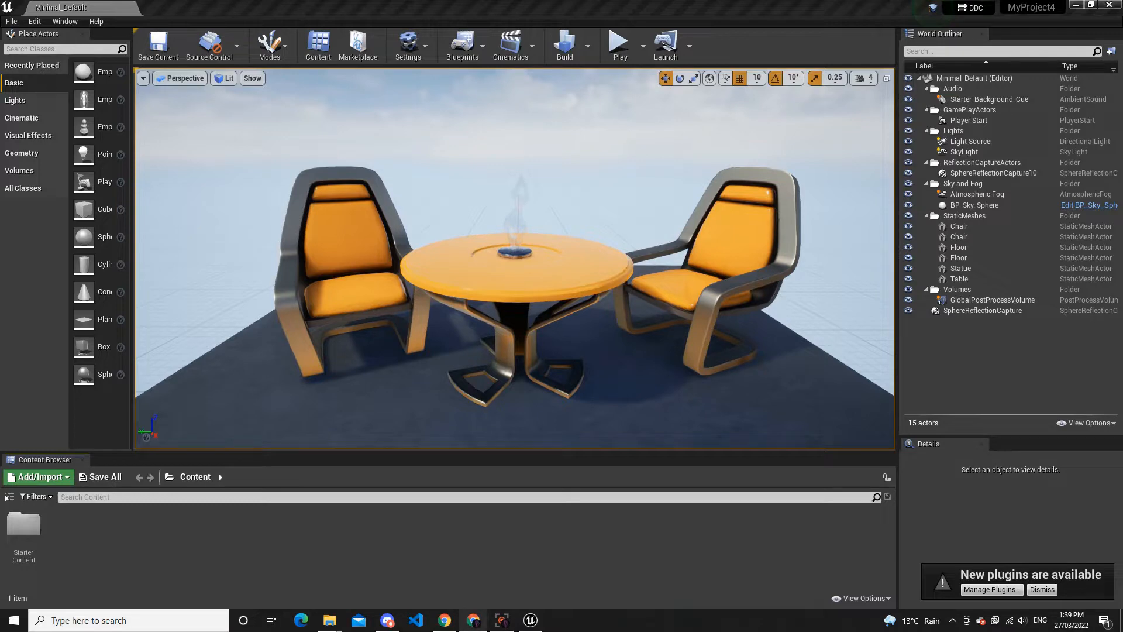
# Import the T_Fire and T_Fire_Distortion textures from the TutorialsFire folder into the project's Content folder
pyautogui.moveTo(0, 190); pyautogui.dragTo(551, 122)
pyautogui.scroll(-1, 544, 369)
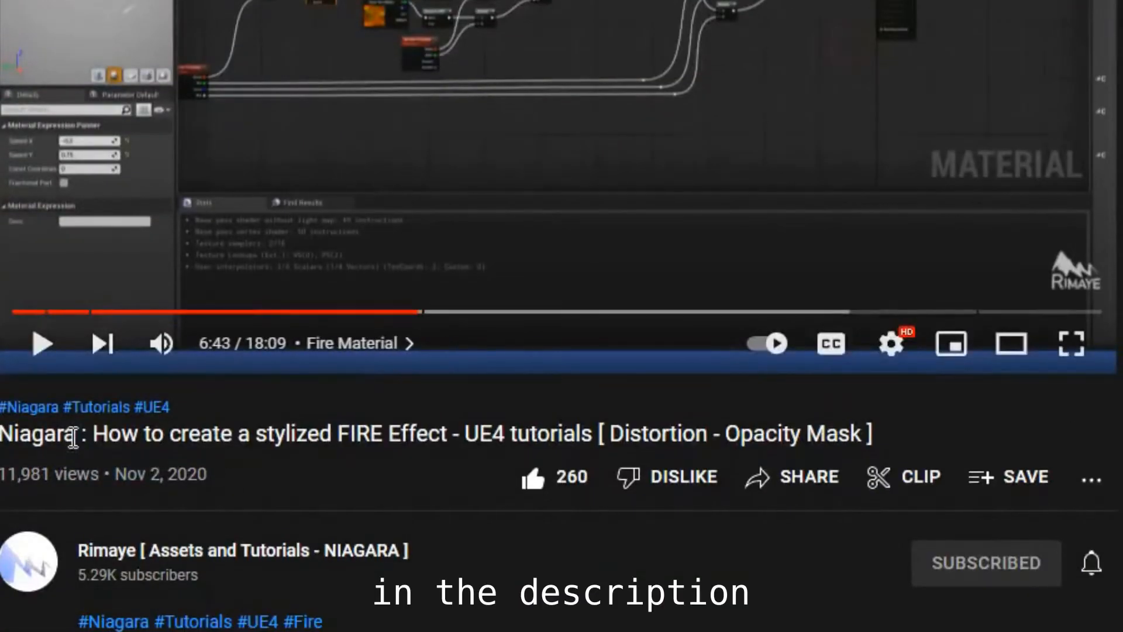
pyautogui.scroll(1, 561, 316)
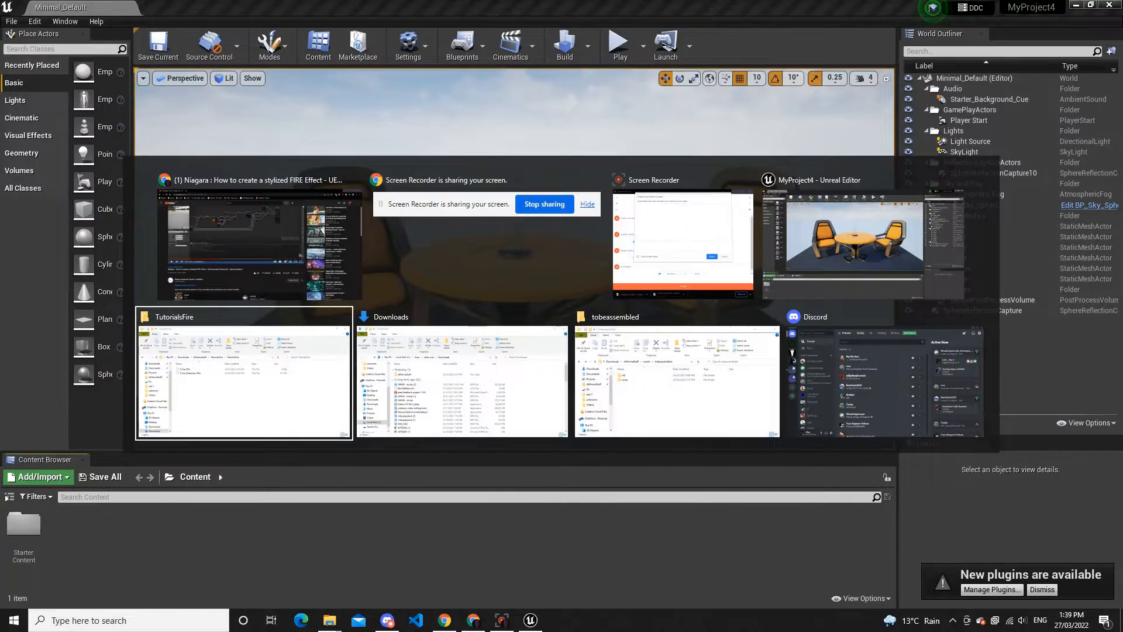
pyautogui.hotkey('alt', 'Tab')
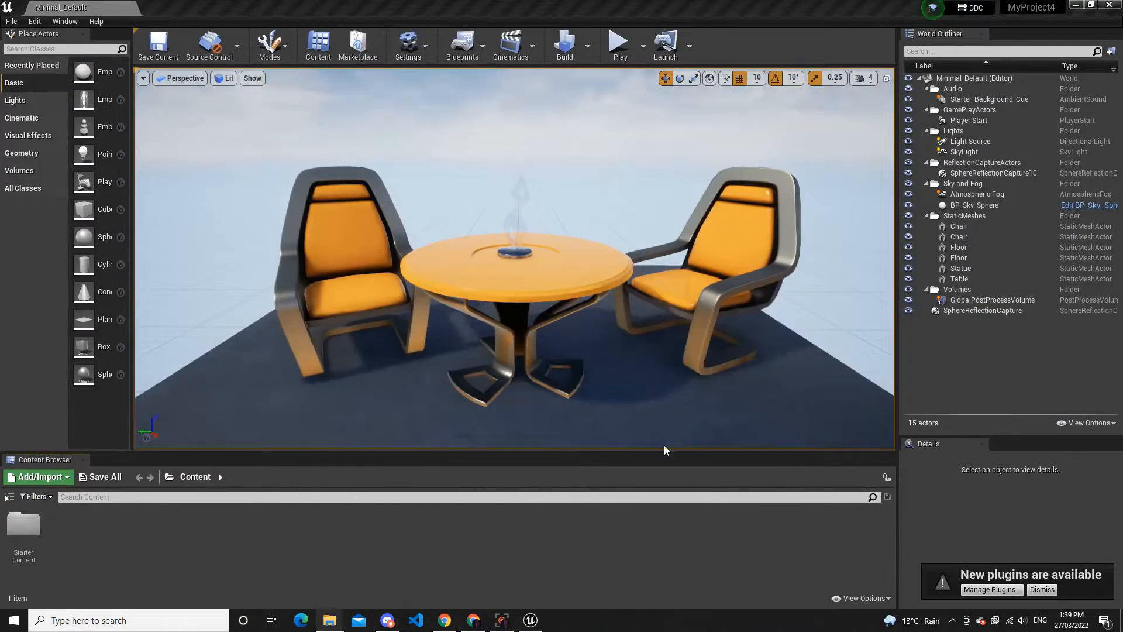
# Create a material named M_Fire in the Content folder and open it for editing
pyautogui.rightClick(314, 556)
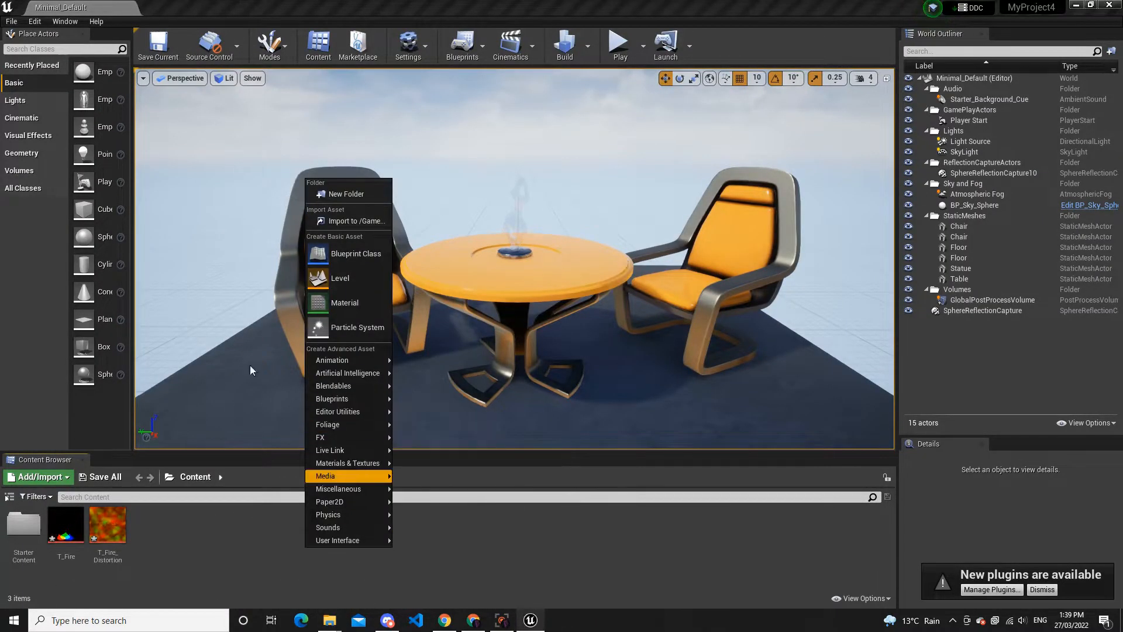
pyautogui.click(337, 304)
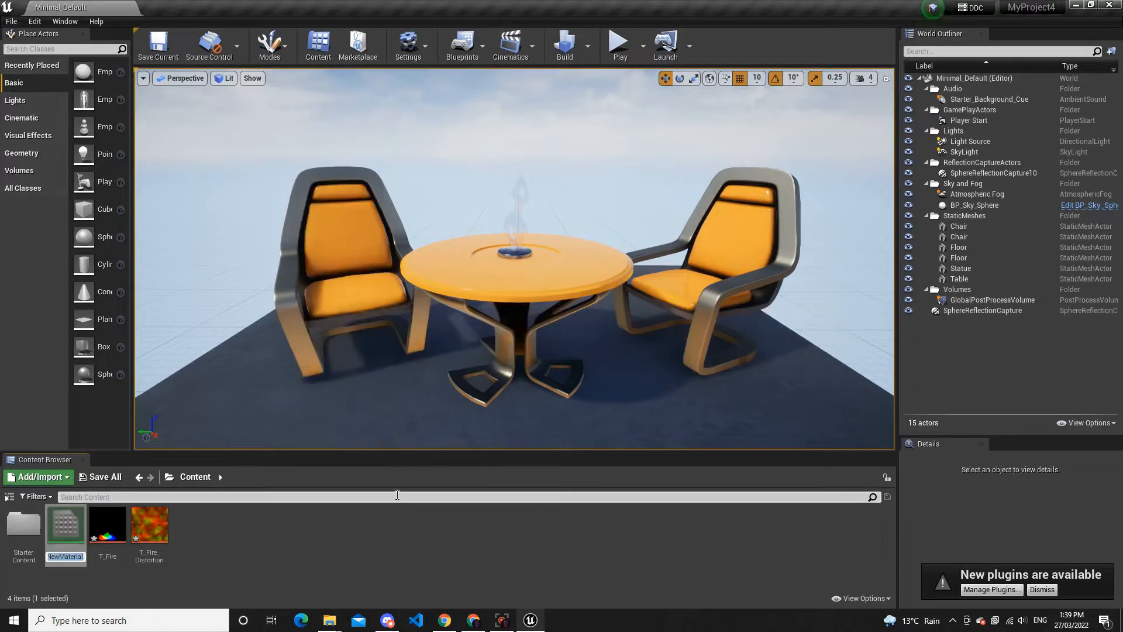
pyautogui.write('M_Fire')
pyautogui.press('Return')
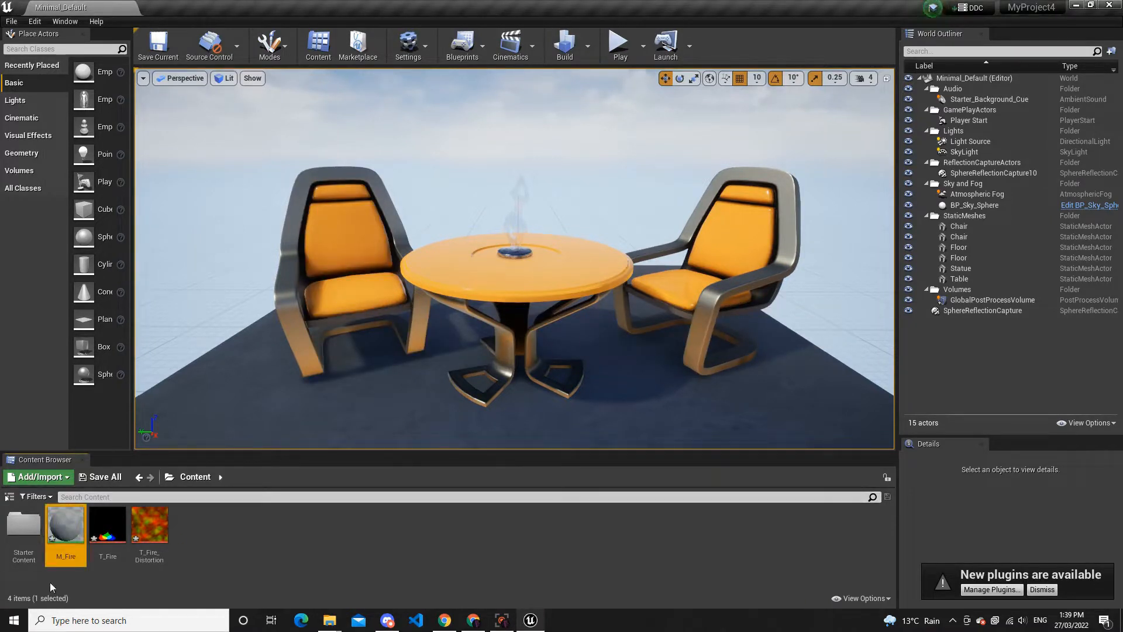
pyautogui.doubleClick(73, 533)
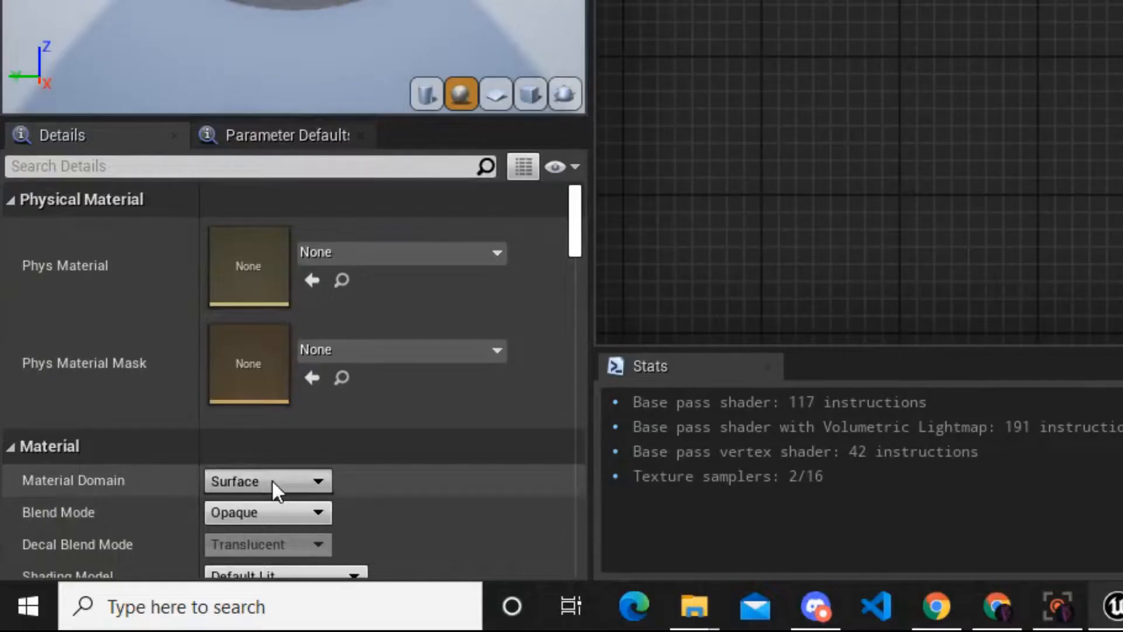
# Set the M_Fire material's blend mode to Masked and its shading model to Unlit
pyautogui.click(129, 562)
pyautogui.click(287, 512)
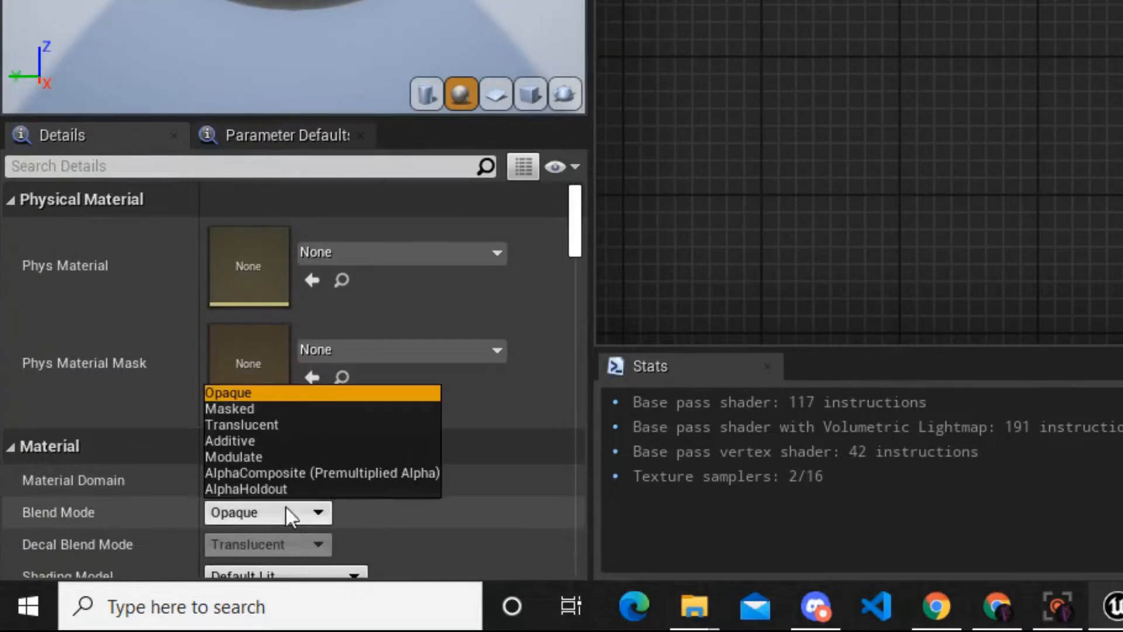
pyautogui.click(296, 409)
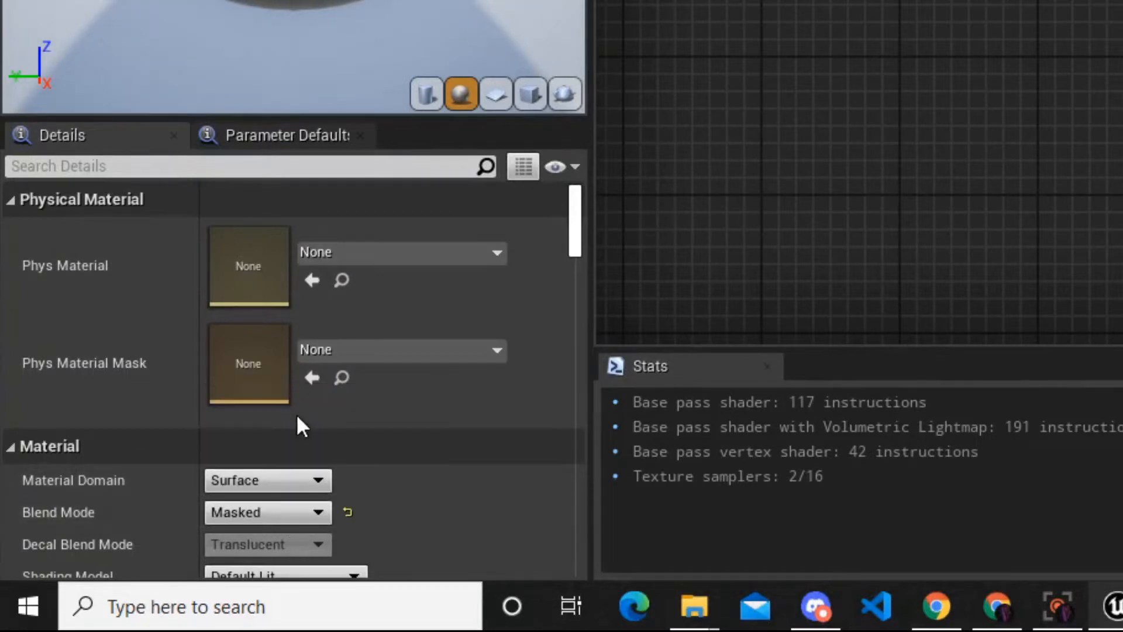
pyautogui.scroll(-2, 292, 494)
pyautogui.click(296, 499)
pyautogui.click(234, 283)
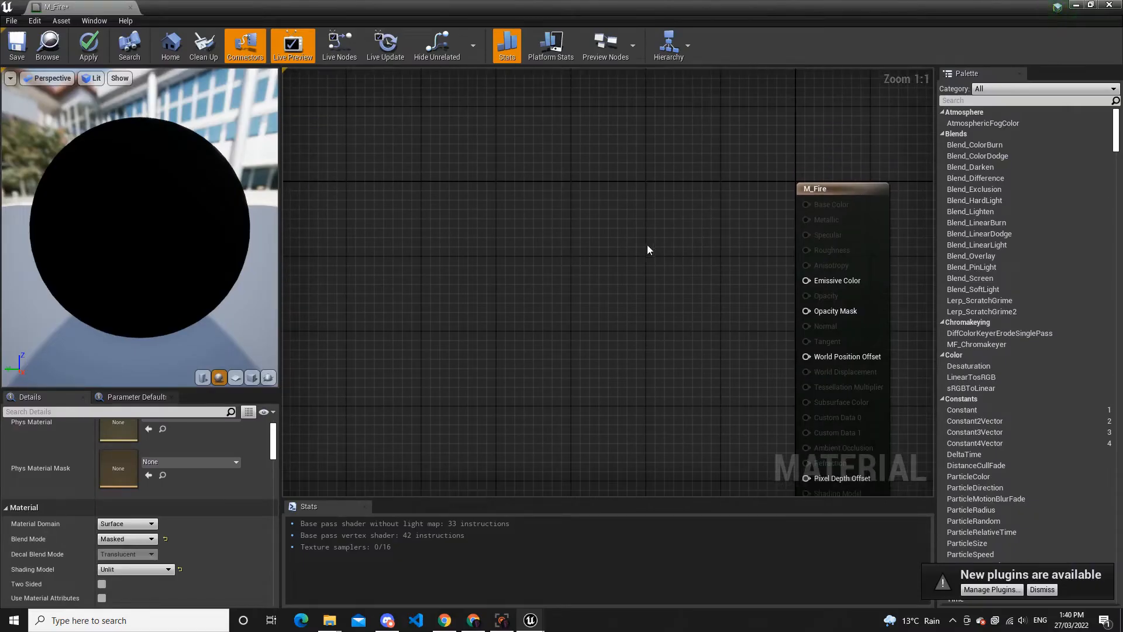
# Add a Particle Color node and connect its color output to the material's Emissive Color
pyautogui.rightClick(648, 248)
pyautogui.write('particle color')
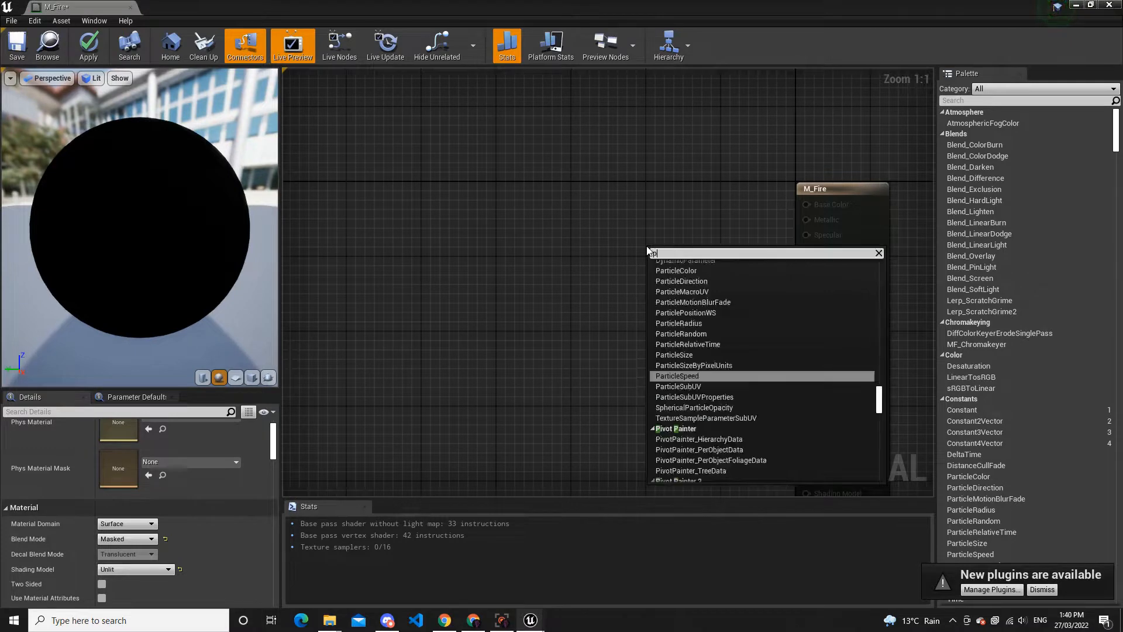
pyautogui.press('Return')
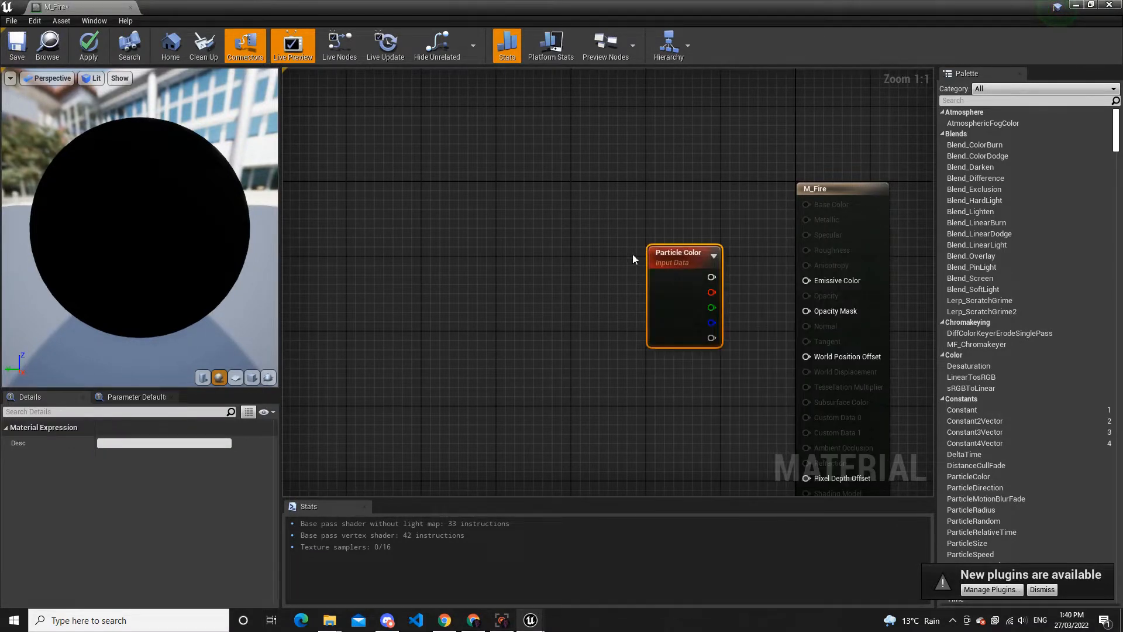
pyautogui.moveTo(673, 266); pyautogui.dragTo(814, 286)
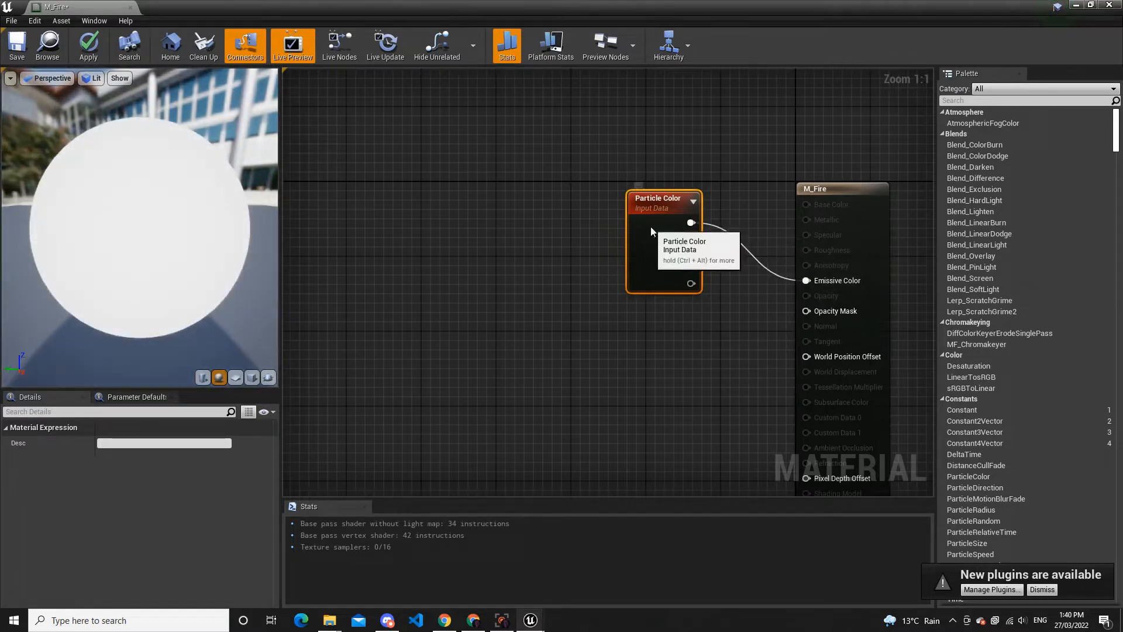
pyautogui.moveTo(652, 230); pyautogui.dragTo(661, 202)
# Preview the material on a plane and make it two-sided
pyautogui.click(235, 378)
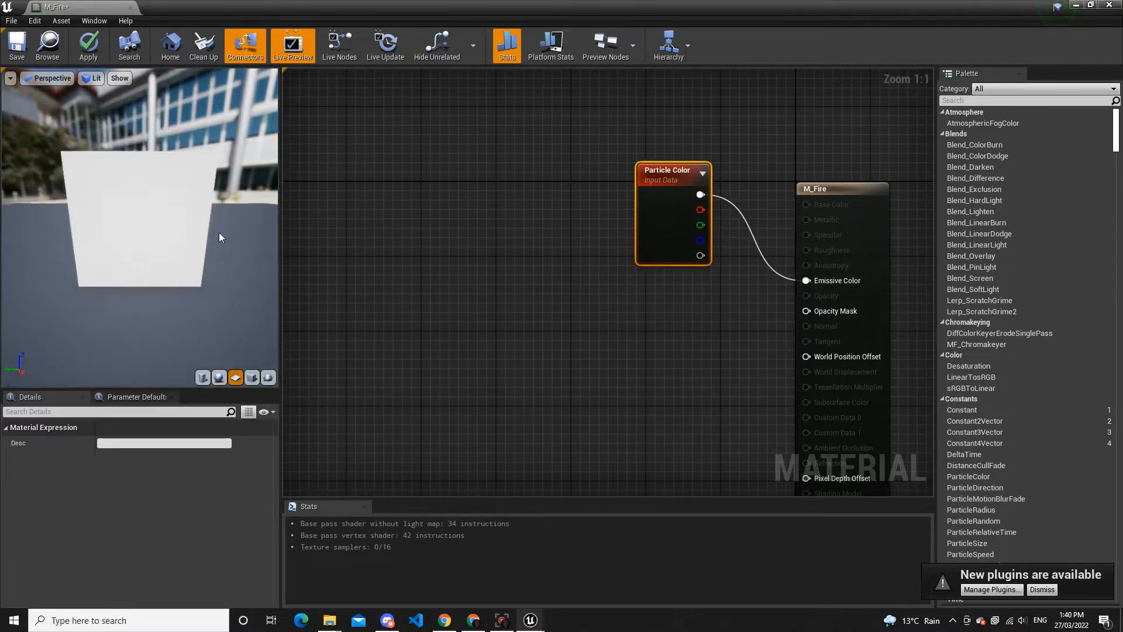
pyautogui.click(389, 362)
pyautogui.scroll(-2, 233, 504)
pyautogui.click(101, 547)
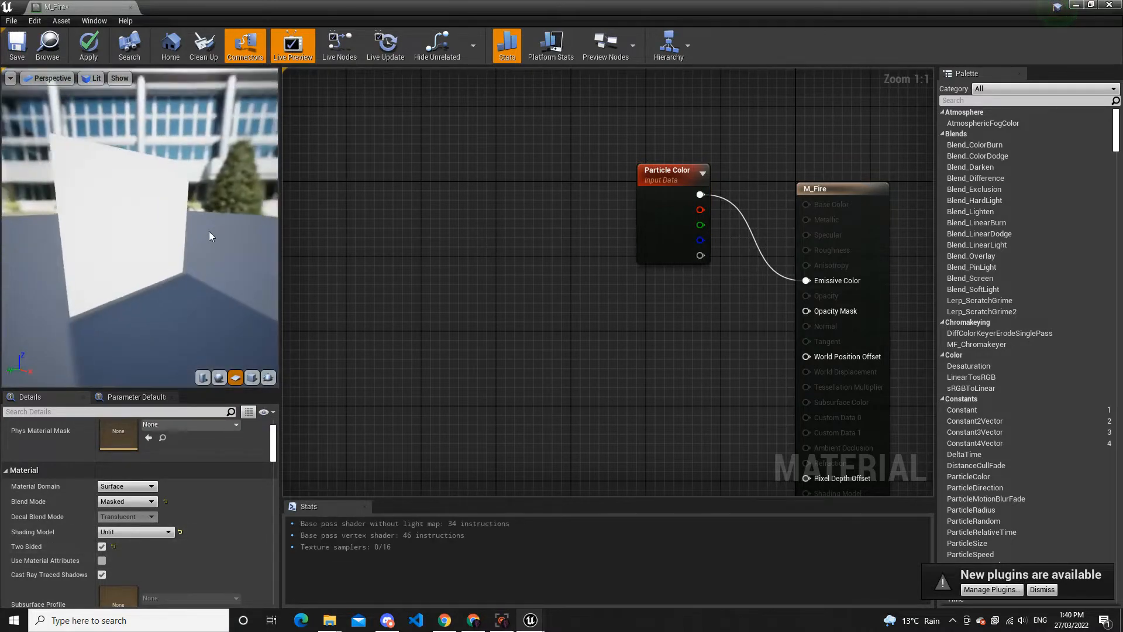
# Bring the T_Fire and T_Fire_Distortion textures into the M_Fire graph as texture samples
pyautogui.moveTo(633, 370); pyautogui.dragTo(728, 270, button='right')
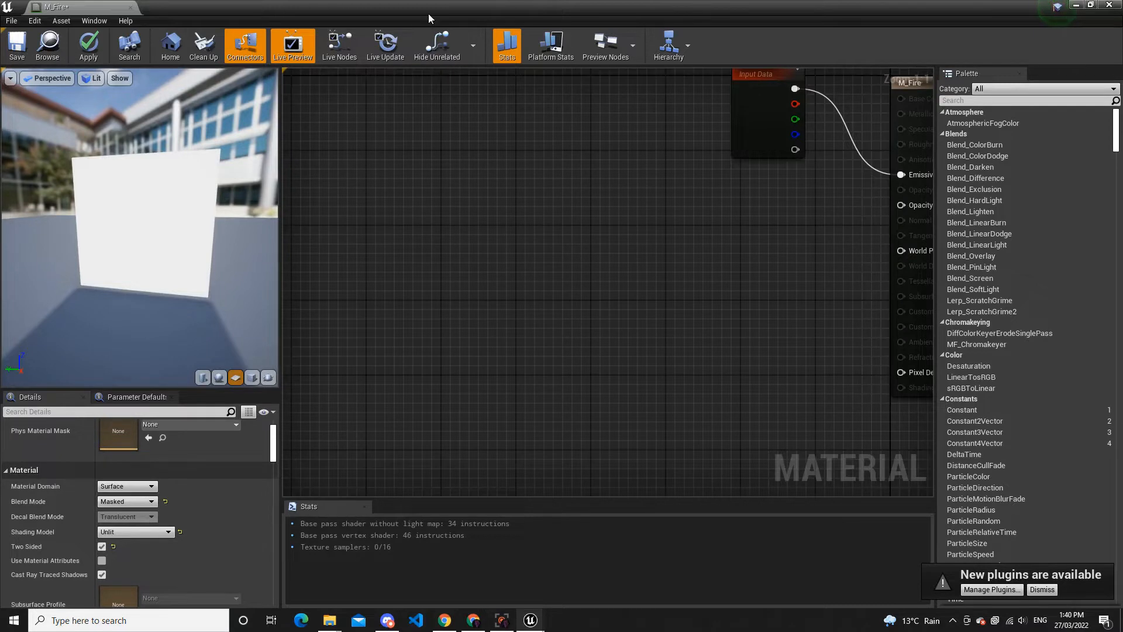
pyautogui.moveTo(429, 25); pyautogui.dragTo(645, 155)
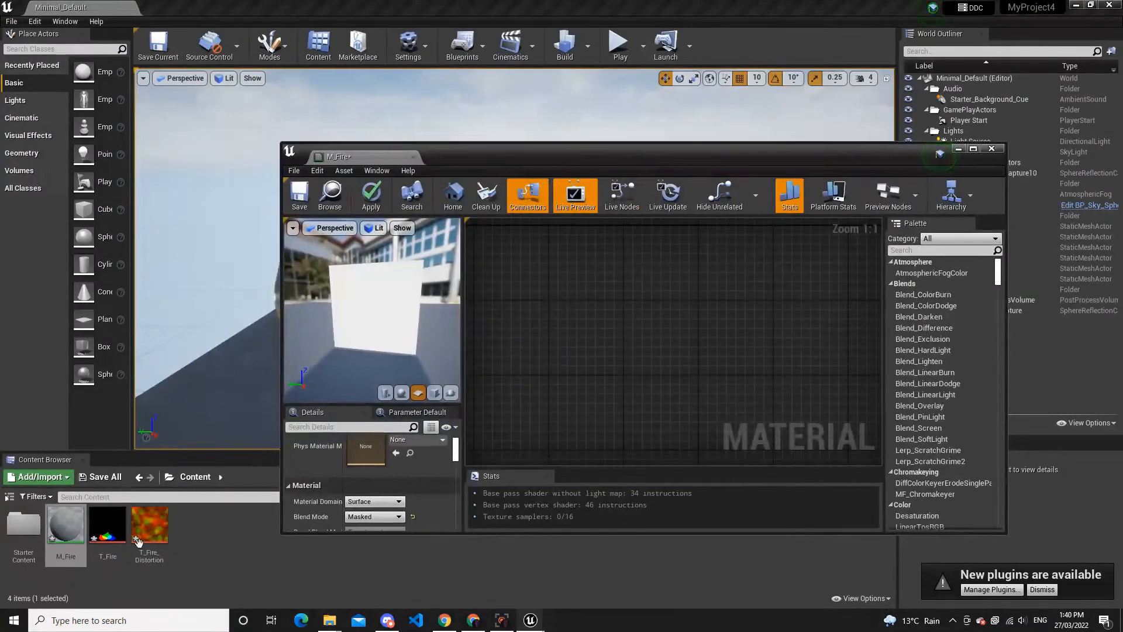
pyautogui.click(138, 576)
pyautogui.click(116, 537)
pyautogui.keyDown('ctrl'); pyautogui.click(143, 537); pyautogui.keyUp('ctrl')
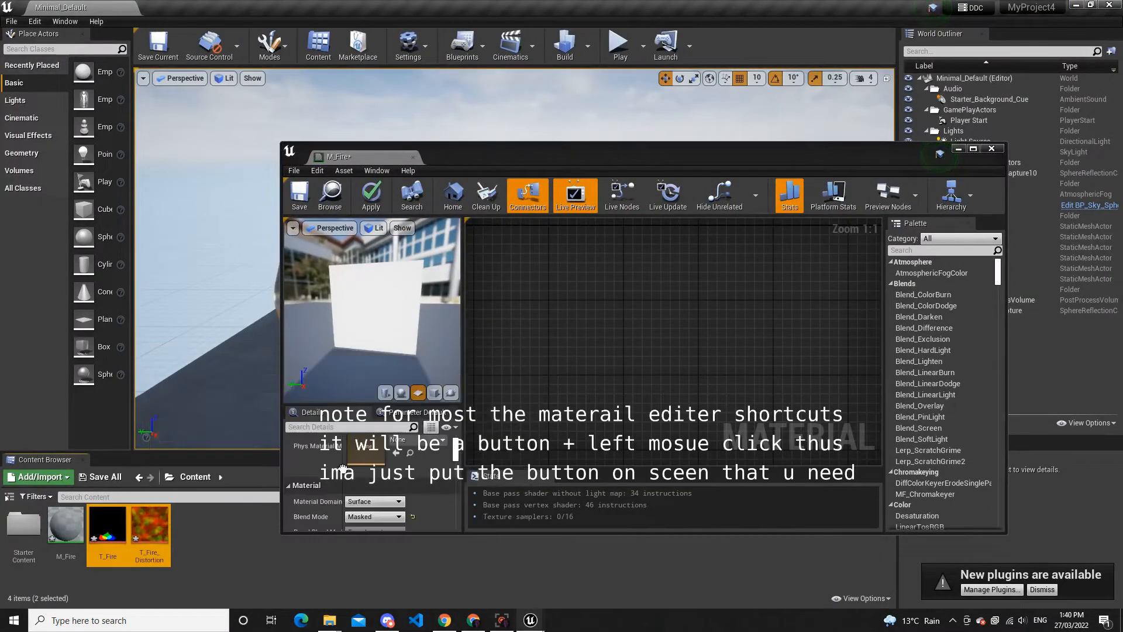
pyautogui.moveTo(170, 529); pyautogui.dragTo(696, 328)
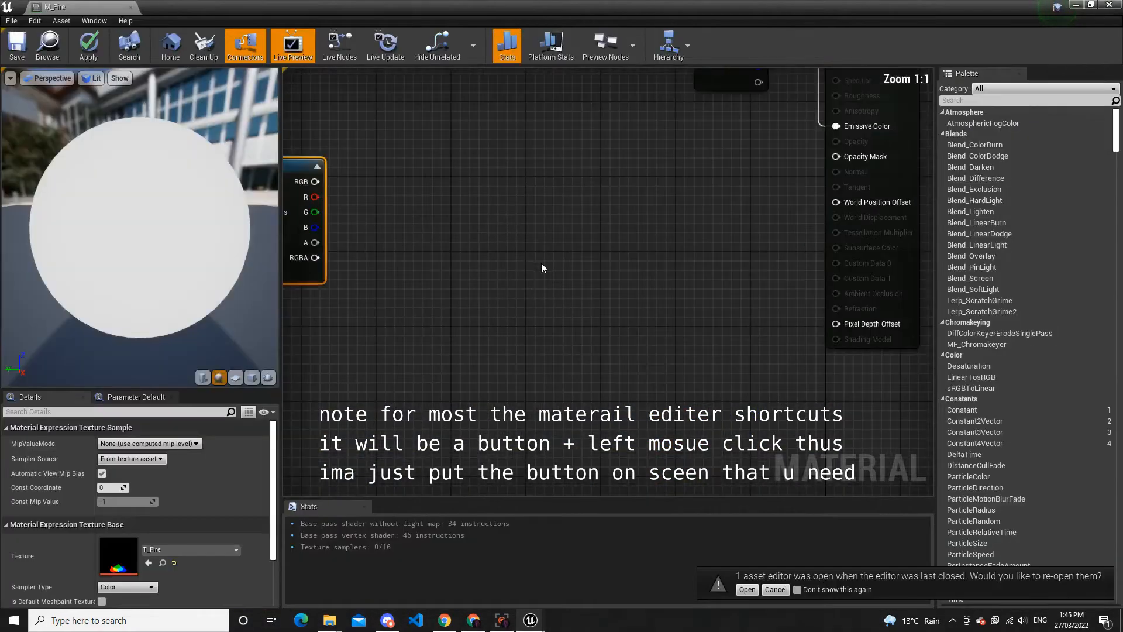
# Place three Multiply nodes stacked between the T_Fire texture sample and the M_Fire output node
pyautogui.scroll(-1, 535, 252)
pyautogui.press('m')
pyautogui.click(544, 157)
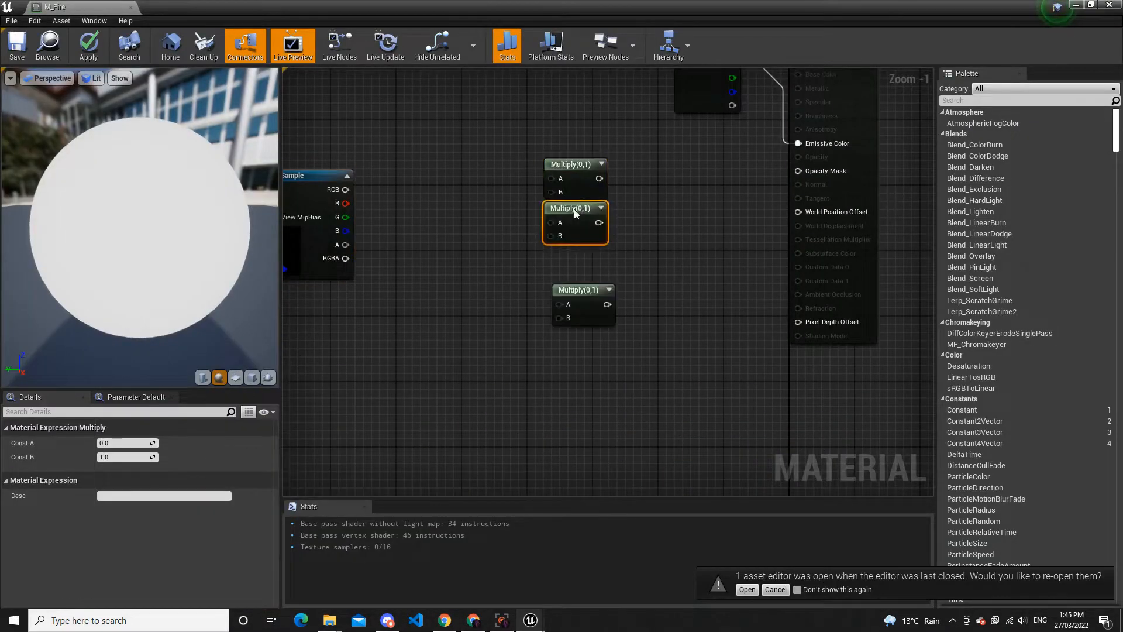
pyautogui.moveTo(584, 286); pyautogui.dragTo(576, 254)
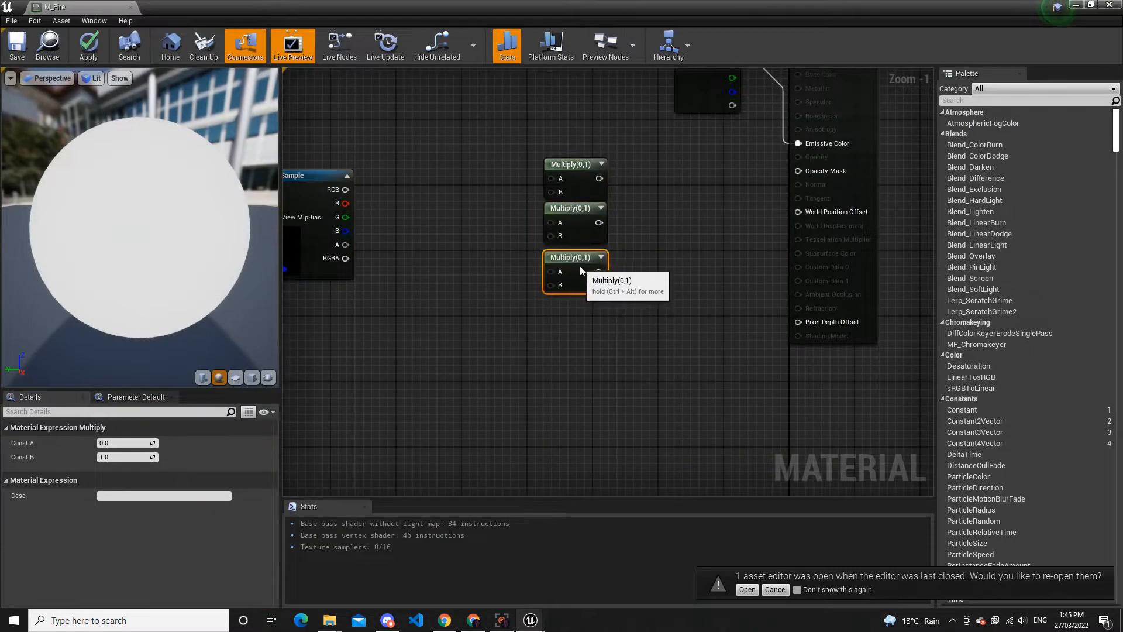
# Connect the T_Fire sample's R, G and B outputs to the A inputs of the three Multiply nodes, one each
pyautogui.moveTo(317, 195); pyautogui.dragTo(557, 180)
pyautogui.moveTo(394, 208); pyautogui.dragTo(552, 221)
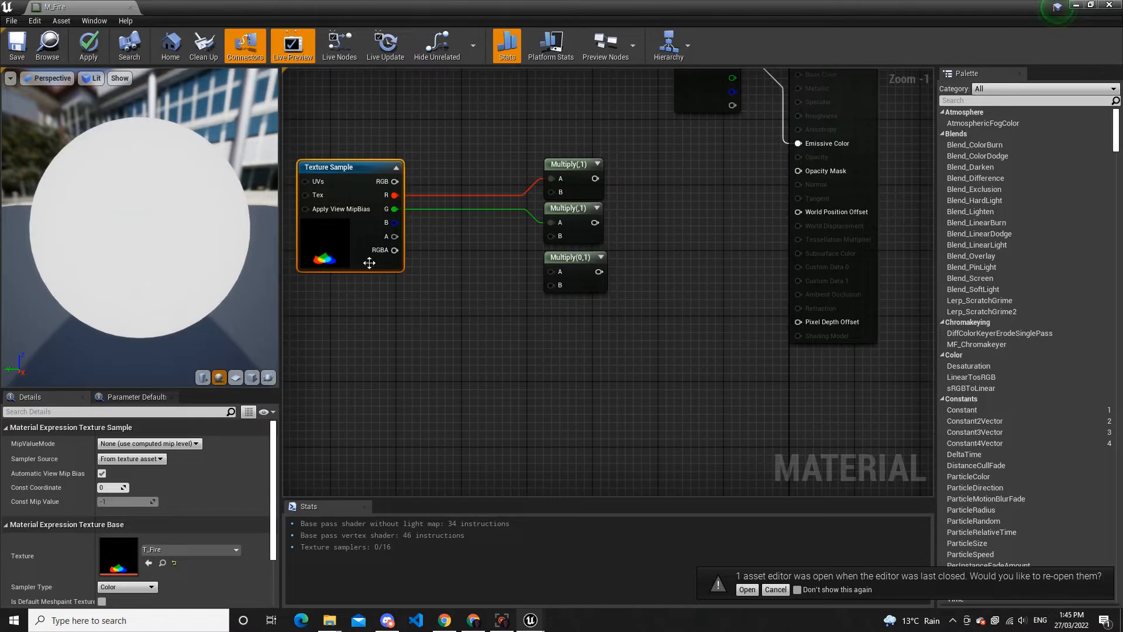
pyautogui.moveTo(394, 223); pyautogui.dragTo(555, 278)
# Sum the three Multiply outputs through two chained Add nodes and connect the result to Opacity Mask
pyautogui.moveTo(555, 278); pyautogui.dragTo(625, 289)
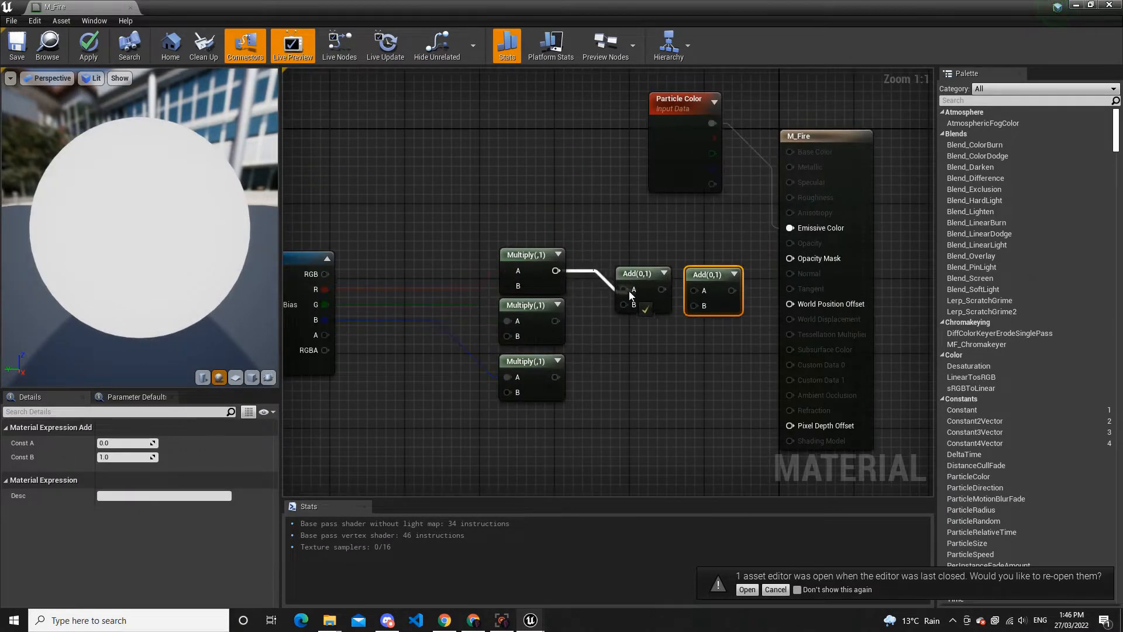
pyautogui.moveTo(556, 320); pyautogui.dragTo(623, 309)
pyautogui.moveTo(554, 377); pyautogui.dragTo(789, 258)
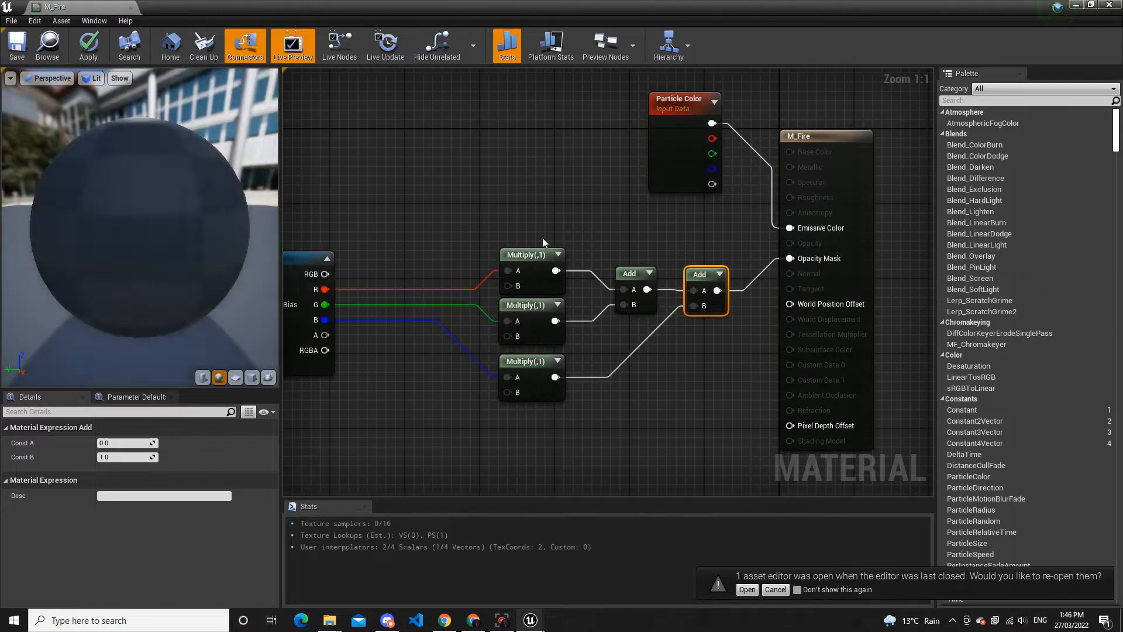
# Switch the material preview to a plane and orbit it to inspect the flame shape
pyautogui.moveTo(430, 189); pyautogui.dragTo(752, 163, button='right')
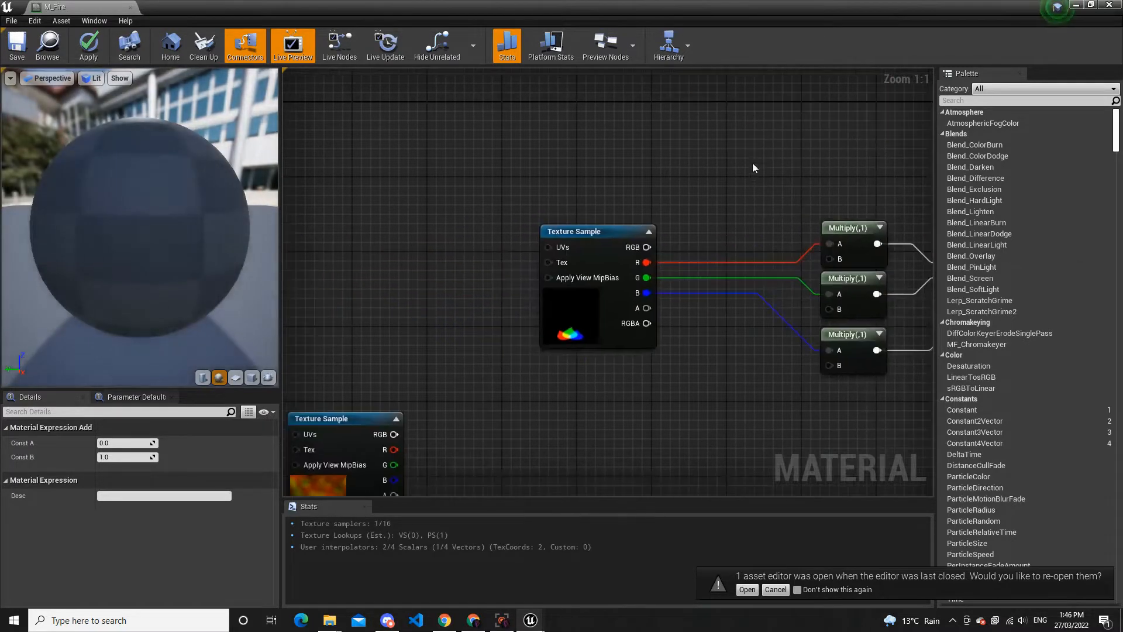
pyautogui.click(235, 378)
pyautogui.moveTo(76, 239); pyautogui.dragTo(94, 254)
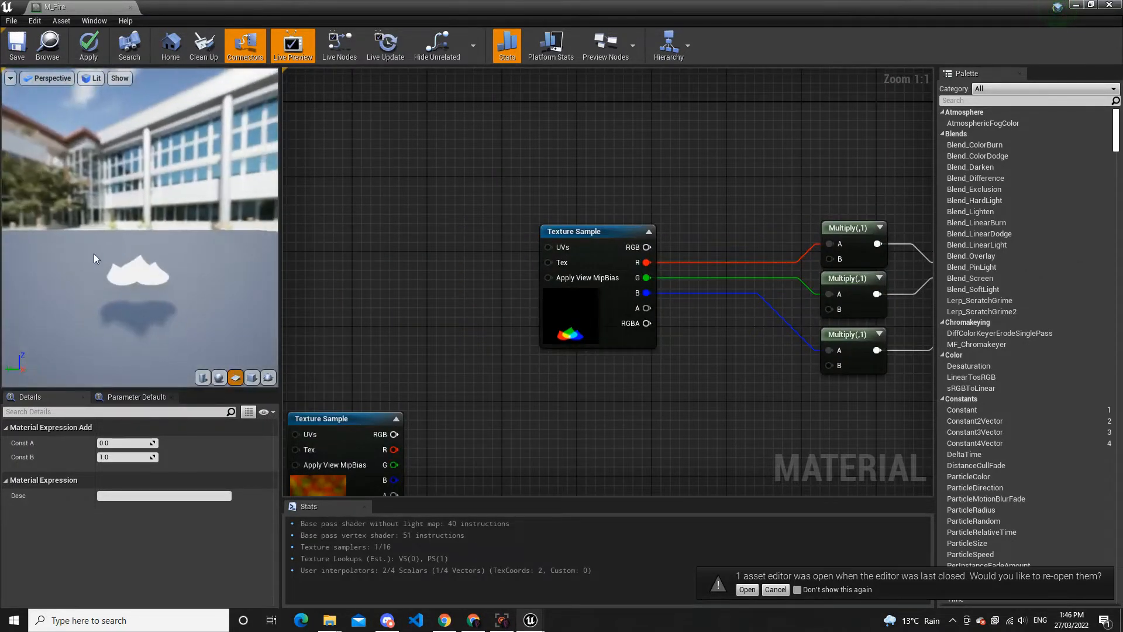
pyautogui.moveTo(151, 286); pyautogui.dragTo(234, 309)
pyautogui.click(483, 216)
# Place an Add node before the T_Fire sample, connect it to the sample's UVs, and move the distortion sample clear
pyautogui.scroll(-1, 508, 232)
pyautogui.moveTo(367, 332); pyautogui.dragTo(675, 293, button='right')
pyautogui.press('a')
pyautogui.click(656, 258)
pyautogui.moveTo(624, 413); pyautogui.dragTo(484, 412)
pyautogui.moveTo(699, 279); pyautogui.dragTo(794, 253)
# Feed the A input of the Add node before the T_Fire sample with a TextureCoordinate node
pyautogui.moveTo(625, 253); pyautogui.dragTo(779, 216, button='right')
pyautogui.moveTo(820, 243); pyautogui.dragTo(590, 243)
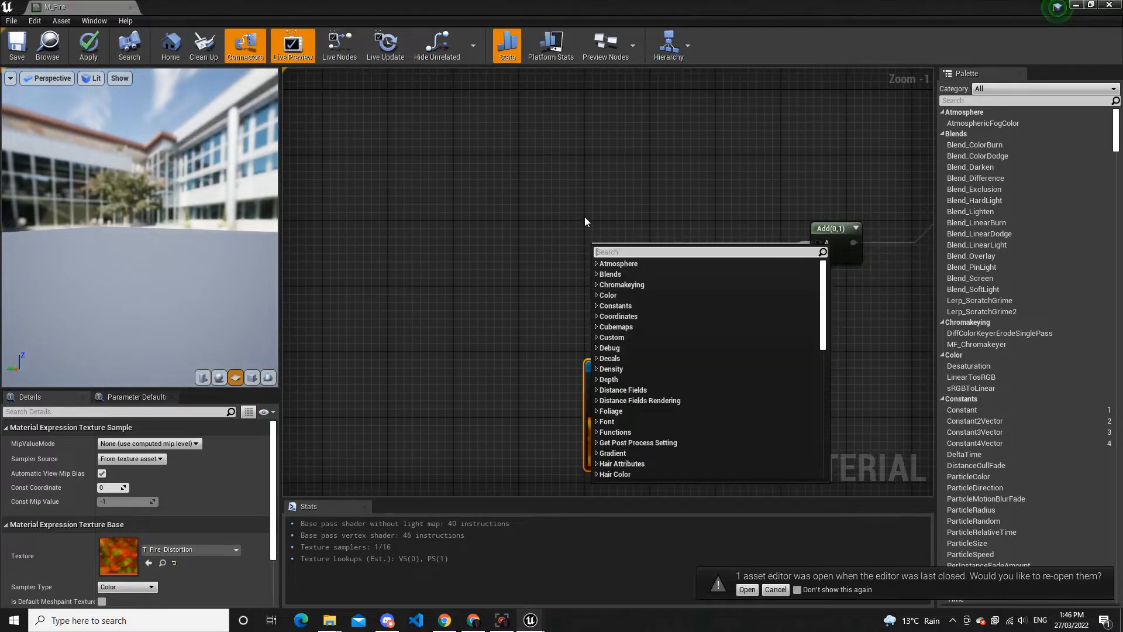
pyautogui.write('tex co')
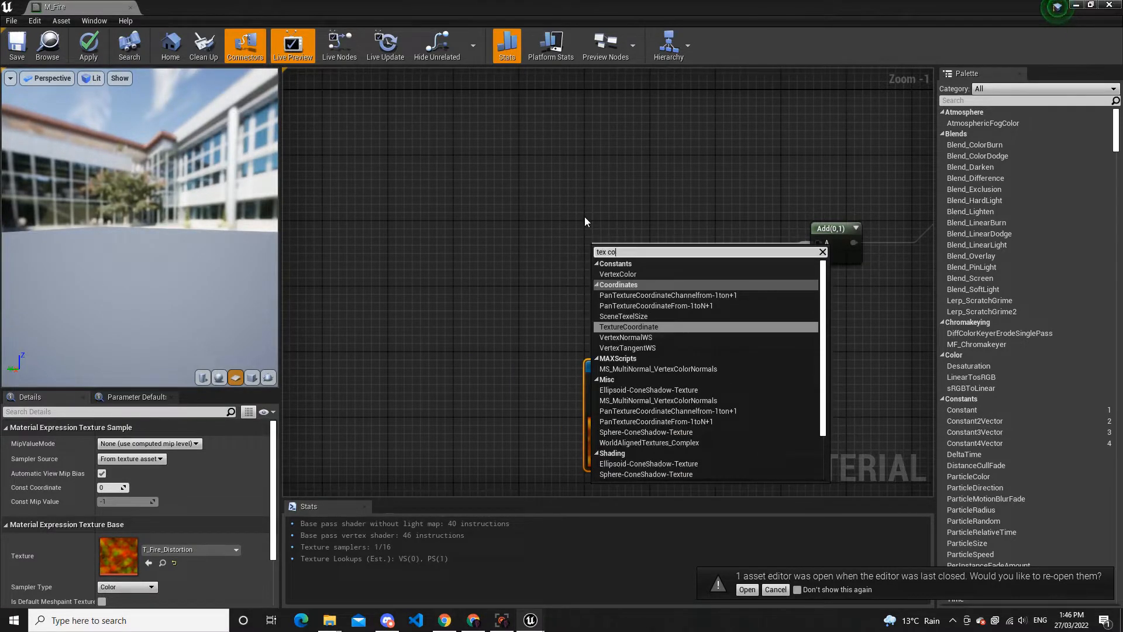
pyautogui.press('Return')
# Add a Power node with an exponent of 0.85 beside the T_Fire_Distortion sample and duplicate it
pyautogui.moveTo(542, 343); pyautogui.dragTo(608, 239, button='right')
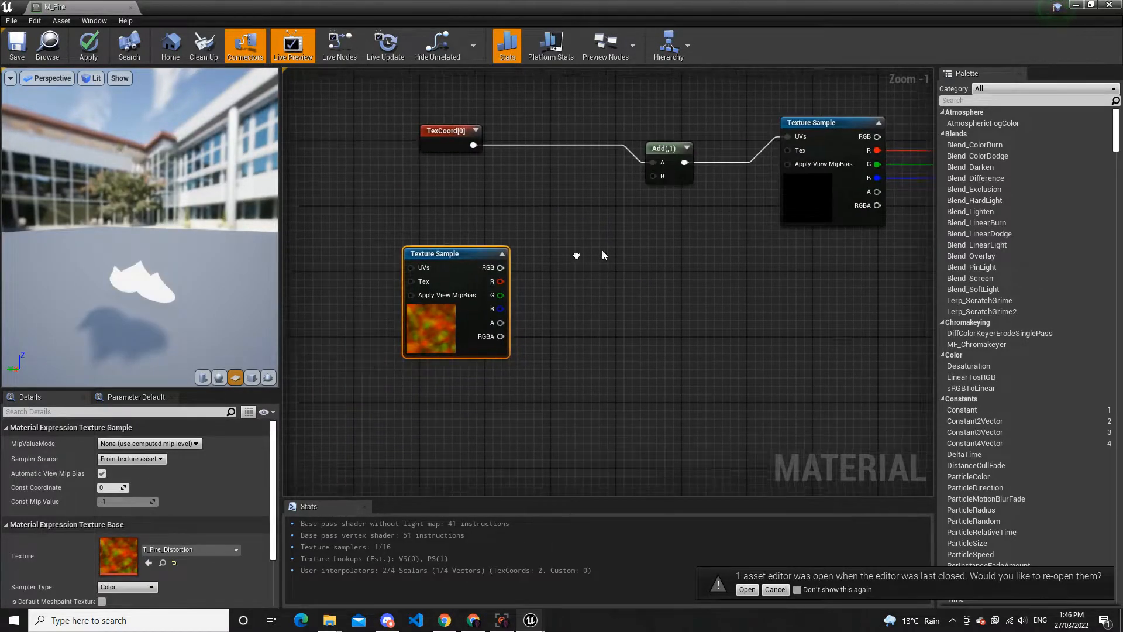
pyautogui.moveTo(505, 265); pyautogui.dragTo(460, 261)
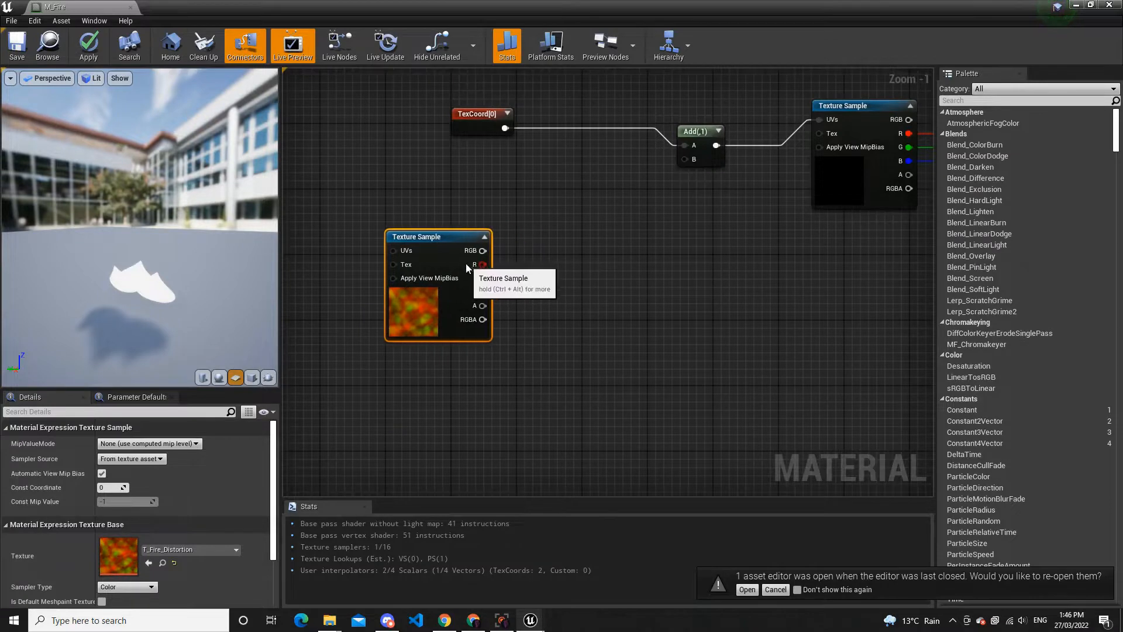
pyautogui.rightClick(514, 262)
pyautogui.write('power')
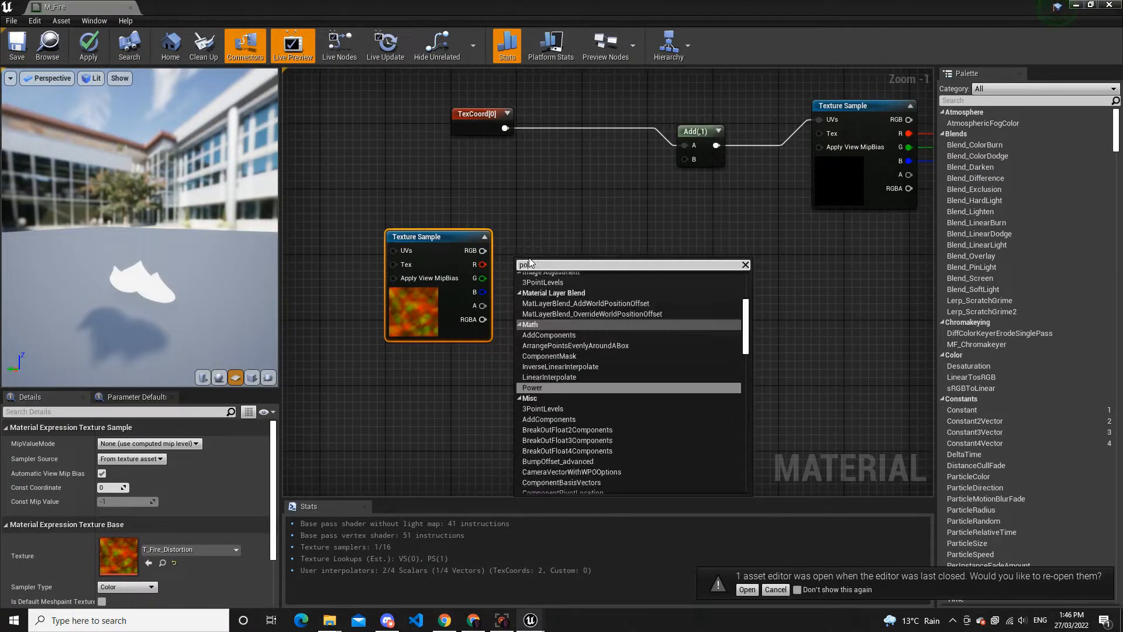
pyautogui.press('Return')
pyautogui.click(135, 444)
pyautogui.write('0.85')
pyautogui.press('Return')
pyautogui.moveTo(562, 269)
pyautogui.mouseDown()
pyautogui.moveTo(580, 242)
pyautogui.moveTo(566, 283)
pyautogui.mouseUp()
pyautogui.hotkey('ctrl', 'd')
# Add two Multiply nodes and align one beside each Power node
pyautogui.moveTo(632, 262); pyautogui.dragTo(579, 256, button='right')
pyautogui.click(608, 244)
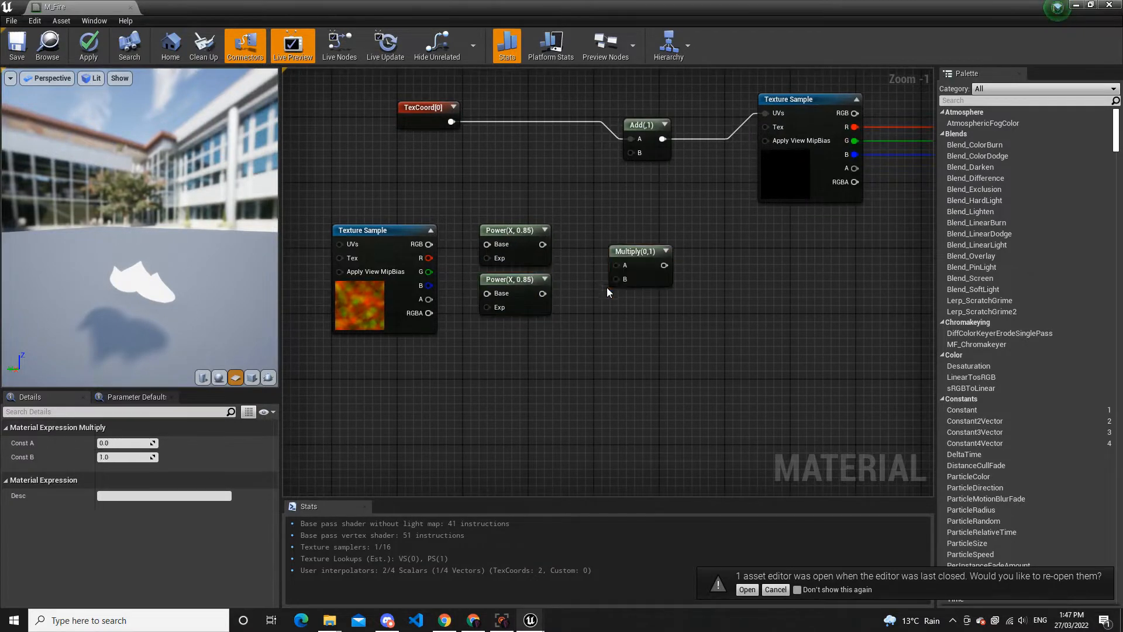
pyautogui.click(609, 291)
pyautogui.moveTo(626, 251); pyautogui.dragTo(629, 233)
pyautogui.moveTo(646, 304); pyautogui.dragTo(640, 285)
# Connect the distortion sample's R output to the upper Power node's Base and its G output to the lower one's
pyautogui.moveTo(640, 286); pyautogui.dragTo(491, 329, button='right')
pyautogui.moveTo(518, 409); pyautogui.dragTo(766, 244, button='right')
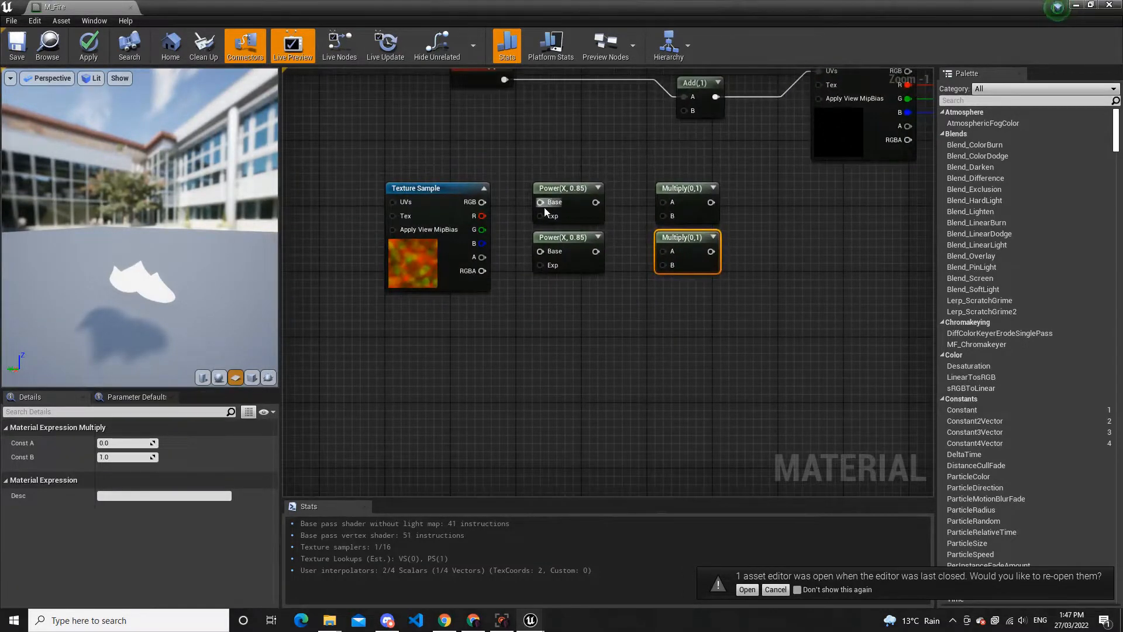
pyautogui.moveTo(481, 215); pyautogui.dragTo(543, 201)
pyautogui.moveTo(482, 229); pyautogui.dragTo(548, 255)
# Move the distortion sample with its Power and Multiply nodes farther away from the T_Fire sample
pyautogui.moveTo(665, 302); pyautogui.dragTo(659, 328, button='right')
pyautogui.scroll(-1, 659, 329)
pyautogui.moveTo(710, 336); pyautogui.dragTo(479, 212)
pyautogui.moveTo(575, 225); pyautogui.dragTo(477, 223)
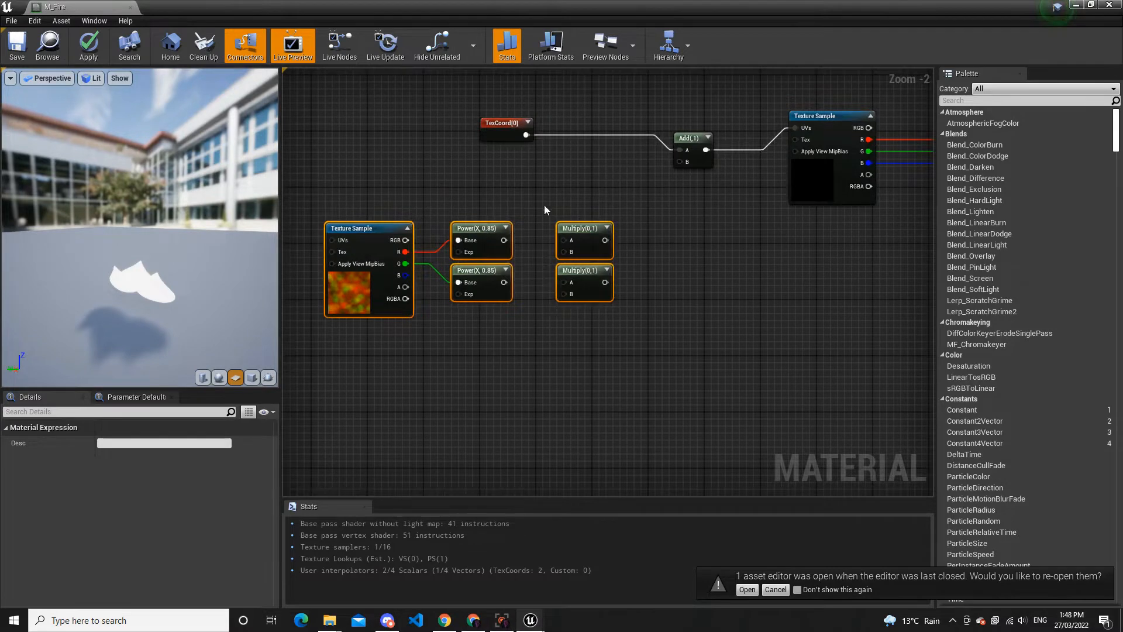
# Add an Append node beside the two Multiply nodes
pyautogui.click(545, 209)
pyautogui.scroll(2, 585, 246)
pyautogui.rightClick(570, 263)
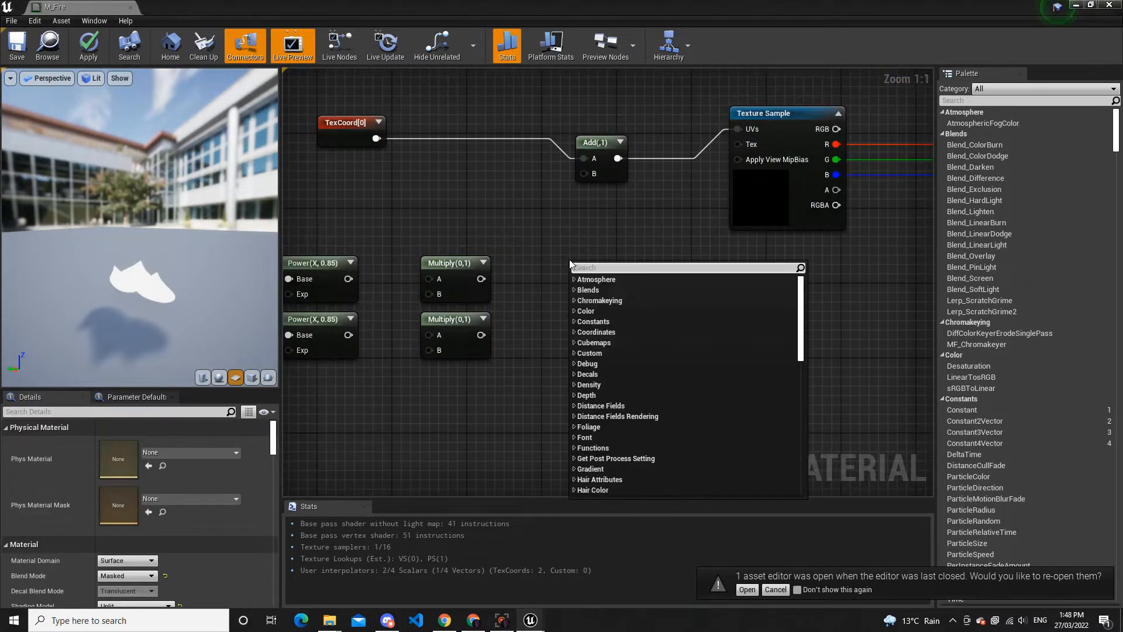
pyautogui.write('app')
pyautogui.press('Return')
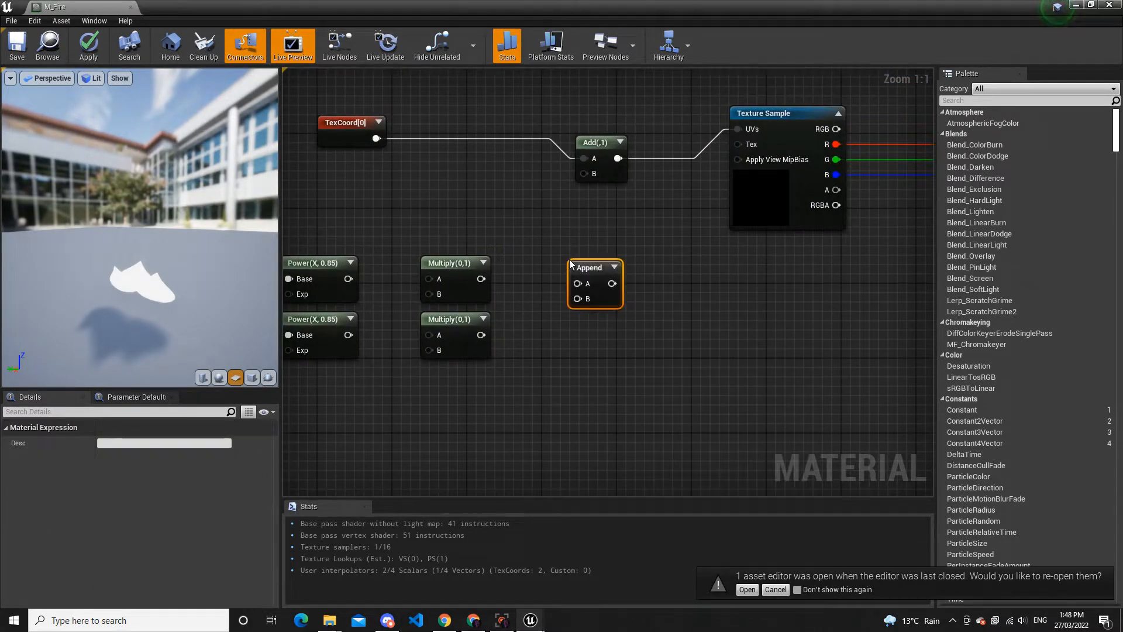
# Connect each Power node through its Multiply node into Append's A and B inputs, and feed Append into the Add node's B input
pyautogui.moveTo(440, 241); pyautogui.dragTo(587, 229, button='right')
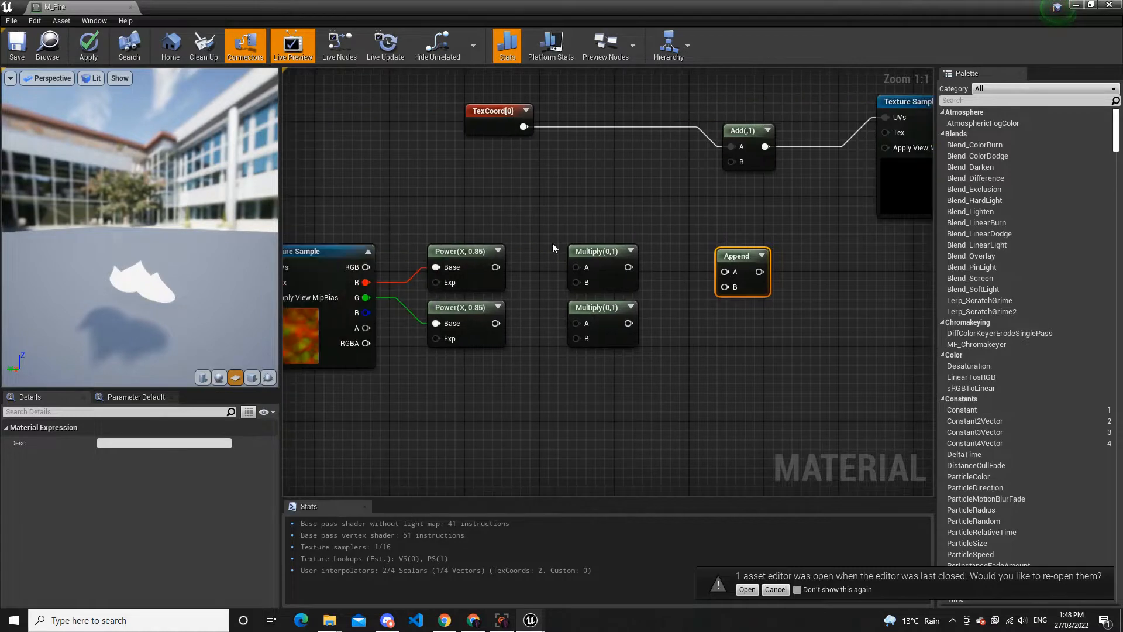
pyautogui.moveTo(496, 267); pyautogui.dragTo(509, 268)
pyautogui.moveTo(580, 267); pyautogui.dragTo(578, 266)
pyautogui.moveTo(495, 323); pyautogui.dragTo(660, 327)
pyautogui.moveTo(726, 291); pyautogui.dragTo(726, 287)
pyautogui.moveTo(624, 267); pyautogui.dragTo(750, 106)
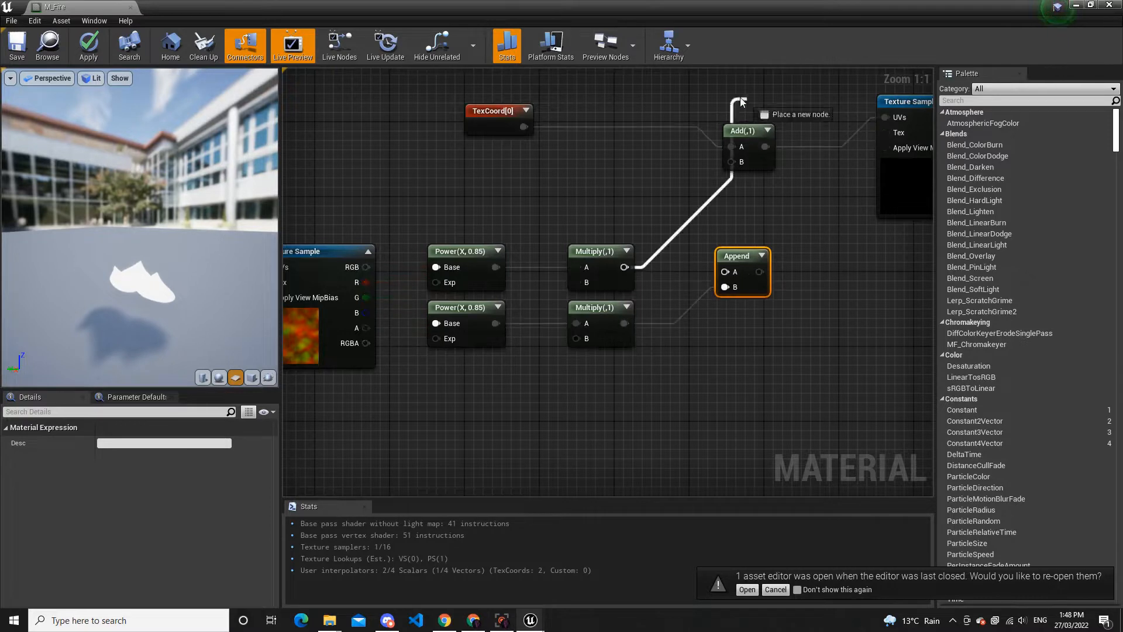
pyautogui.moveTo(728, 271); pyautogui.dragTo(732, 162)
# Add a Dynamic Parameter node and place it below the distortion texture sample
pyautogui.moveTo(699, 379); pyautogui.dragTo(808, 241, button='right')
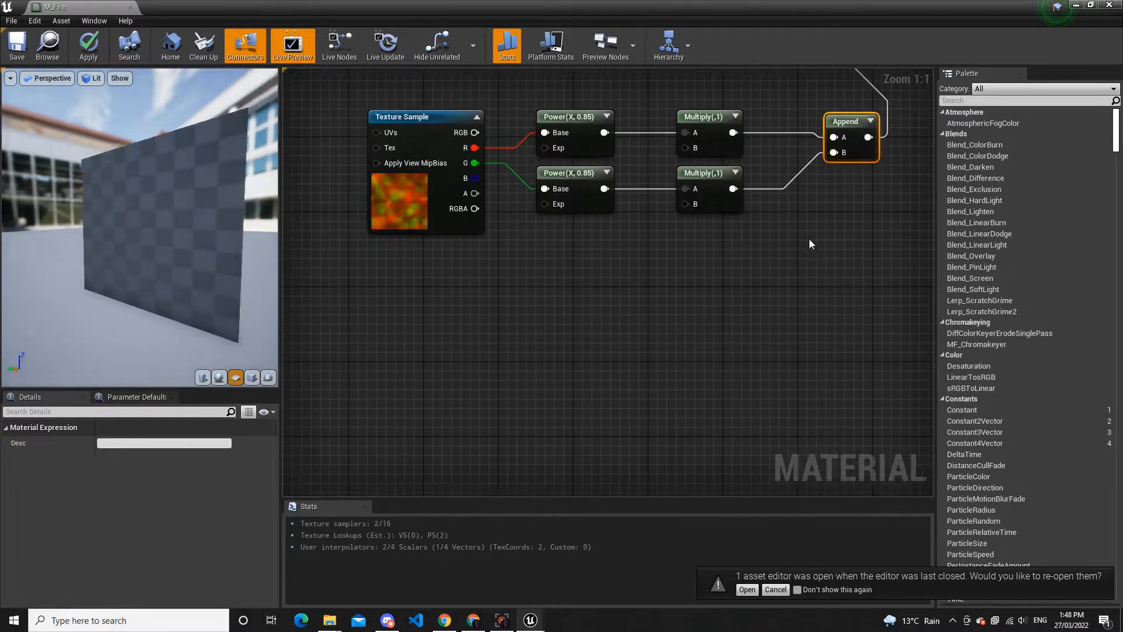
pyautogui.scroll(-2, 740, 266)
pyautogui.moveTo(696, 298); pyautogui.dragTo(748, 236, button='right')
pyautogui.rightClick(562, 276)
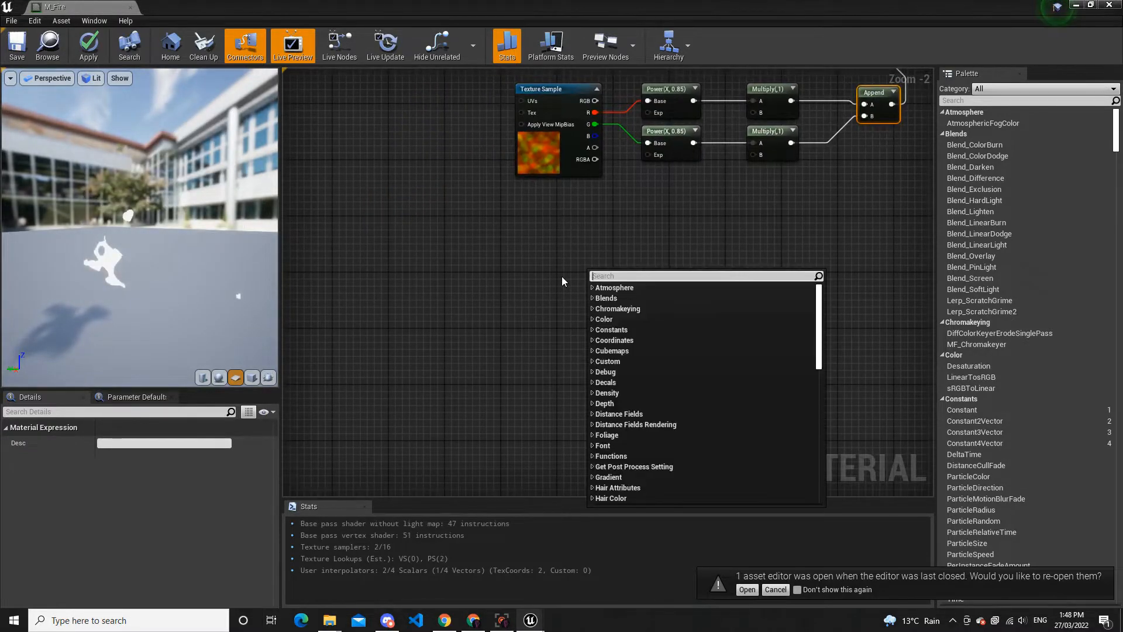
pyautogui.write('dy')
pyautogui.press('Return')
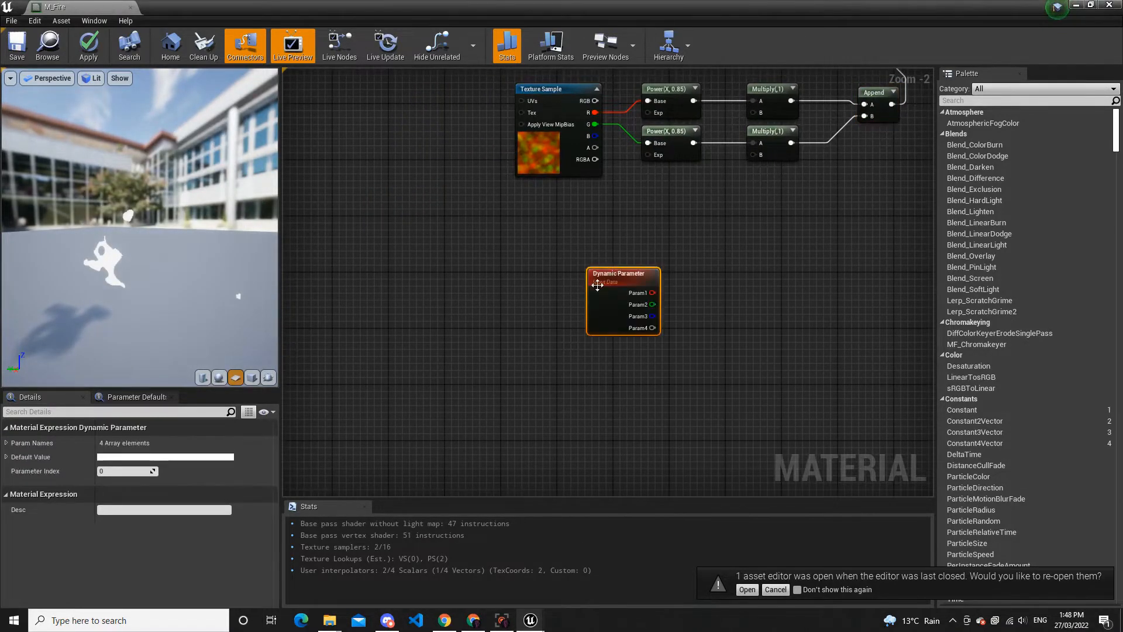
pyautogui.moveTo(623, 272); pyautogui.dragTo(597, 216)
# Duplicate the Dynamic Parameter node above the distortion sample and set the copy's Parameter Index to 1
pyautogui.scroll(2, 752, 196)
pyautogui.moveTo(752, 191); pyautogui.dragTo(638, 261, button='right')
pyautogui.scroll(-2, 639, 281)
pyautogui.scroll(-2, 640, 286)
pyautogui.moveTo(798, 239); pyautogui.dragTo(590, 273, button='right')
pyautogui.moveTo(461, 362); pyautogui.dragTo(651, 331, button='right')
pyautogui.scroll(4, 569, 316)
pyautogui.scroll(-2, 583, 240)
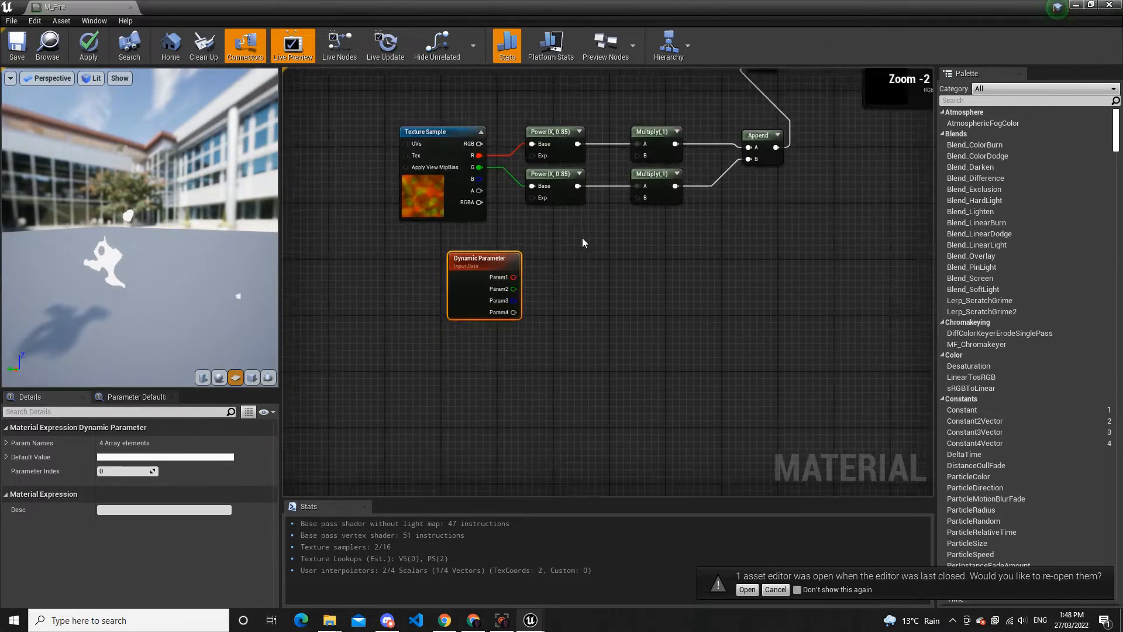
pyautogui.moveTo(582, 241); pyautogui.dragTo(625, 388, button='right')
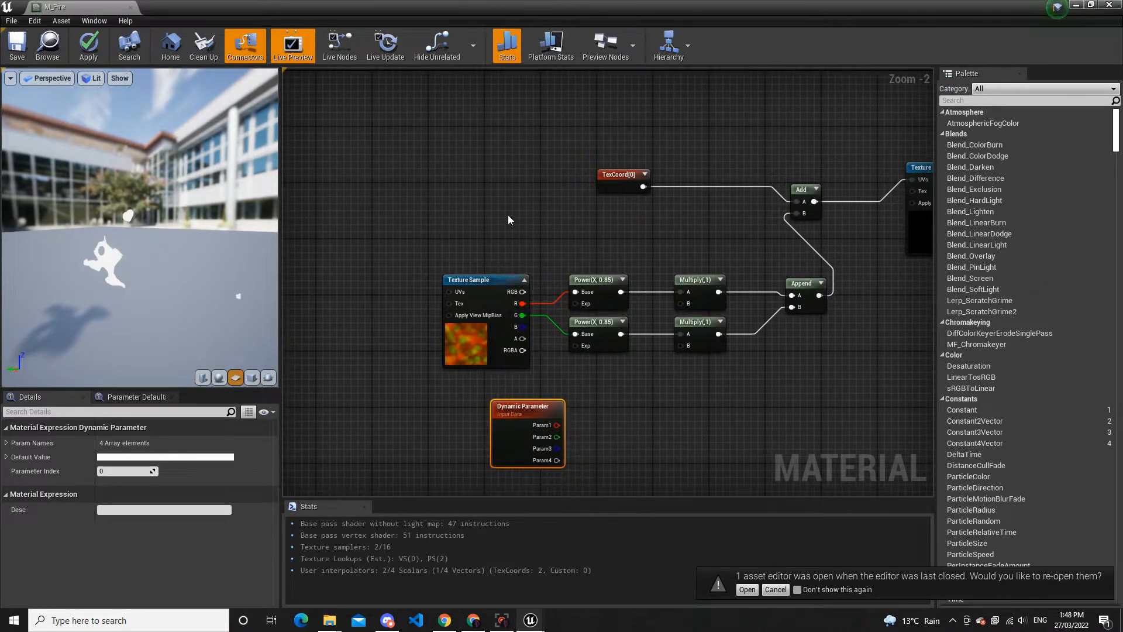
pyautogui.hotkey('ctrl', 'c')
pyautogui.hotkey('ctrl', 'v')
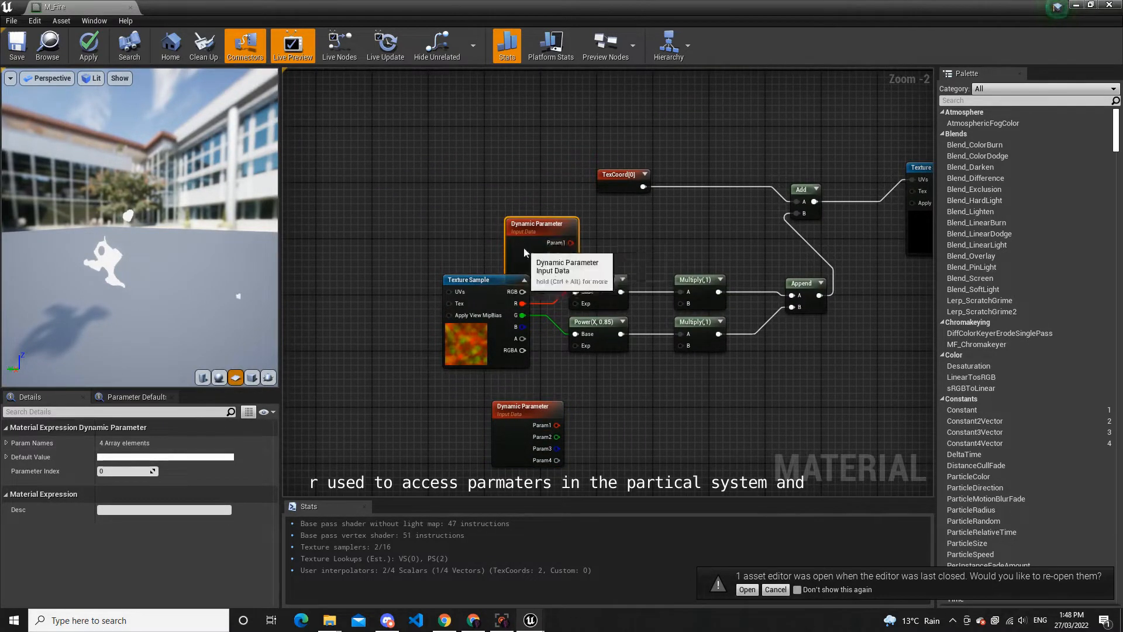
pyautogui.moveTo(522, 247); pyautogui.dragTo(515, 212)
pyautogui.moveTo(114, 475); pyautogui.dragTo(120, 475)
# Name the first two parameters of the duplicated Dynamic Parameter node MuiltX and MuiltY
pyautogui.scroll(1, 555, 260)
pyautogui.moveTo(612, 447); pyautogui.dragTo(579, 280, button='right')
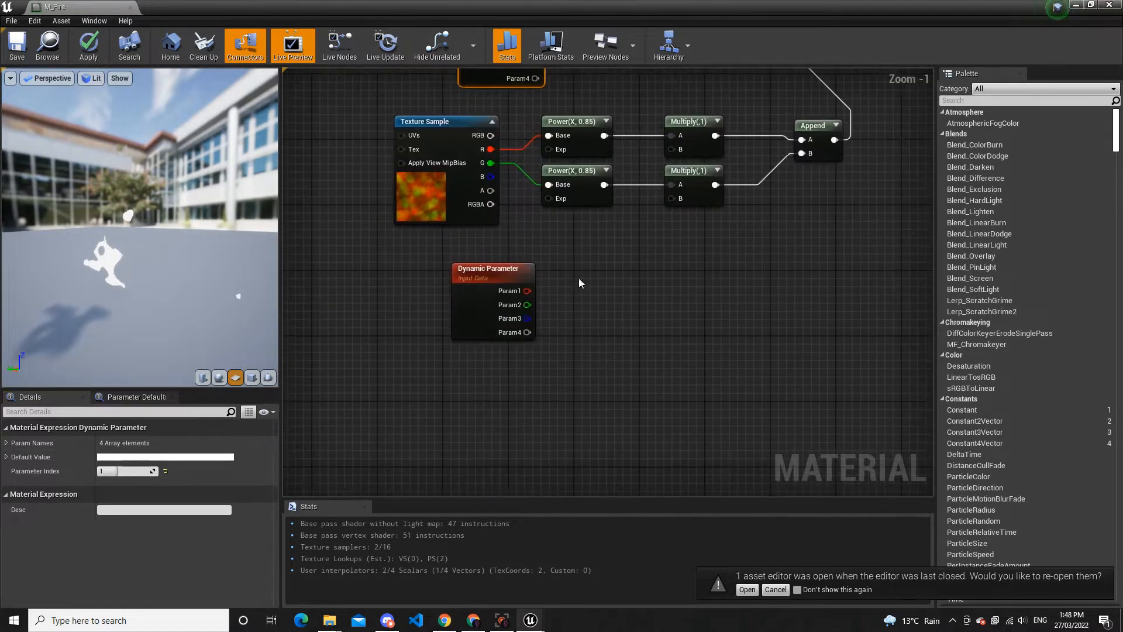
pyautogui.click(6, 443)
pyautogui.click(147, 450)
pyautogui.write('Muilt')
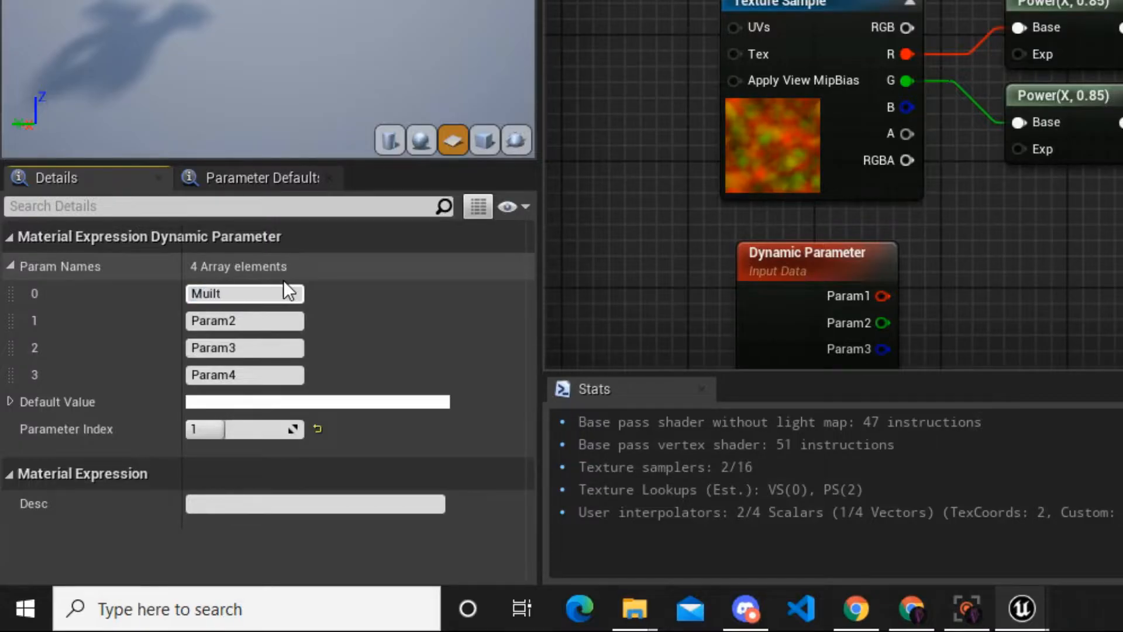
pyautogui.write('X')
pyautogui.press('Return')
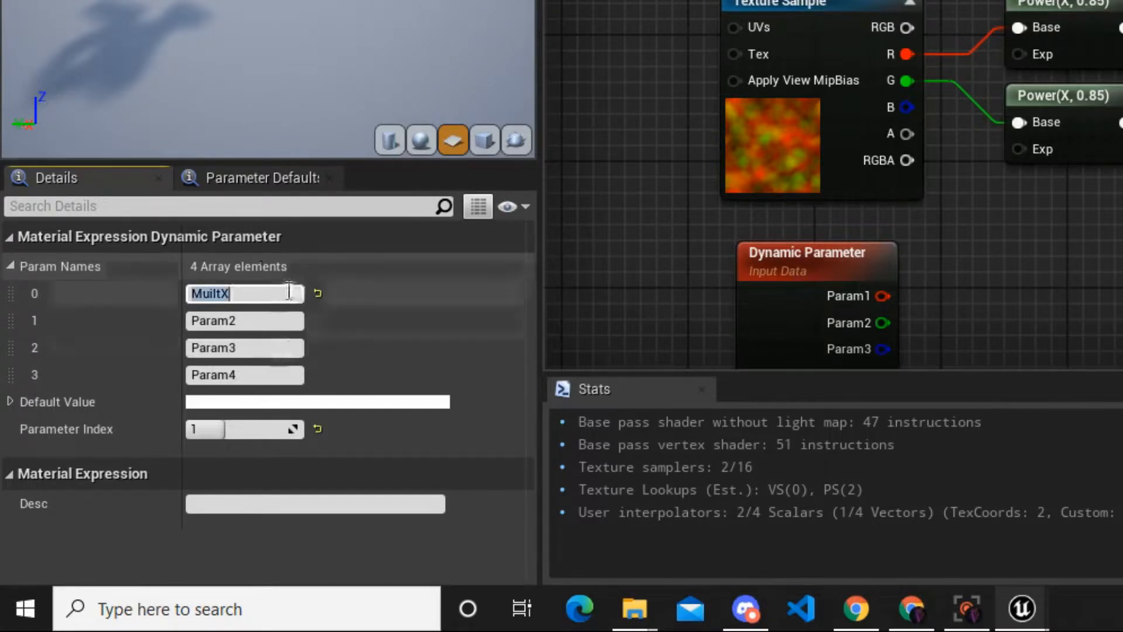
pyautogui.click(264, 321)
pyautogui.write('MuiltY')
pyautogui.press('Return')
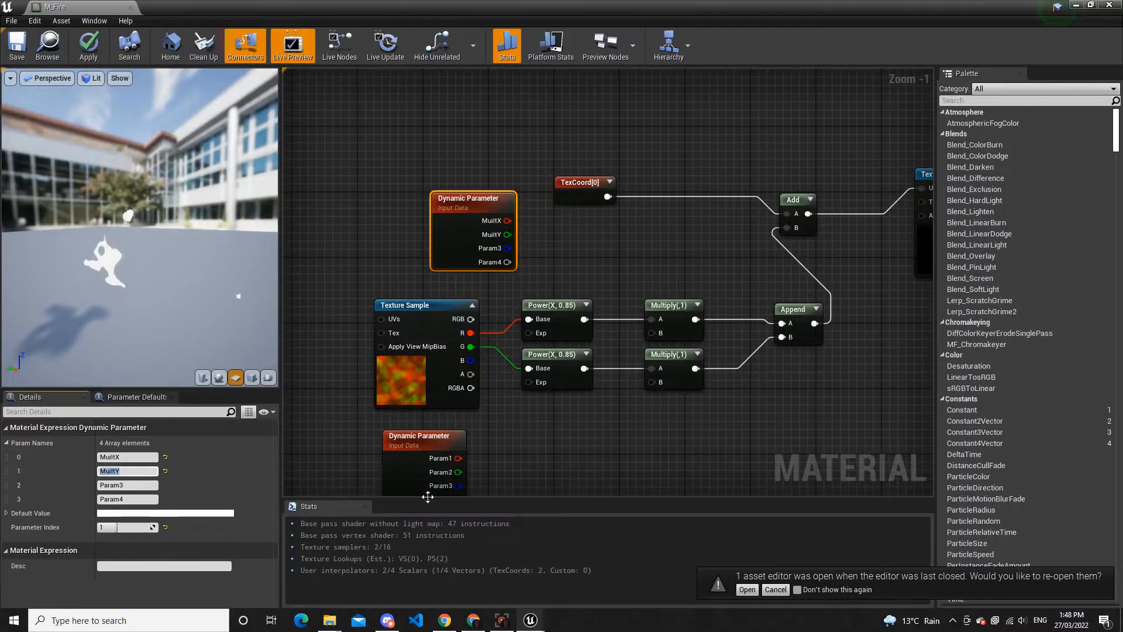
# Connect MuiltX to the upper Multiply node's B input and MuiltY to the lower one's
pyautogui.click(1060, 223)
pyautogui.moveTo(507, 221); pyautogui.dragTo(661, 337)
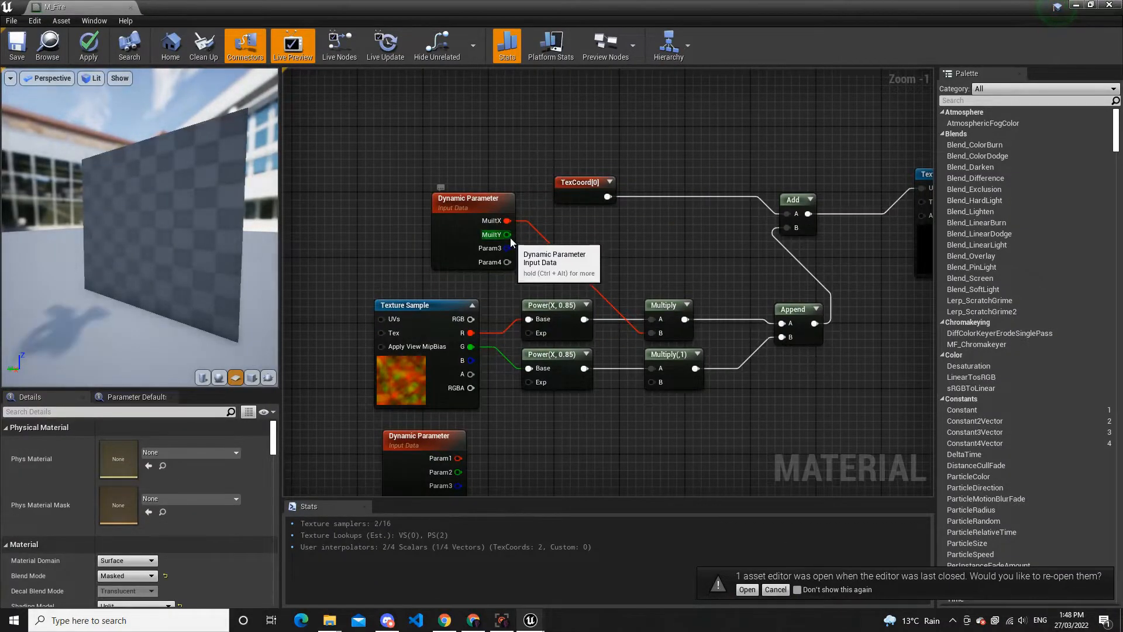
pyautogui.moveTo(506, 235); pyautogui.dragTo(655, 390)
pyautogui.moveTo(165, 243)
pyautogui.mouseDown()
pyautogui.moveTo(249, 261)
pyautogui.moveTo(224, 218)
pyautogui.moveTo(163, 230)
pyautogui.moveTo(181, 220)
pyautogui.moveTo(173, 264)
pyautogui.mouseUp()
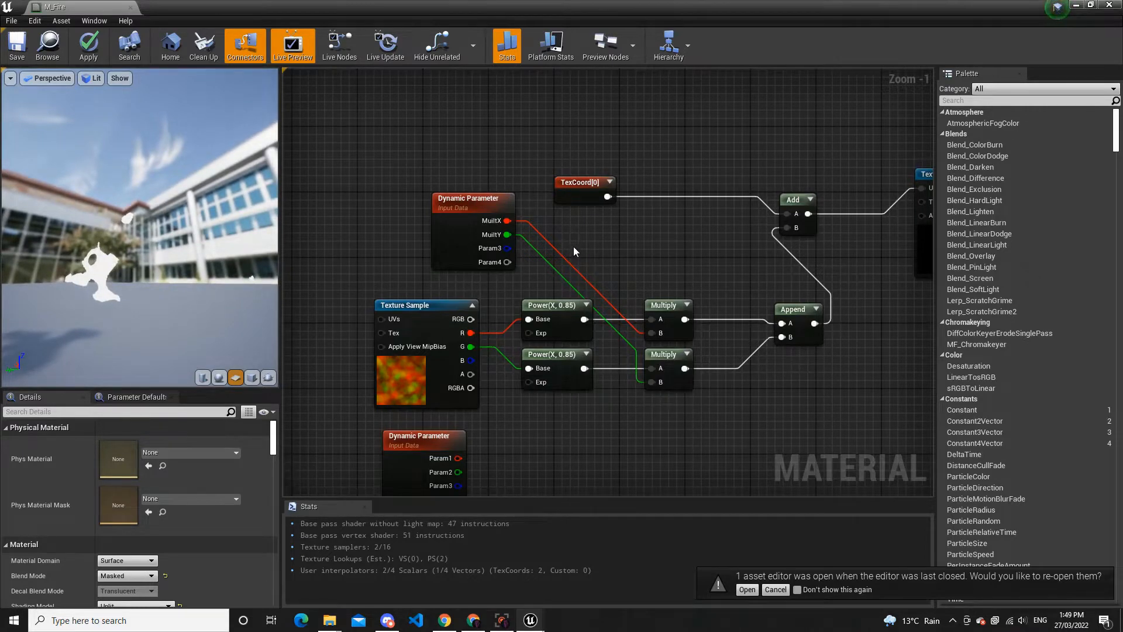
# Duplicate the TexCoord and Add nodes ahead of the distortion sample and connect the copied Add node to its UVs input
pyautogui.scroll(-2, 574, 243)
pyautogui.moveTo(658, 197); pyautogui.dragTo(661, 199)
pyautogui.moveTo(686, 207); pyautogui.dragTo(564, 259, button='right')
pyautogui.hotkey('ctrl', 'v')
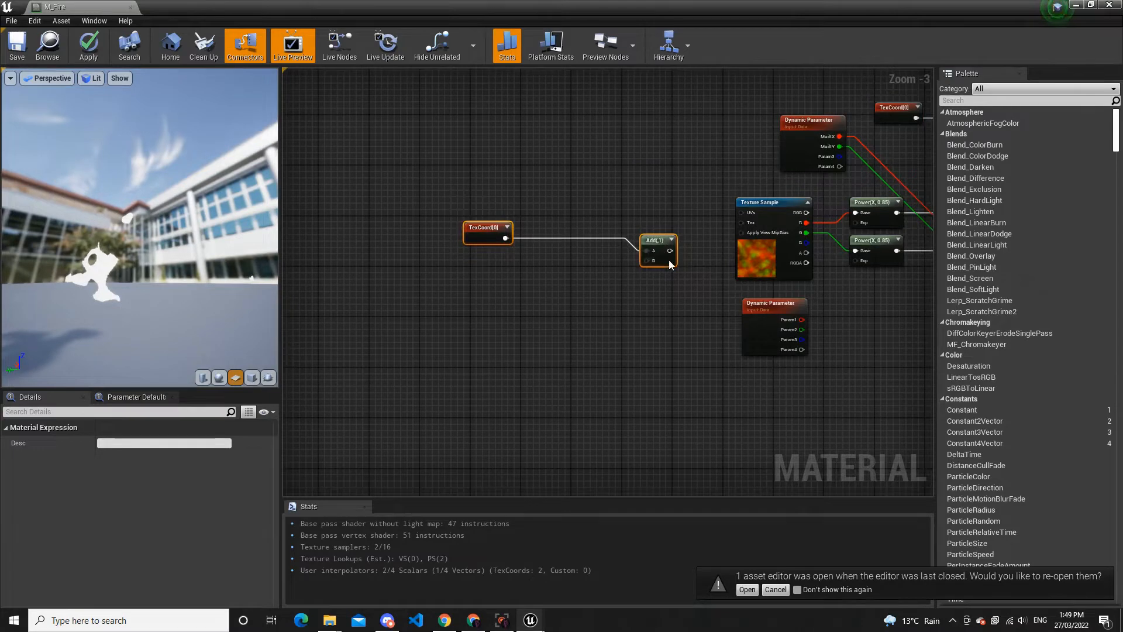
pyautogui.moveTo(669, 250); pyautogui.dragTo(748, 211)
pyautogui.moveTo(661, 244); pyautogui.dragTo(636, 187)
pyautogui.click(722, 148)
pyautogui.scroll(3, 716, 202)
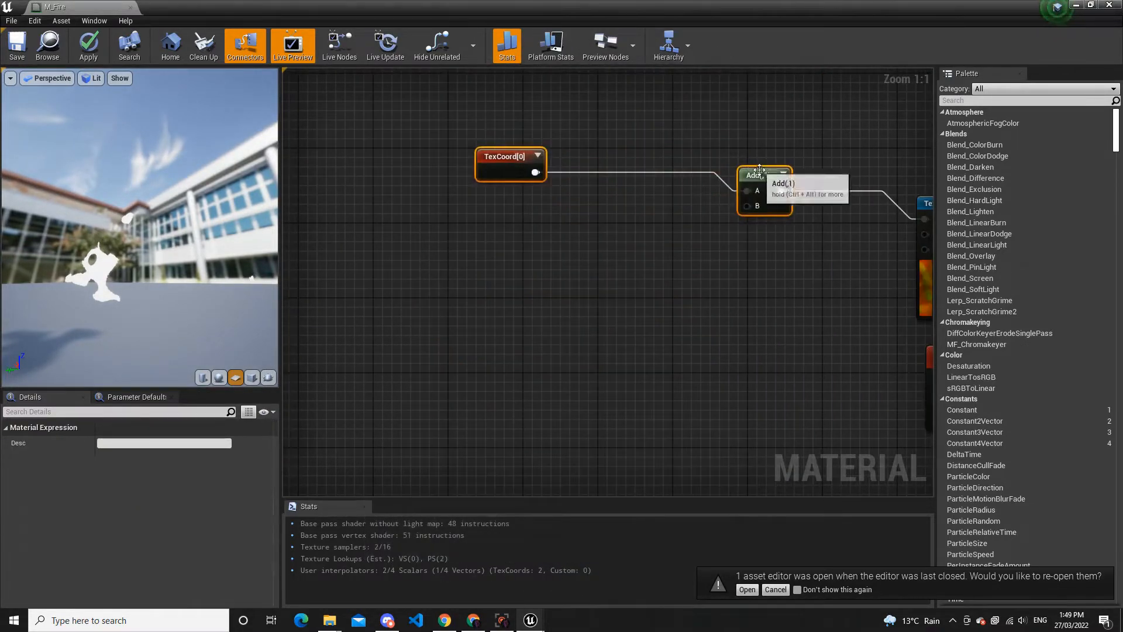
pyautogui.moveTo(763, 175)
pyautogui.mouseDown()
pyautogui.moveTo(784, 185)
pyautogui.moveTo(772, 174)
pyautogui.mouseUp()
pyautogui.click(844, 140)
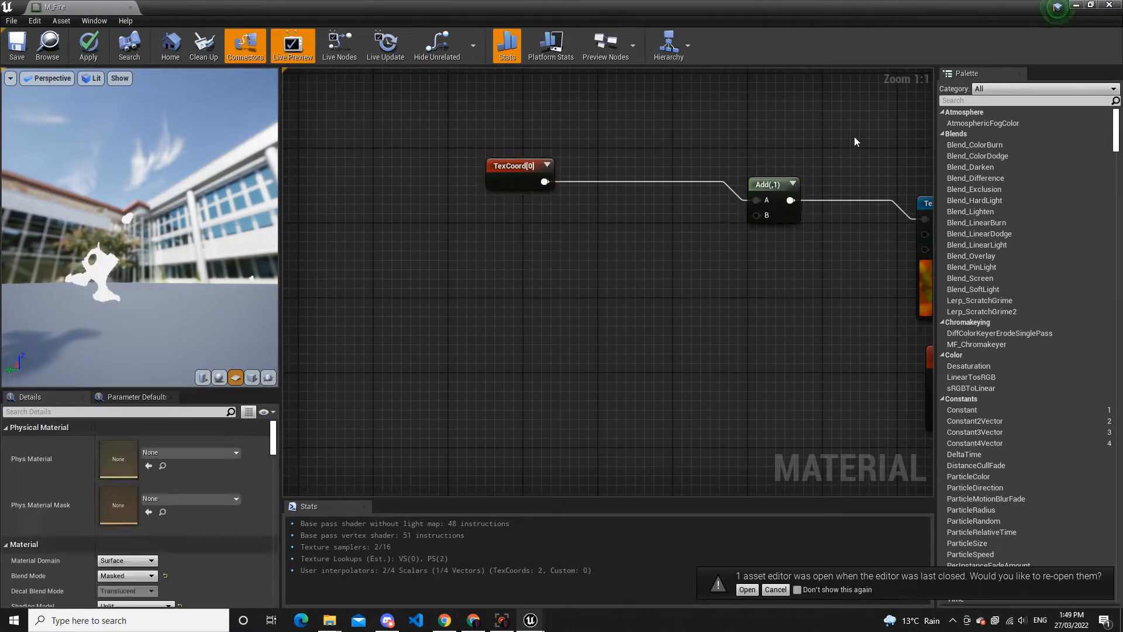
# Name the second, third and fourth parameters of the Dynamic Parameter node below the distortion sample red, green and blue
pyautogui.moveTo(844, 140); pyautogui.dragTo(531, 150, button='right')
pyautogui.scroll(-3, 654, 275)
pyautogui.click(663, 345)
pyautogui.moveTo(724, 332); pyautogui.dragTo(686, 287, button='right')
pyautogui.scroll(3, 661, 313)
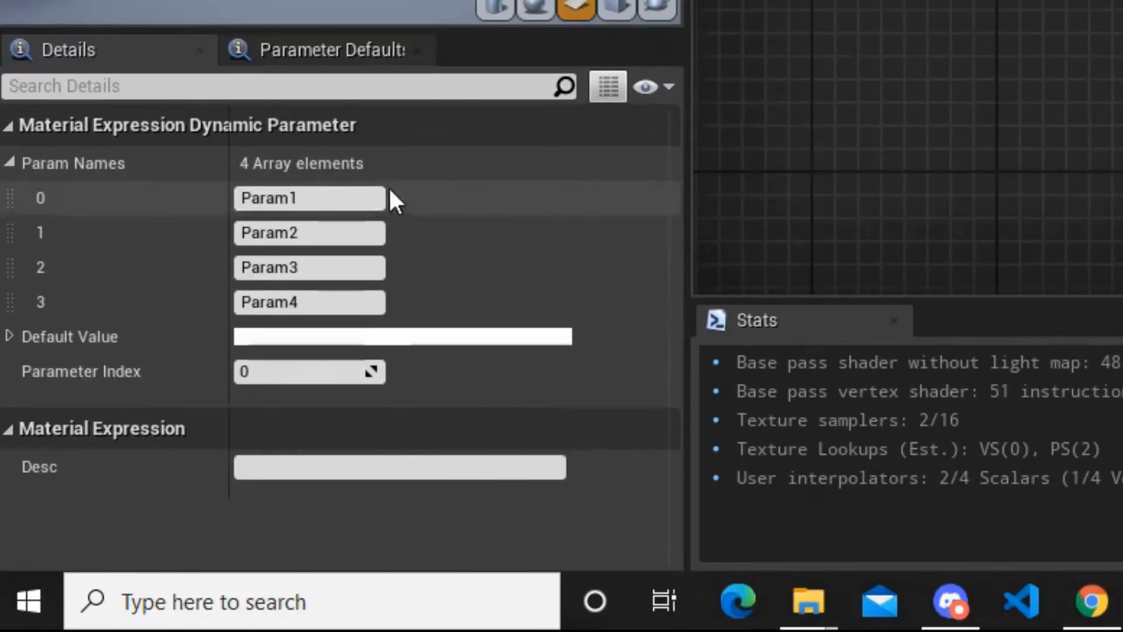
pyautogui.click(334, 234)
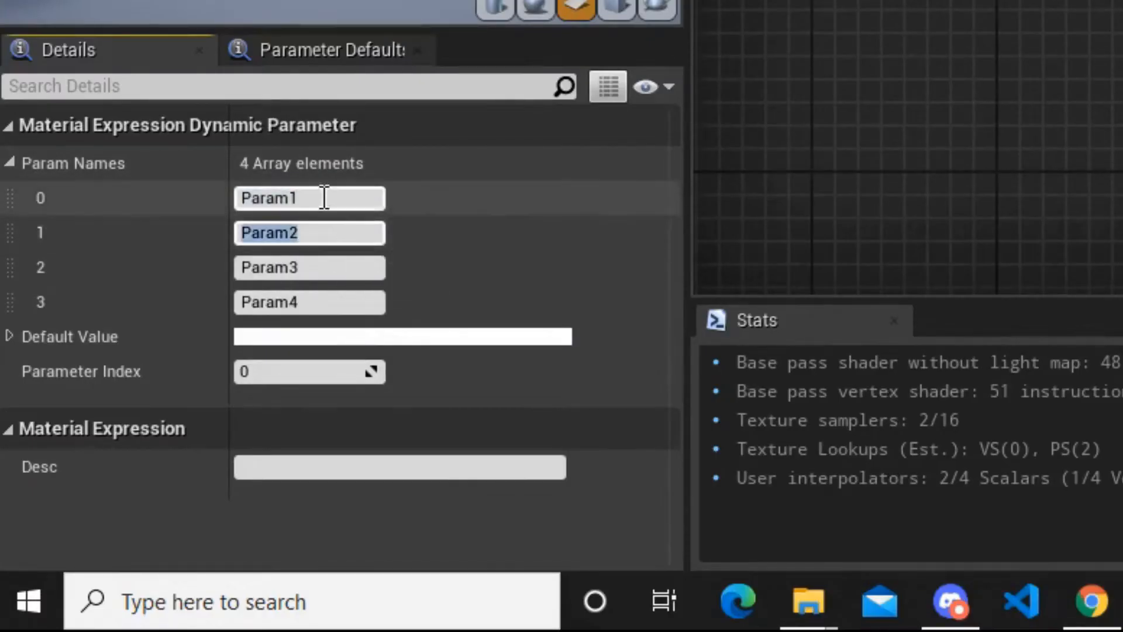
pyautogui.click(324, 197)
pyautogui.click(335, 232)
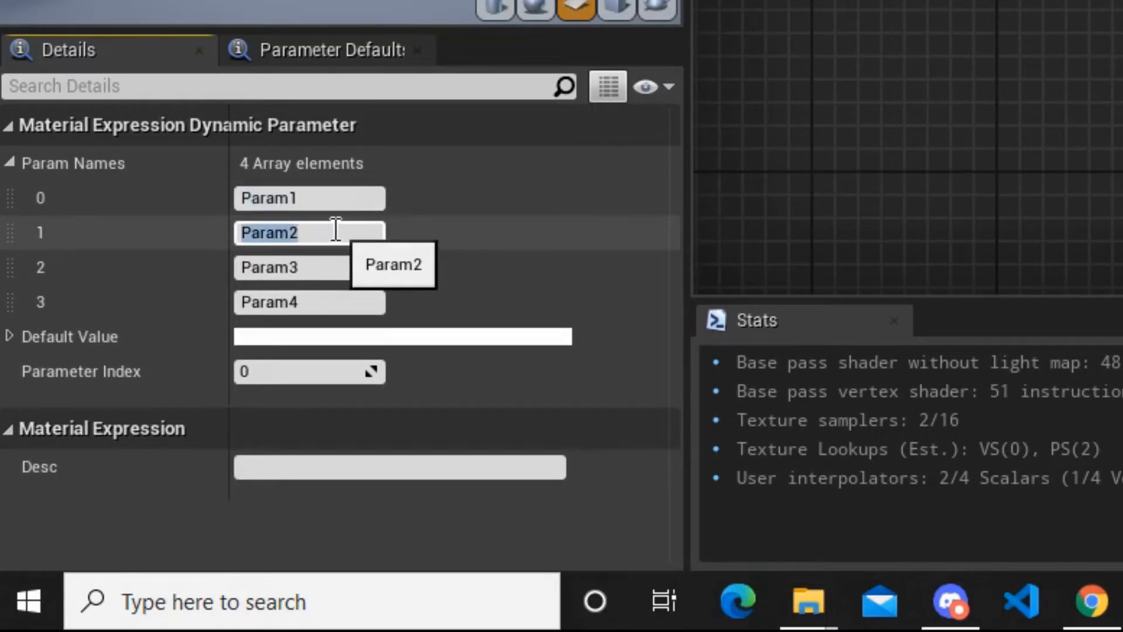
pyautogui.write('red')
pyautogui.press('Return')
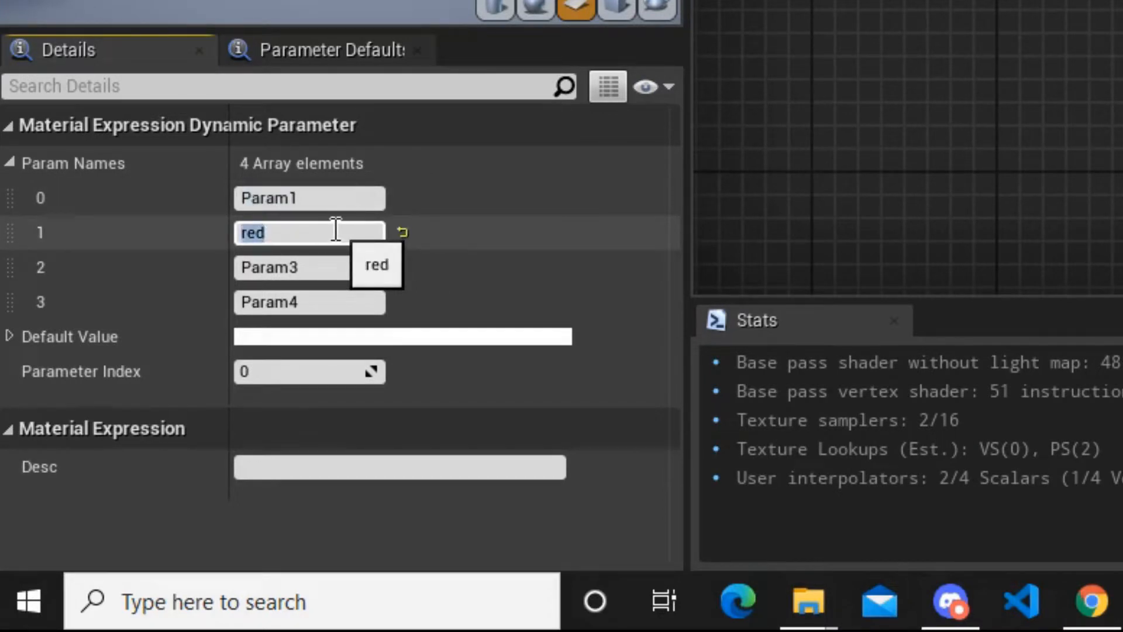
pyautogui.click(335, 276)
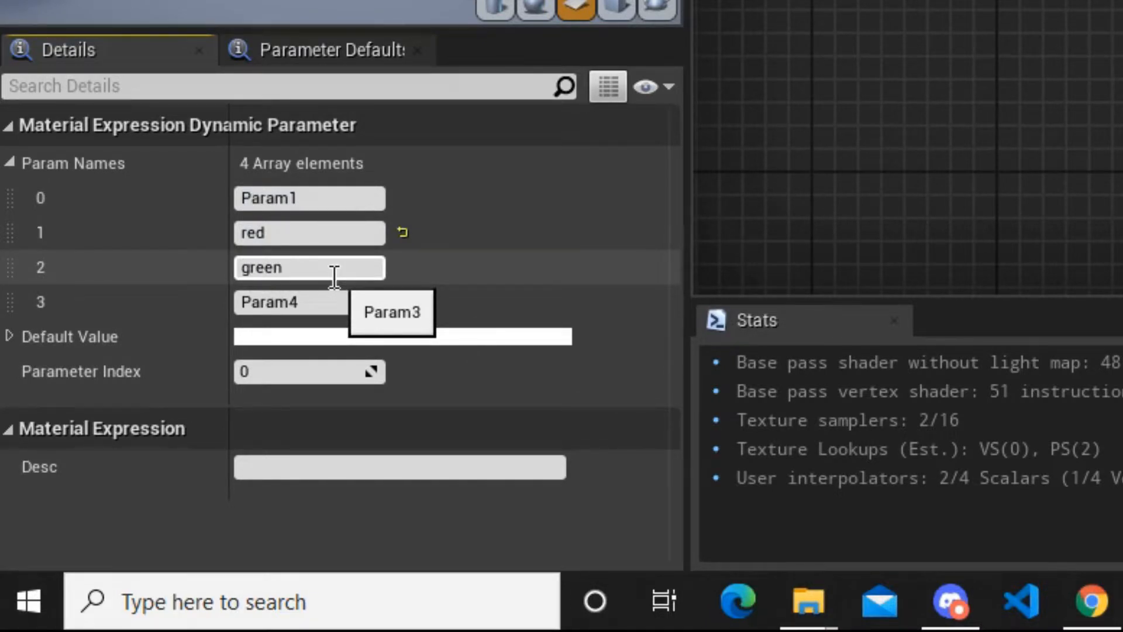
pyautogui.click(324, 300)
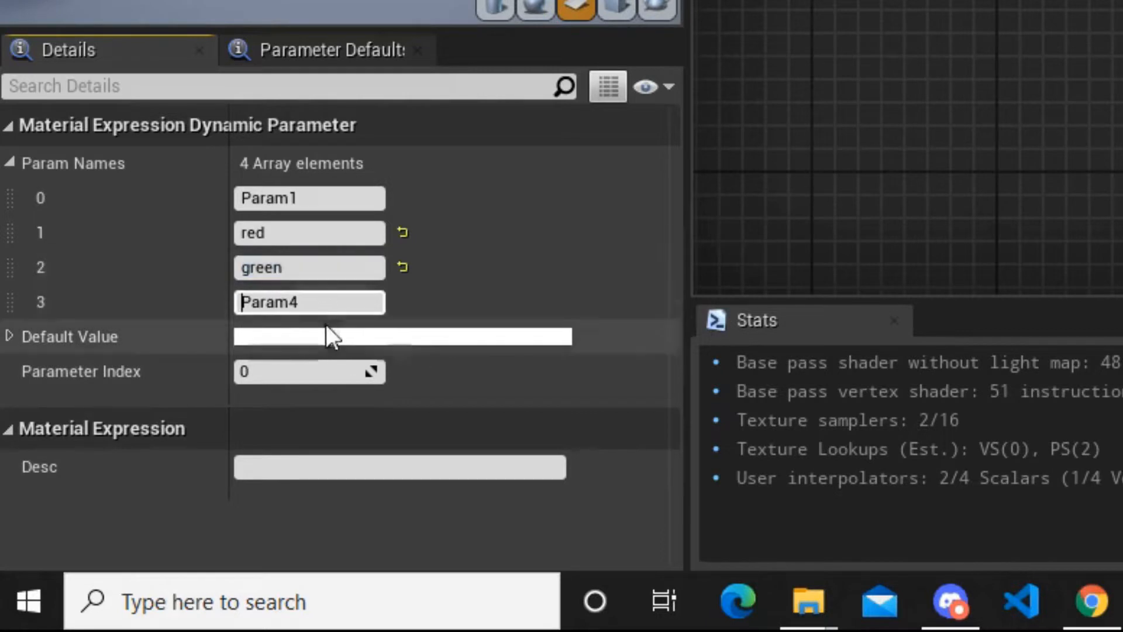
pyautogui.doubleClick(334, 303)
pyautogui.write('blue')
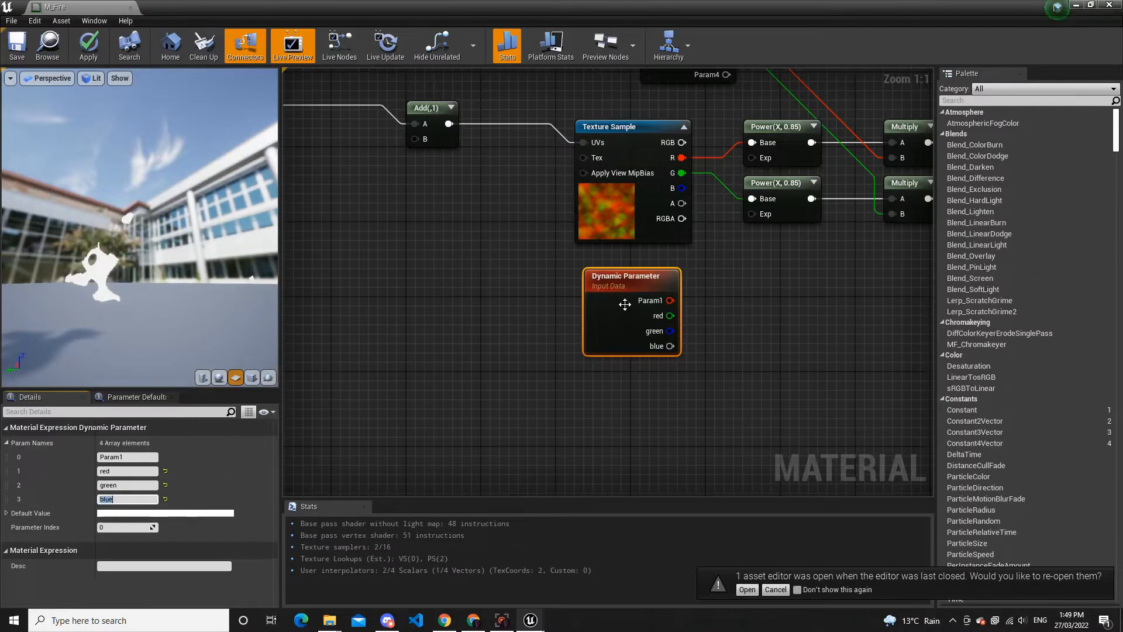
# Connect that Dynamic Parameter's first output to the copied Add node's B input and name the parameter offset
pyautogui.moveTo(625, 304); pyautogui.dragTo(416, 150)
pyautogui.click(129, 457)
pyautogui.write('offset')
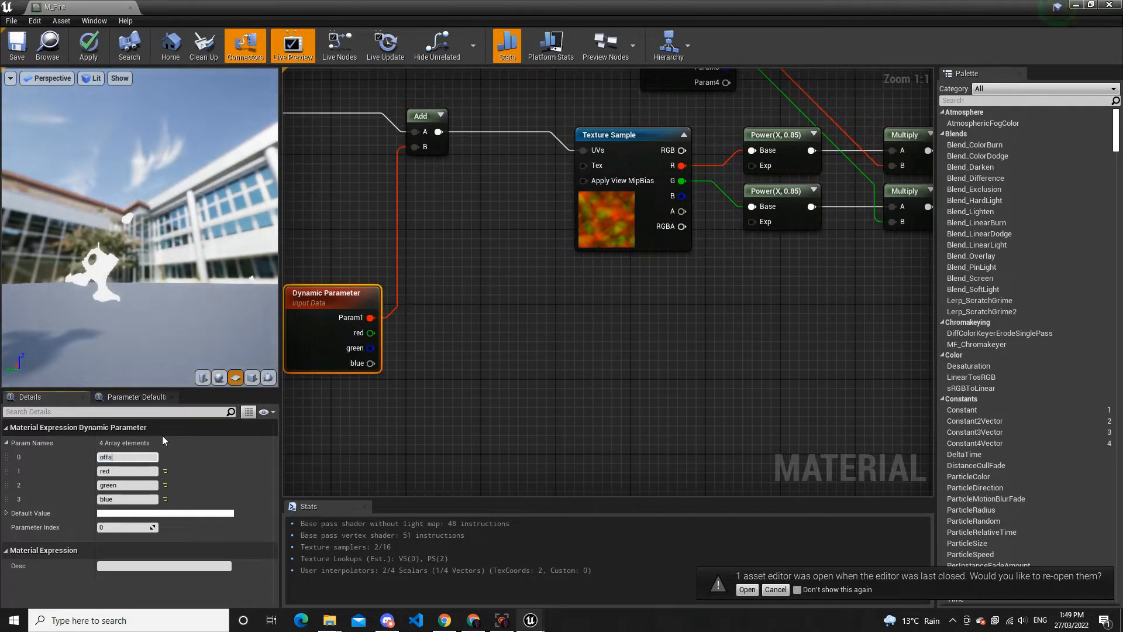
pyautogui.press('Return')
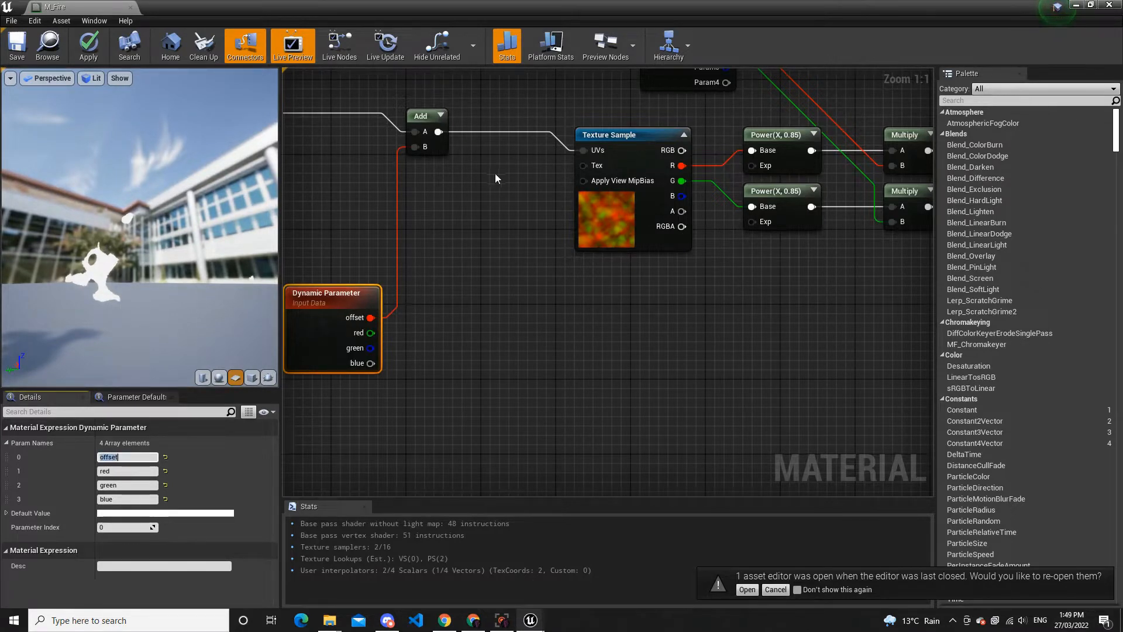
# Add a Panner node between the copied Add node and the distortion sample
pyautogui.moveTo(413, 92); pyautogui.dragTo(404, 101, button='right')
pyautogui.moveTo(468, 144); pyautogui.dragTo(472, 142, button='right')
pyautogui.write('pa')
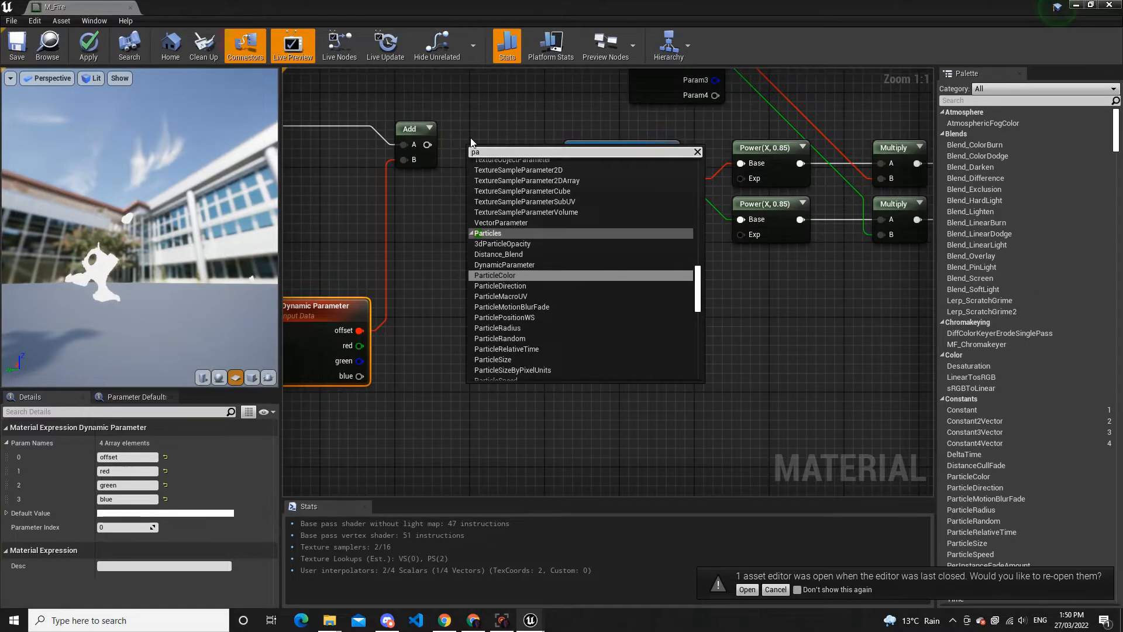
pyautogui.write('n')
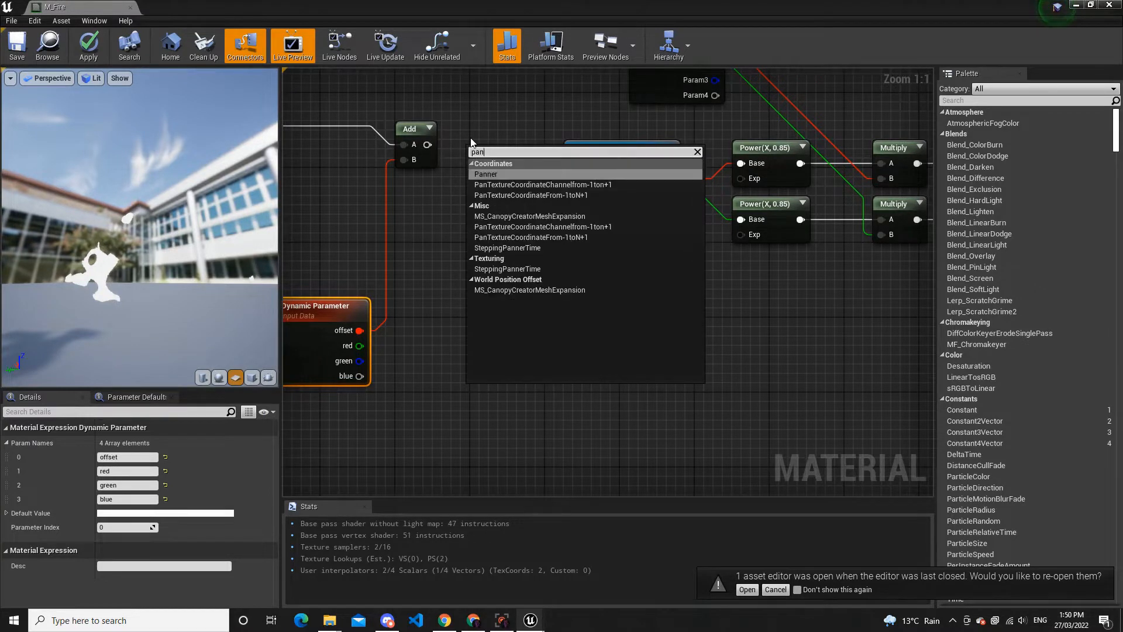
pyautogui.press('Return')
pyautogui.moveTo(481, 240); pyautogui.dragTo(528, 318, button='right')
pyautogui.moveTo(550, 238); pyautogui.dragTo(553, 224)
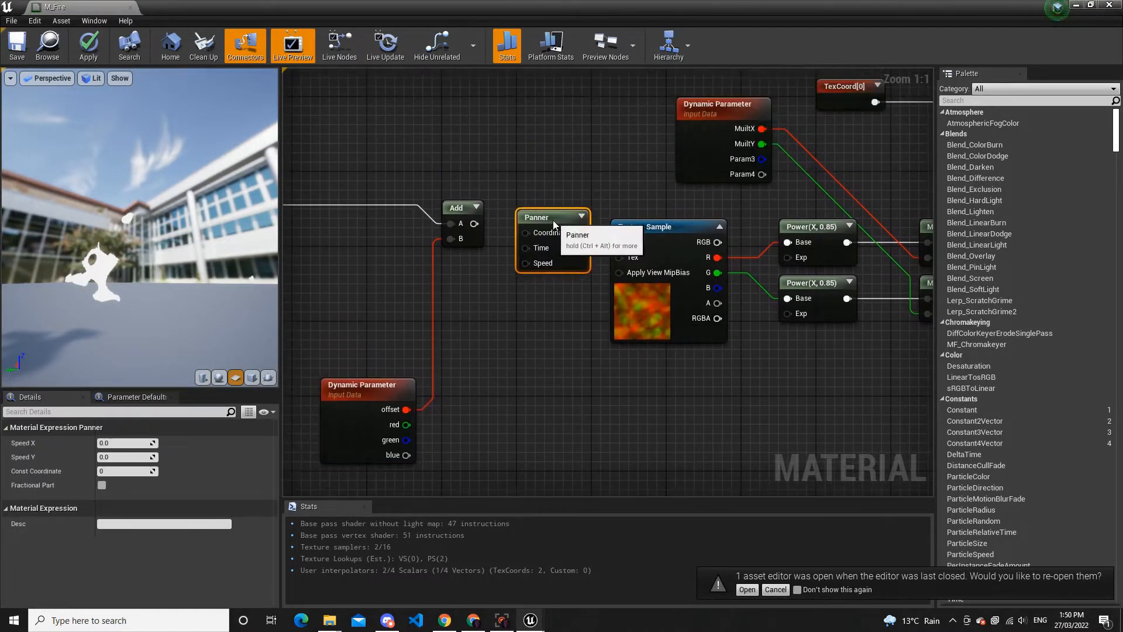
# Switch the preview mesh to a sphere and wire the Add node through the Panner's Coordinate input into the distortion sample's UVs
pyautogui.click(219, 377)
pyautogui.moveTo(182, 248); pyautogui.dragTo(33, 315)
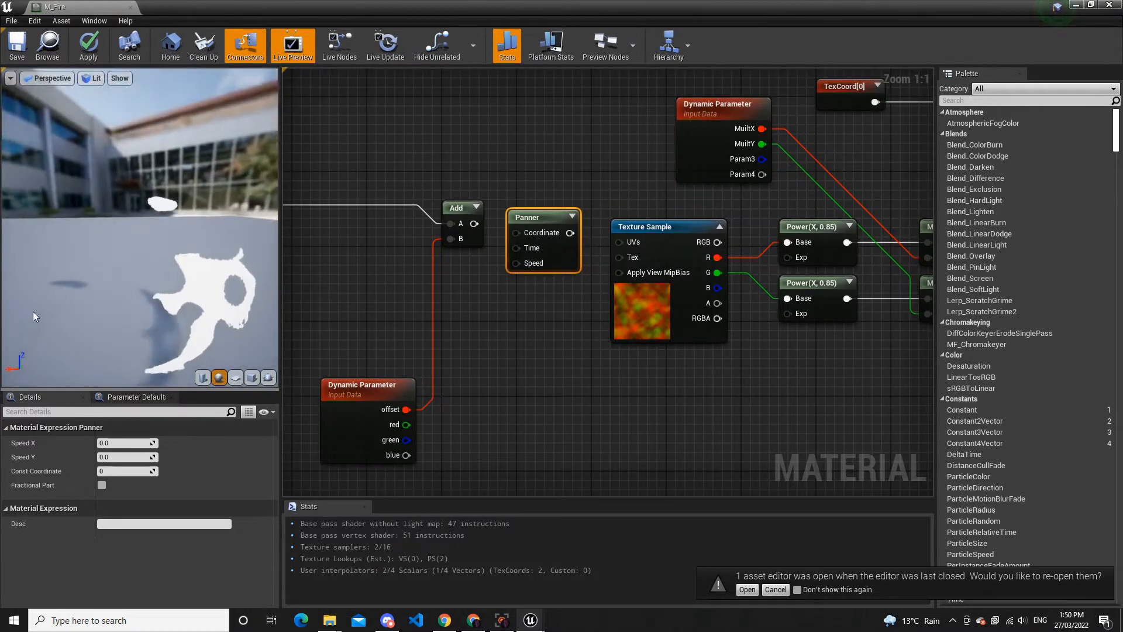
pyautogui.moveTo(474, 223); pyautogui.dragTo(525, 248)
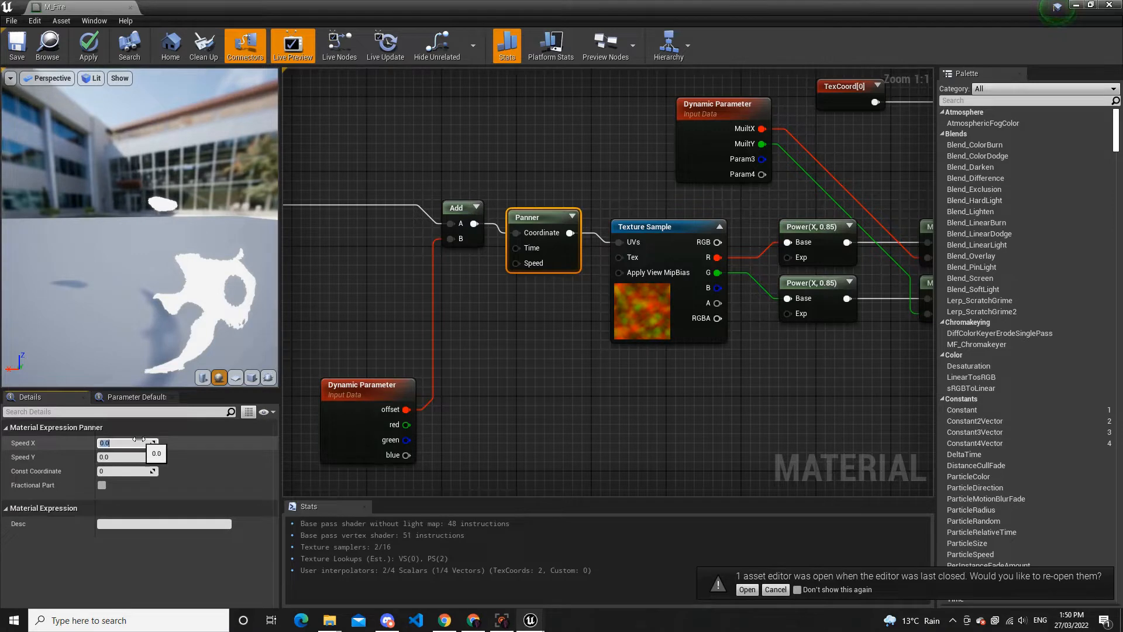
# Set the Panner's Speed X to -0.3 and Speed Y to 0.75
pyautogui.click(139, 443)
pyautogui.write('-0.3')
pyautogui.press('Return')
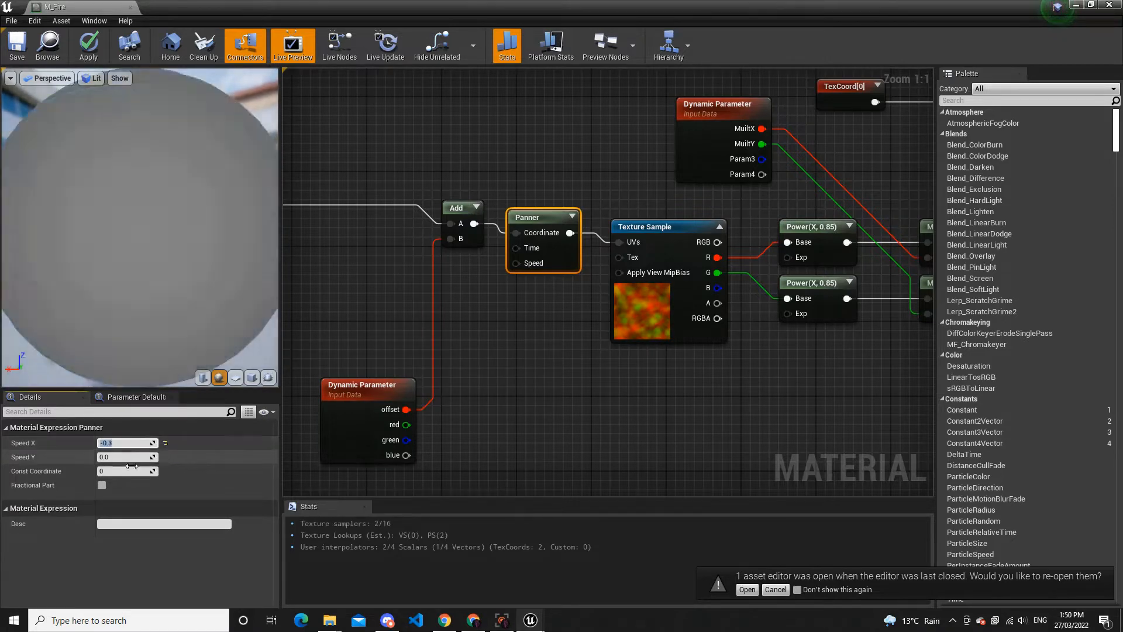
pyautogui.click(123, 456)
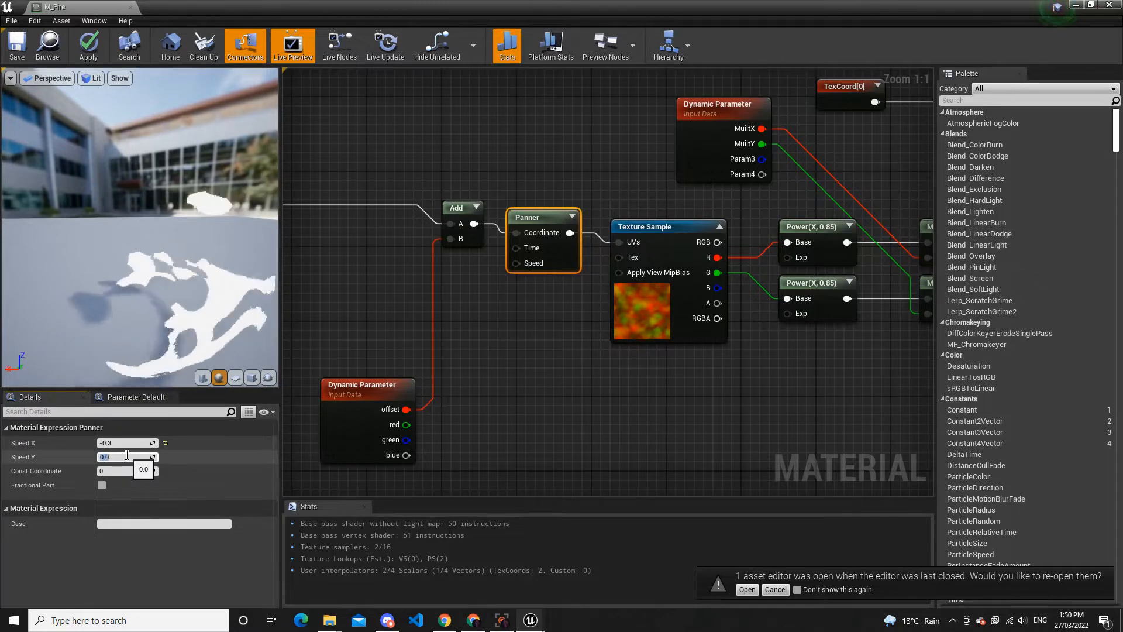
pyautogui.press('BackSpace')
pyautogui.write('0.75')
pyautogui.press('Return')
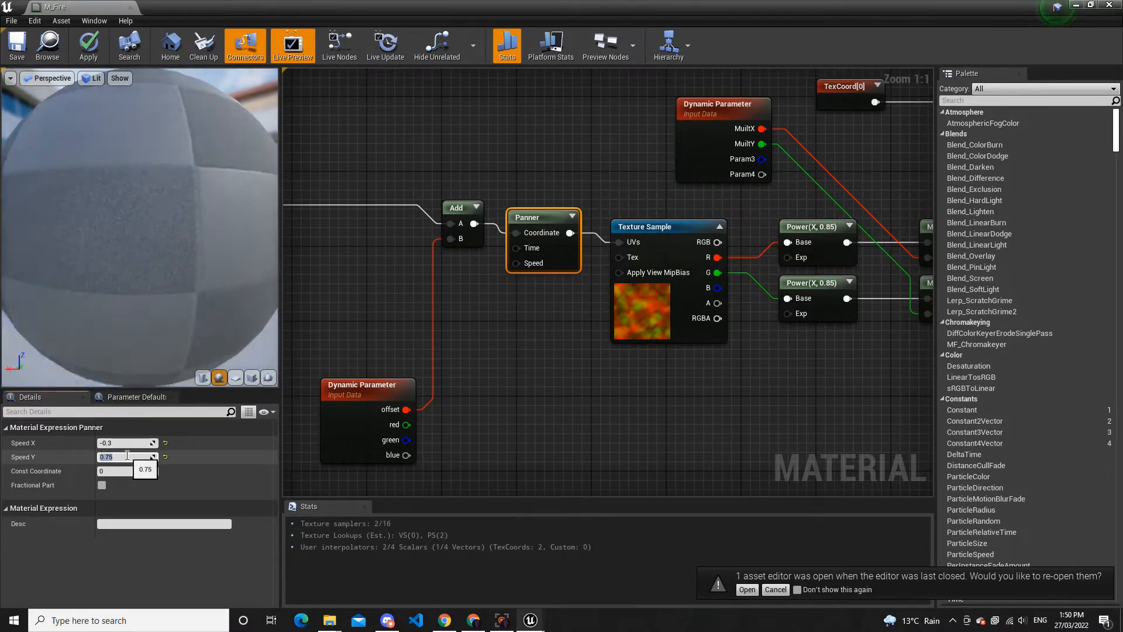
pyautogui.moveTo(184, 267)
pyautogui.mouseDown()
pyautogui.moveTo(122, 236)
pyautogui.moveTo(169, 258)
pyautogui.mouseUp()
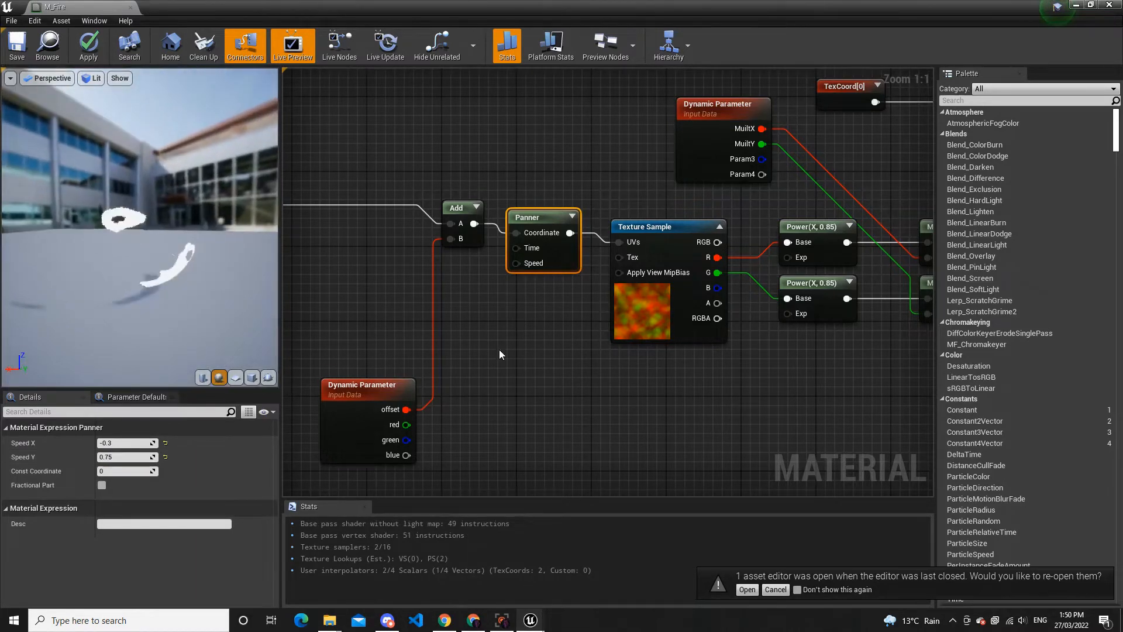
# Move the Dynamic Parameter node with the offset, red, green and blue outputs near the flame sample's three Multiply nodes
pyautogui.click(721, 408)
pyautogui.moveTo(862, 419); pyautogui.dragTo(641, 325, button='right')
pyautogui.scroll(-1, 641, 326)
pyautogui.scroll(-3, 642, 321)
pyautogui.moveTo(741, 307); pyautogui.dragTo(659, 303, button='right')
pyautogui.scroll(1, 359, 305)
pyautogui.moveTo(313, 313); pyautogui.dragTo(861, 270)
pyautogui.moveTo(861, 270); pyautogui.dragTo(565, 284, button='right')
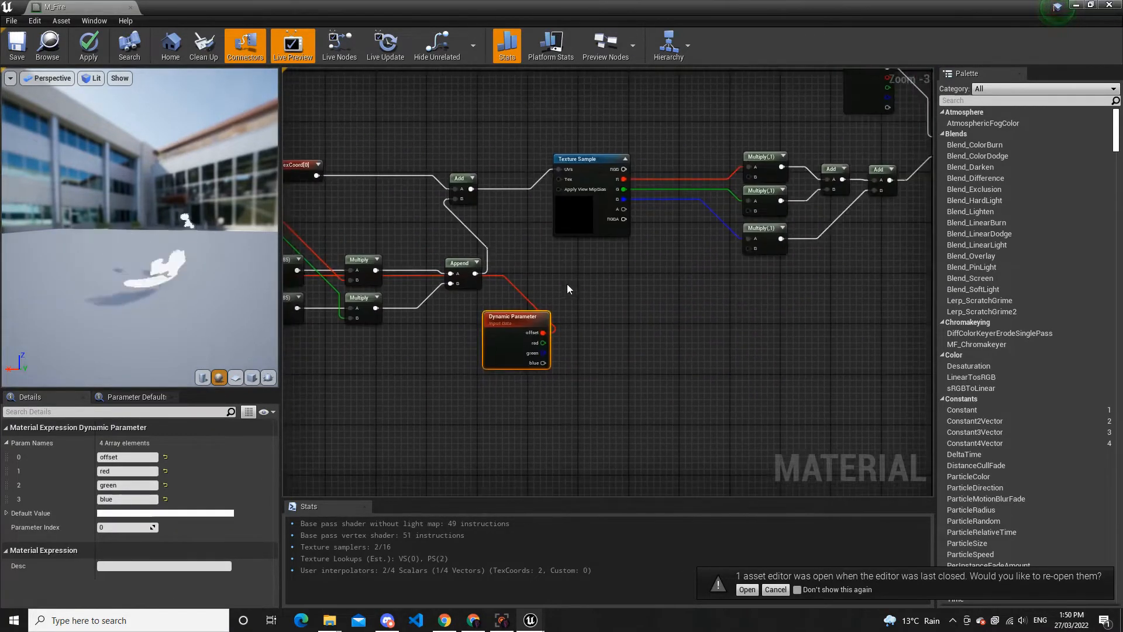
# Connect the Dynamic Parameter's red, green and blue outputs to the B inputs of the first, second and third Multiply nodes, respectively
pyautogui.scroll(3, 582, 304)
pyautogui.moveTo(518, 368); pyautogui.dragTo(824, 123)
pyautogui.moveTo(824, 173); pyautogui.dragTo(592, 359)
pyautogui.moveTo(532, 388); pyautogui.dragTo(725, 310)
pyautogui.moveTo(831, 230); pyautogui.dragTo(831, 231)
pyautogui.scroll(-3, 701, 384)
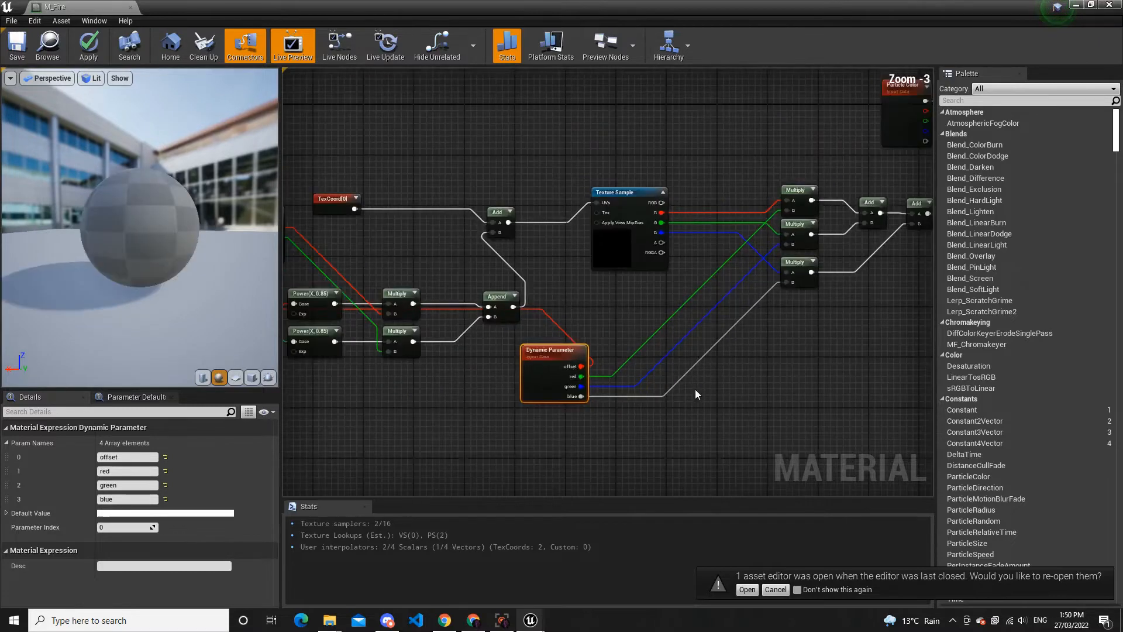
# Move the Dynamic Parameter node back below the Add node that feeds the Panner
pyautogui.moveTo(633, 420); pyautogui.dragTo(927, 317, button='right')
pyautogui.moveTo(824, 246); pyautogui.dragTo(424, 280)
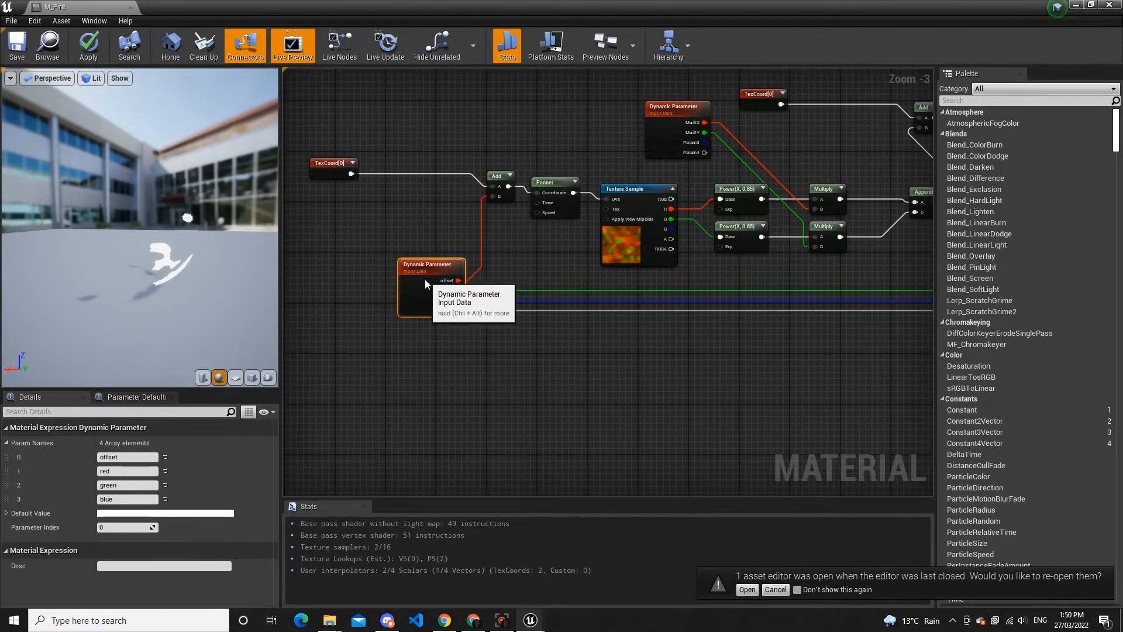
pyautogui.click(508, 131)
# Set UTiling to 0.5 on the TexCoord node that feeds the distortion texture's Add node
pyautogui.moveTo(866, 212); pyautogui.dragTo(535, 342, button='right')
pyautogui.moveTo(793, 326); pyautogui.dragTo(1079, 200, button='right')
pyautogui.scroll(2, 473, 161)
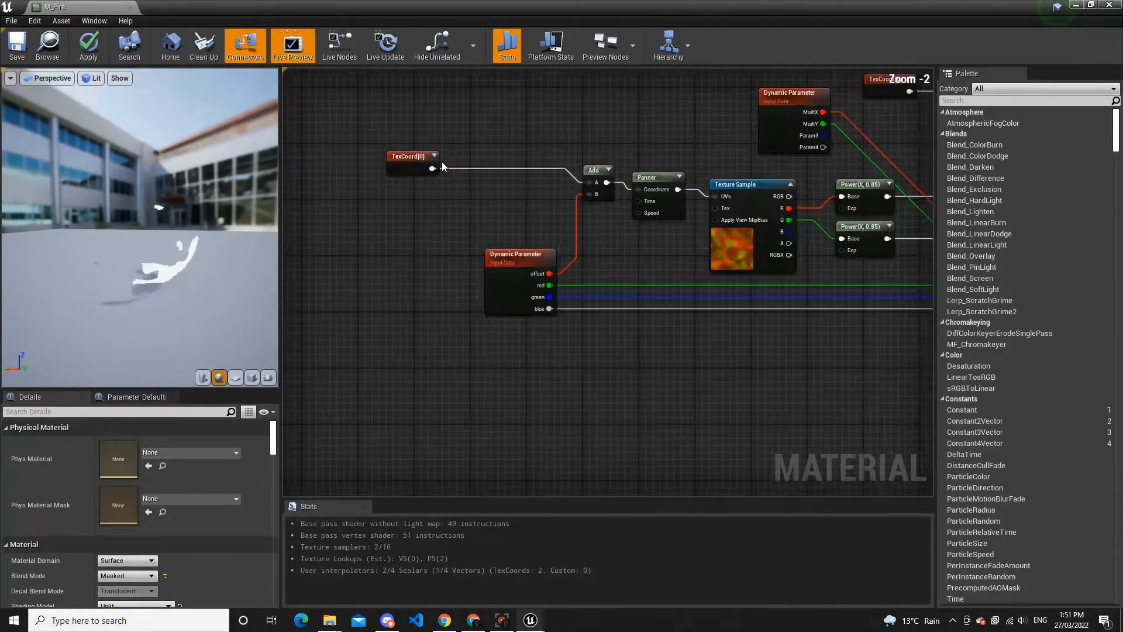
pyautogui.click(411, 165)
pyautogui.click(120, 457)
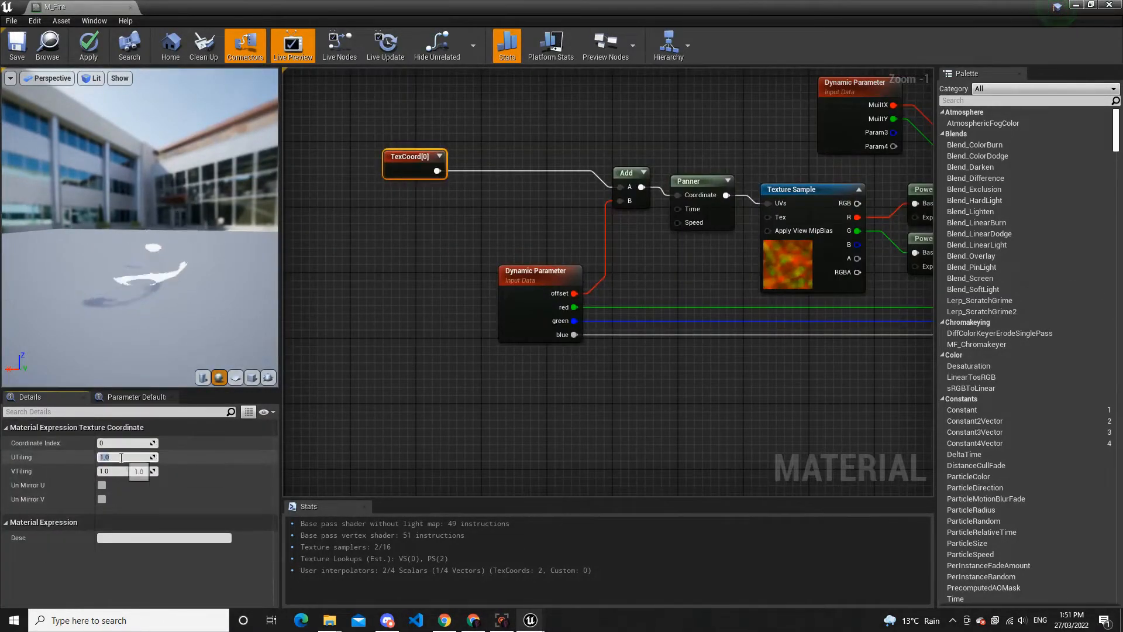
pyautogui.write('0.5')
pyautogui.press('Return')
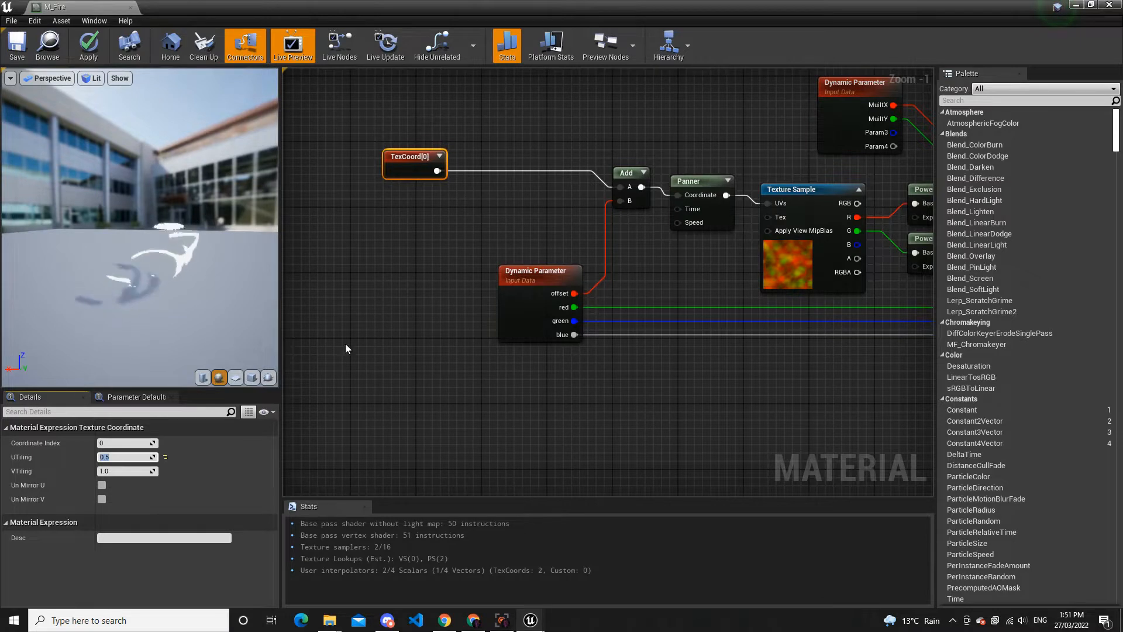
# Examine the material on the plane preview mesh and return the preview to the sphere
pyautogui.click(236, 377)
pyautogui.moveTo(29, 255); pyautogui.dragTo(252, 309)
pyautogui.click(219, 379)
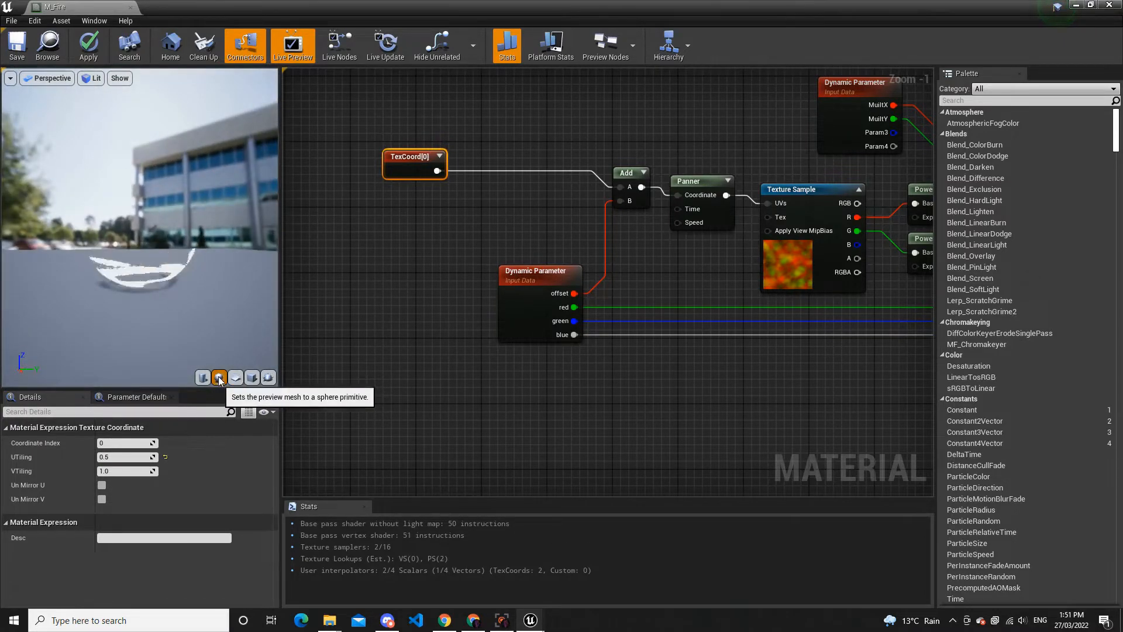
pyautogui.moveTo(192, 289); pyautogui.dragTo(332, 244)
# Open the T_Fire texture from the flame Texture Sample and examine its coloured flame shapes
pyautogui.moveTo(672, 100); pyautogui.dragTo(616, 199, button='right')
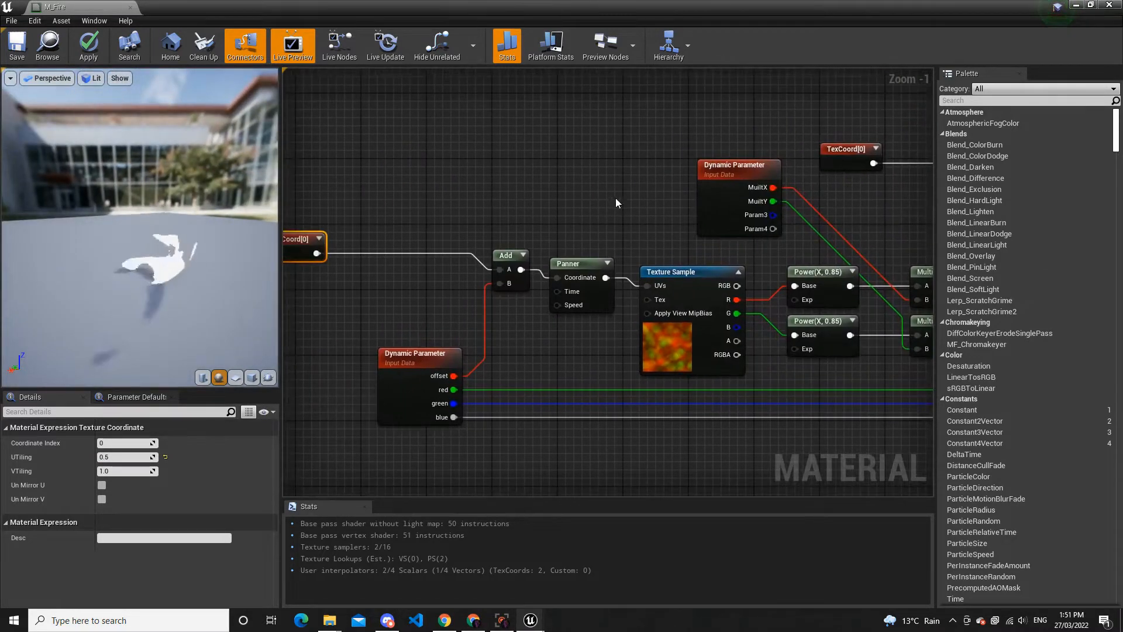
pyautogui.moveTo(865, 202); pyautogui.dragTo(340, 306, button='right')
pyautogui.click(673, 327)
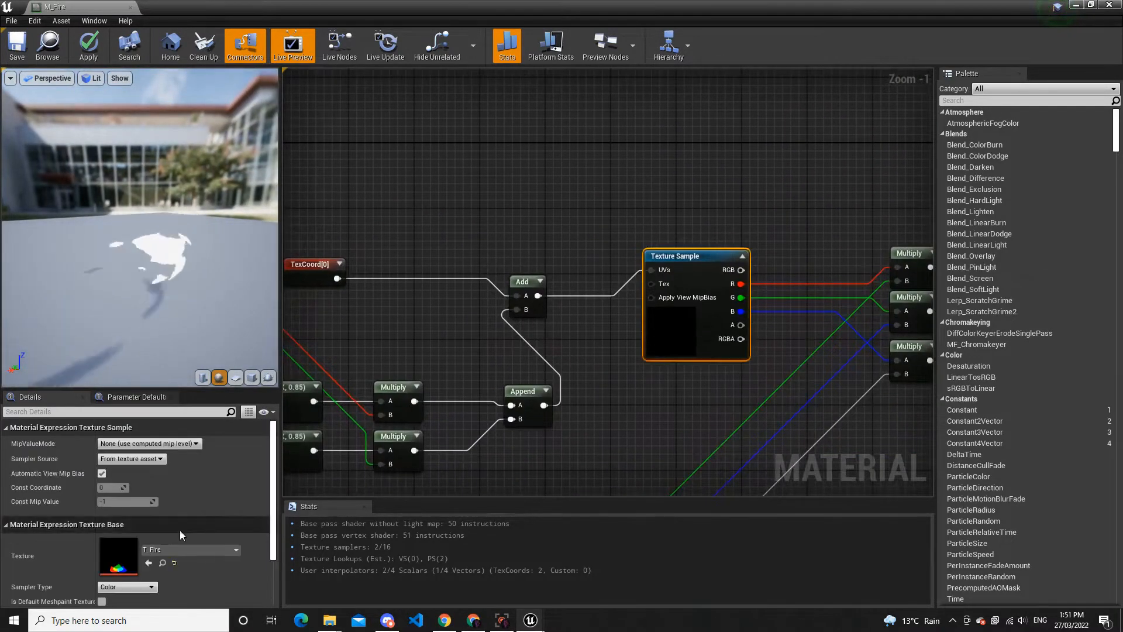
pyautogui.doubleClick(118, 555)
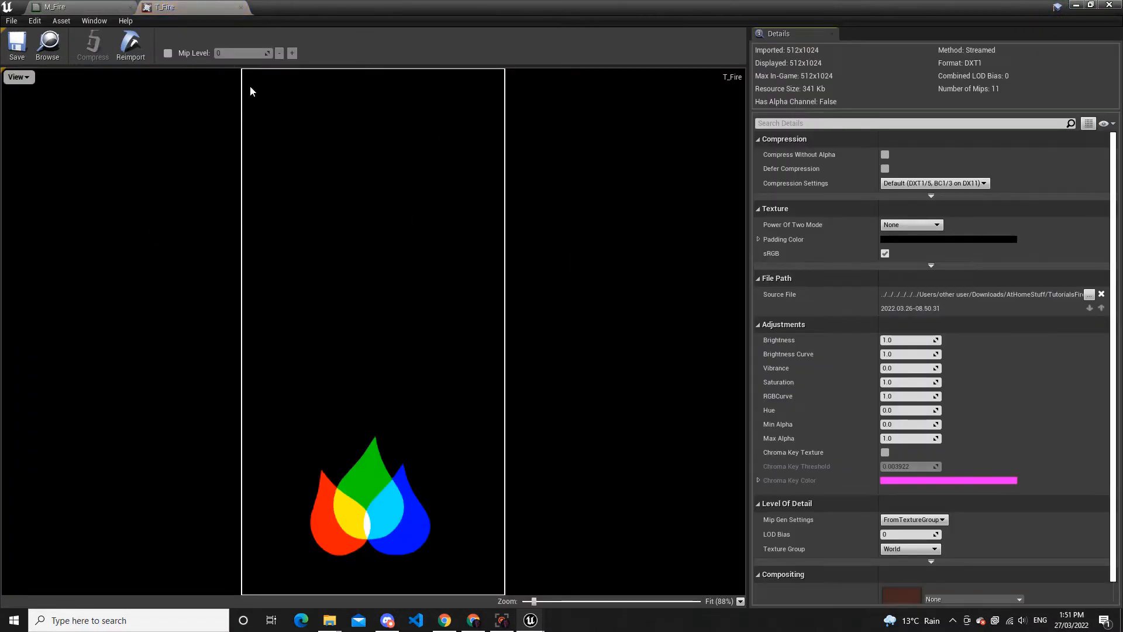
pyautogui.scroll(1, 240, 346)
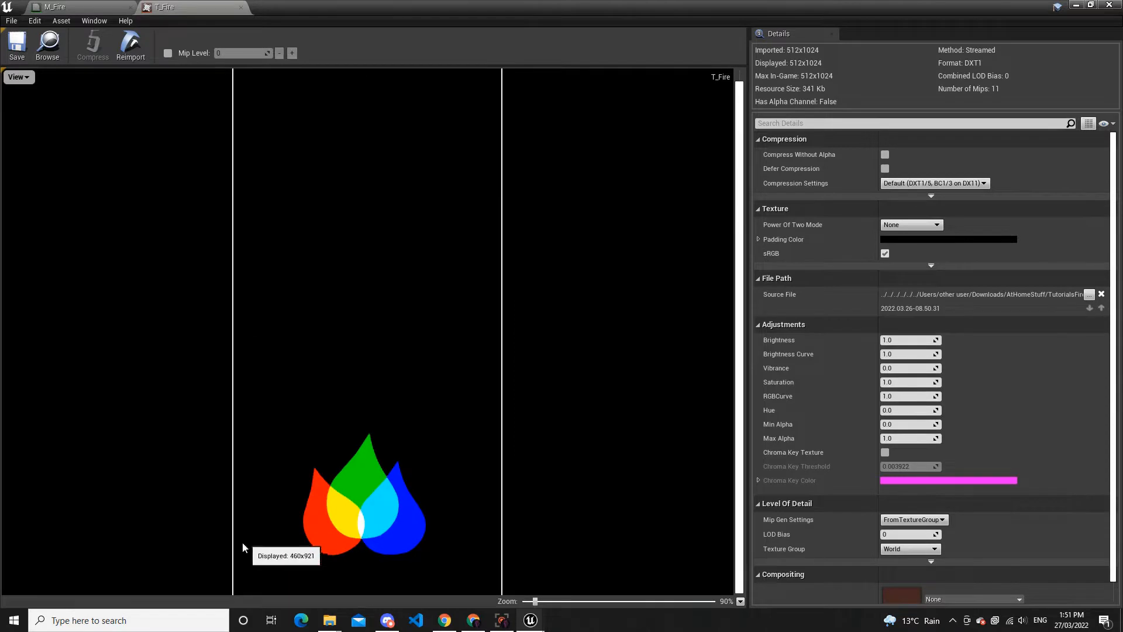
pyautogui.scroll(-1, 265, 465)
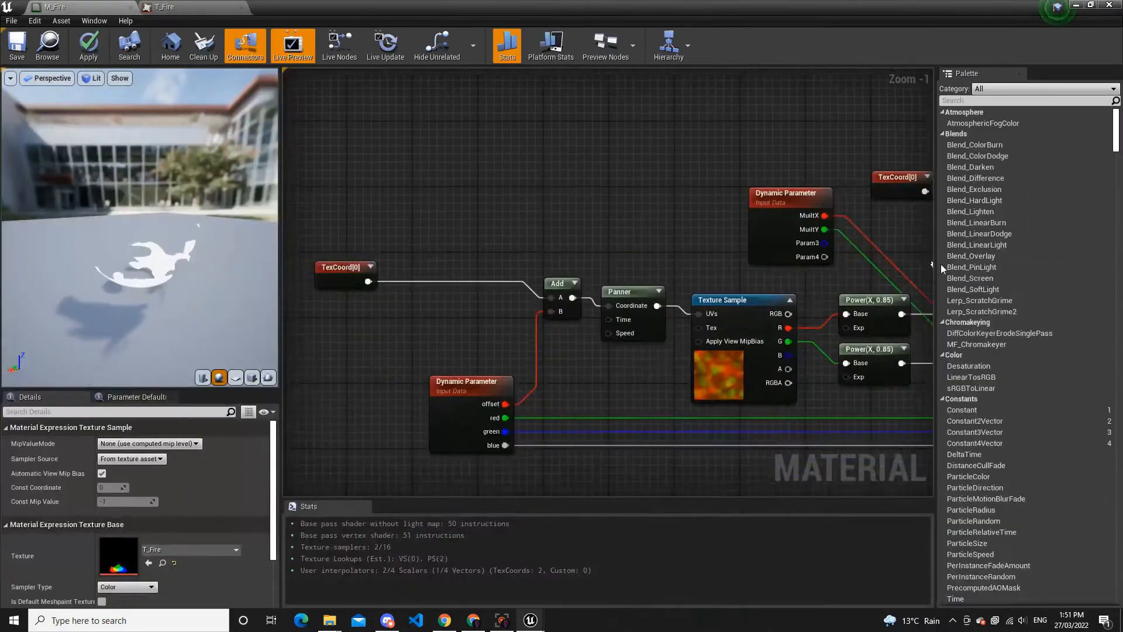
# Save and apply the changes to the M_Fire material
pyautogui.click(472, 231)
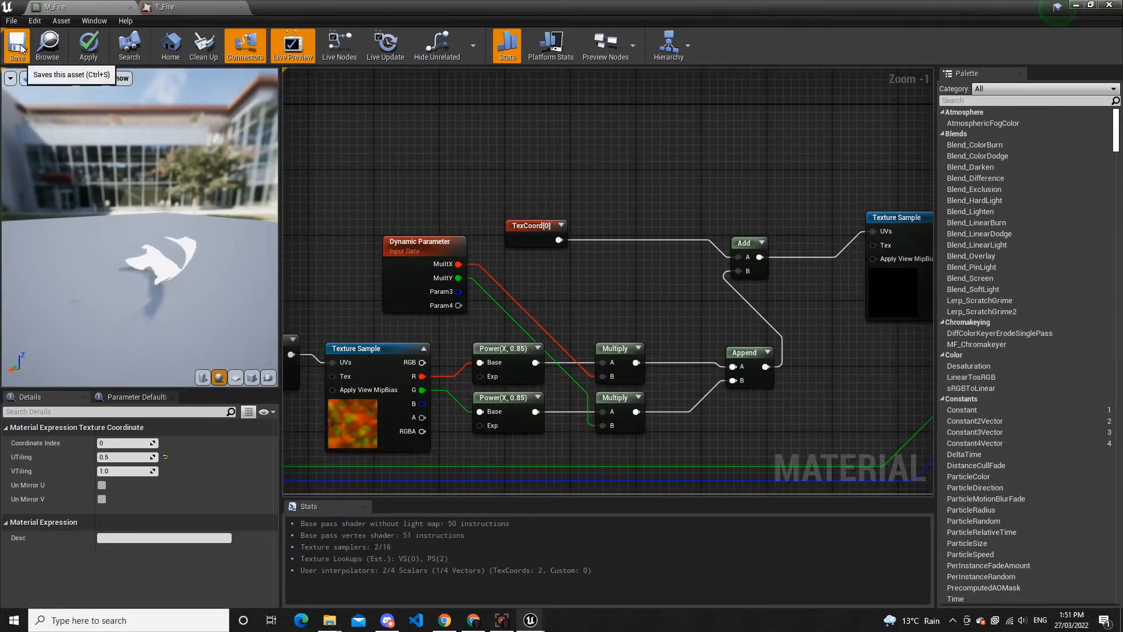
pyautogui.click(88, 45)
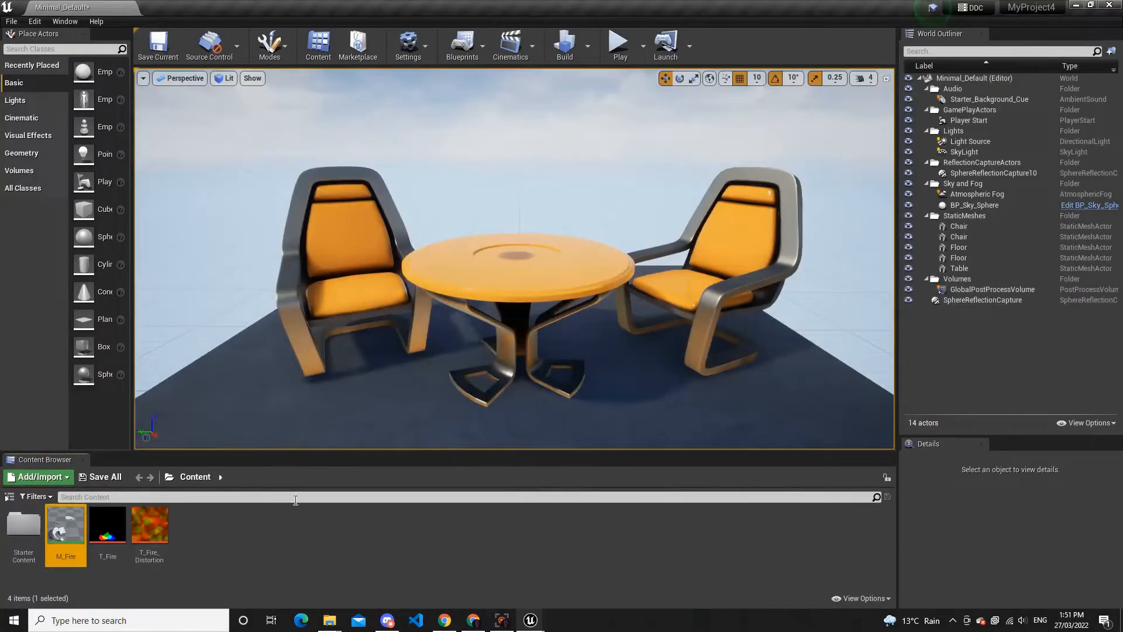
# Create a Niagara system in the Content folder from the Empty emitter template, name it P_Fire and open it
pyautogui.rightClick(290, 517)
pyautogui.moveTo(318, 469)
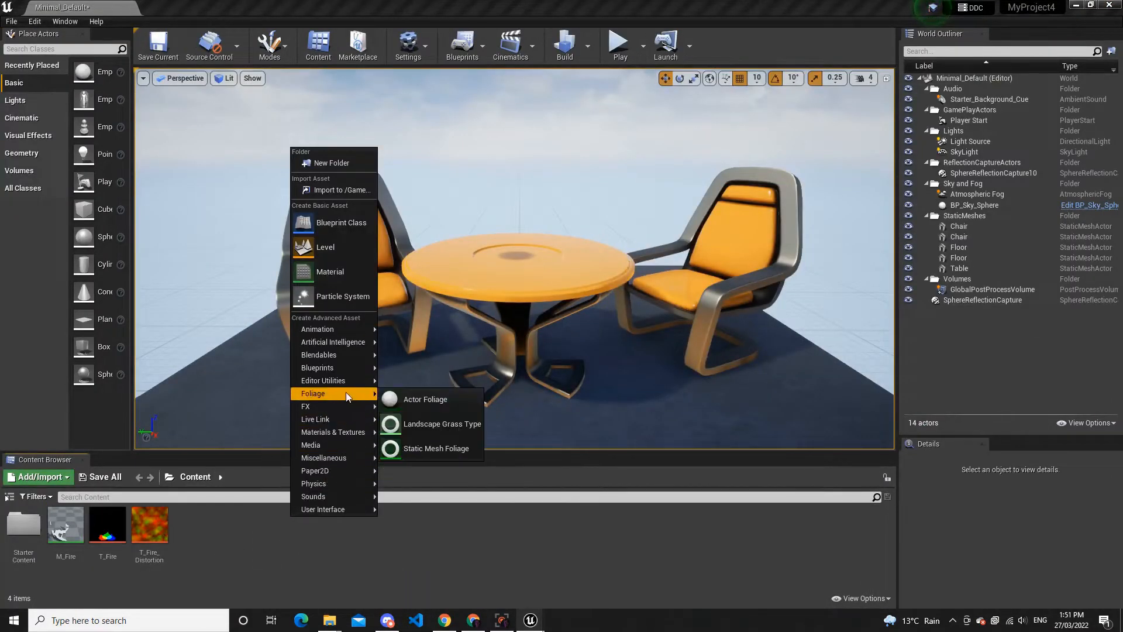
pyautogui.moveTo(345, 405)
pyautogui.click(430, 594)
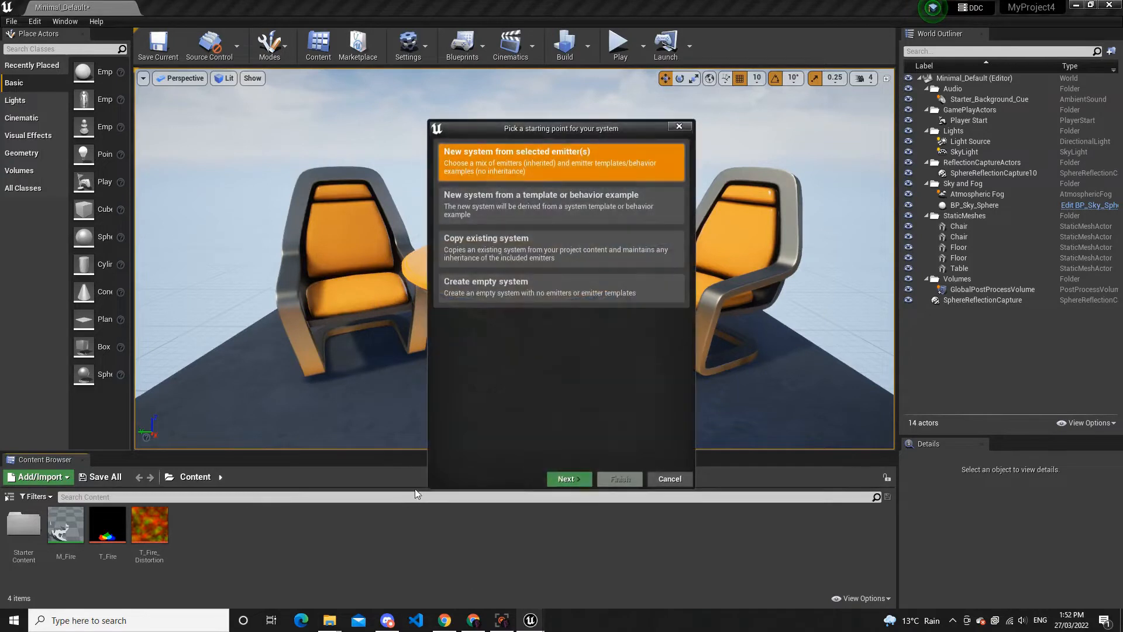
pyautogui.click(566, 478)
pyautogui.click(540, 359)
pyautogui.click(680, 457)
pyautogui.click(626, 479)
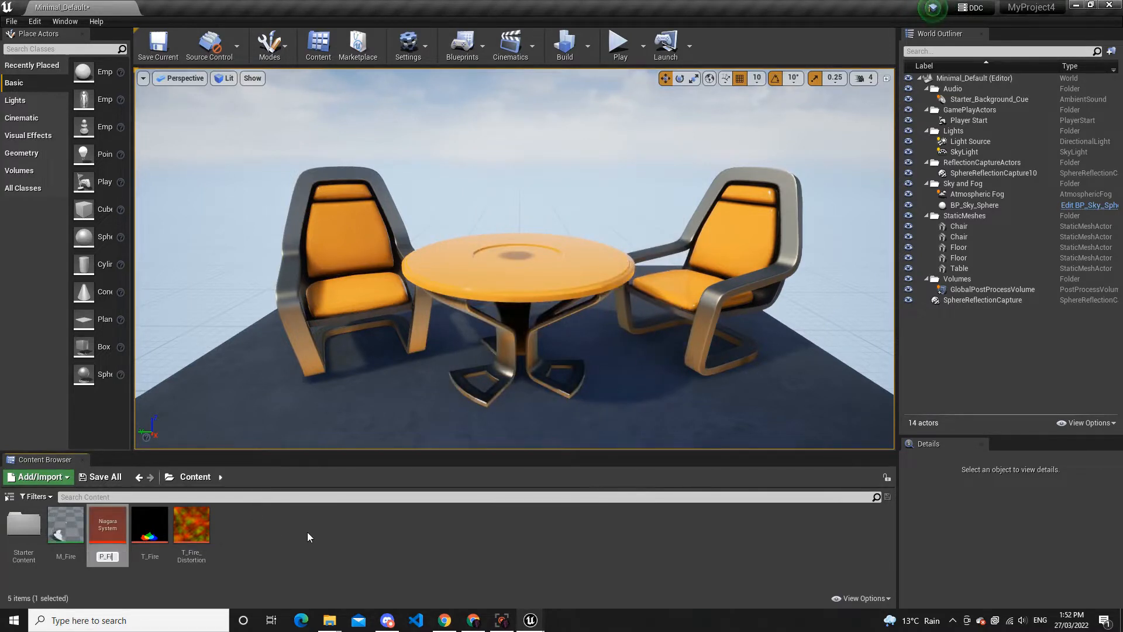
pyautogui.press('Return')
pyautogui.doubleClick(108, 524)
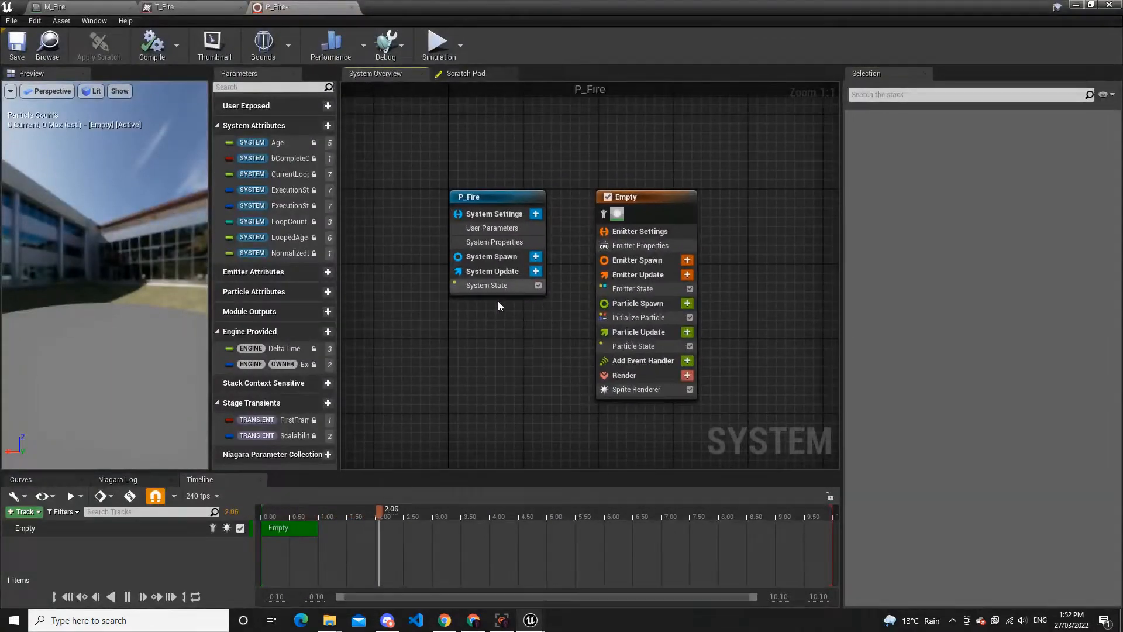
# Add a Spawn Rate module to the Empty emitter's Emitter Update group and set its SpawnRate to 20
pyautogui.click(515, 286)
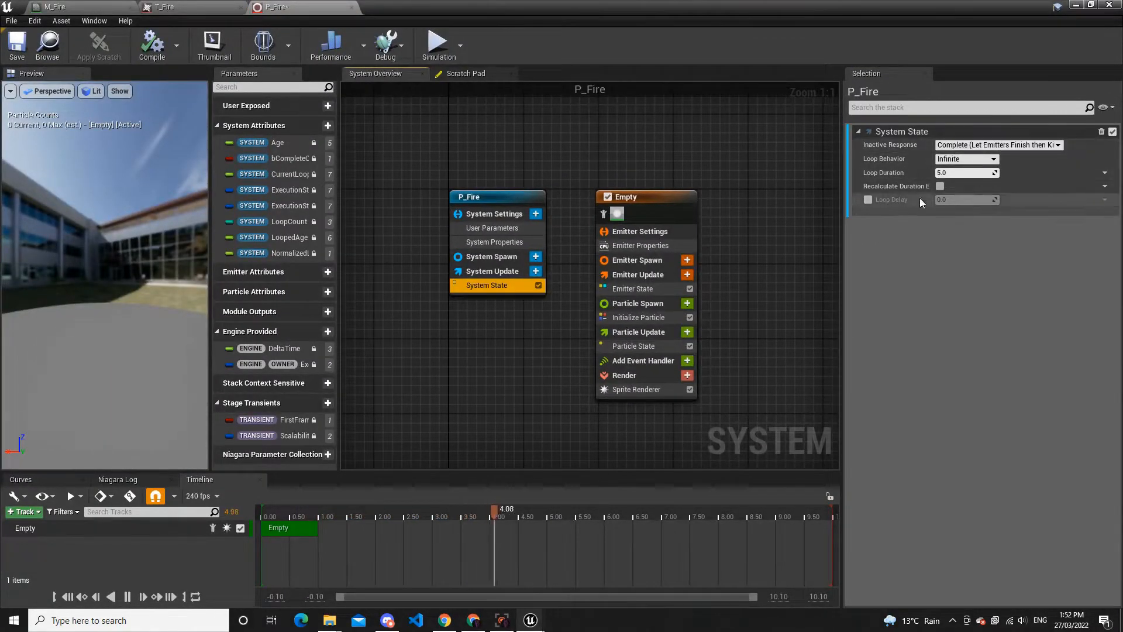
pyautogui.click(633, 289)
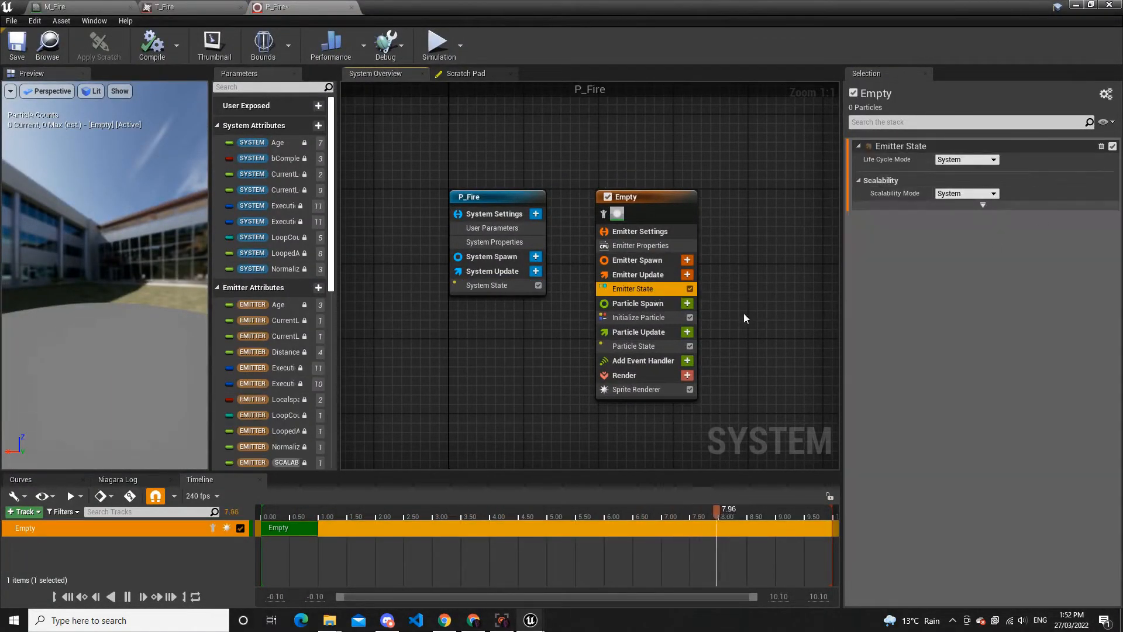
pyautogui.moveTo(744, 315); pyautogui.dragTo(668, 238, button='right')
pyautogui.click(610, 226)
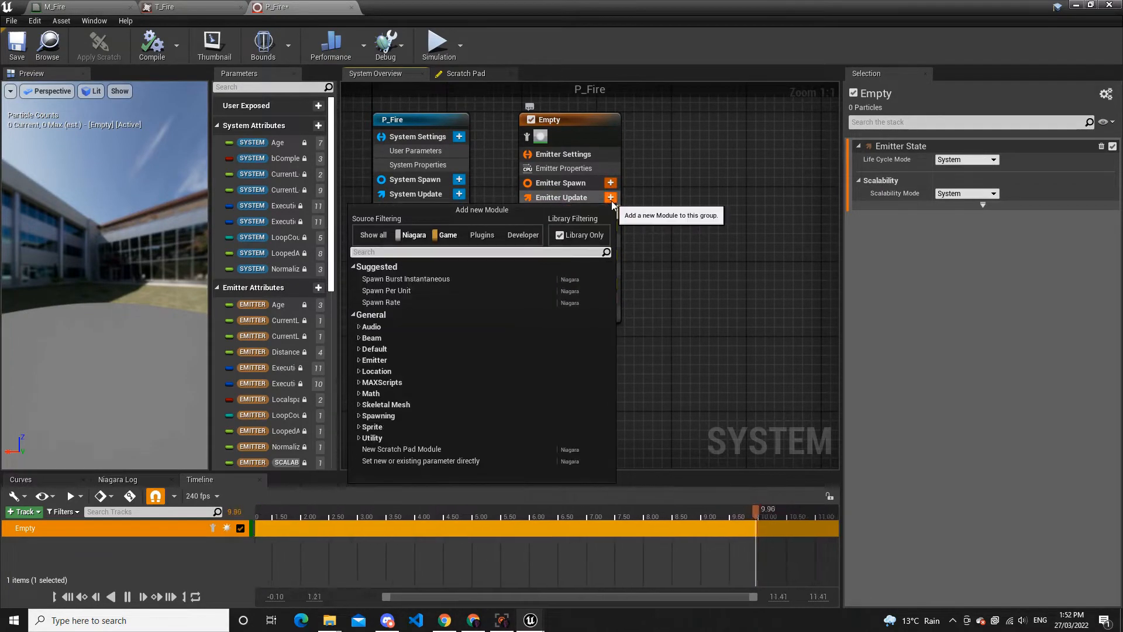
pyautogui.write('rate')
pyautogui.press('Return')
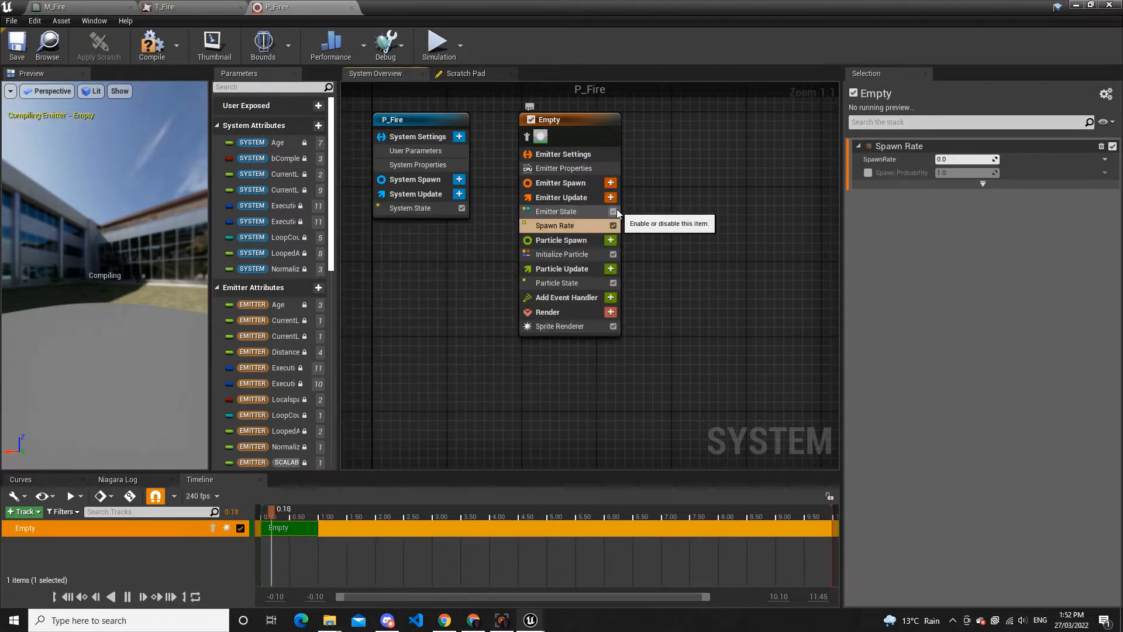
pyautogui.click(974, 159)
pyautogui.write('20')
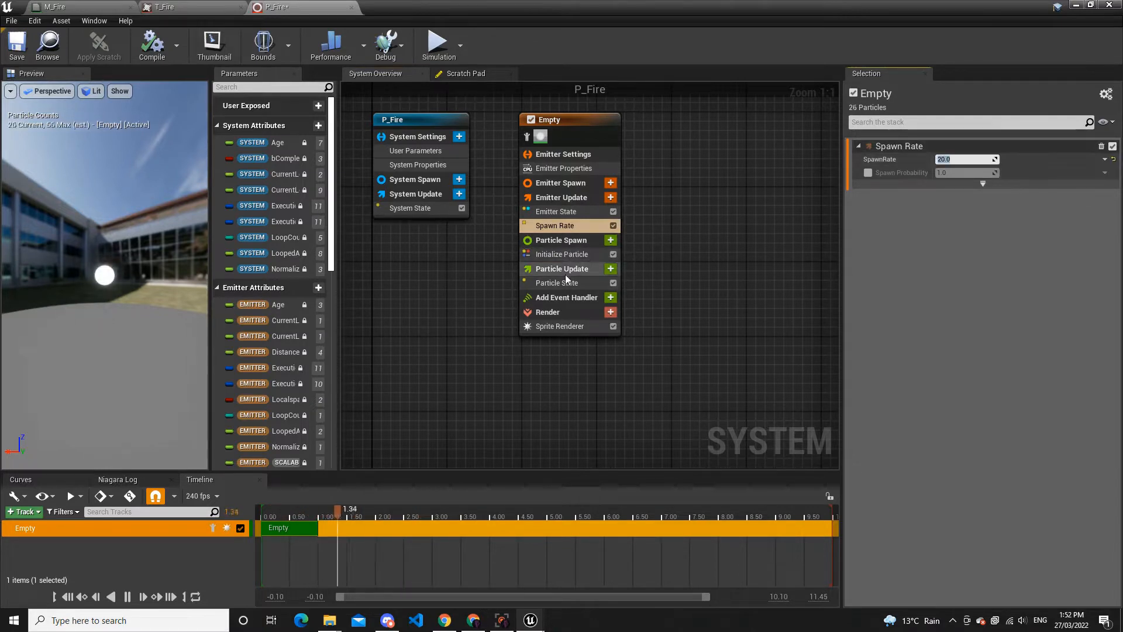
# In Initialize Particle, set Lifetime Mode to Random and Sprite Size Mode to Non-Uniform
pyautogui.click(561, 254)
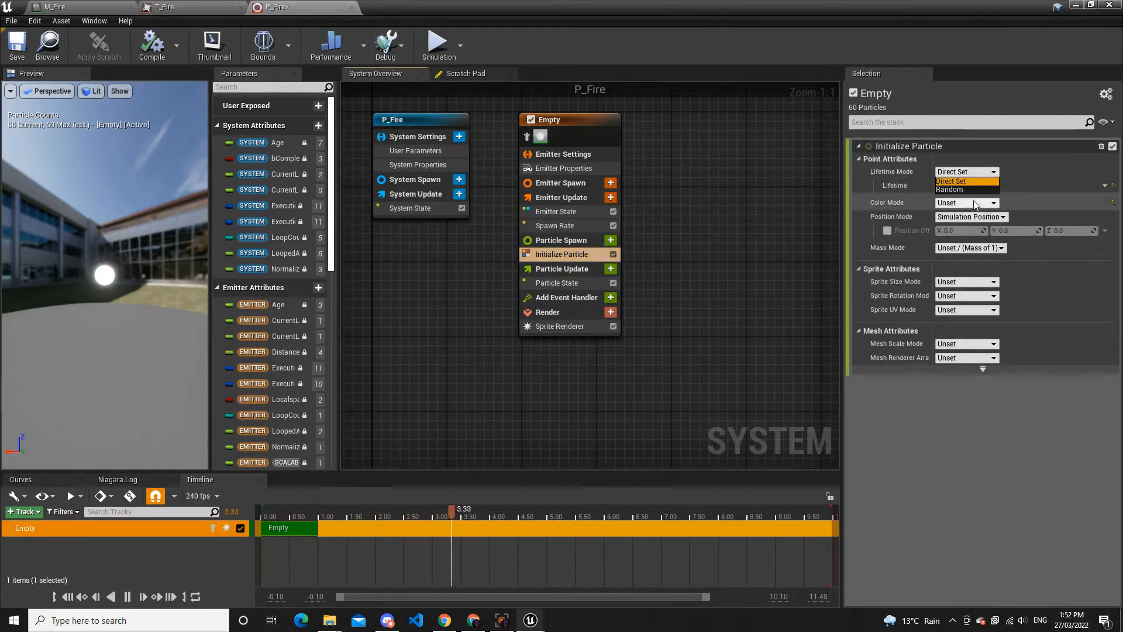
pyautogui.click(976, 173)
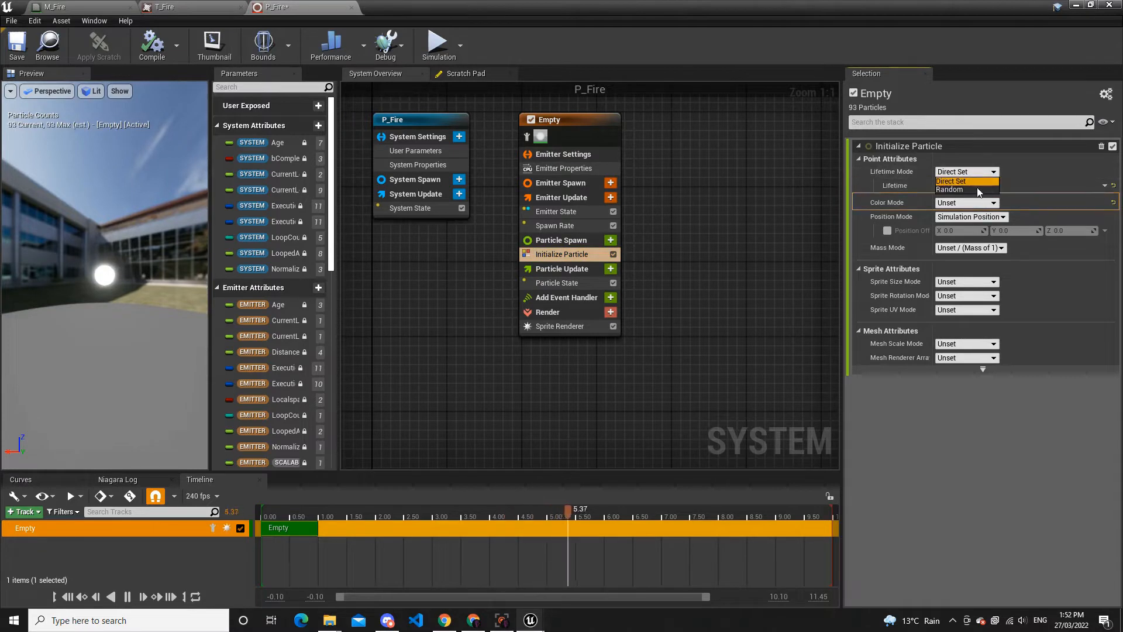
pyautogui.click(949, 190)
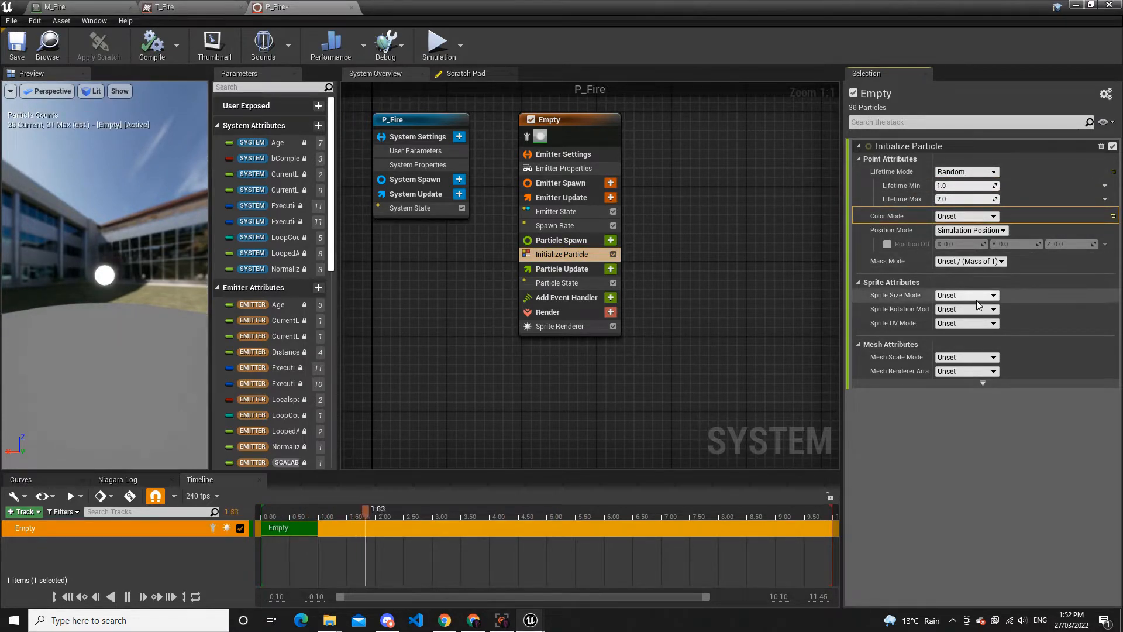
pyautogui.click(955, 328)
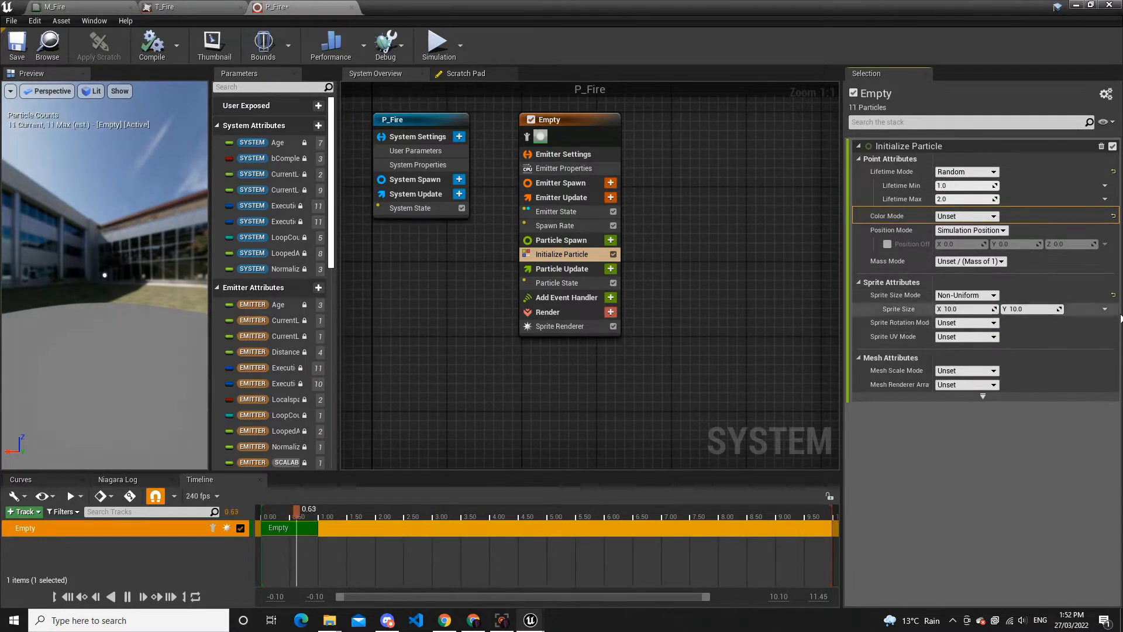
# Make Sprite Size a Multiply Vector 2D dynamic input
pyautogui.click(1104, 310)
pyautogui.write('mu')
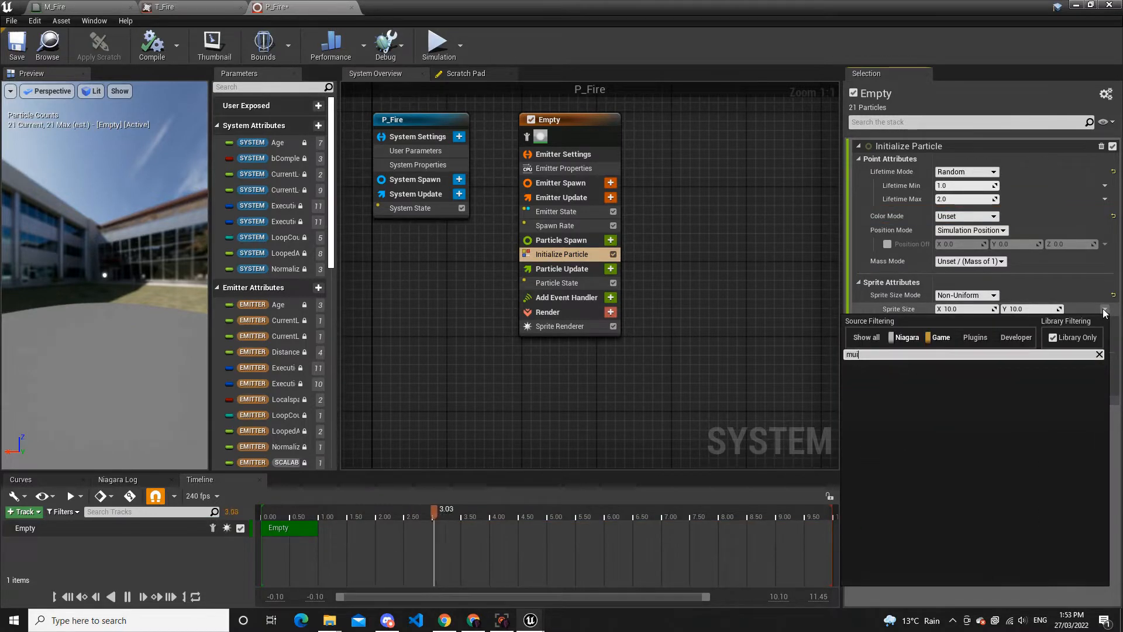
pyautogui.press('Return')
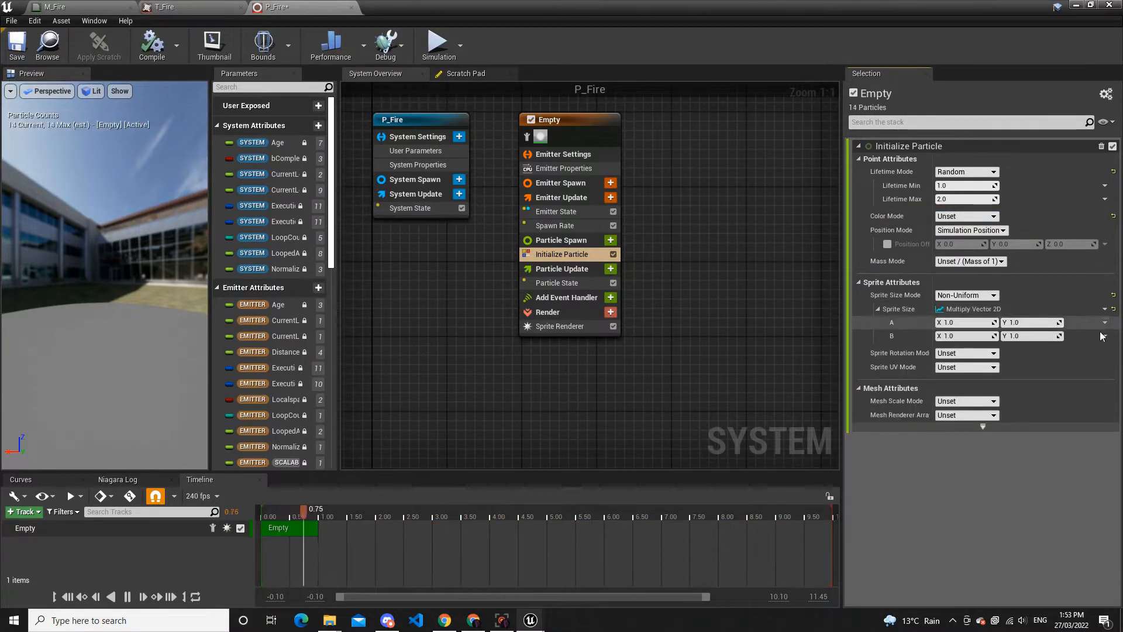
pyautogui.click(1105, 335)
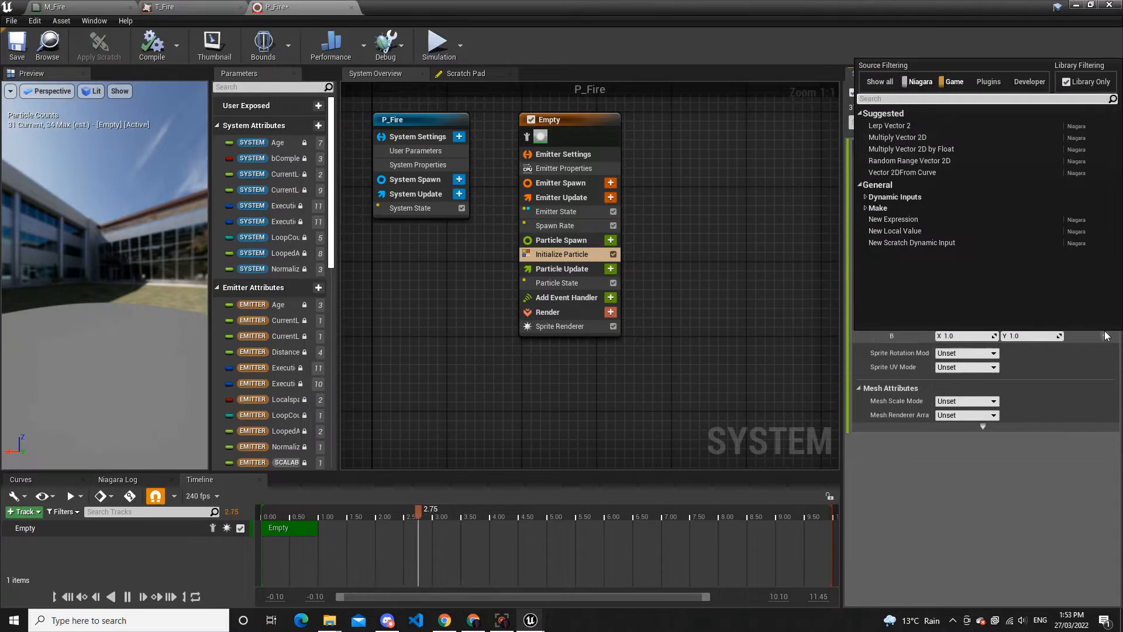
pyautogui.write('ran')
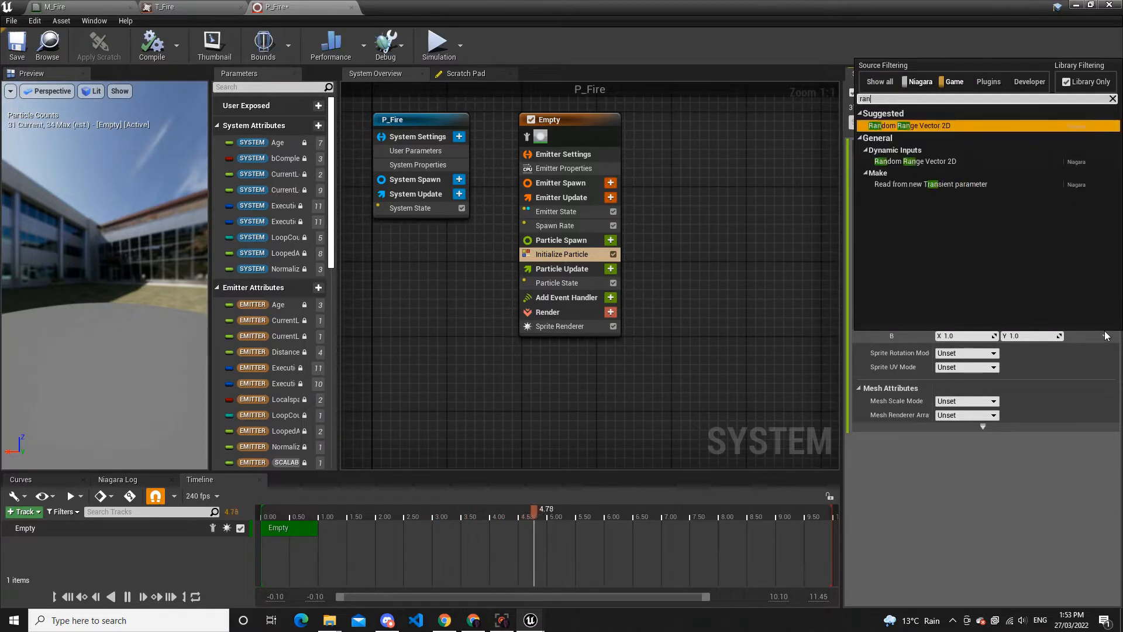
pyautogui.press('Return')
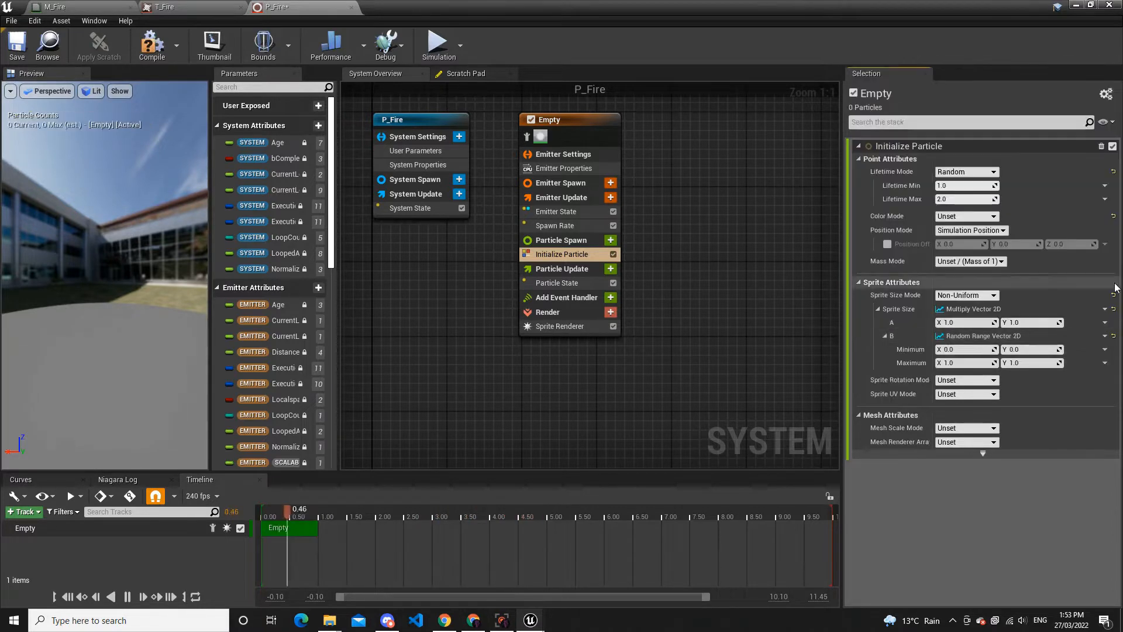
pyautogui.hotkey('ctrl', 'z')
# Set Sprite Size's B input to Multiply Vector 2D by Float and make its Float a Random Range Float
pyautogui.click(1104, 336)
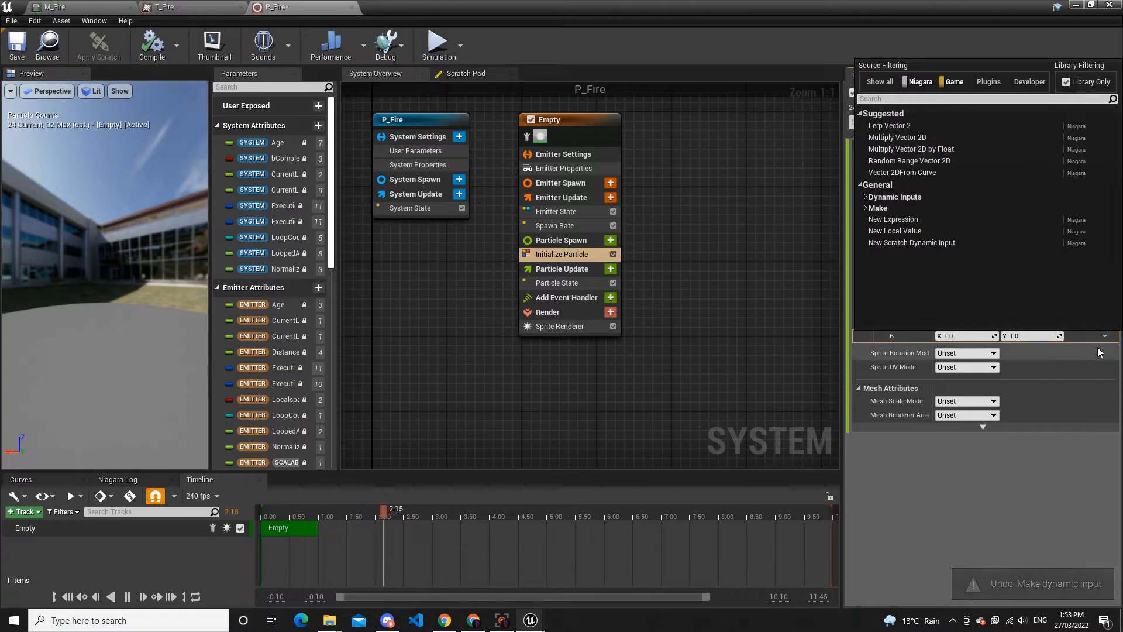
pyautogui.write('flo\\')
pyautogui.press('BackSpace')
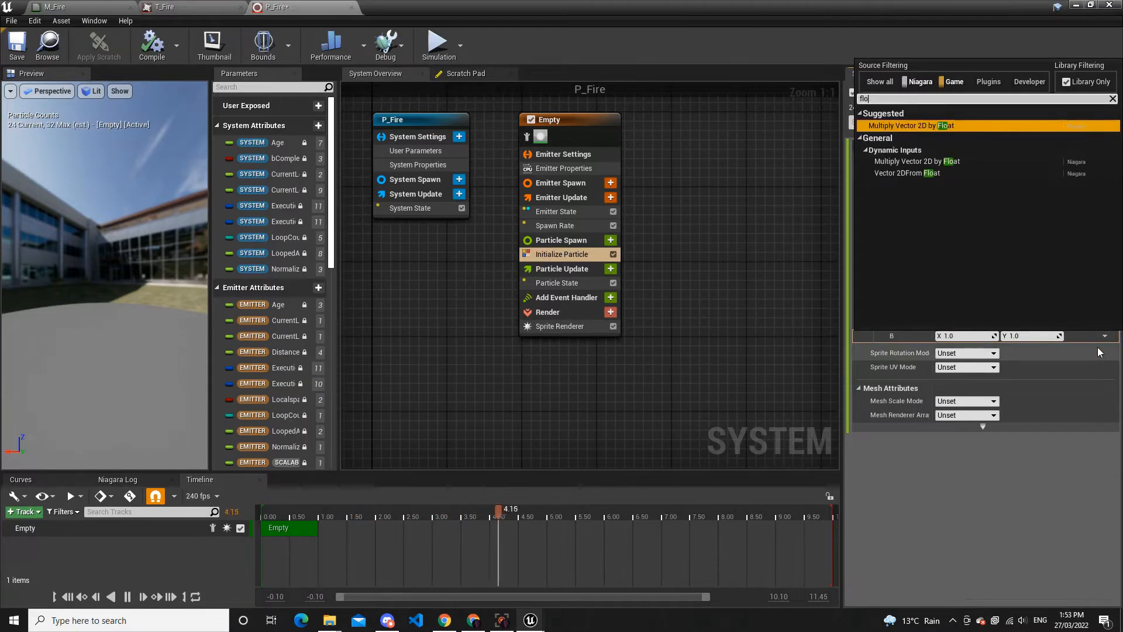
pyautogui.press('Return')
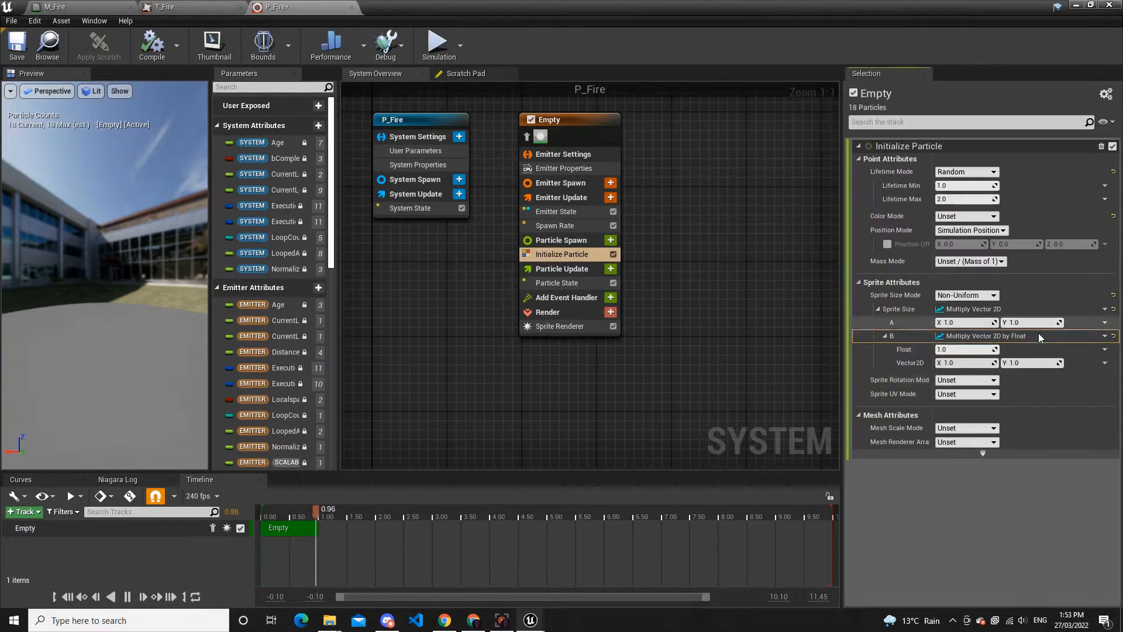
pyautogui.click(1104, 350)
pyautogui.write('random')
pyautogui.press('Return')
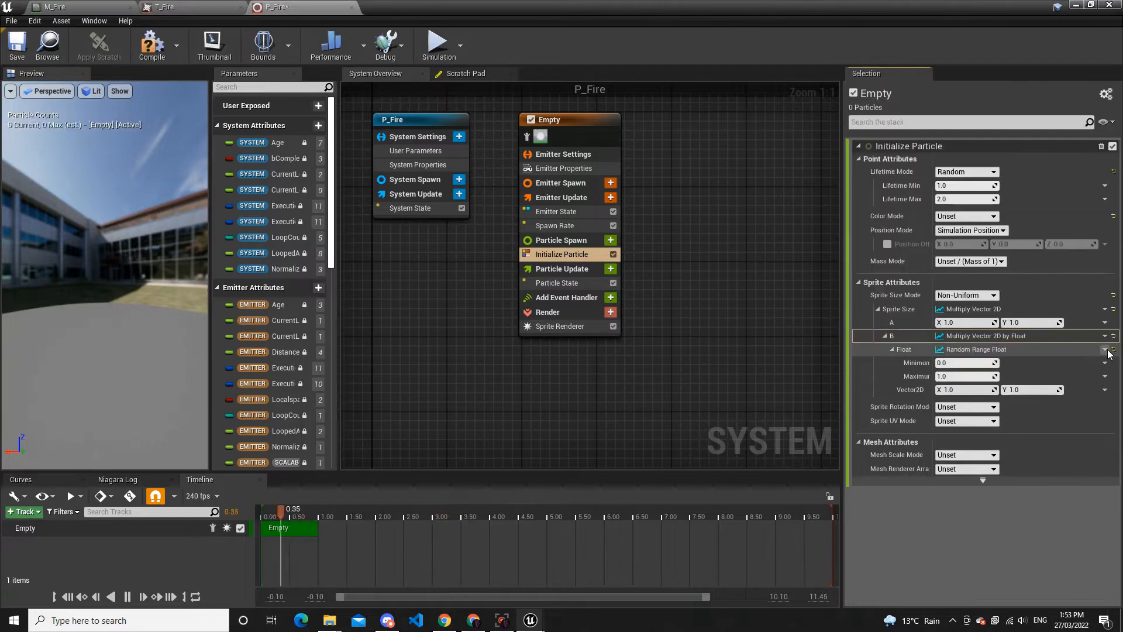
# Set the sprite size's random float range to minimum 40 and maximum 75, and set A's Y value to 2
pyautogui.click(984, 363)
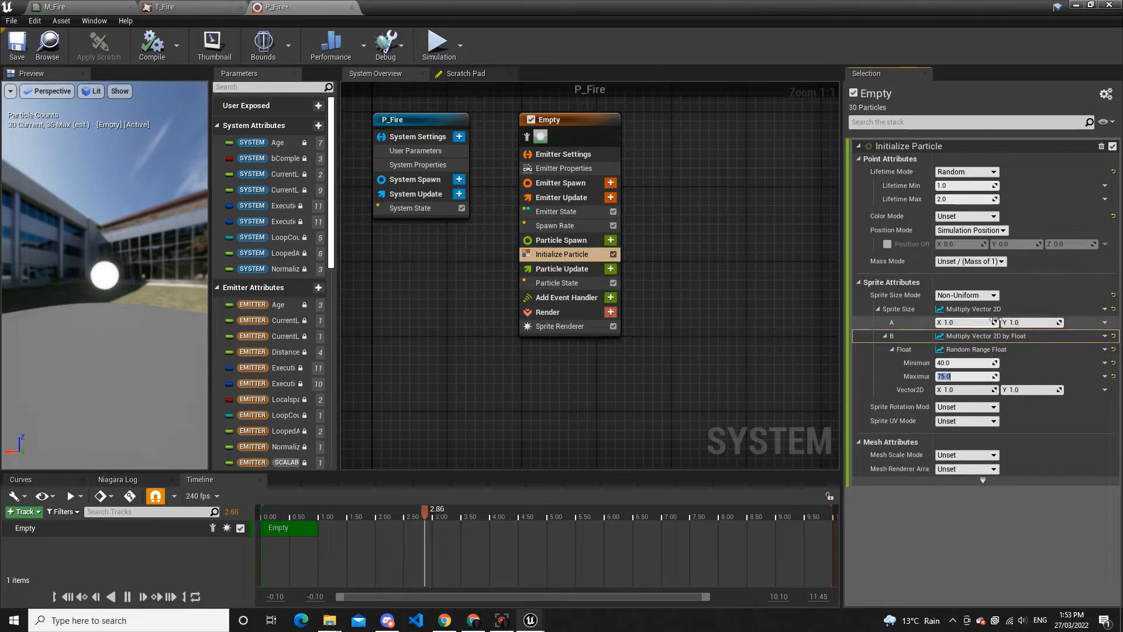
pyautogui.write('2')
pyautogui.press('Return')
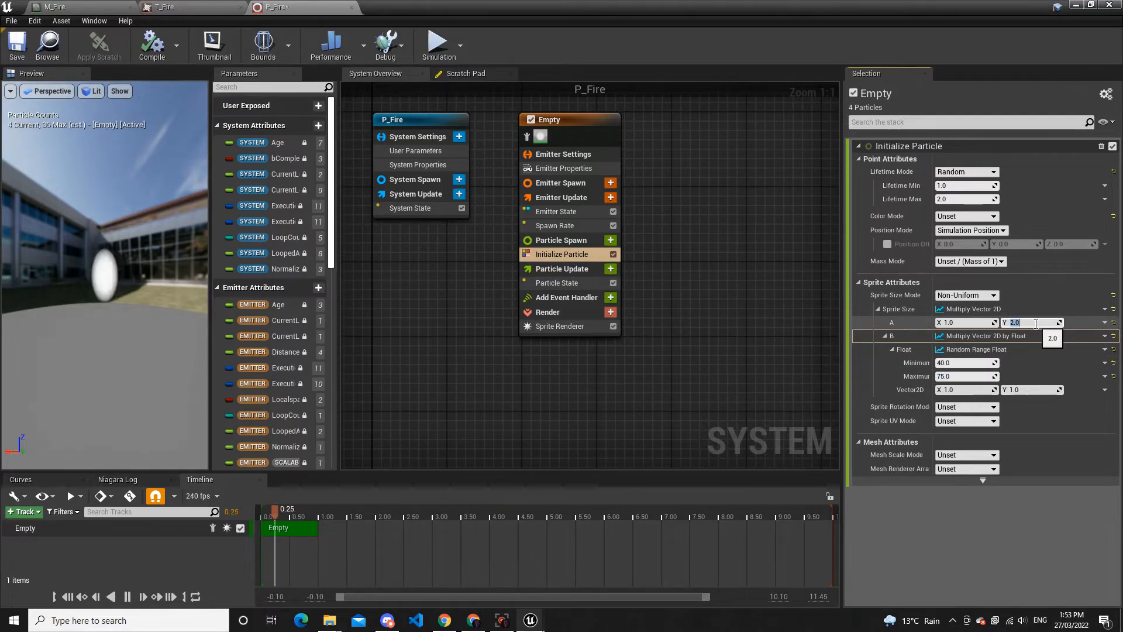
# Assign the M_Fire material to the Empty emitter's Sprite Renderer
pyautogui.moveTo(129, 238); pyautogui.dragTo(60, 262)
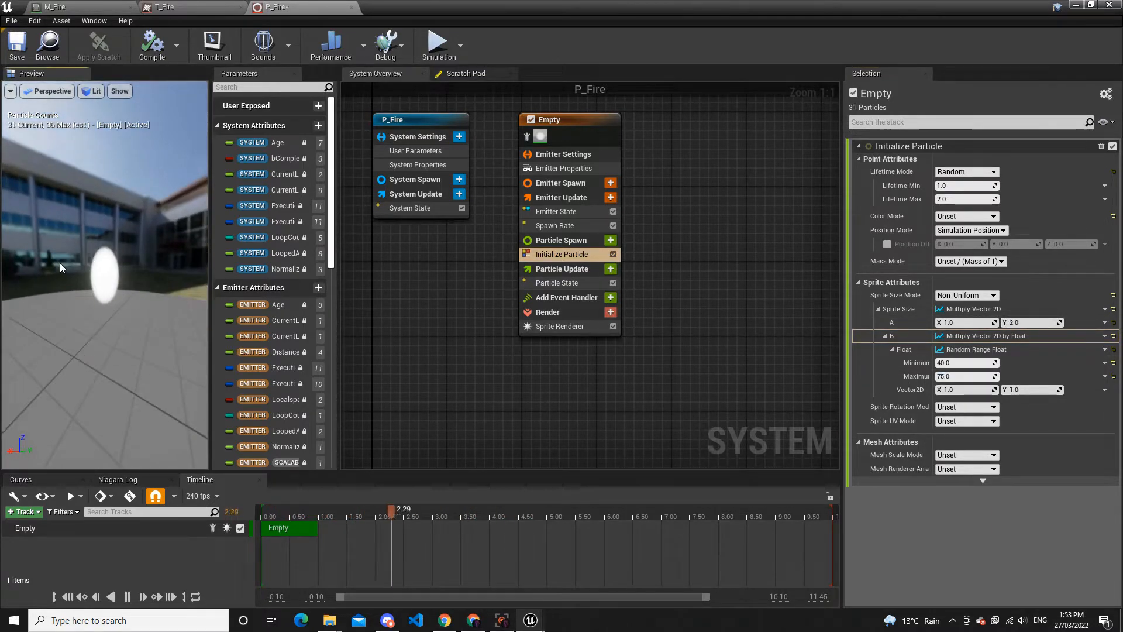
pyautogui.click(559, 326)
pyautogui.click(1027, 182)
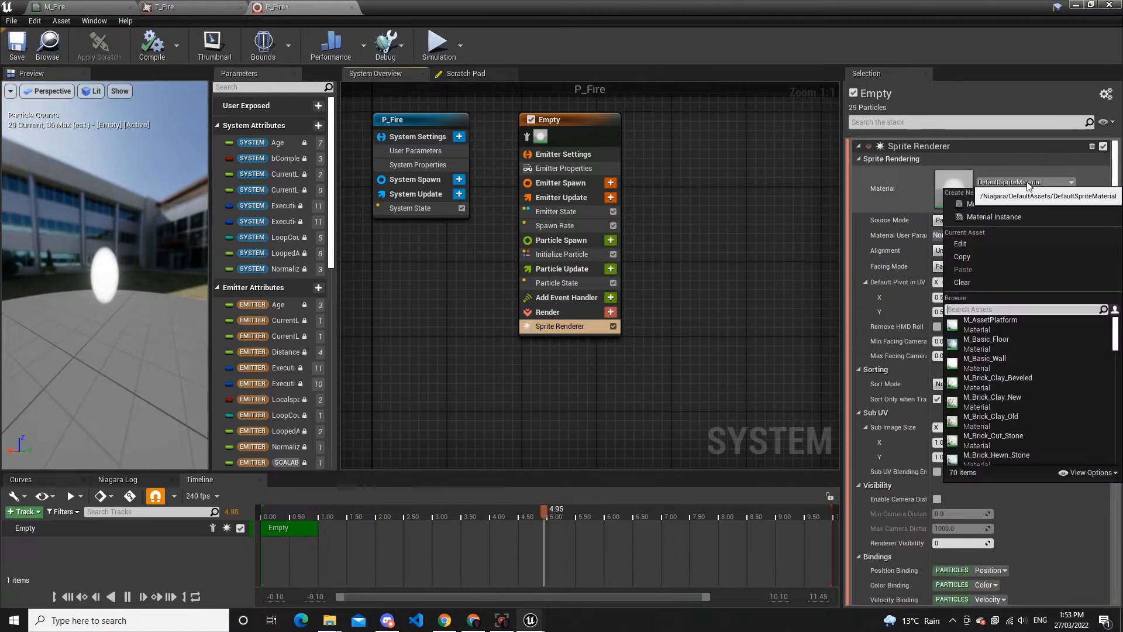
pyautogui.write('M_F')
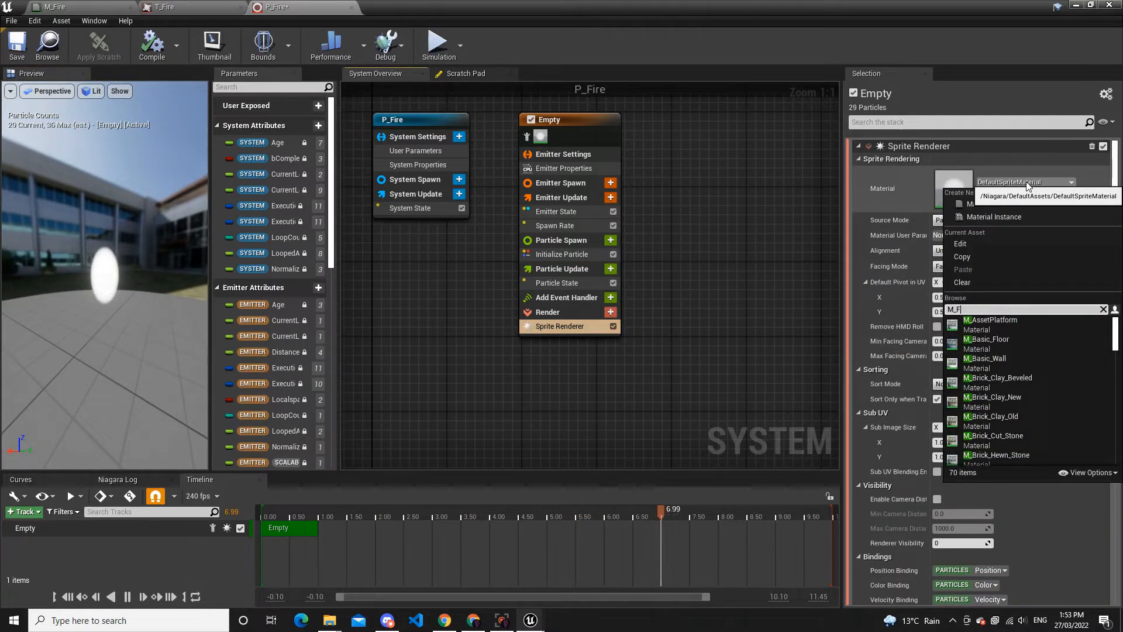
pyautogui.write('ire')
pyautogui.click(1031, 325)
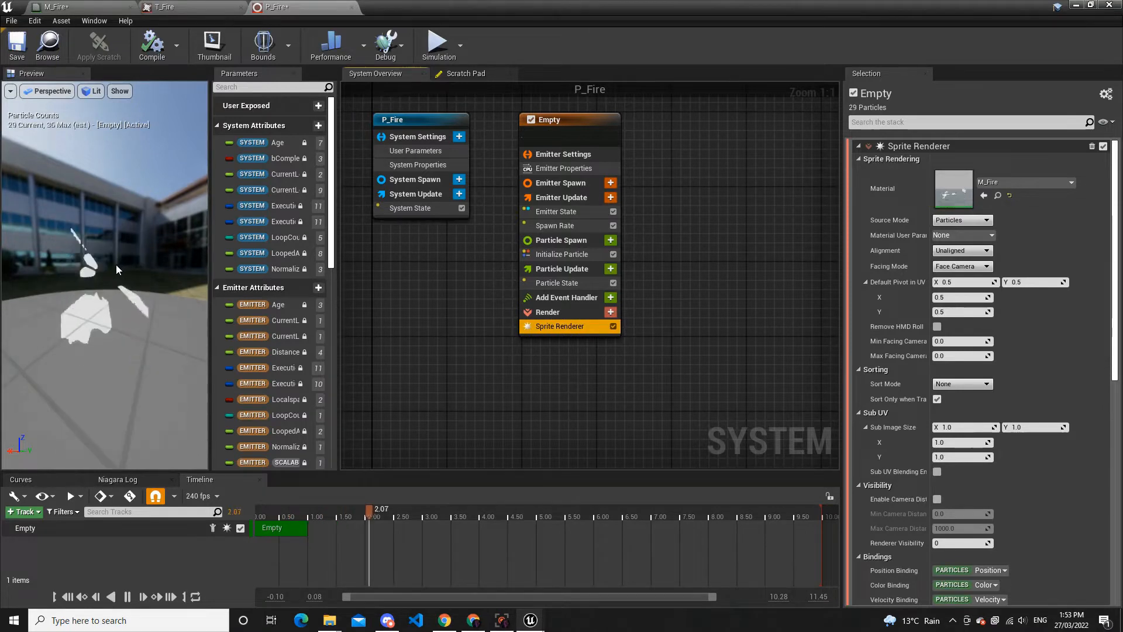
pyautogui.moveTo(116, 265)
pyautogui.mouseDown()
pyautogui.moveTo(167, 274)
pyautogui.moveTo(116, 265)
pyautogui.mouseUp()
pyautogui.rightClick(760, 253)
pyautogui.moveTo(727, 170); pyautogui.dragTo(720, 207, button='right')
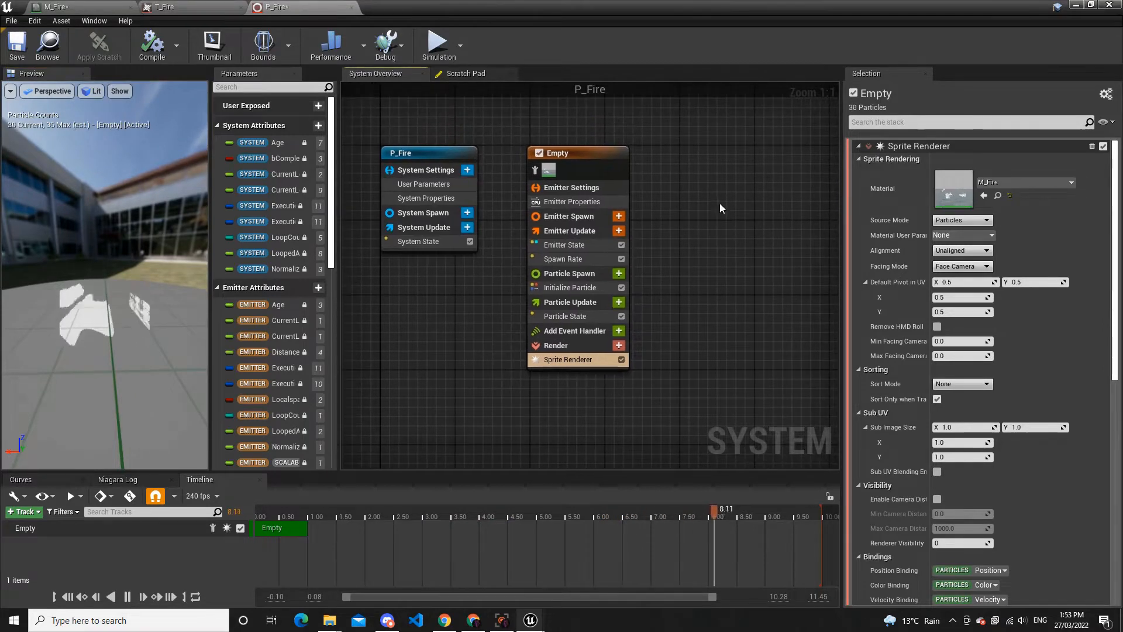
pyautogui.click(619, 165)
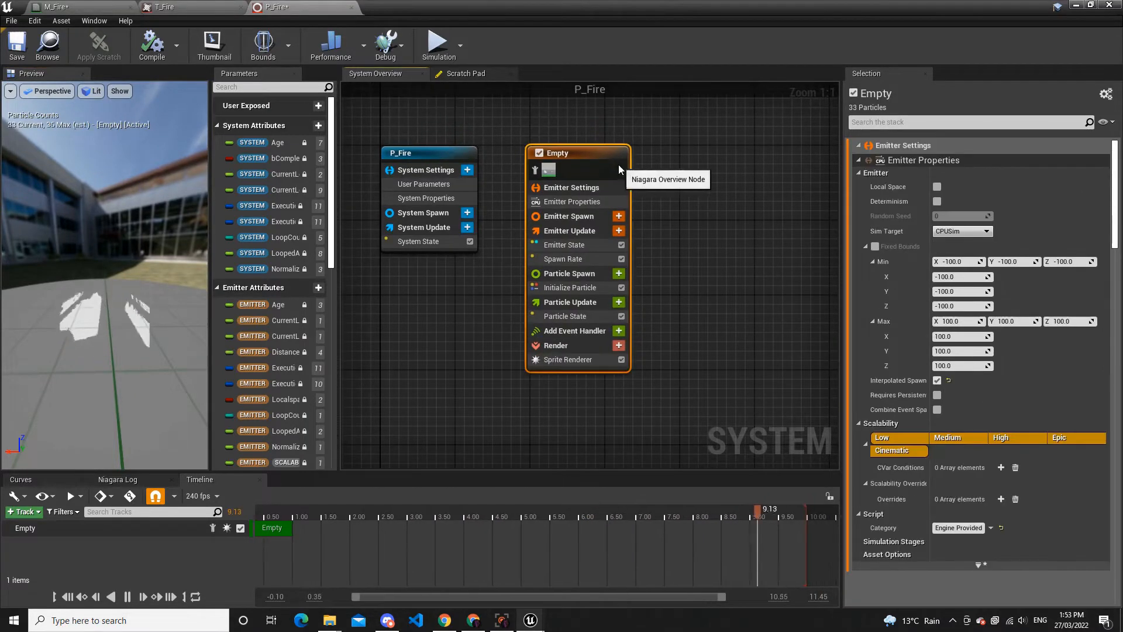
pyautogui.click(712, 216)
pyautogui.scroll(-1, 640, 263)
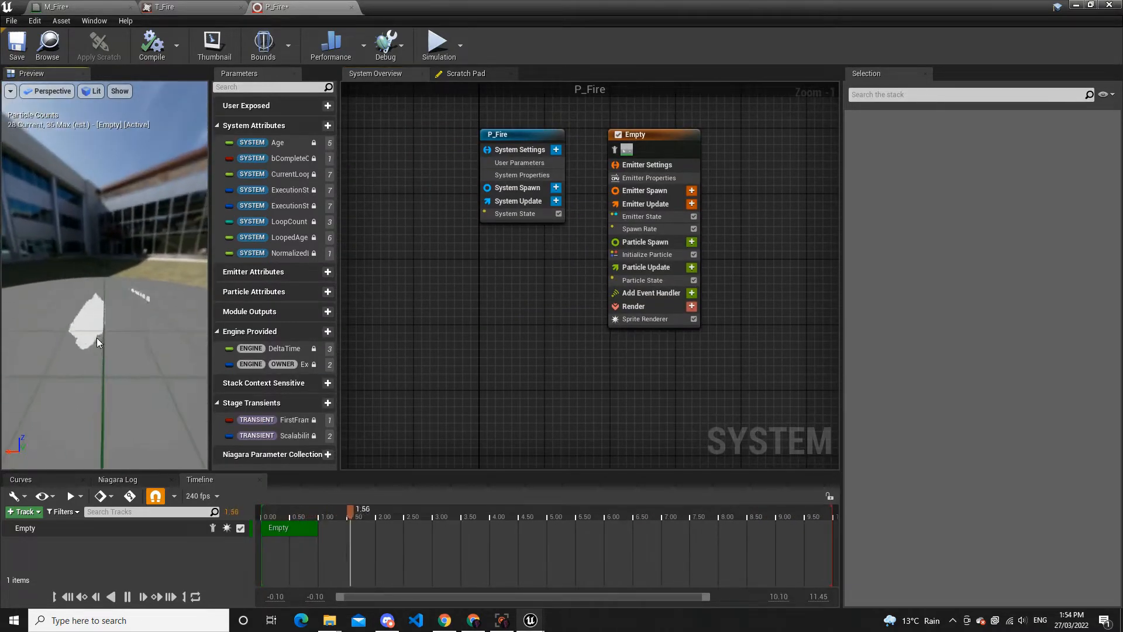
pyautogui.scroll(1, 689, 293)
pyautogui.click(657, 278)
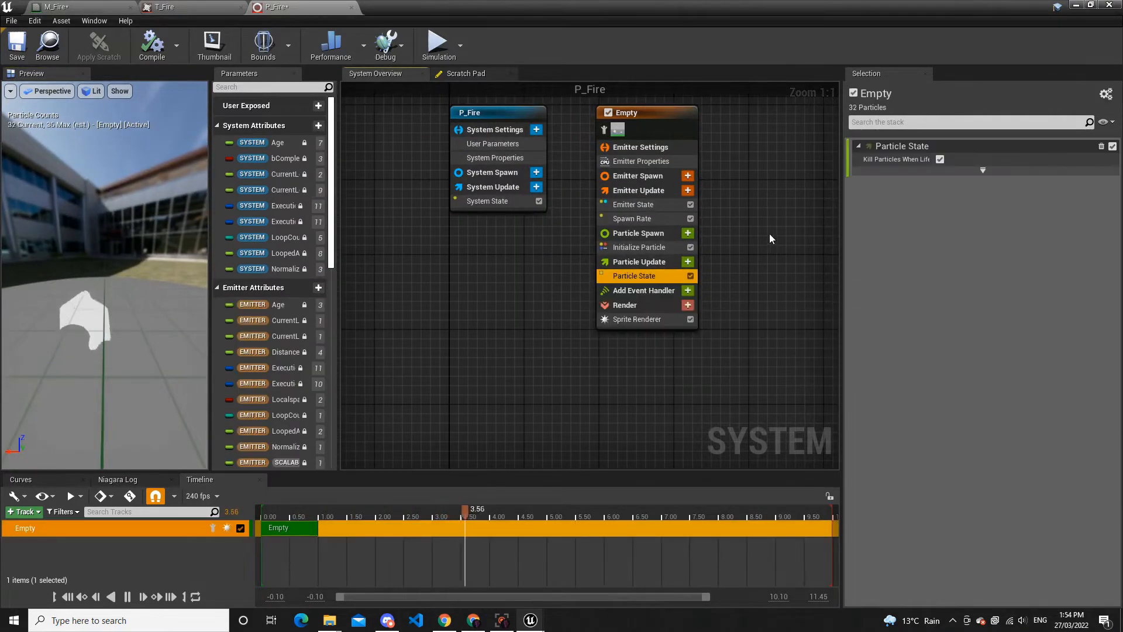
pyautogui.moveTo(771, 233); pyautogui.dragTo(683, 287, button='right')
pyautogui.click(584, 312)
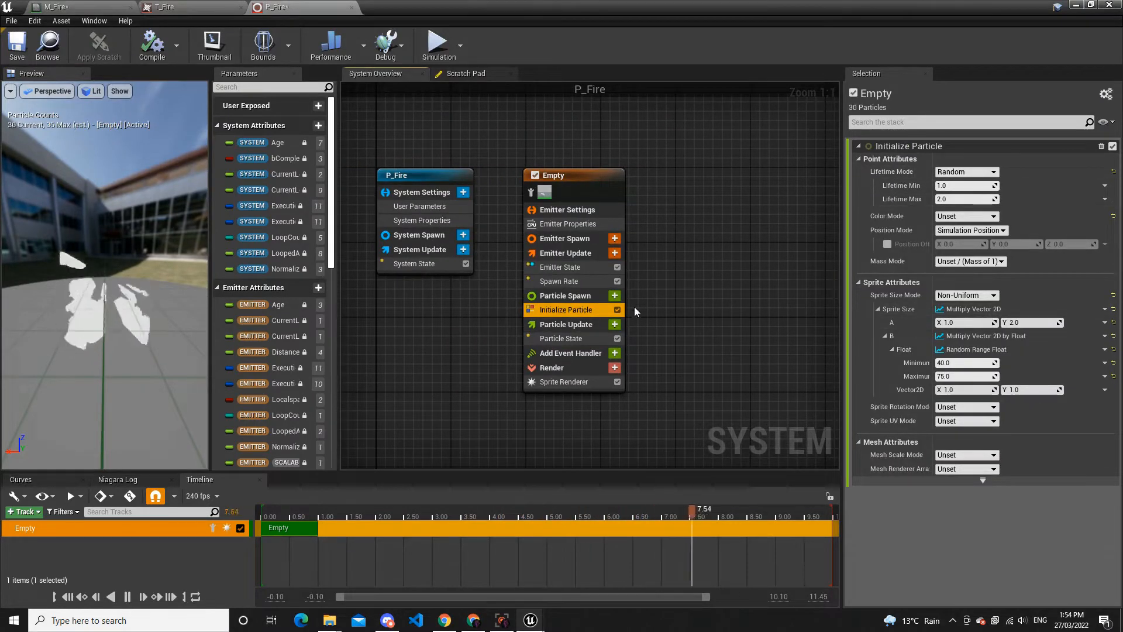
# Add a Dynamic Material Parameters module to Particle Spawn and make its offset parameter a Random Range Float
pyautogui.click(615, 296)
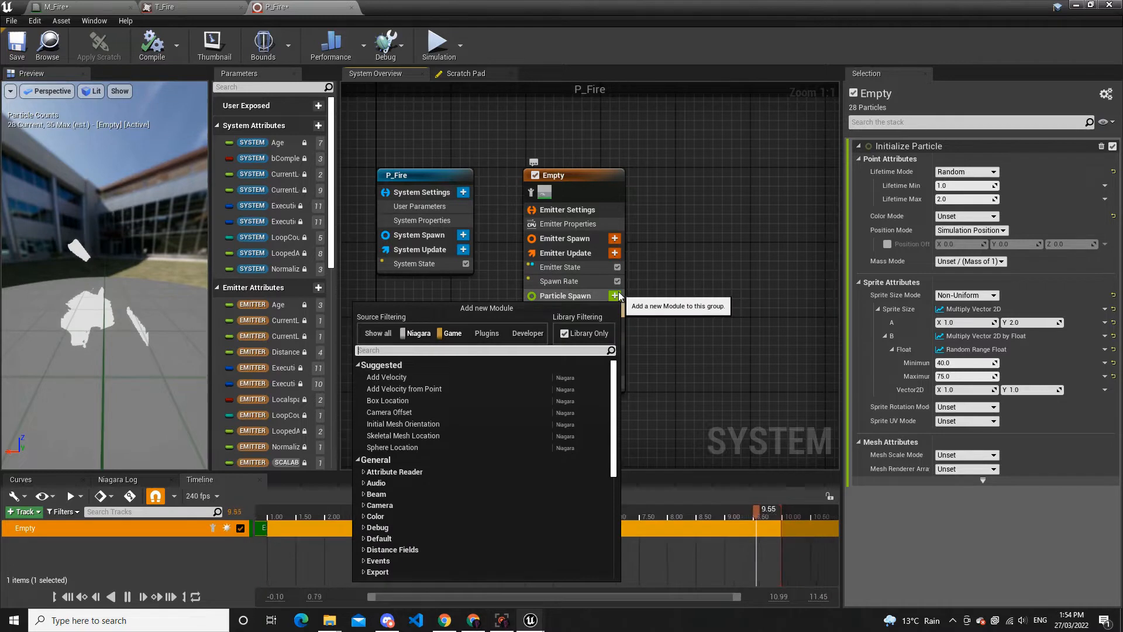
pyautogui.write('dyn')
pyautogui.press('Return')
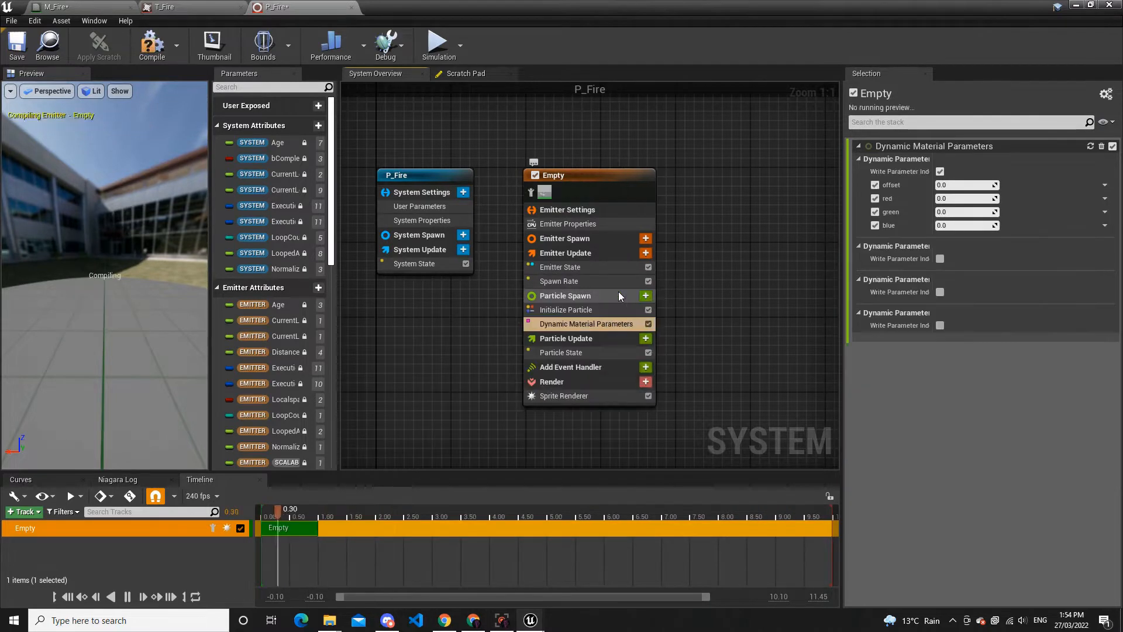
pyautogui.click(939, 171)
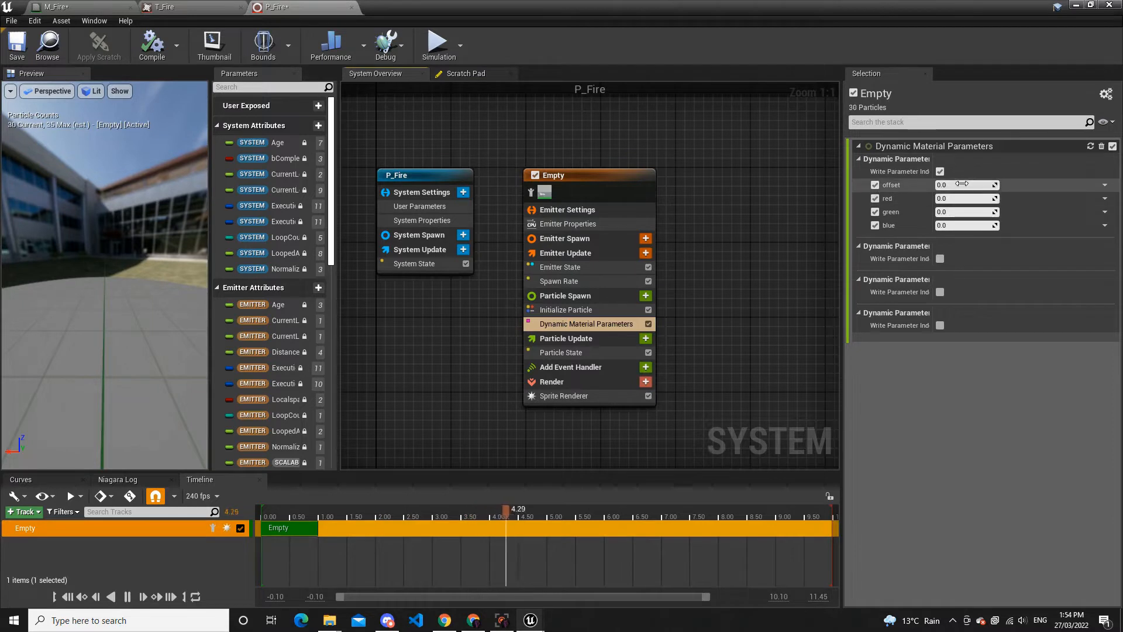
pyautogui.click(1104, 184)
pyautogui.write('ran')
pyautogui.press('Return')
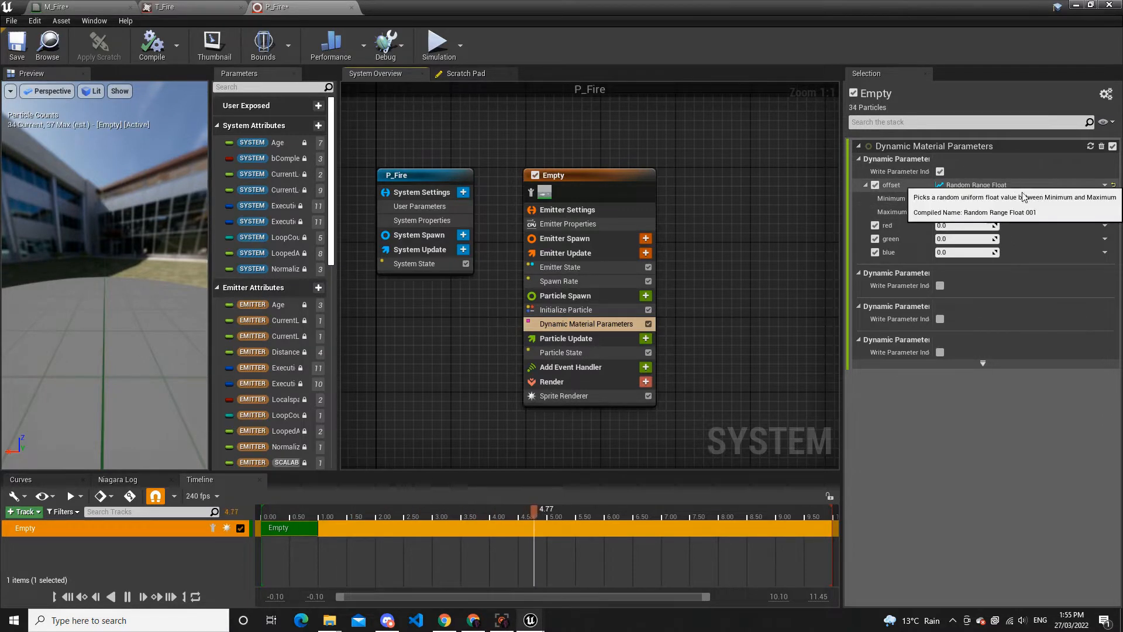
# Set the red parameter to Make Float from Int and make its Int value a Random Range Int
pyautogui.click(1105, 225)
pyautogui.write('int')
pyautogui.press('Escape')
pyautogui.click(1104, 226)
pyautogui.write('make')
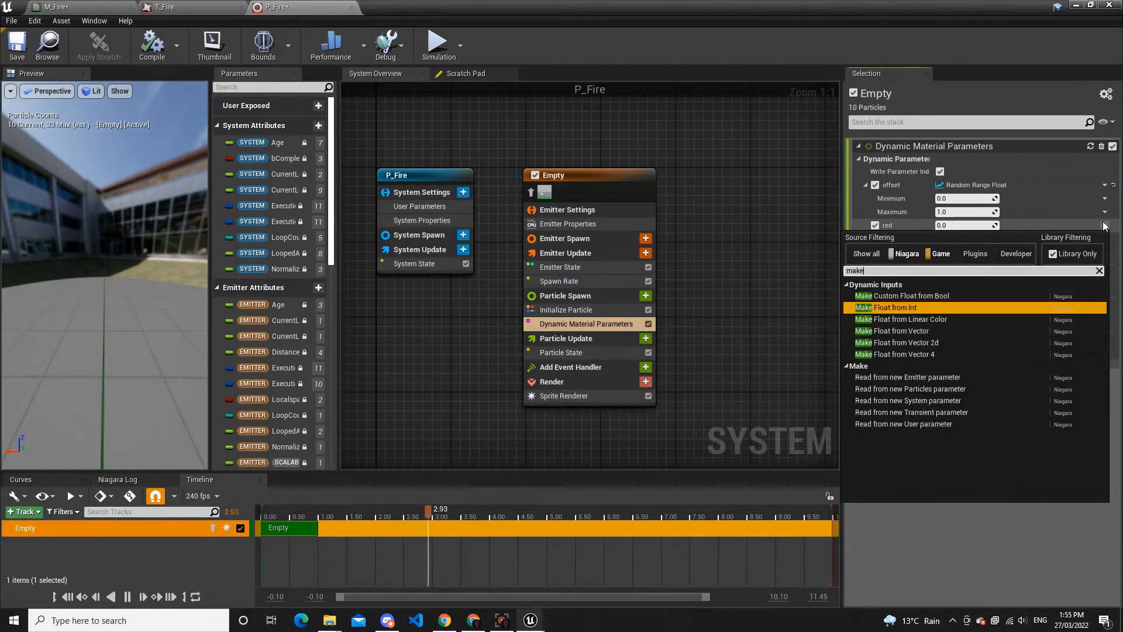
pyautogui.press('Return')
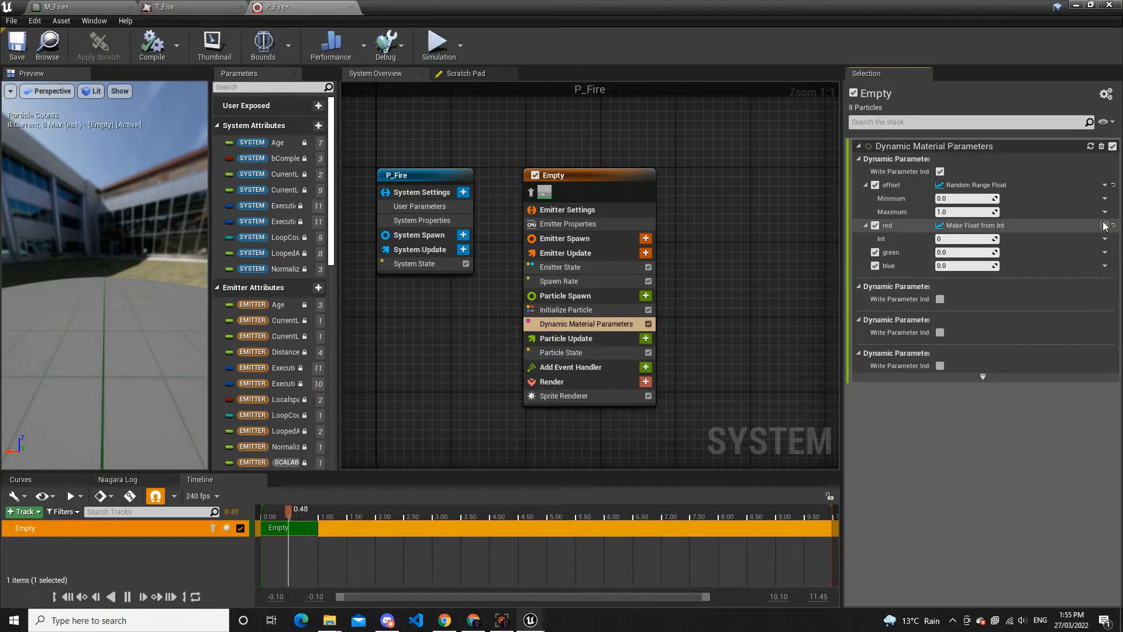
pyautogui.click(1104, 239)
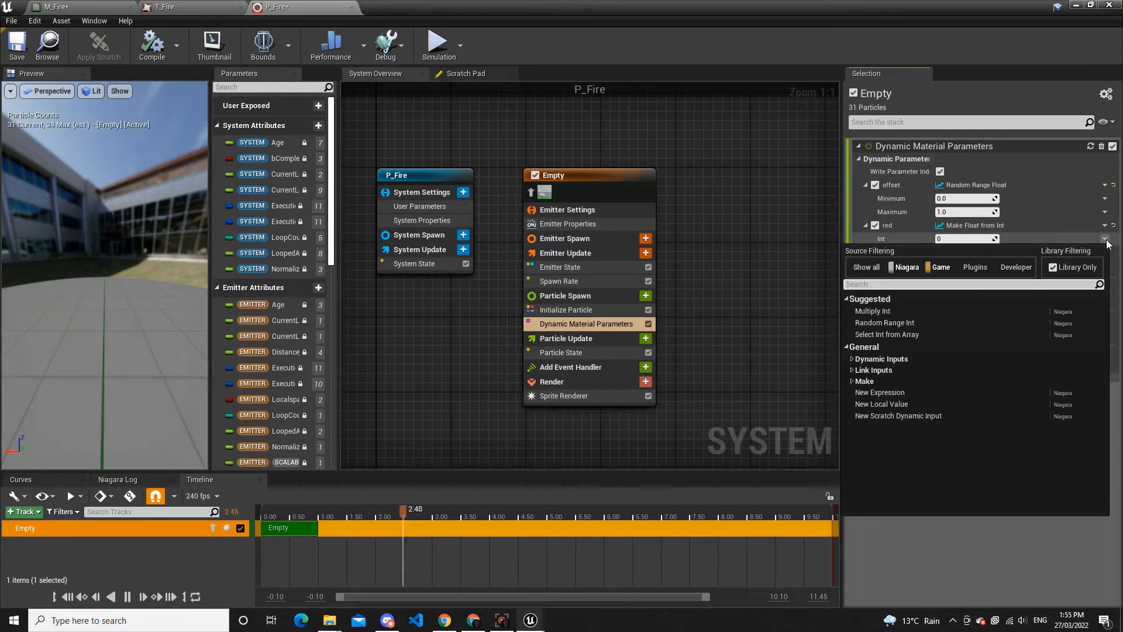
pyautogui.write('rand')
pyautogui.press('Return')
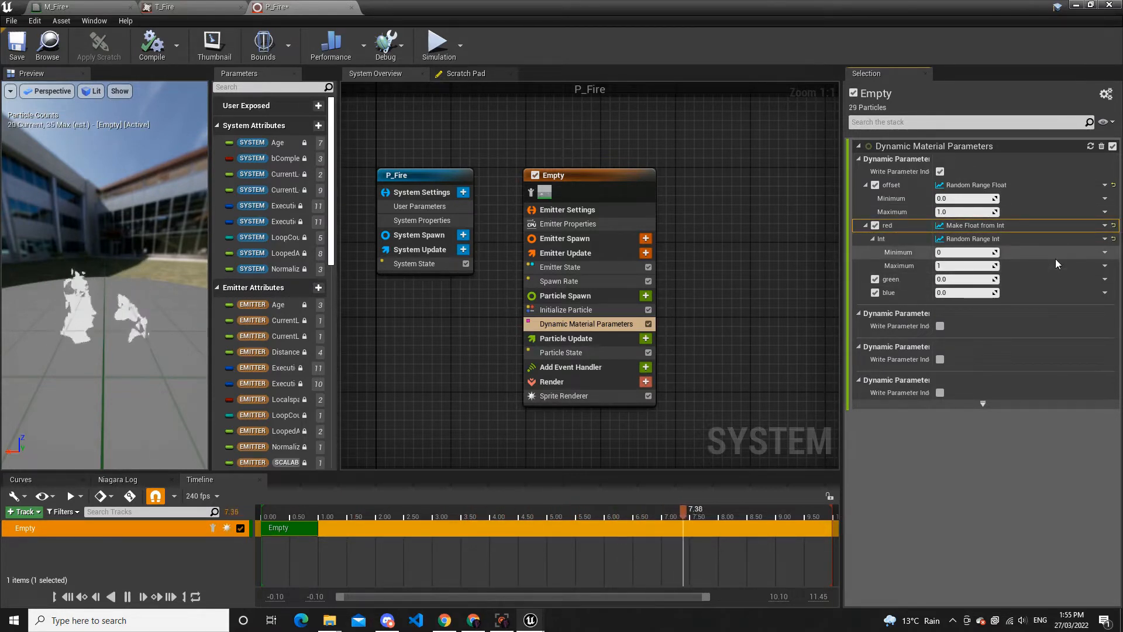
# Apply the red parameter's Make Float from Int and Random Range Int setup to the green and blue parameters
pyautogui.click(1039, 281)
pyautogui.hotkey('ctrl', 'v')
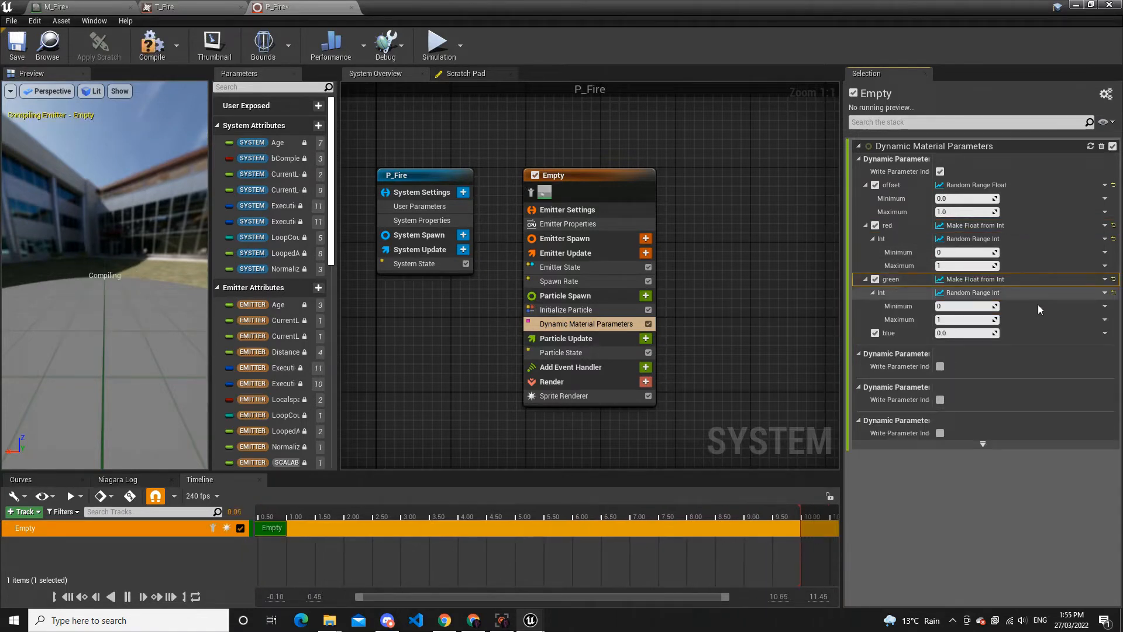
pyautogui.click(1038, 332)
pyautogui.hotkey('ctrl', 'v')
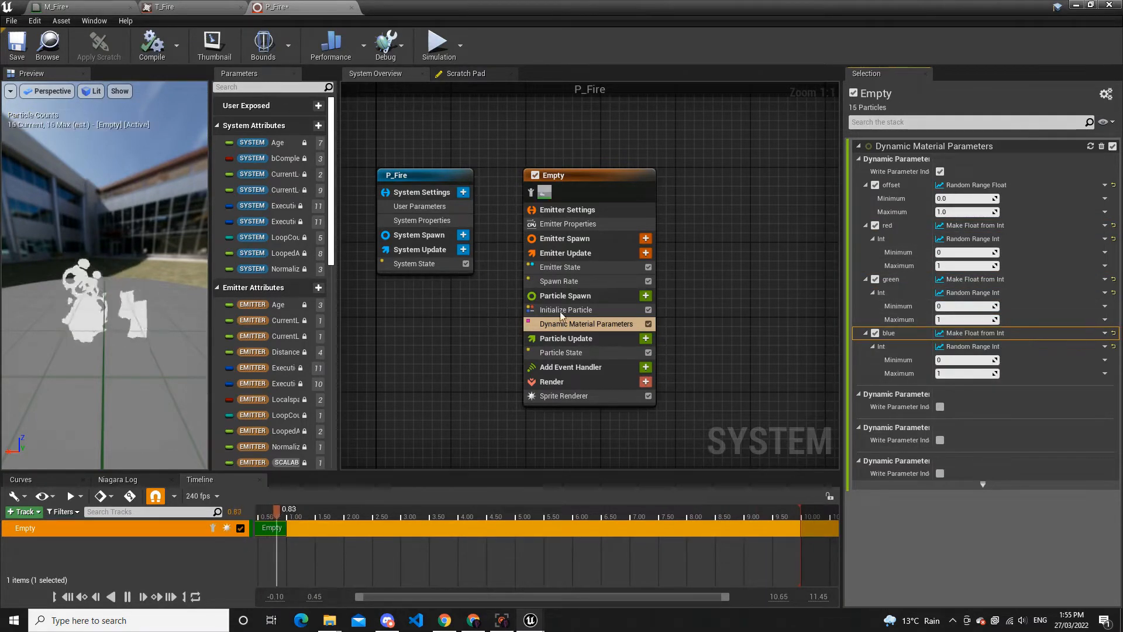
pyautogui.moveTo(110, 320); pyautogui.dragTo(142, 322)
pyautogui.moveTo(117, 283); pyautogui.dragTo(68, 287)
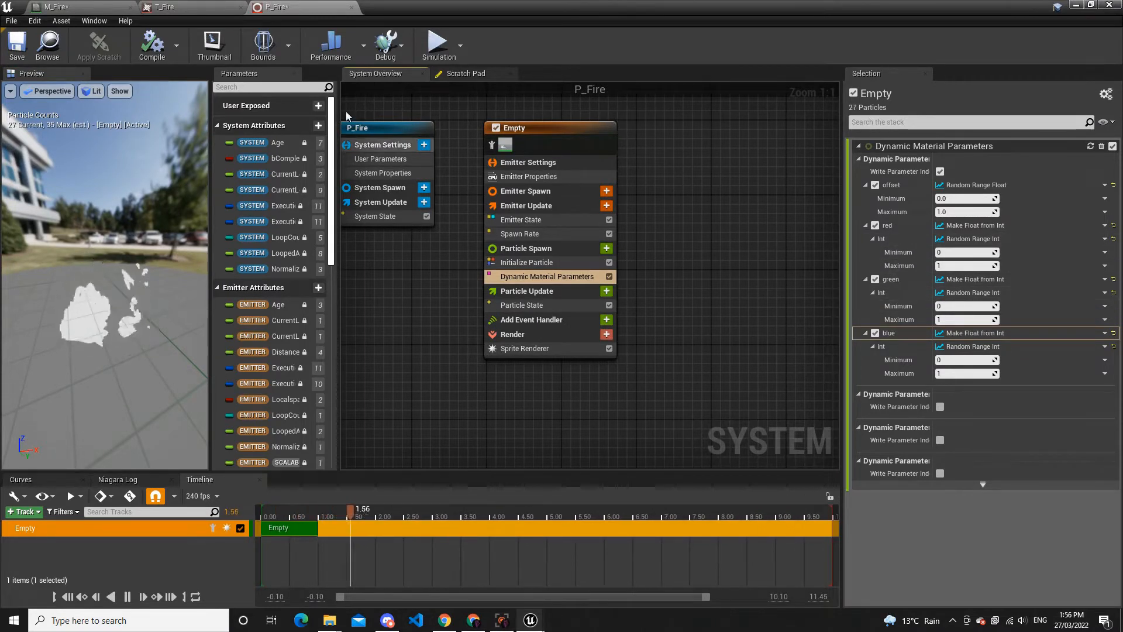
pyautogui.click(77, 8)
pyautogui.moveTo(893, 167); pyautogui.dragTo(294, 168, button='right')
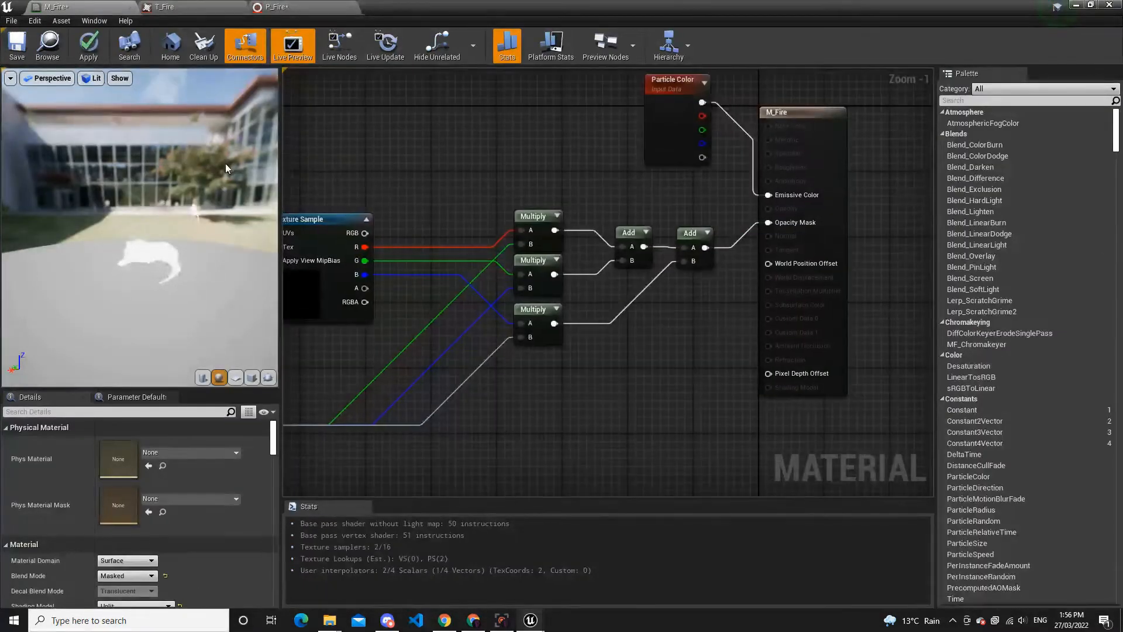
pyautogui.moveTo(461, 211); pyautogui.dragTo(711, 184, button='right')
pyautogui.click(564, 208)
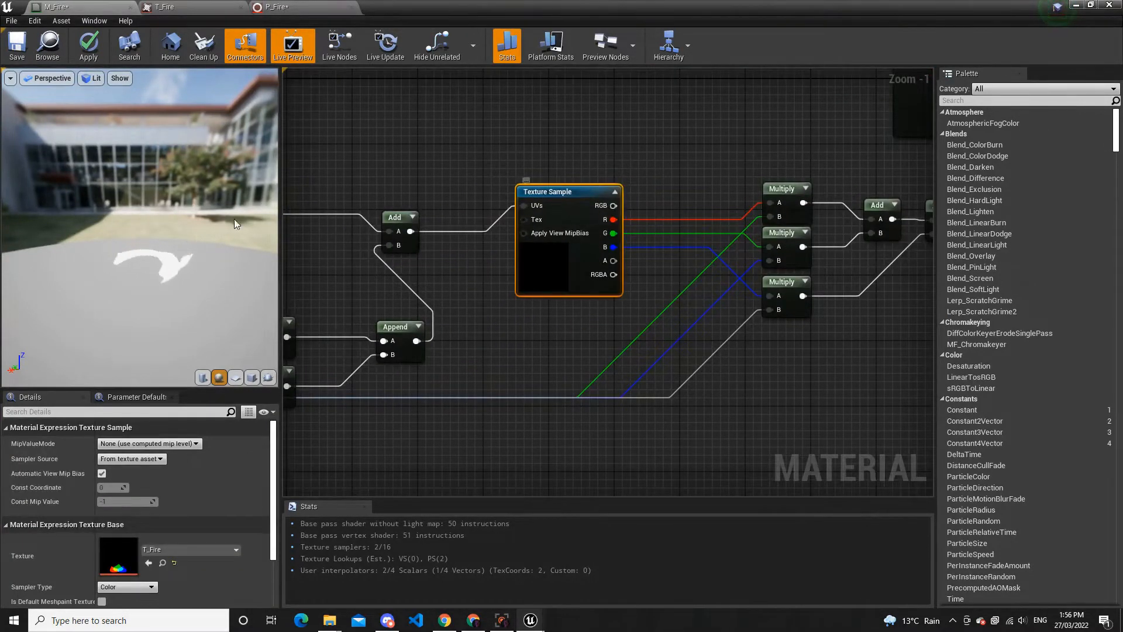
pyautogui.click(302, 6)
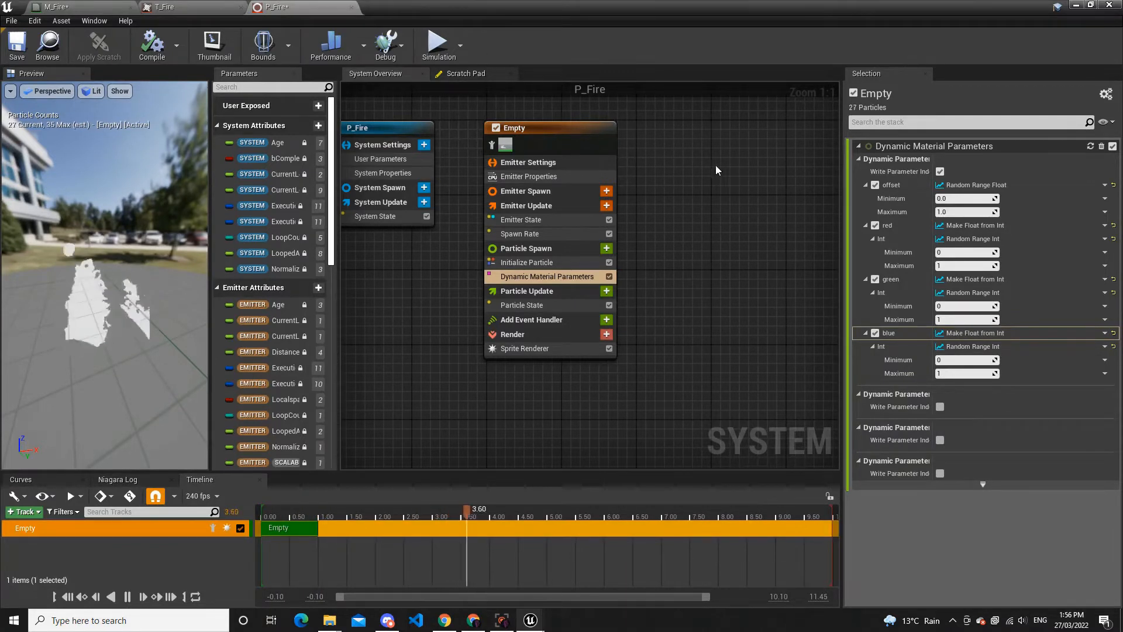
pyautogui.moveTo(690, 162); pyautogui.dragTo(683, 119, button='right')
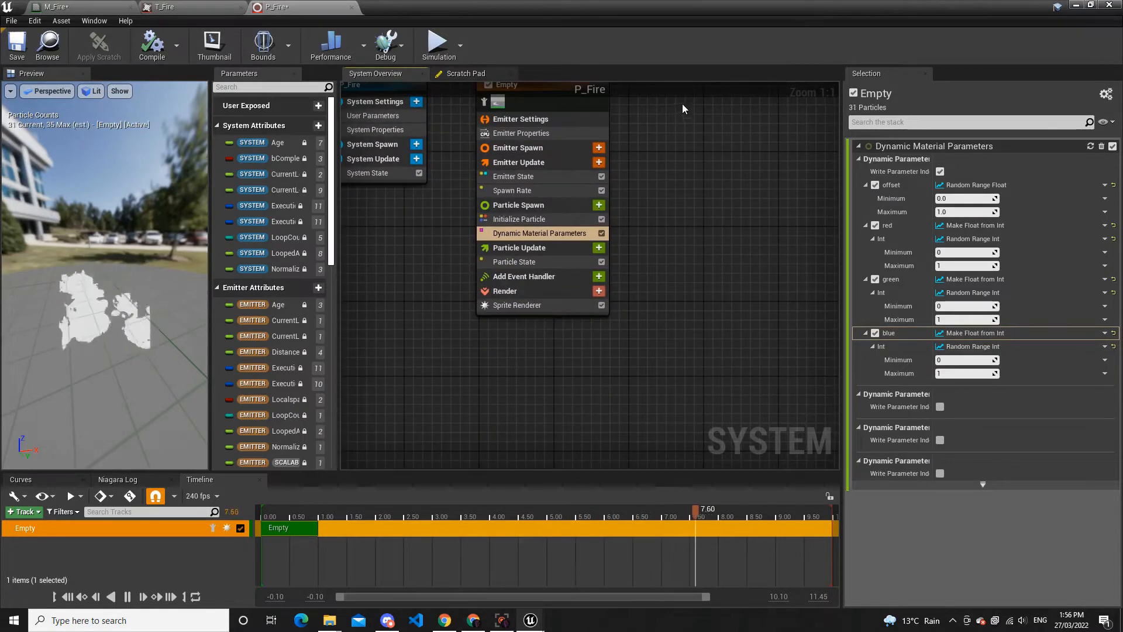
# Add a Dynamic Material Parameters module to Particle Update that writes only the second parameter index, with just MuiltX and MuiltY enabled
pyautogui.moveTo(658, 143); pyautogui.dragTo(685, 268, button='right')
pyautogui.click(610, 236)
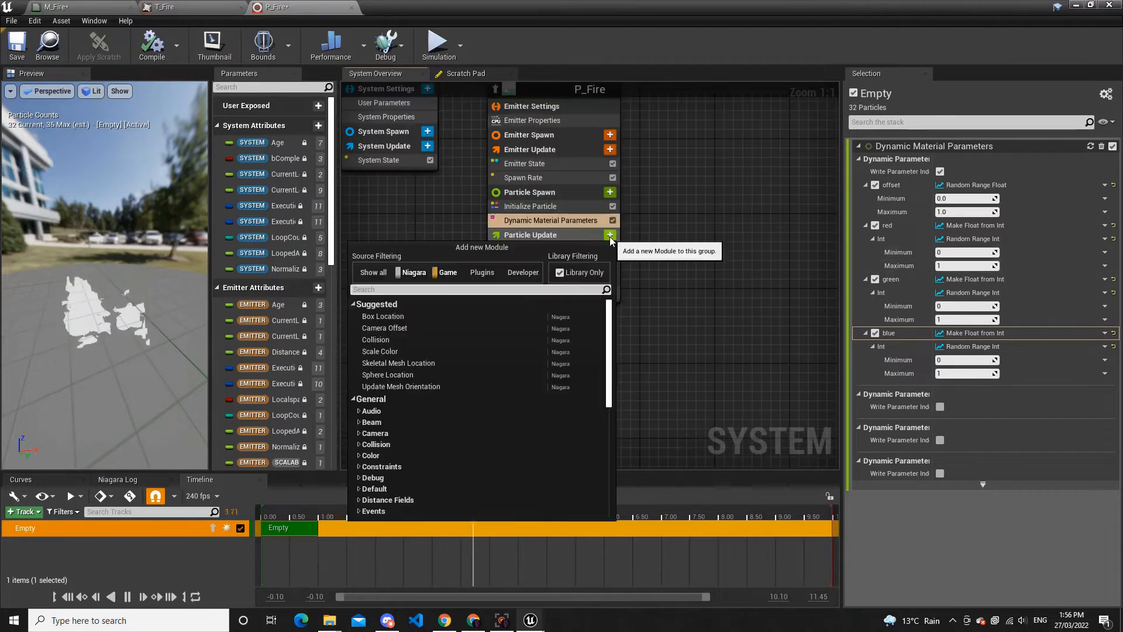
pyautogui.write('dyn')
pyautogui.press('Return')
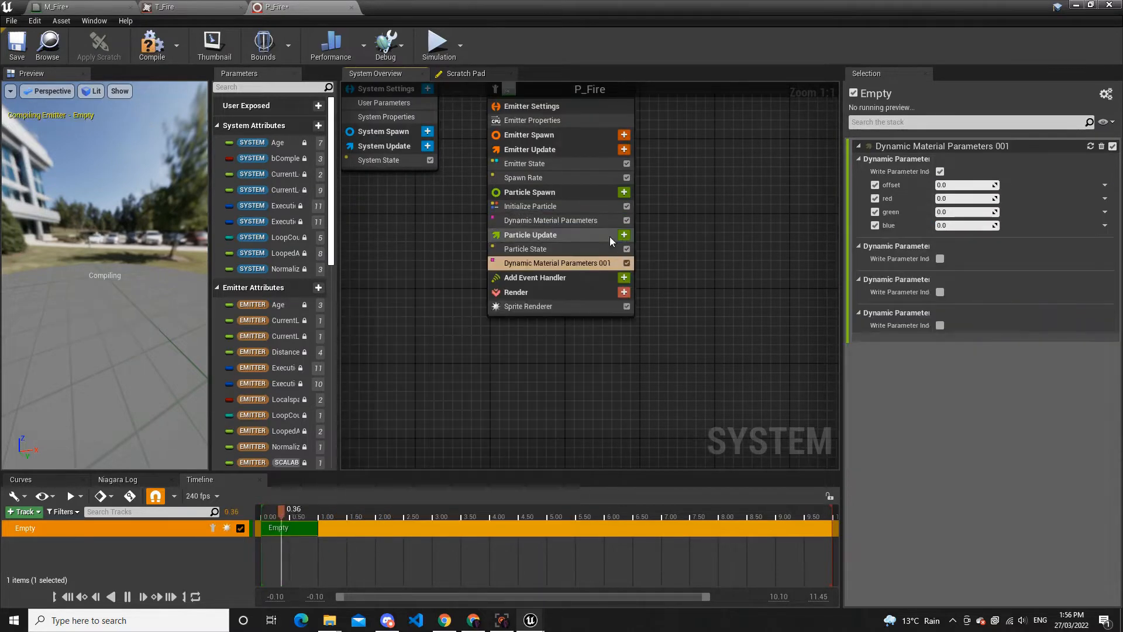
pyautogui.click(939, 171)
pyautogui.click(940, 204)
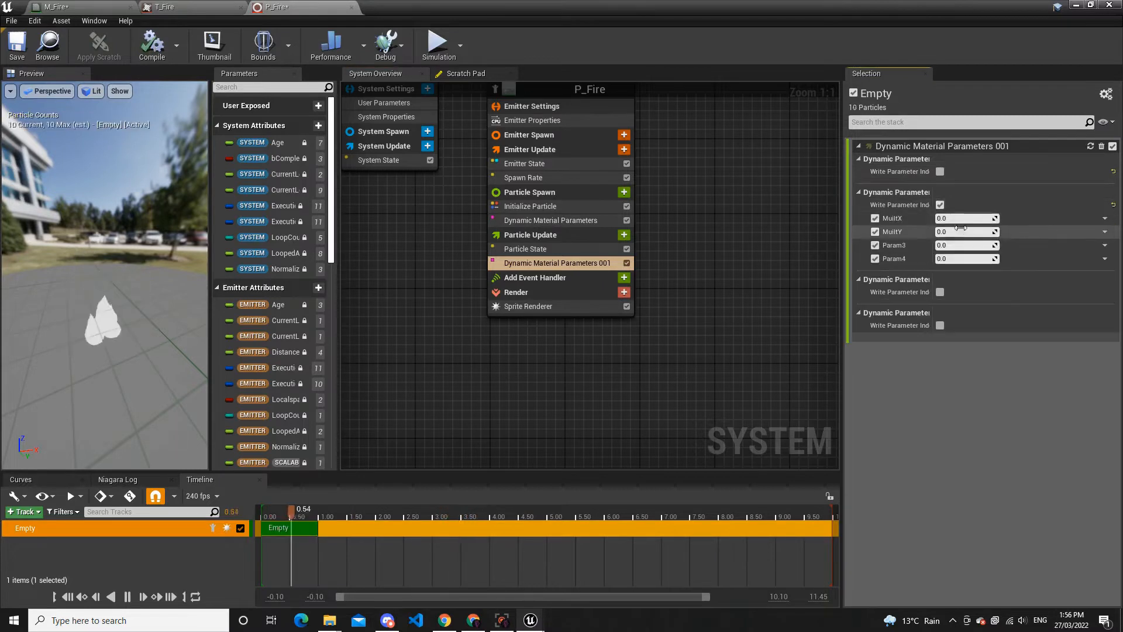
pyautogui.click(875, 258)
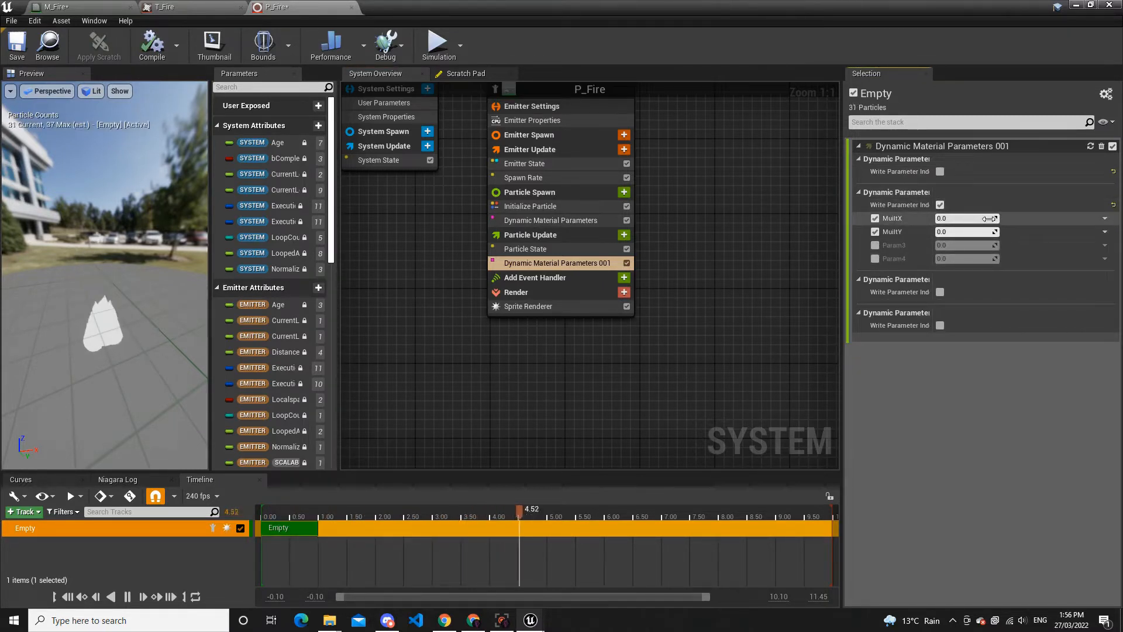
# Set the MuiltX parameter to Multiply Float and make its B input a Float from Curve
pyautogui.click(1104, 218)
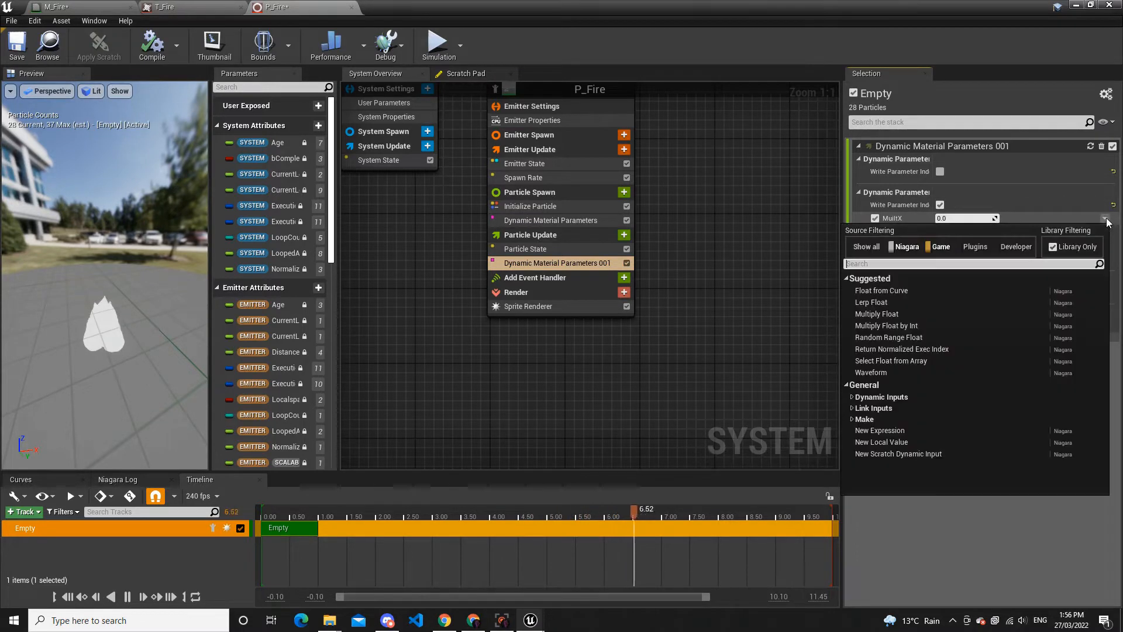
pyautogui.click(574, 250)
pyautogui.moveTo(574, 251); pyautogui.dragTo(559, 240, button='right')
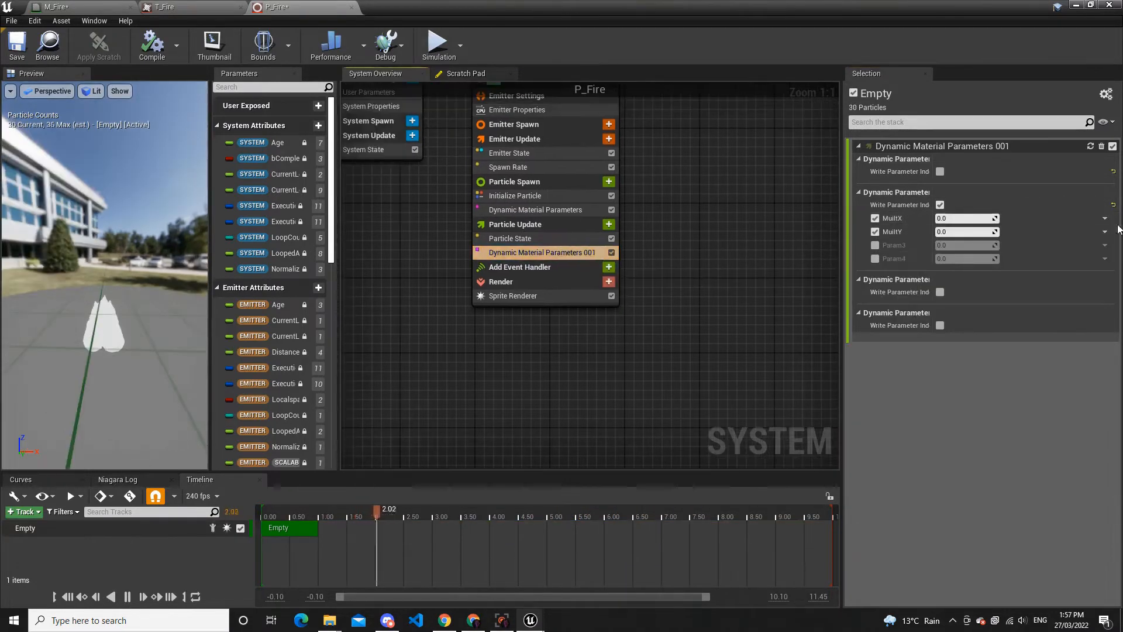
pyautogui.click(1100, 220)
pyautogui.write('mui')
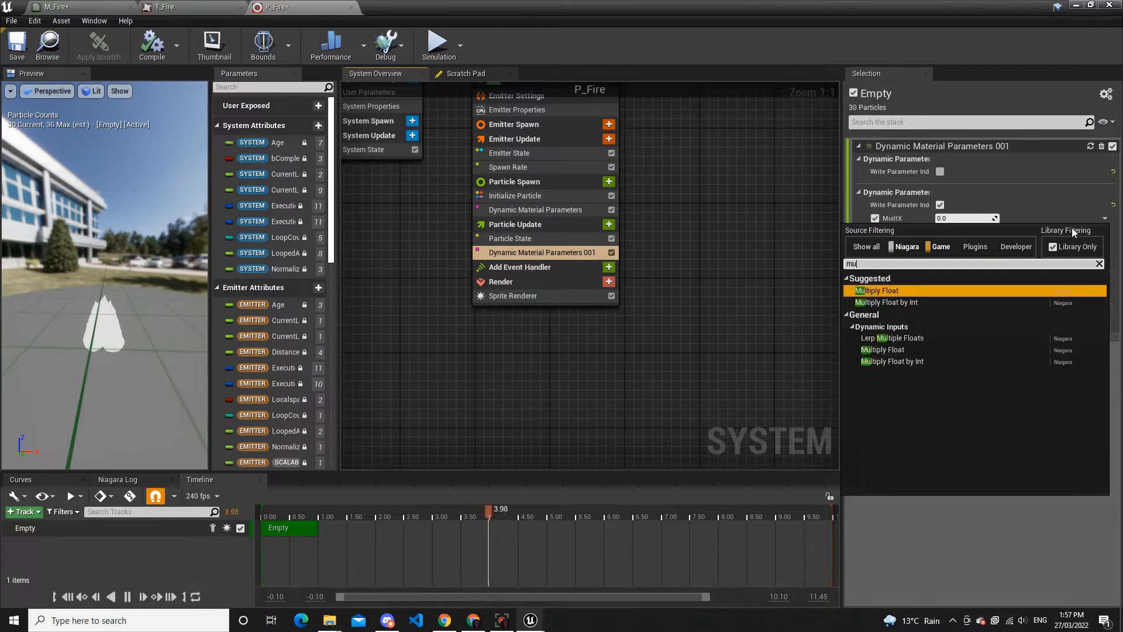
pyautogui.press('BackSpace')
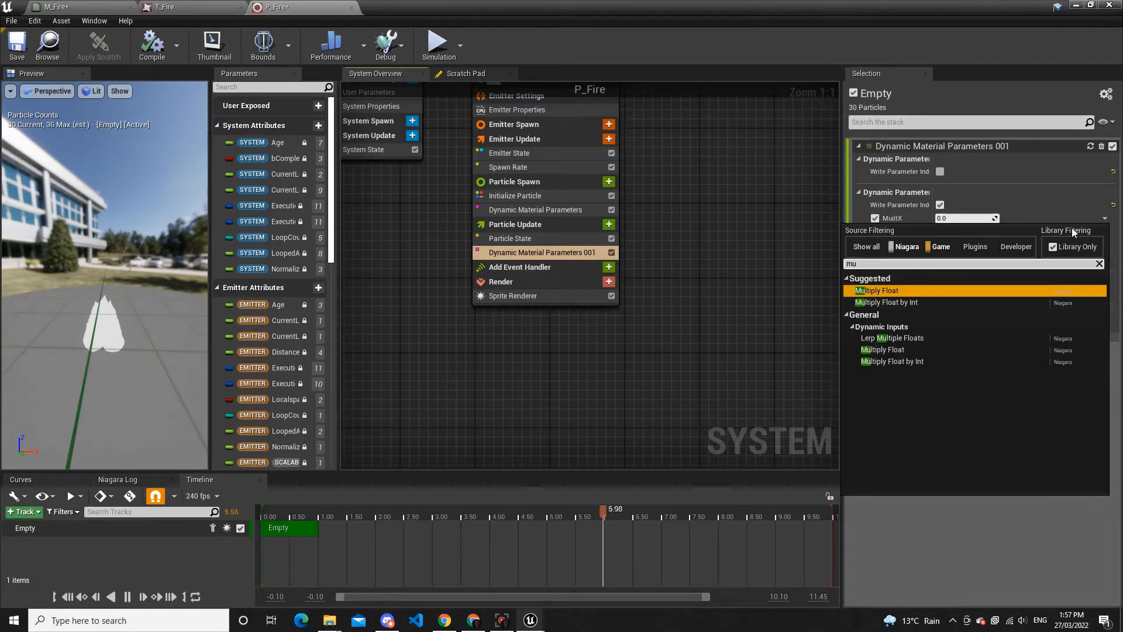
pyautogui.press('Return')
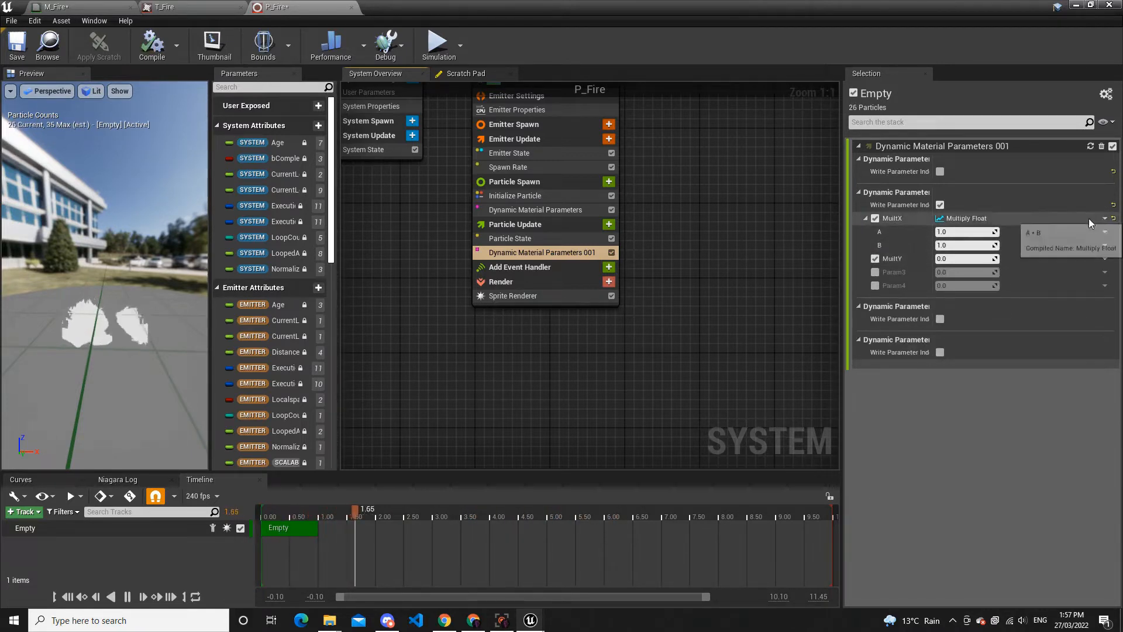
pyautogui.click(1106, 246)
pyautogui.write('curve')
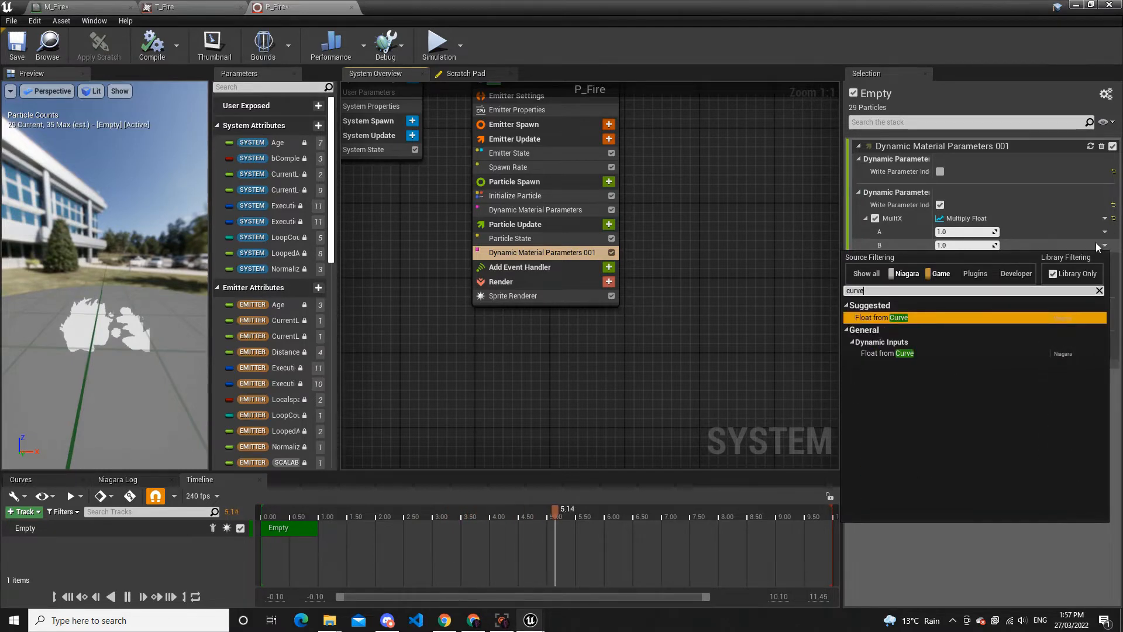
pyautogui.press('Return')
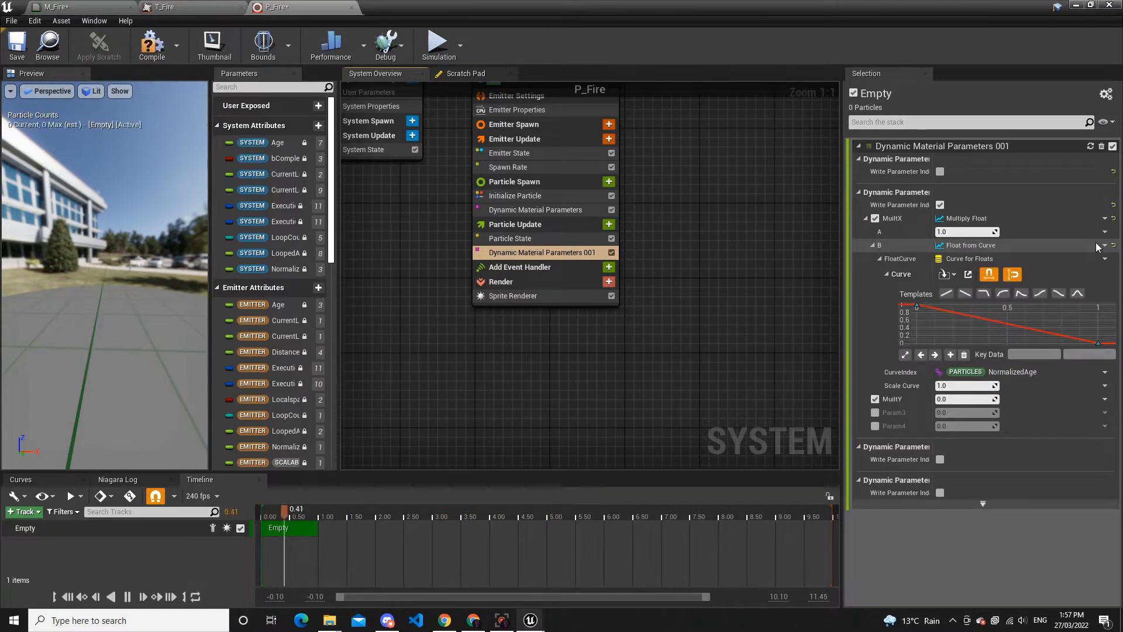
# Shape the MuiltX curve to stay near 1 at first and fall increasingly steeply to 0 at the end
pyautogui.click(1000, 298)
pyautogui.click(945, 293)
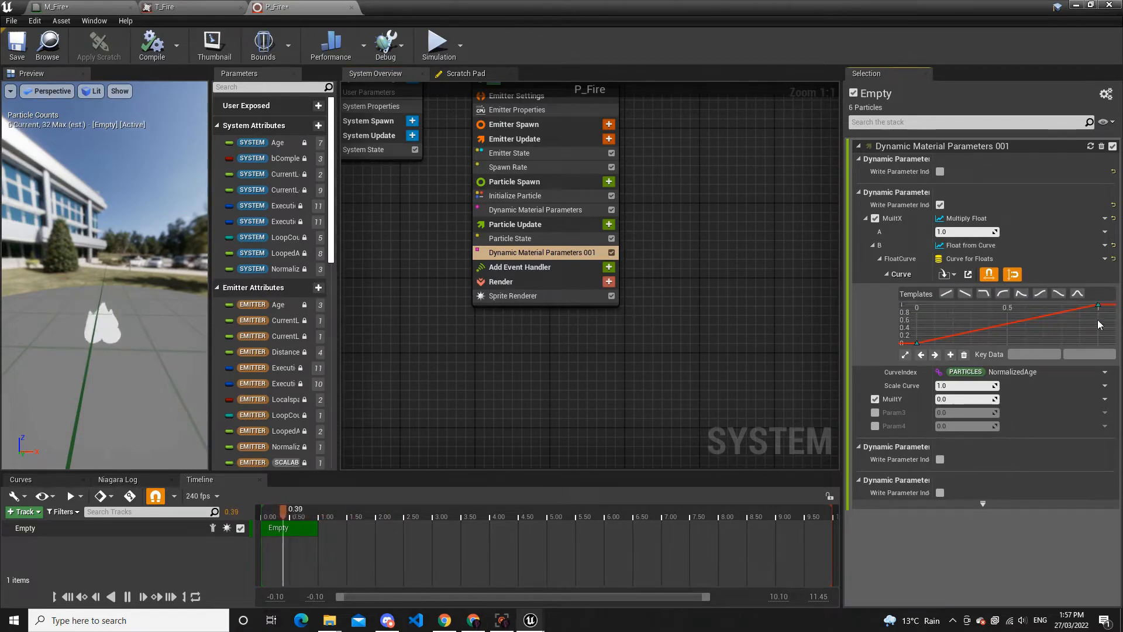
pyautogui.click(964, 293)
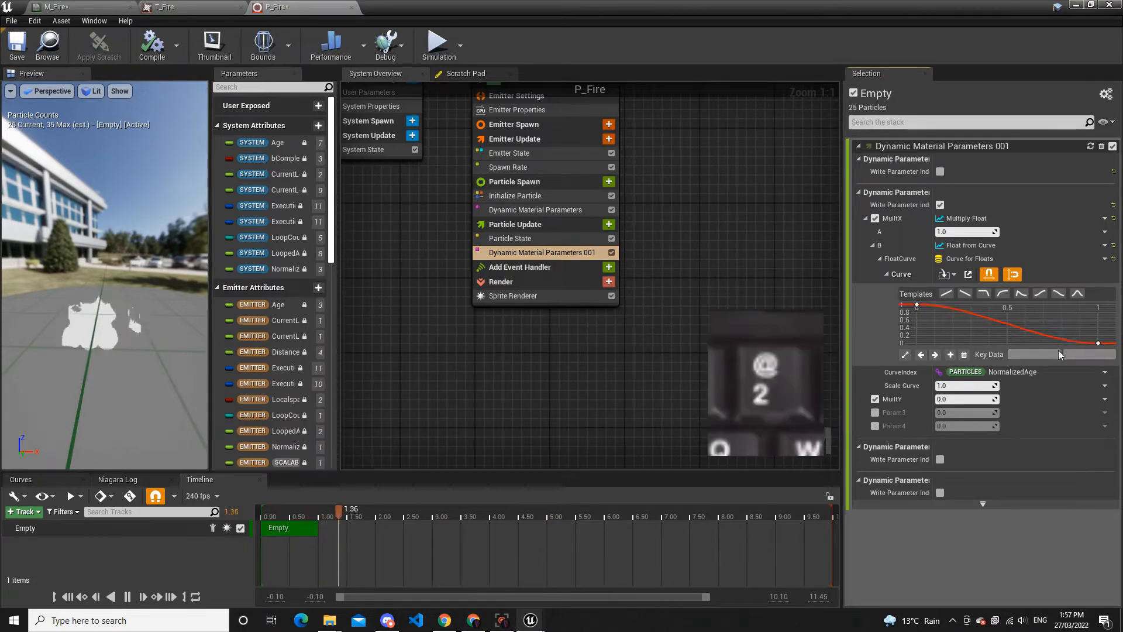
pyautogui.click(1098, 344)
pyautogui.moveTo(1063, 345); pyautogui.dragTo(1079, 323)
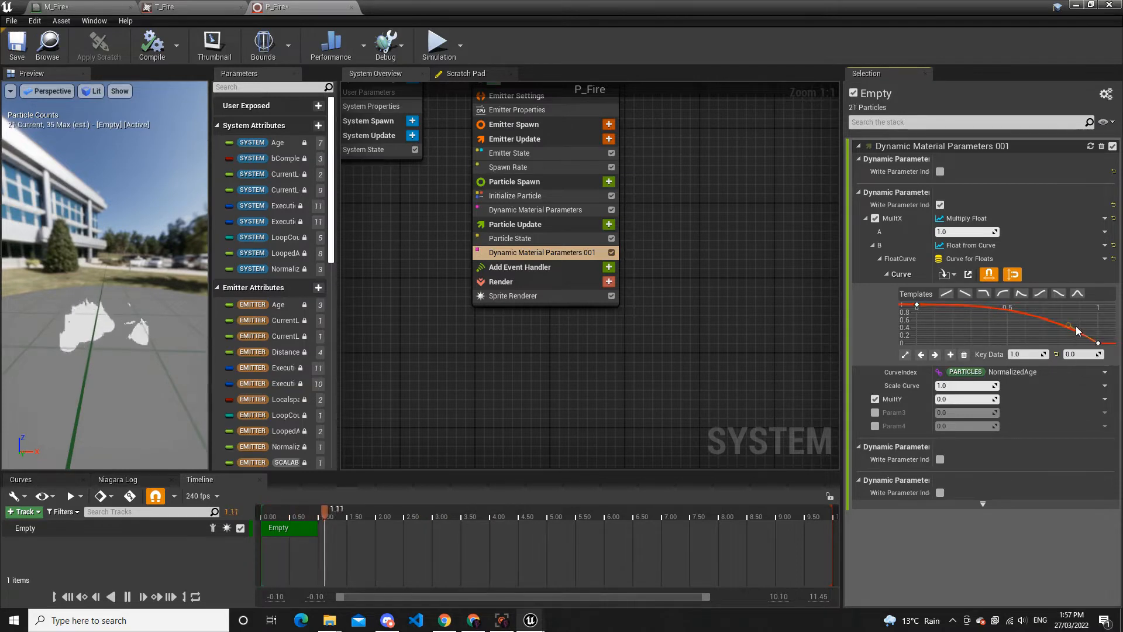
pyautogui.click(1093, 319)
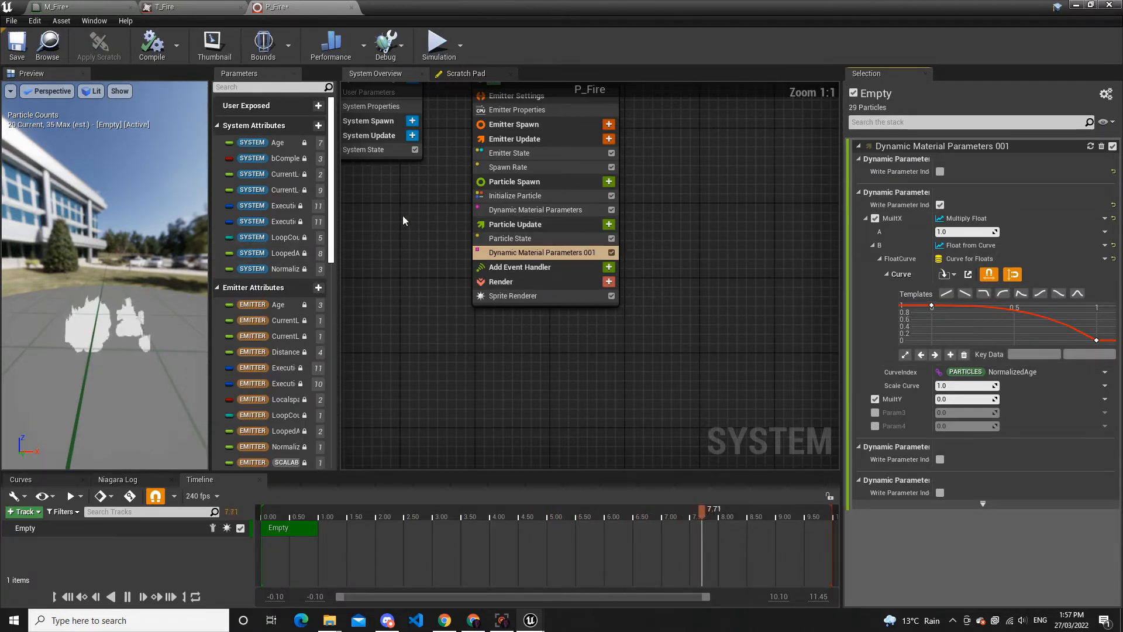
# Create two float particle attributes named MuiltX and MuiltY
pyautogui.moveTo(507, 224); pyautogui.dragTo(609, 262, button='right')
pyautogui.click(318, 287)
pyautogui.click(424, 256)
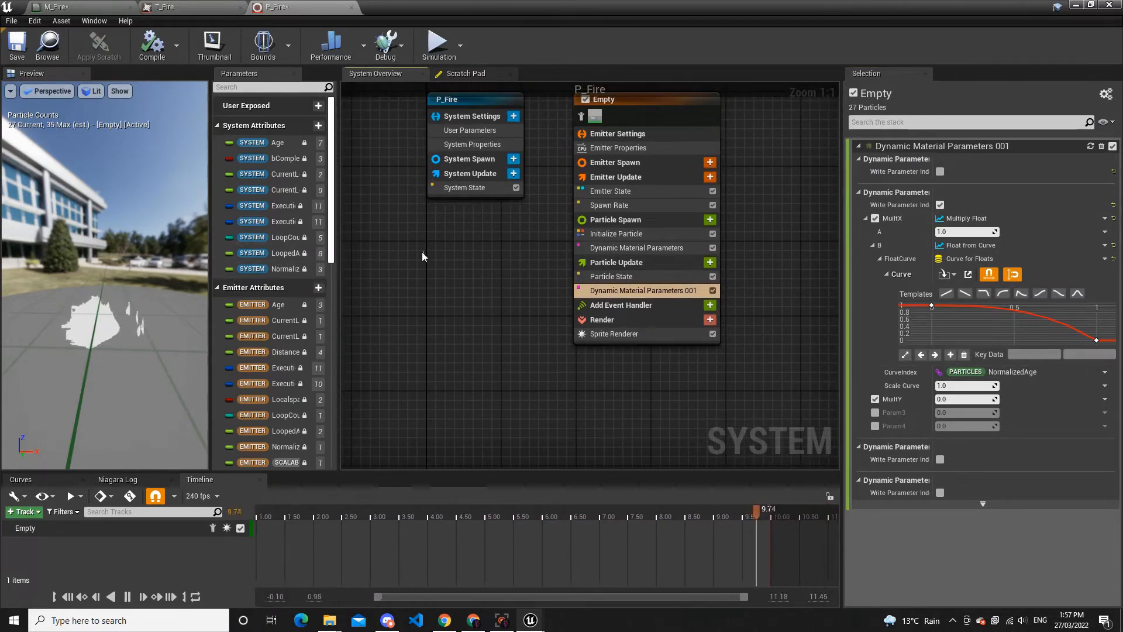
pyautogui.scroll(-14, 304, 287)
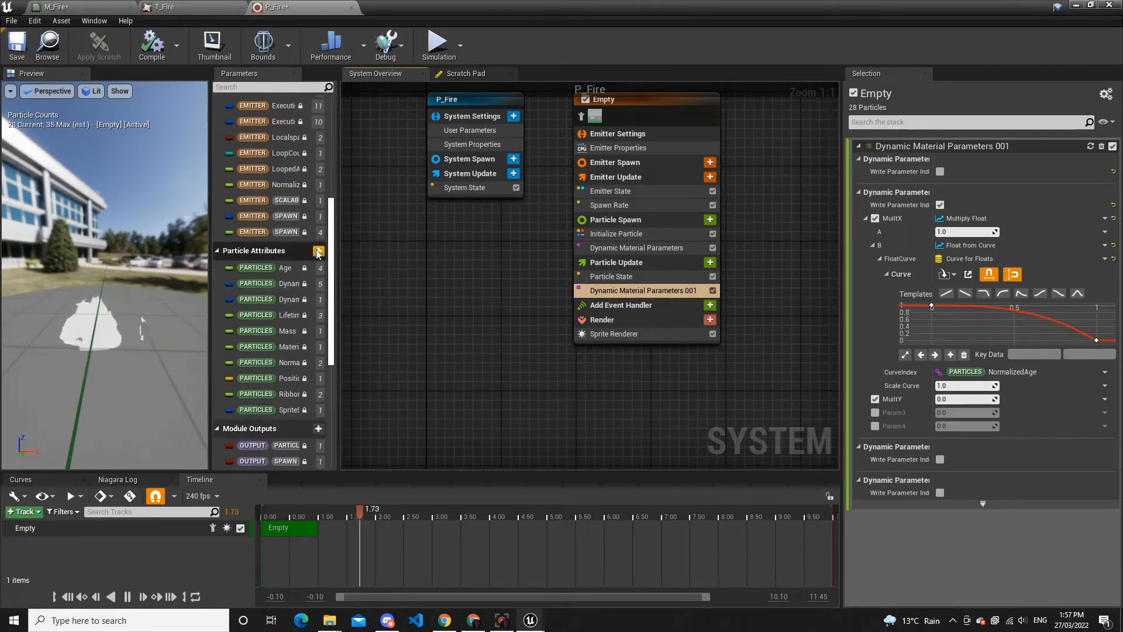
pyautogui.click(318, 251)
pyautogui.write('float')
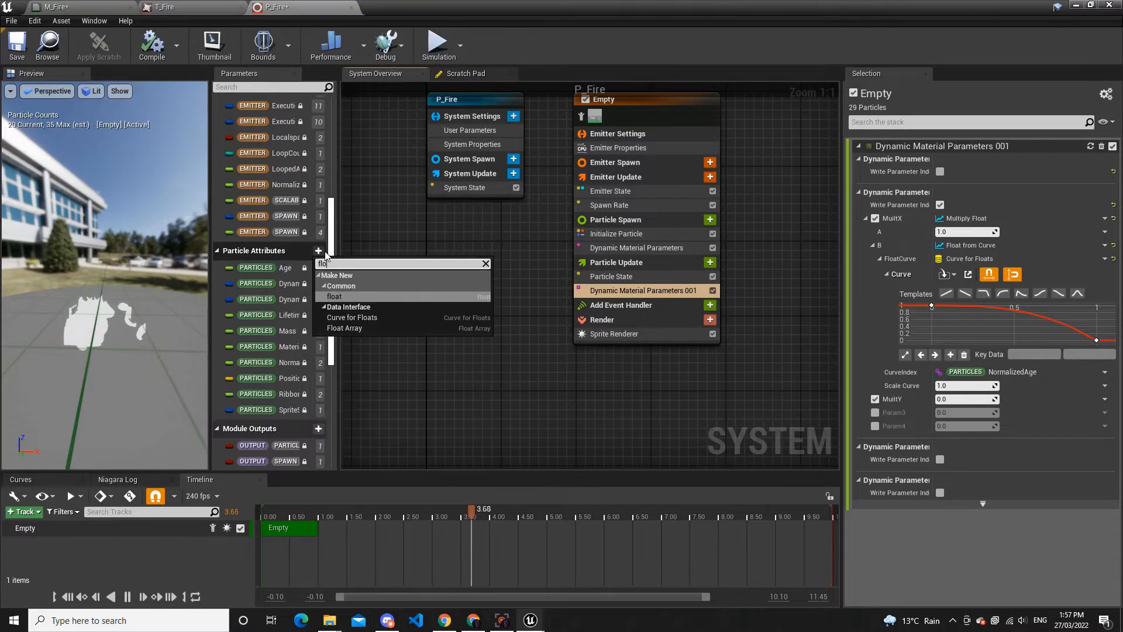
pyautogui.press('Return')
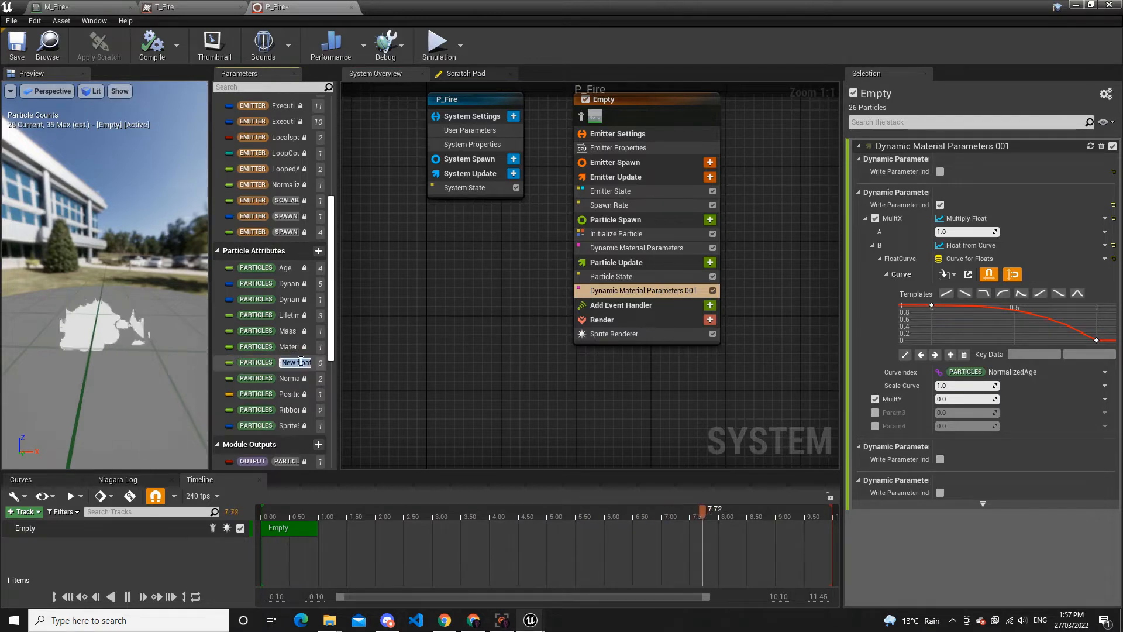
pyautogui.press('BackSpace')
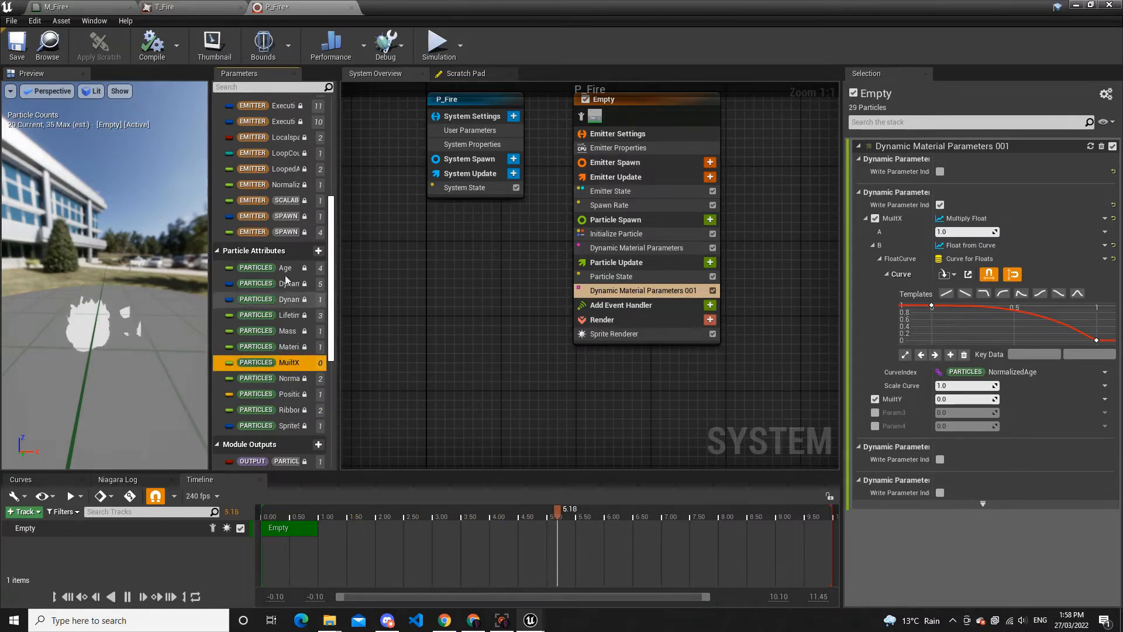
pyautogui.click(318, 251)
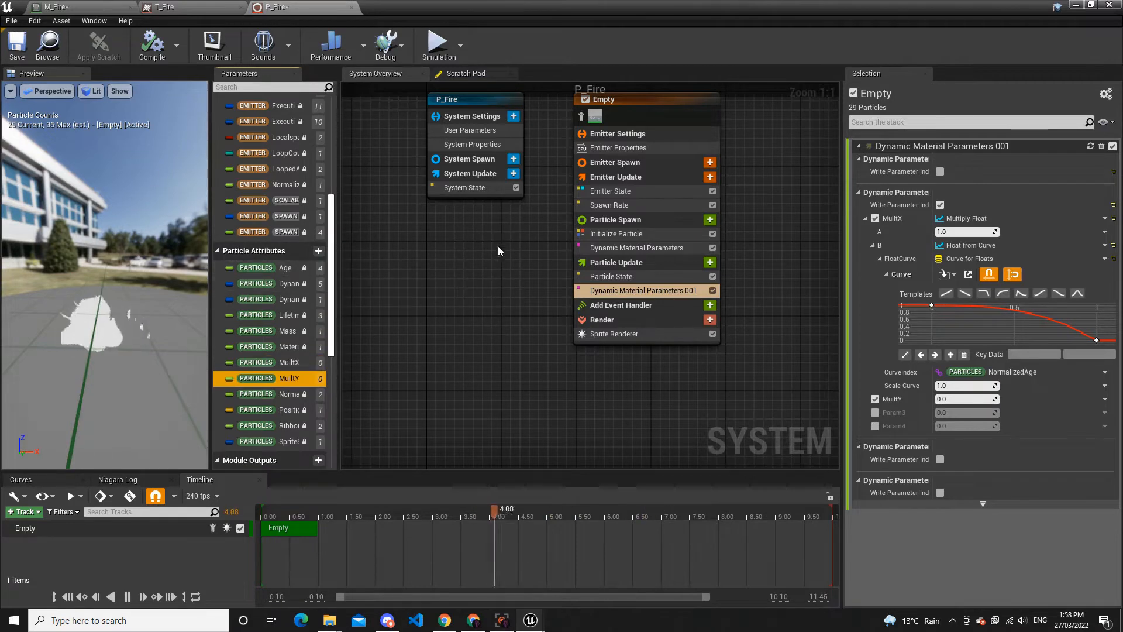
# Try to link the MuiltX particle attribute to the A input of MuiltX's Multiply Float
pyautogui.moveTo(486, 265); pyautogui.dragTo(439, 316, button='right')
pyautogui.click(288, 363)
pyautogui.moveTo(288, 363); pyautogui.dragTo(1005, 229)
pyautogui.click(297, 379)
pyautogui.moveTo(305, 383); pyautogui.dragTo(778, 338)
pyautogui.press('Escape')
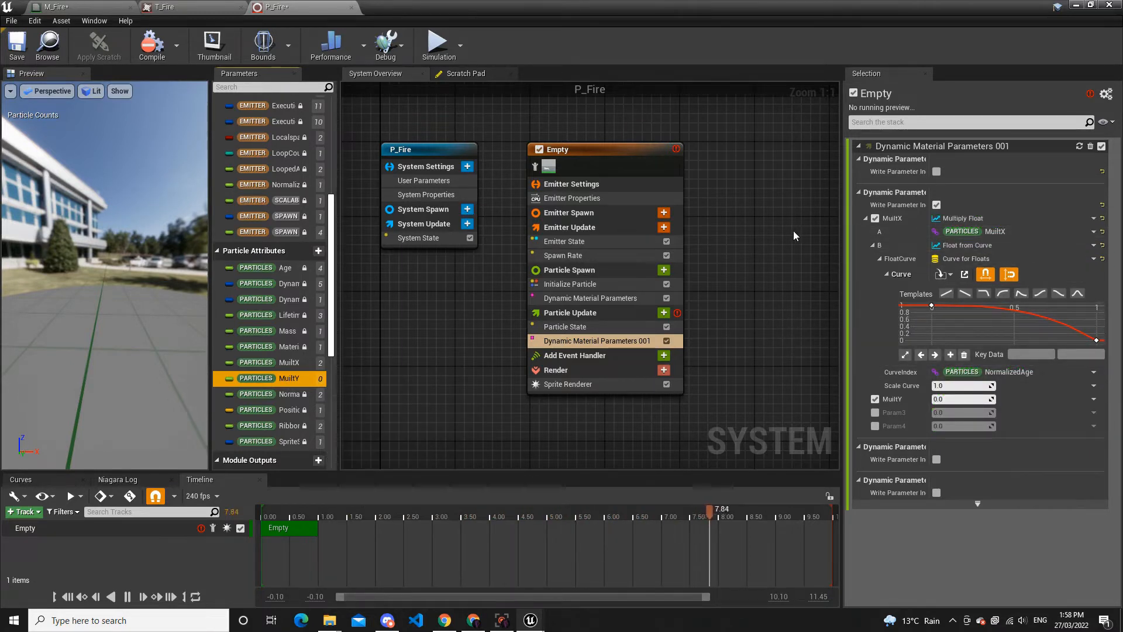
pyautogui.hotkey('ctrl', 'z')
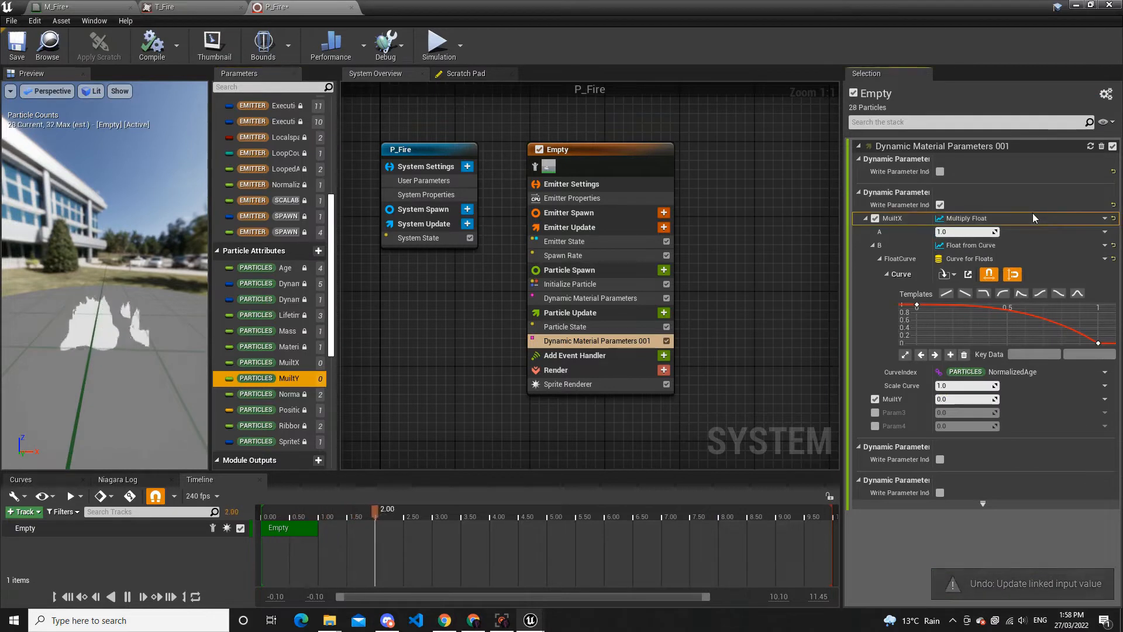
# Copy MuiltX's Multiply Float and curve setup to the MuiltY parameter
pyautogui.click(863, 219)
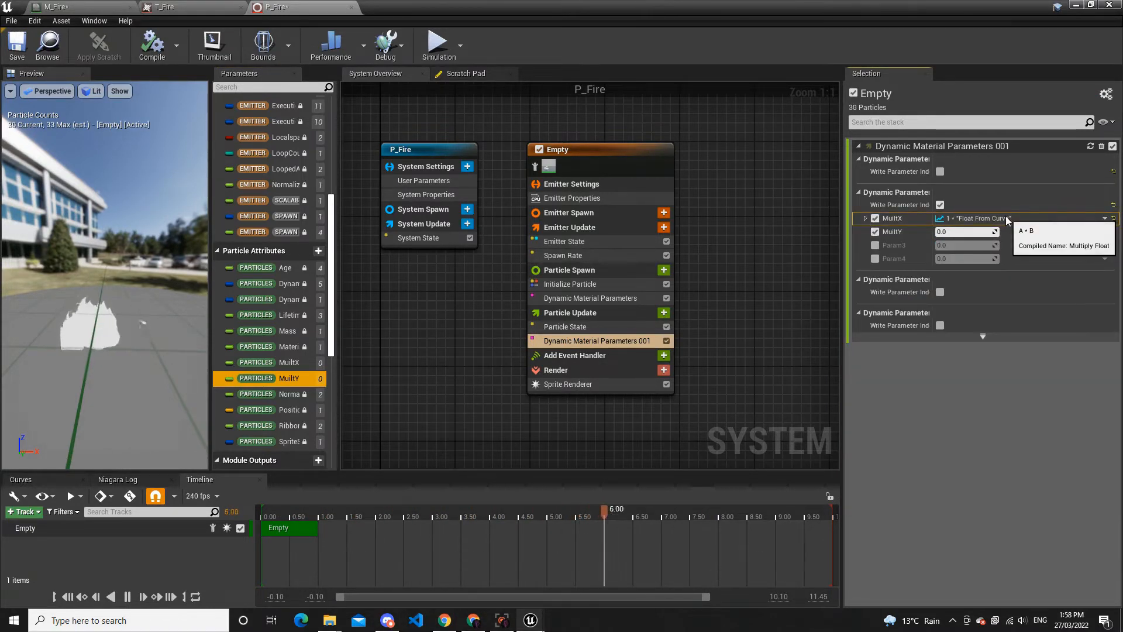
pyautogui.hotkey('ctrl', 'c')
pyautogui.click(1025, 232)
pyautogui.hotkey('ctrl', 'v')
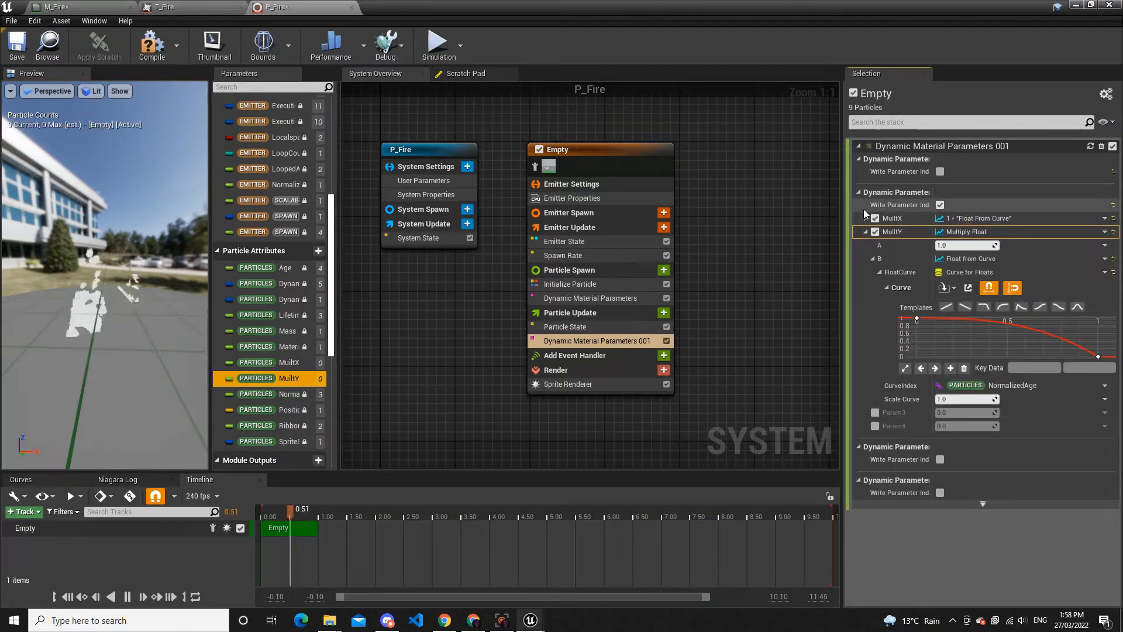
# Link the MuiltX and MuiltY particle attributes to the A inputs of their matching Multiply Float parameters
pyautogui.click(865, 219)
pyautogui.moveTo(322, 362); pyautogui.dragTo(995, 232)
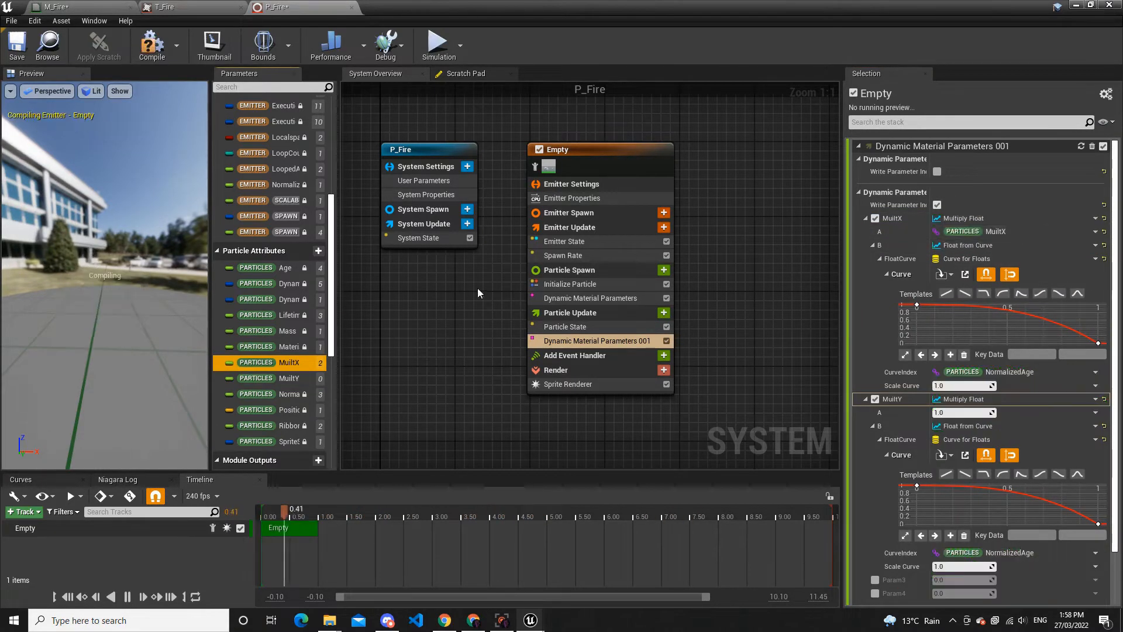
pyautogui.moveTo(273, 380); pyautogui.dragTo(619, 367)
pyautogui.moveTo(1018, 421)
pyautogui.mouseDown()
pyautogui.moveTo(1005, 402)
pyautogui.moveTo(1006, 411)
pyautogui.mouseUp()
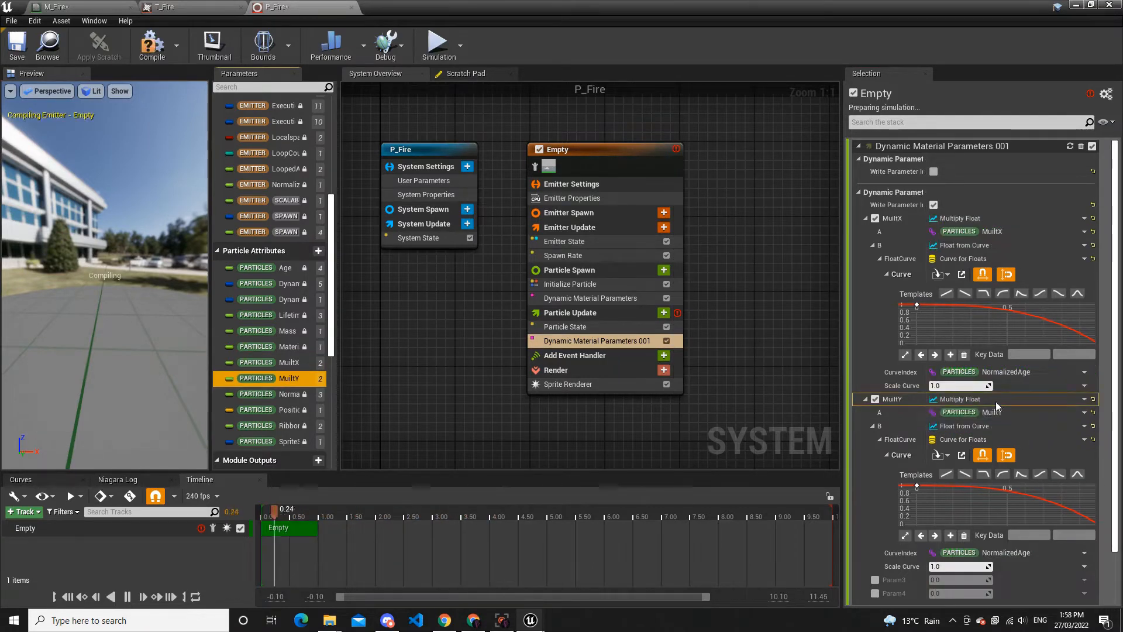
# Add Set modules for MuiltX and MuiltY to Particle Spawn and make MuiltX a Random Range Float from -0.4 to 0.4
pyautogui.moveTo(738, 289); pyautogui.dragTo(733, 296, button='right')
pyautogui.moveTo(293, 362); pyautogui.dragTo(630, 342)
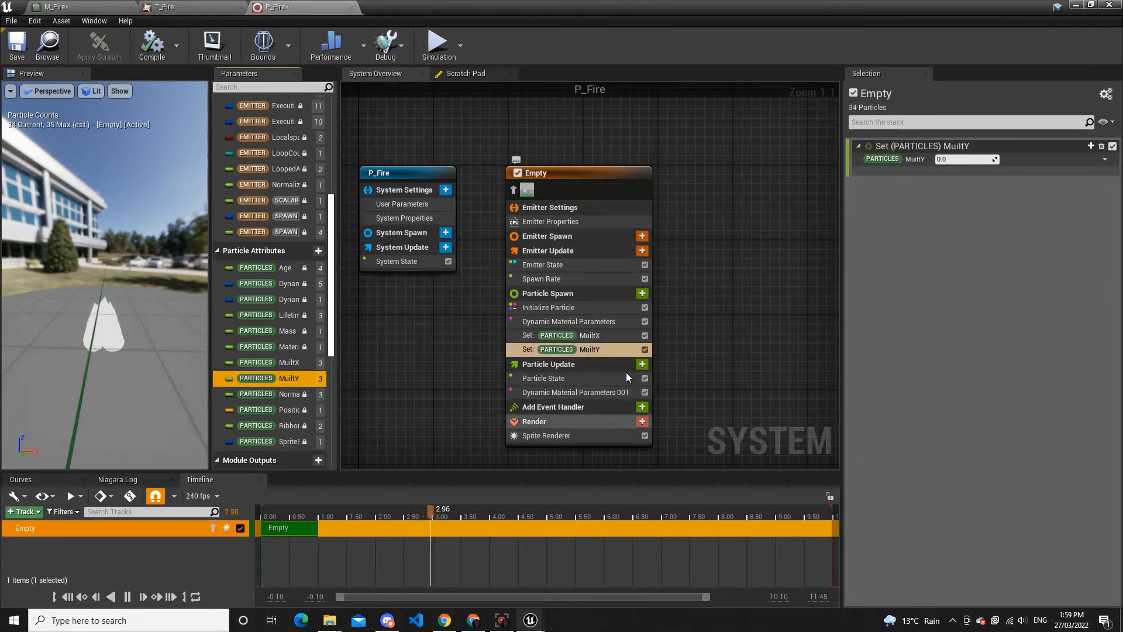
pyautogui.click(608, 333)
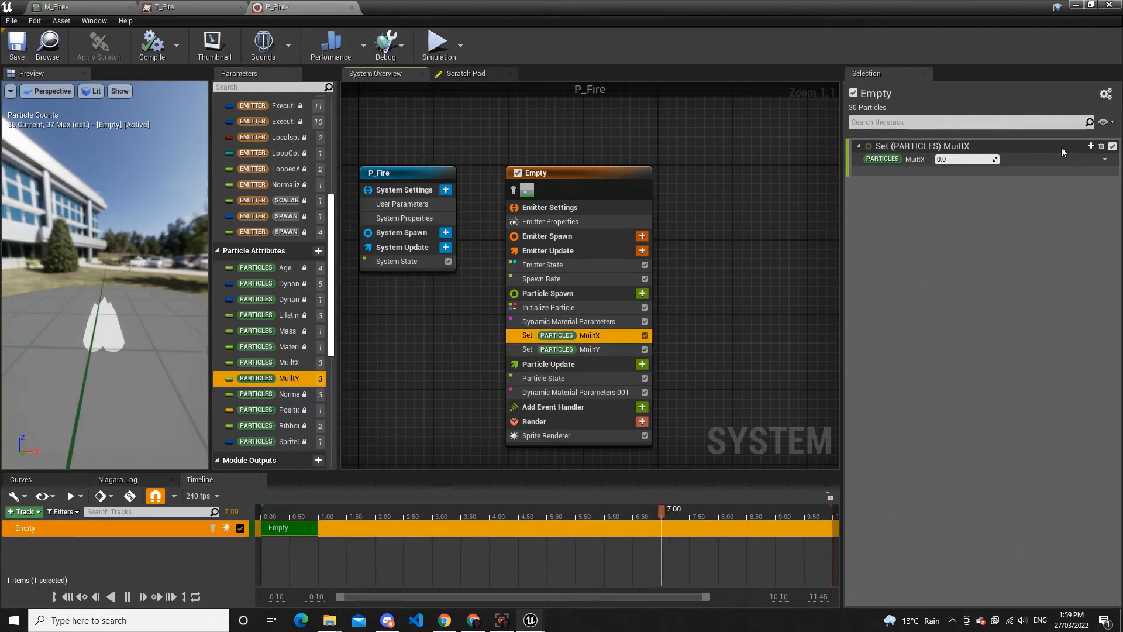
pyautogui.click(964, 159)
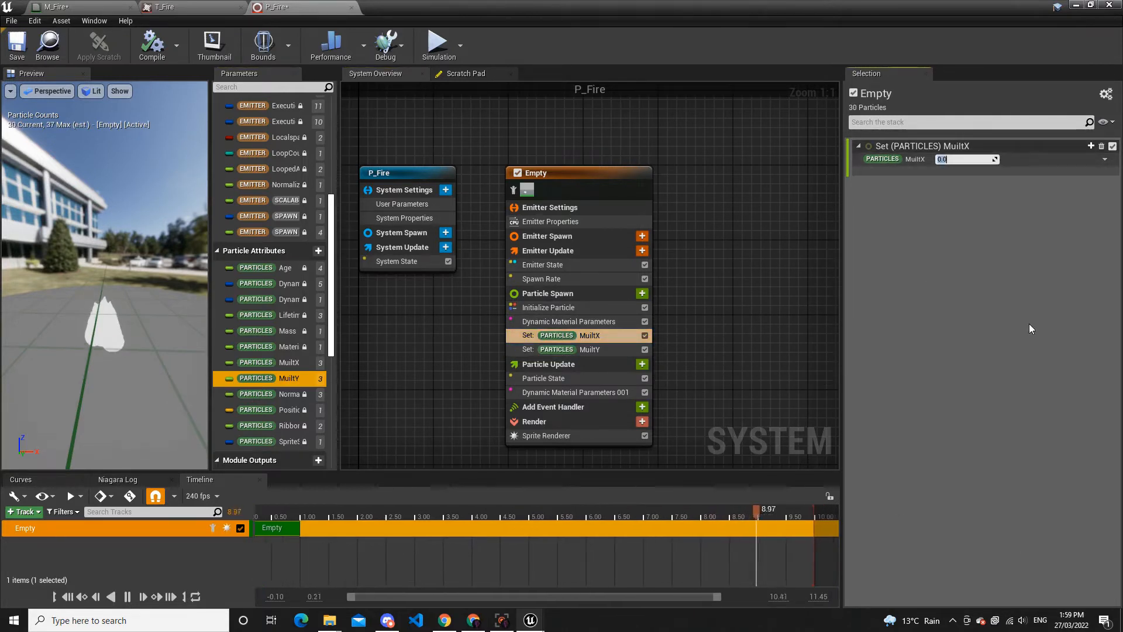
pyautogui.click(1105, 159)
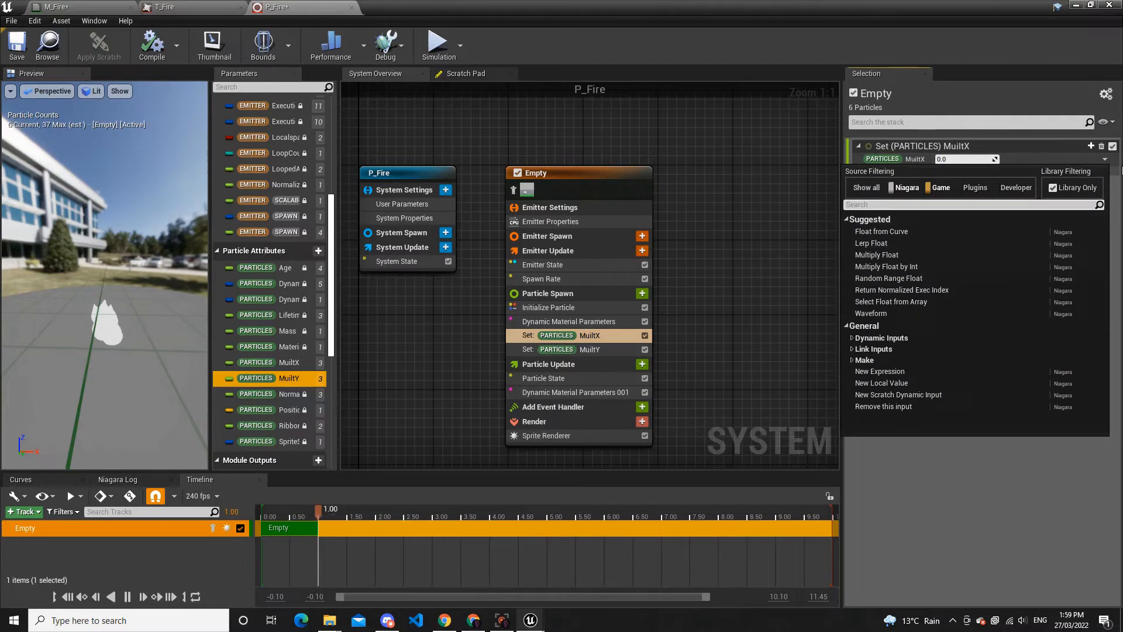
pyautogui.write('rand')
pyautogui.press('Return')
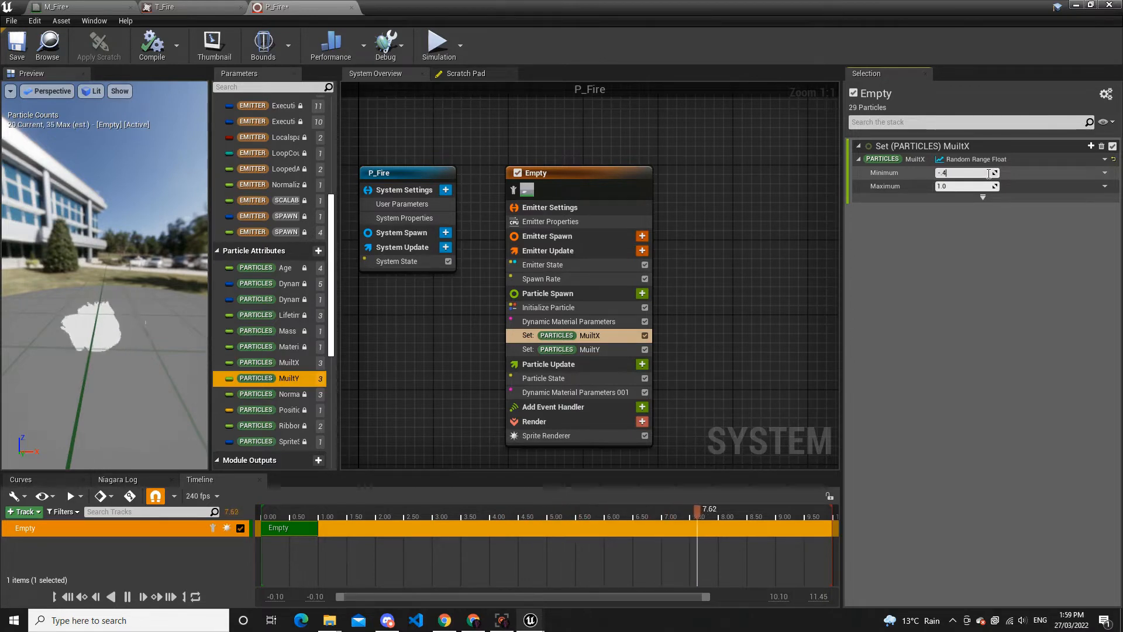
pyautogui.click(973, 186)
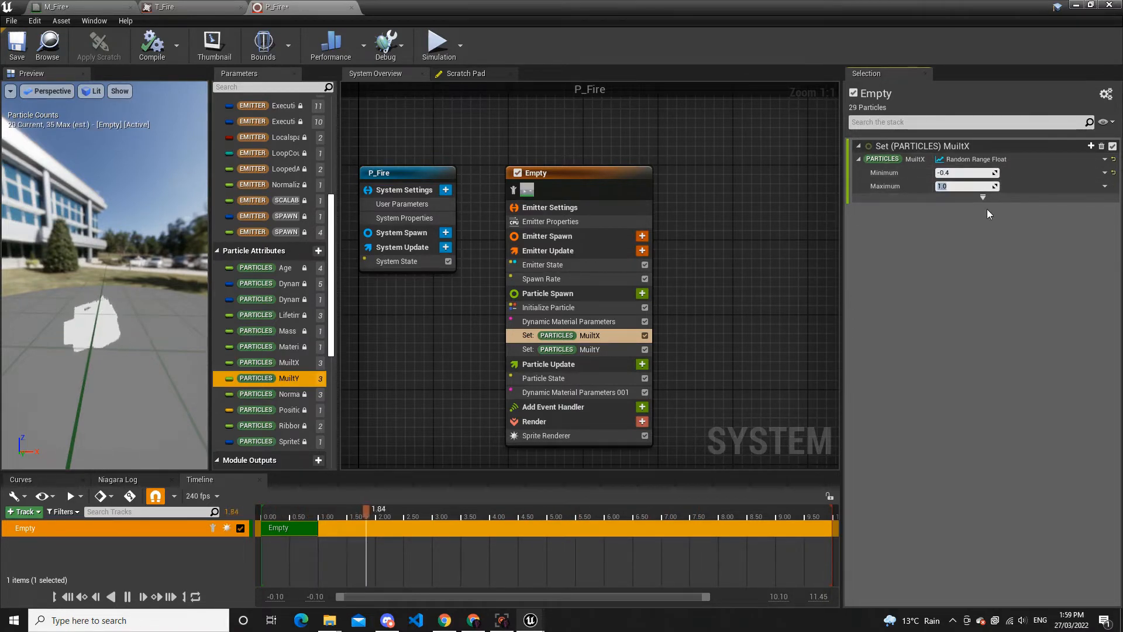
pyautogui.write('0.4')
pyautogui.press('Return')
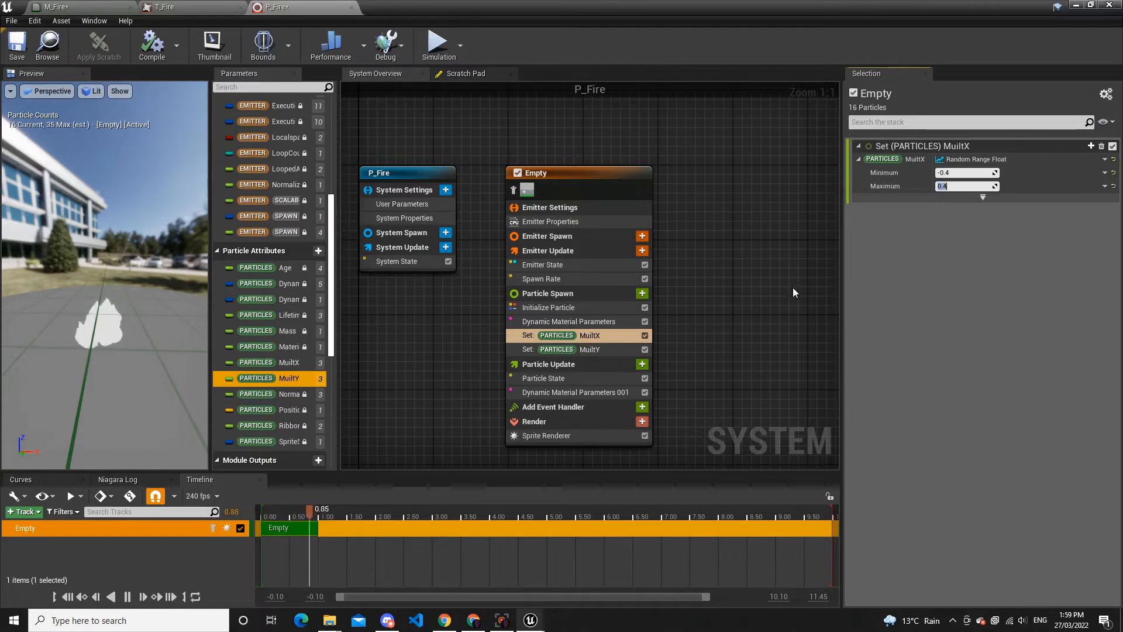
# Make the MuiltY value in Particle Spawn a Random Range Float from 0.5 to 1.5
pyautogui.click(609, 350)
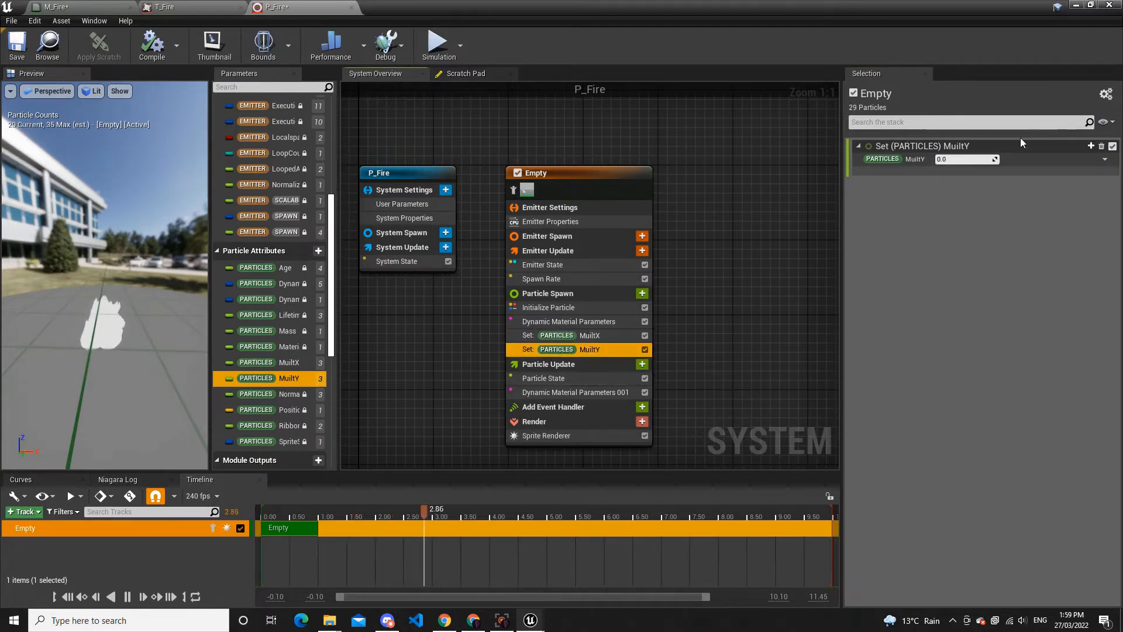
pyautogui.click(1105, 159)
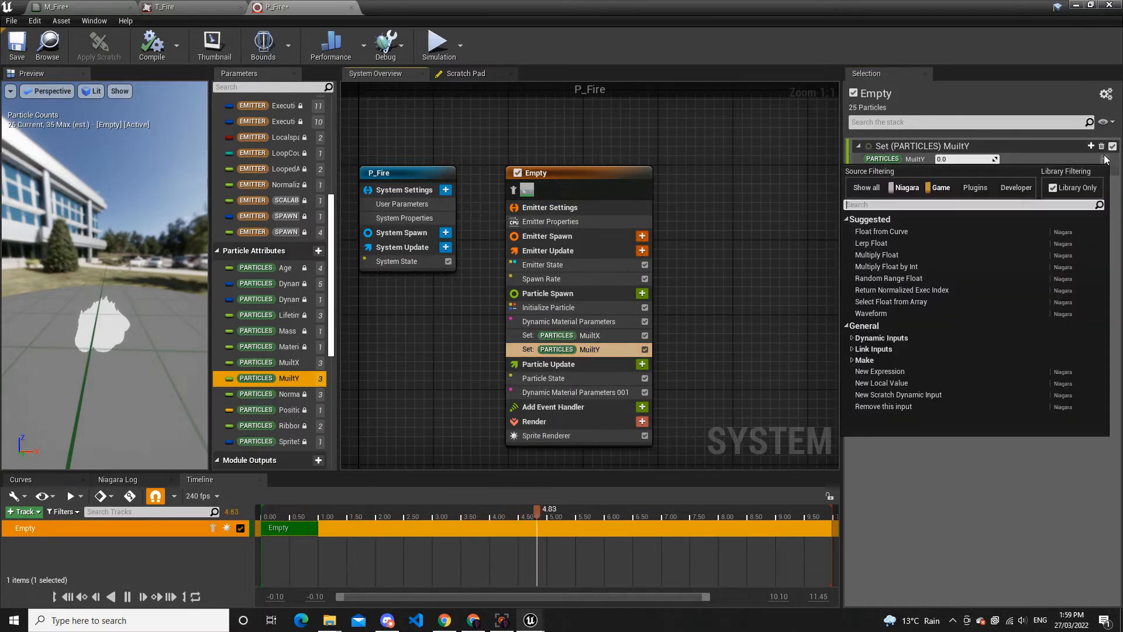
pyautogui.click(888, 279)
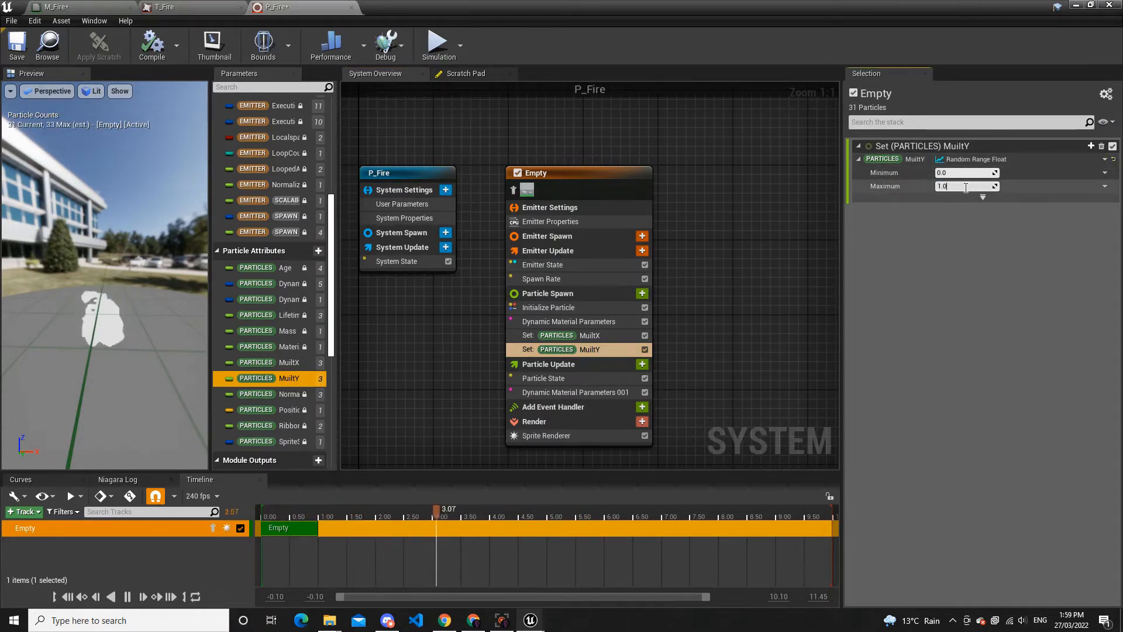
pyautogui.press('Return')
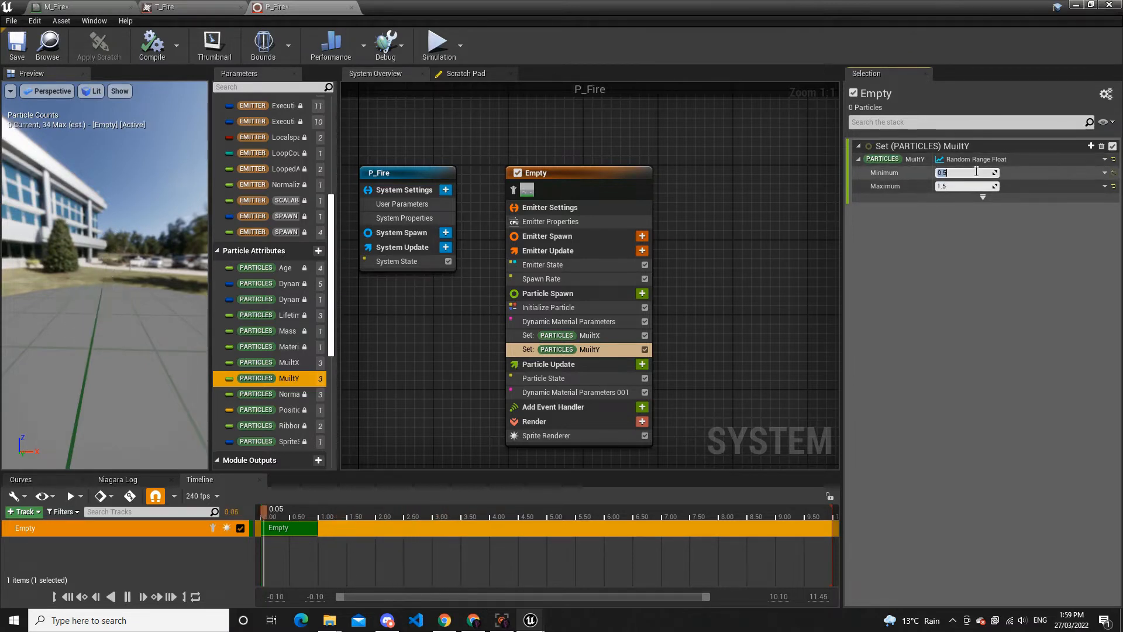
pyautogui.moveTo(162, 286)
pyautogui.mouseDown()
pyautogui.moveTo(99, 284)
pyautogui.moveTo(178, 286)
pyautogui.mouseUp()
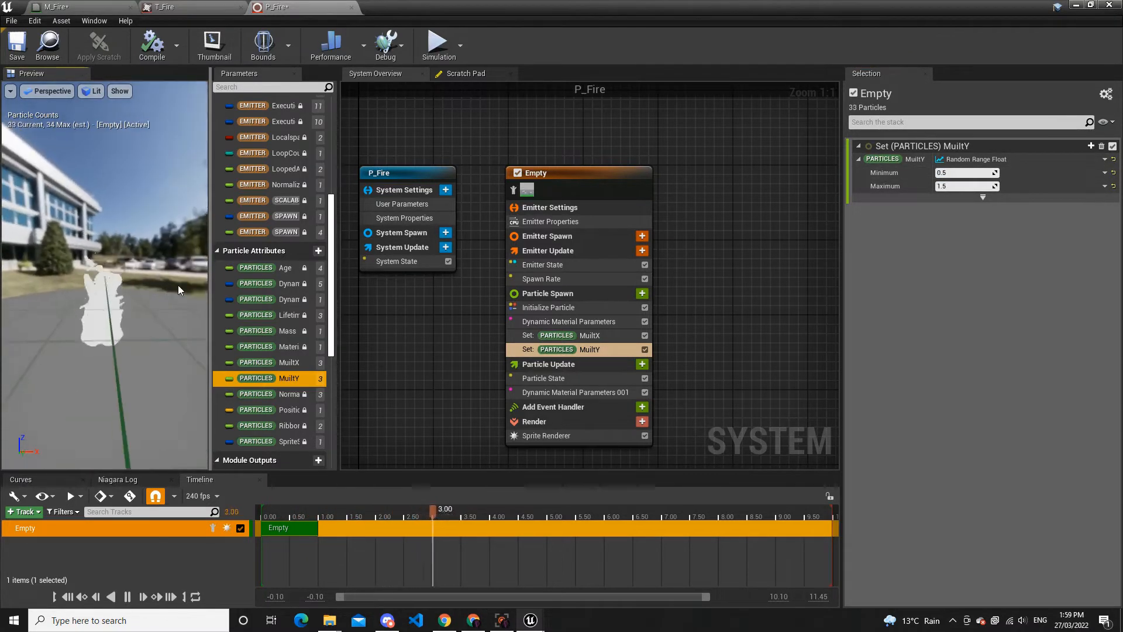
# Add a Cylinder Location module to the emitter's Particle Spawn and set its Cylinder Height to 5
pyautogui.click(697, 324)
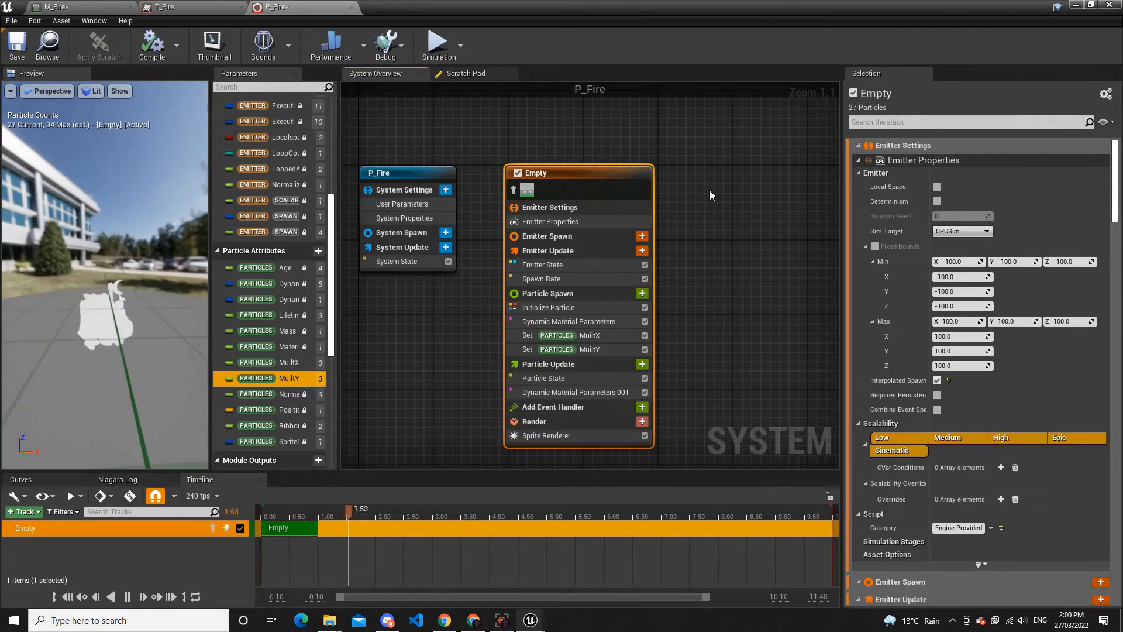
pyautogui.click(682, 308)
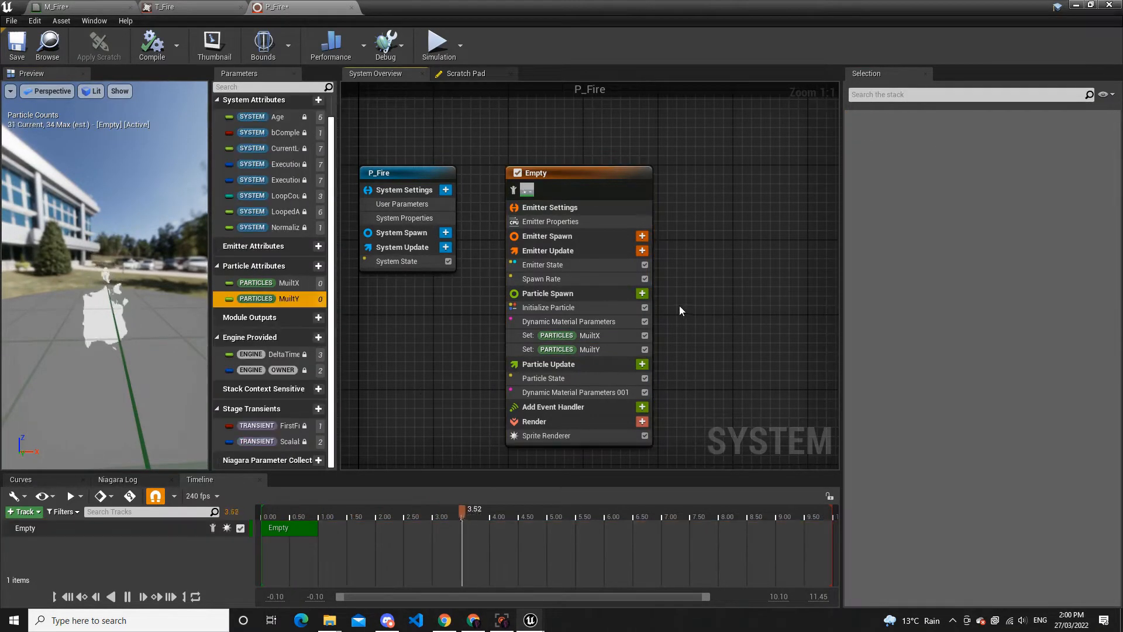
pyautogui.click(615, 187)
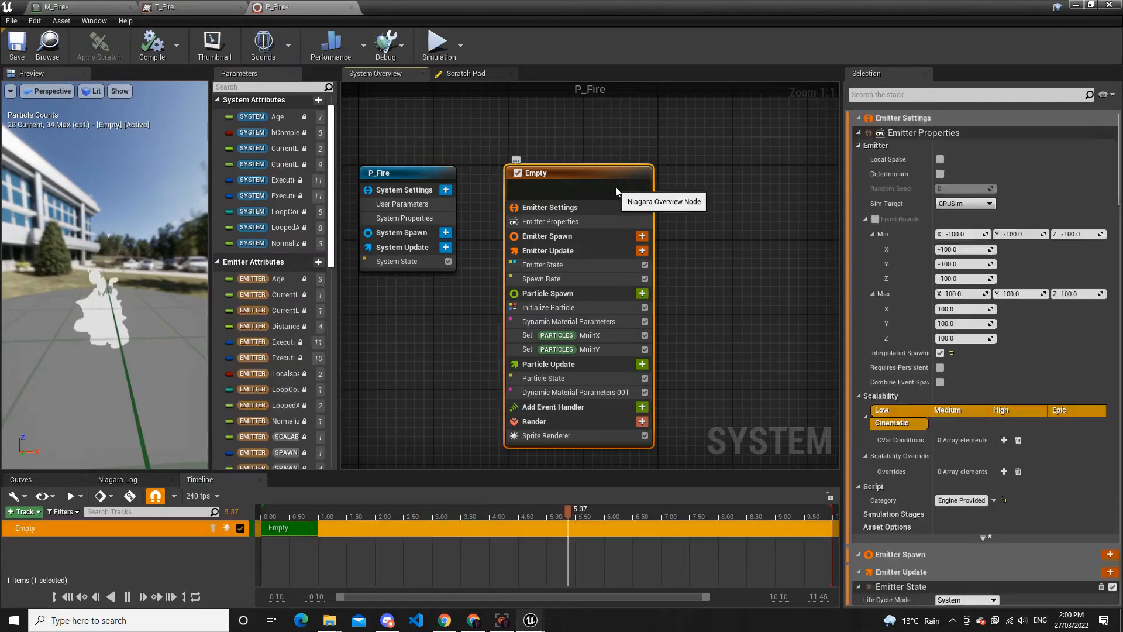
pyautogui.click(643, 295)
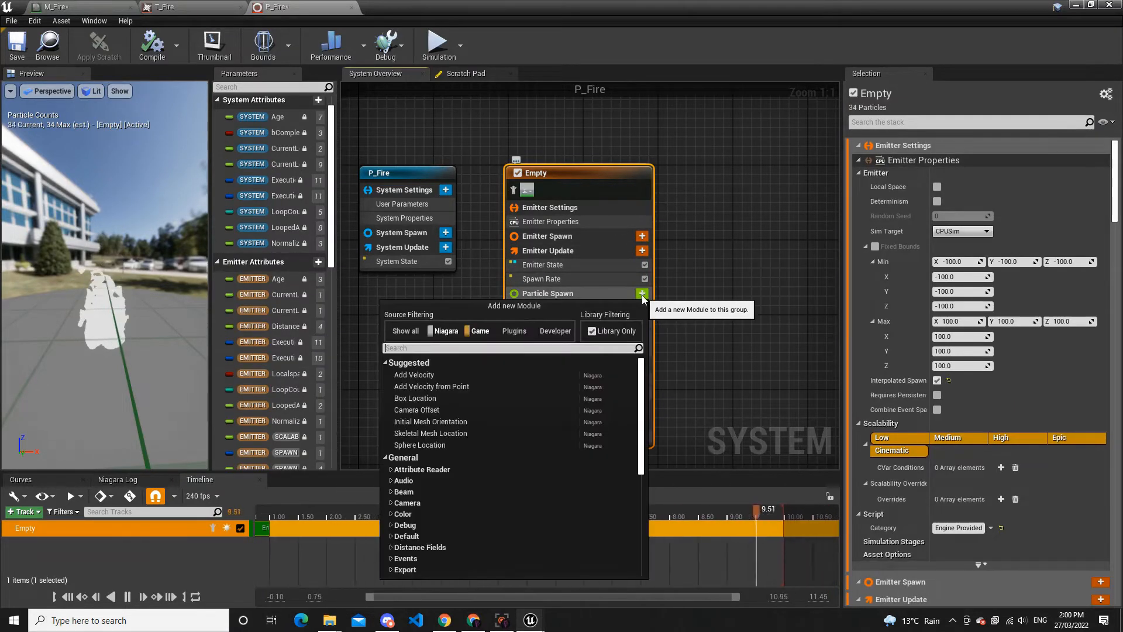
pyautogui.write('cy')
pyautogui.press('Return')
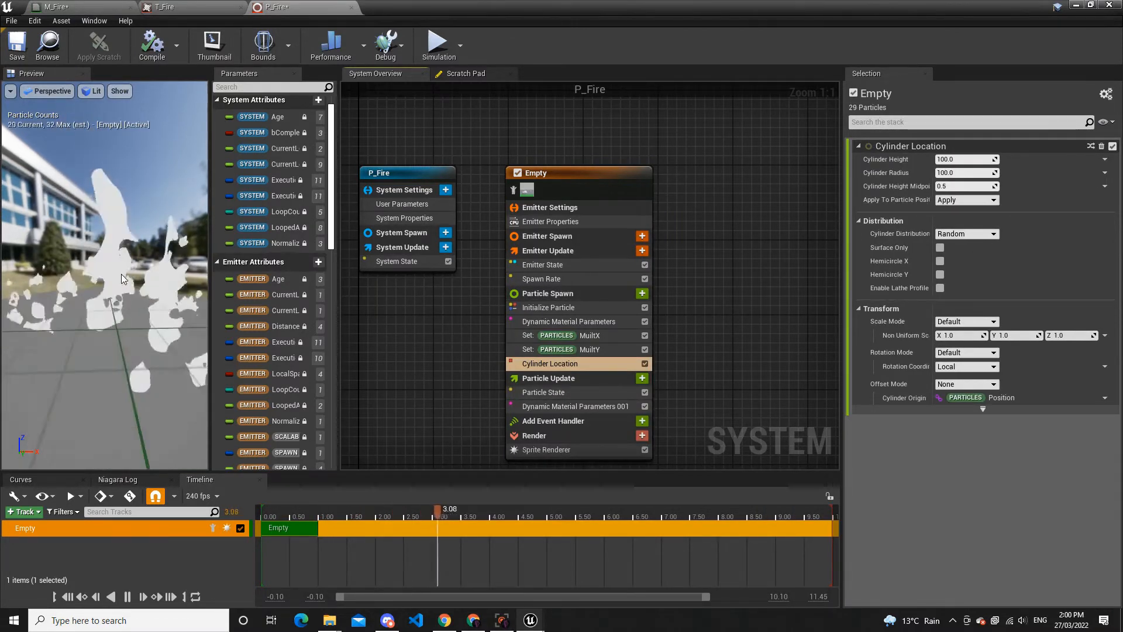
pyautogui.click(941, 158)
pyautogui.write('5')
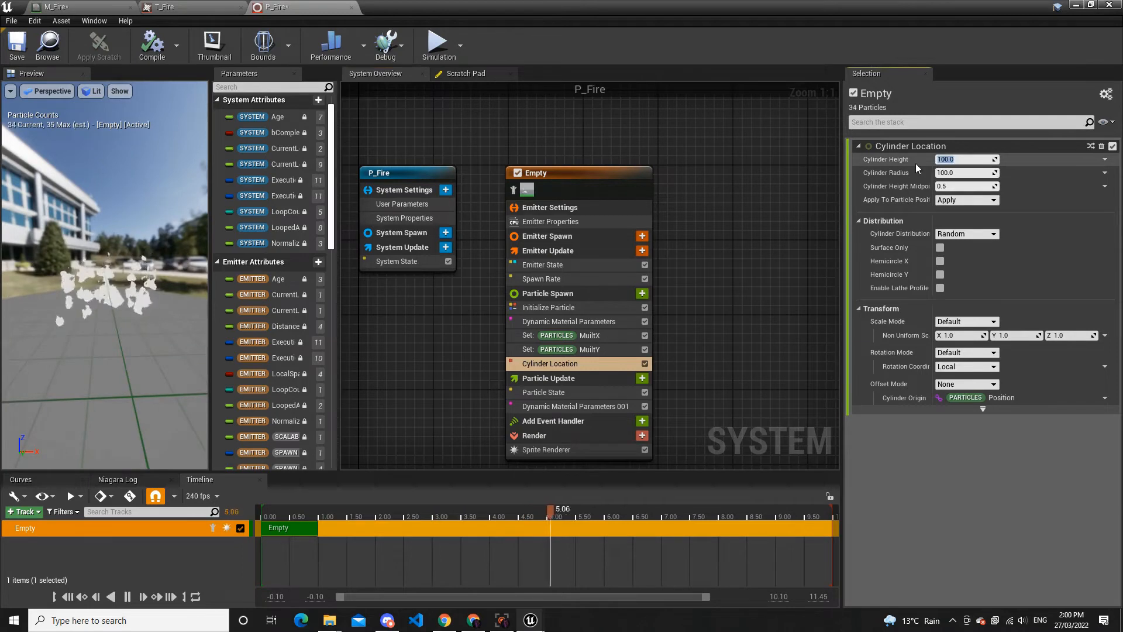
pyautogui.press('Return')
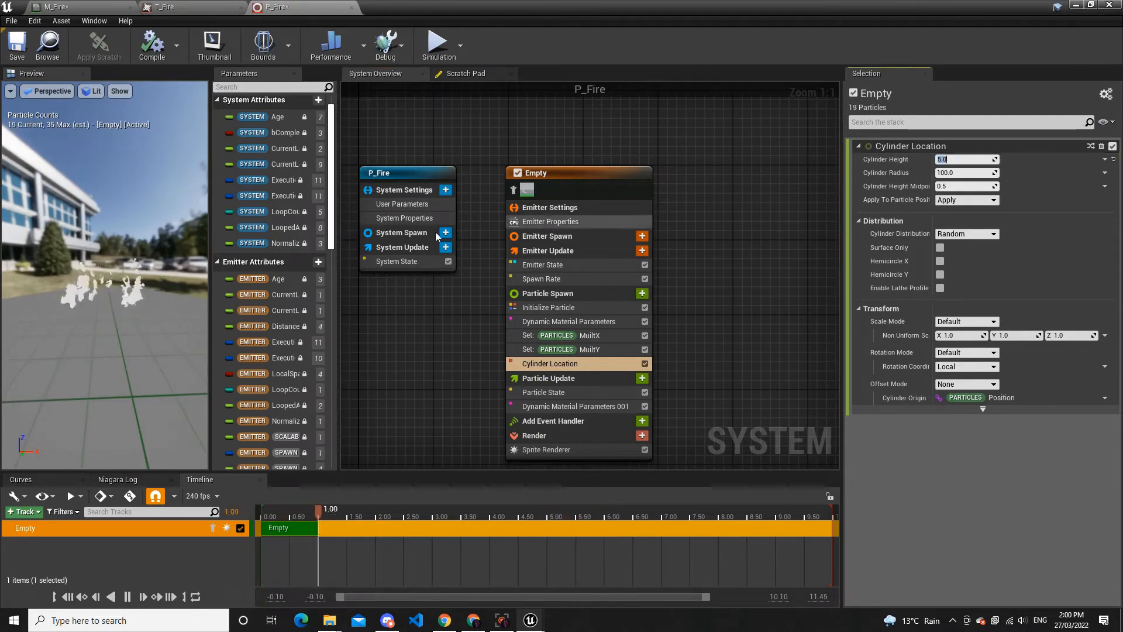
pyautogui.scroll(-5, 140, 307)
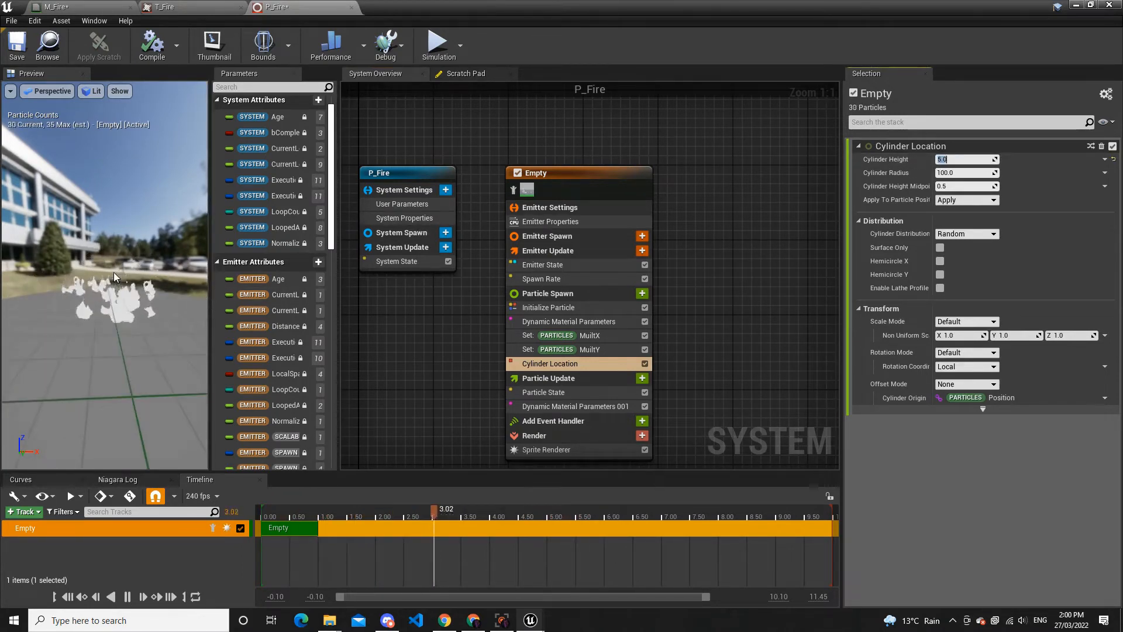
pyautogui.moveTo(140, 307); pyautogui.dragTo(178, 307)
# Place the P_Fire system in the level near the table and chairs and raise it above the floor
pyautogui.moveTo(477, 6); pyautogui.dragTo(835, 234)
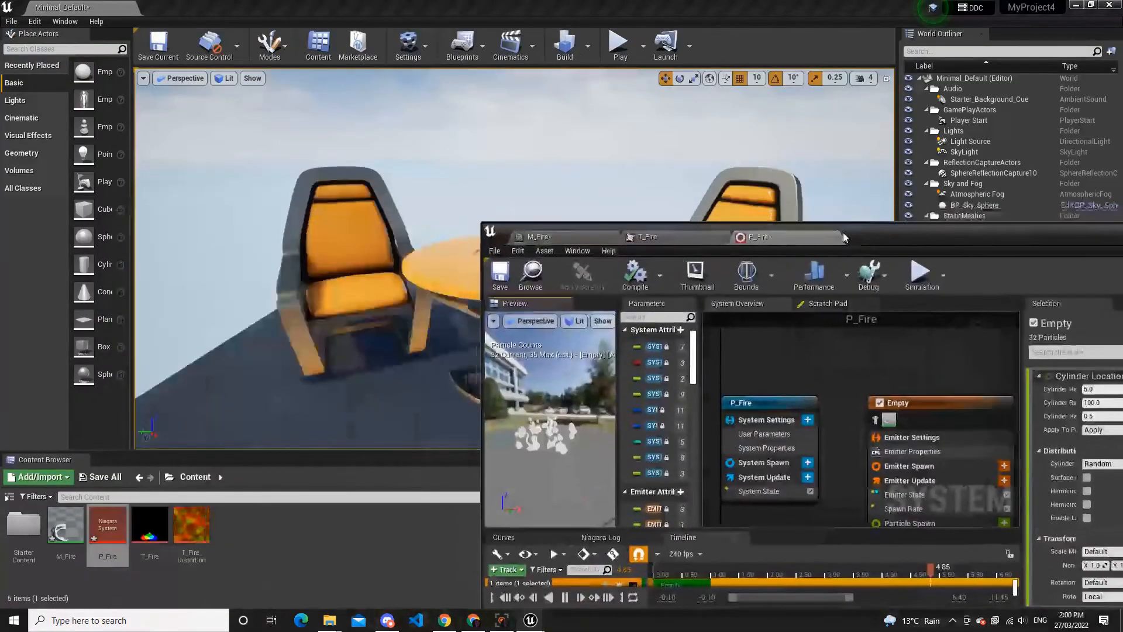
pyautogui.moveTo(114, 535); pyautogui.dragTo(400, 381)
pyautogui.moveTo(450, 262); pyautogui.dragTo(441, 240, button='right')
pyautogui.moveTo(441, 239); pyautogui.dragTo(429, 197)
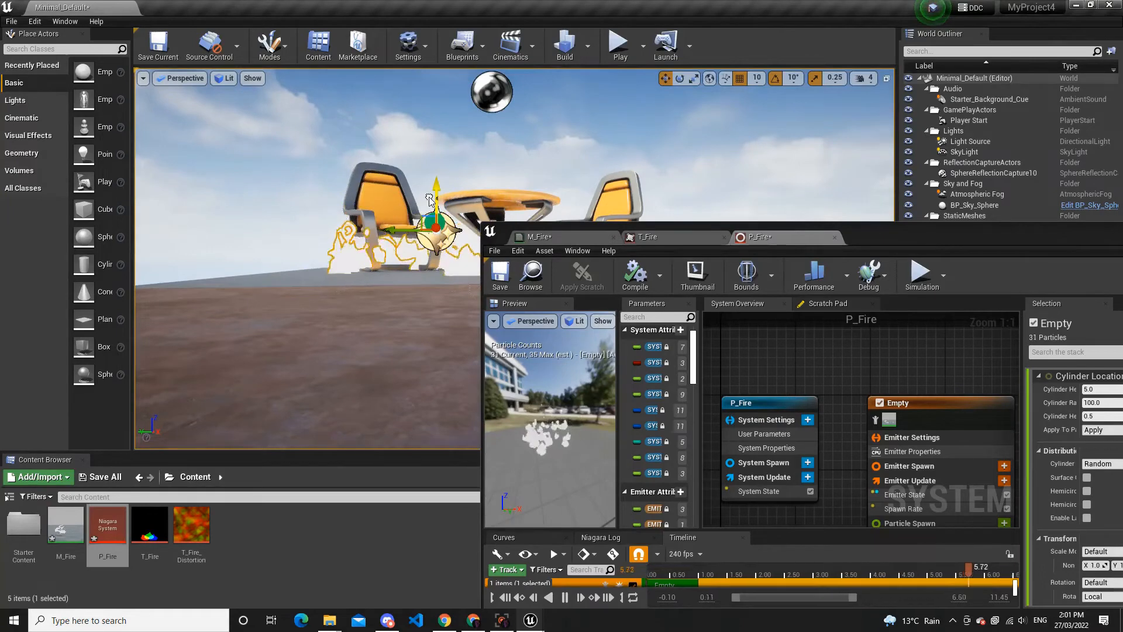
pyautogui.moveTo(531, 128)
pyautogui.mouseDown(button='right')
pyautogui.moveTo(531, 157)
pyautogui.moveTo(531, 144)
pyautogui.mouseUp(button='right')
# Set the Cylinder Radius of P_Fire's Cylinder Location module to 15
pyautogui.doubleClick(948, 242)
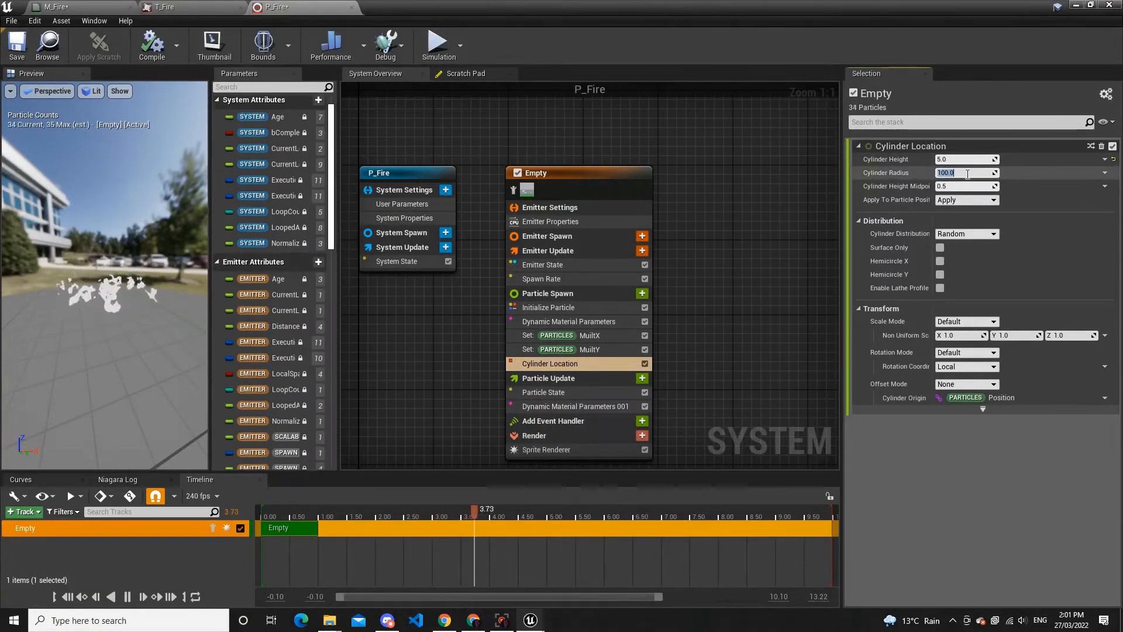
pyautogui.press('Return')
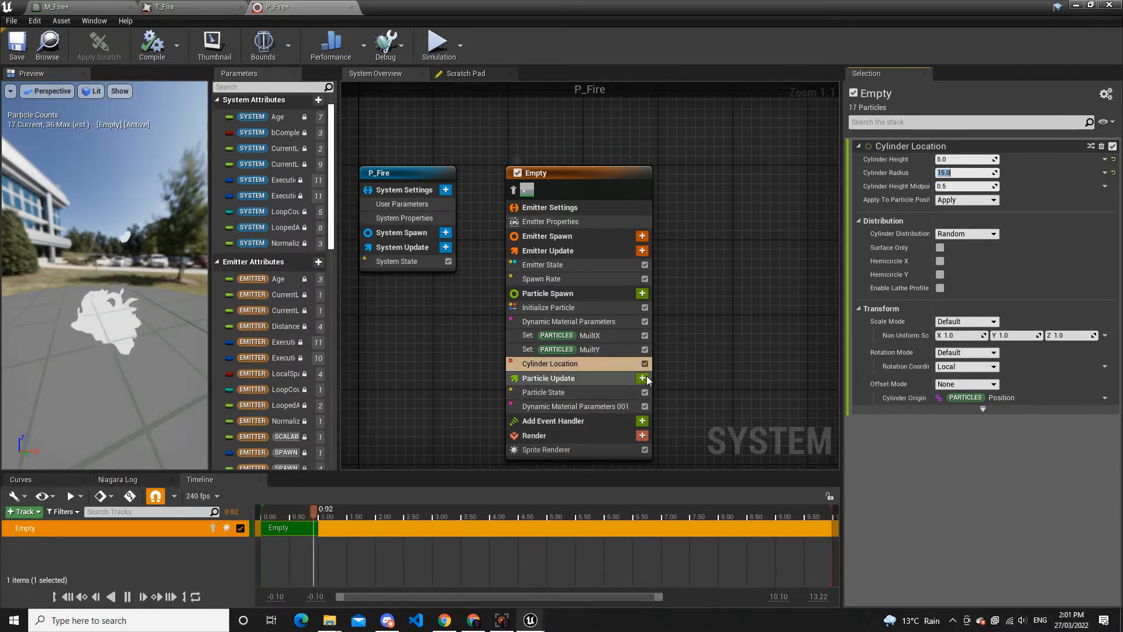
# Check where the flames sit in the T_Fire texture and set the Sprite Renderer's Default Pivot in UV Space Y to 0.85
pyautogui.click(188, 10)
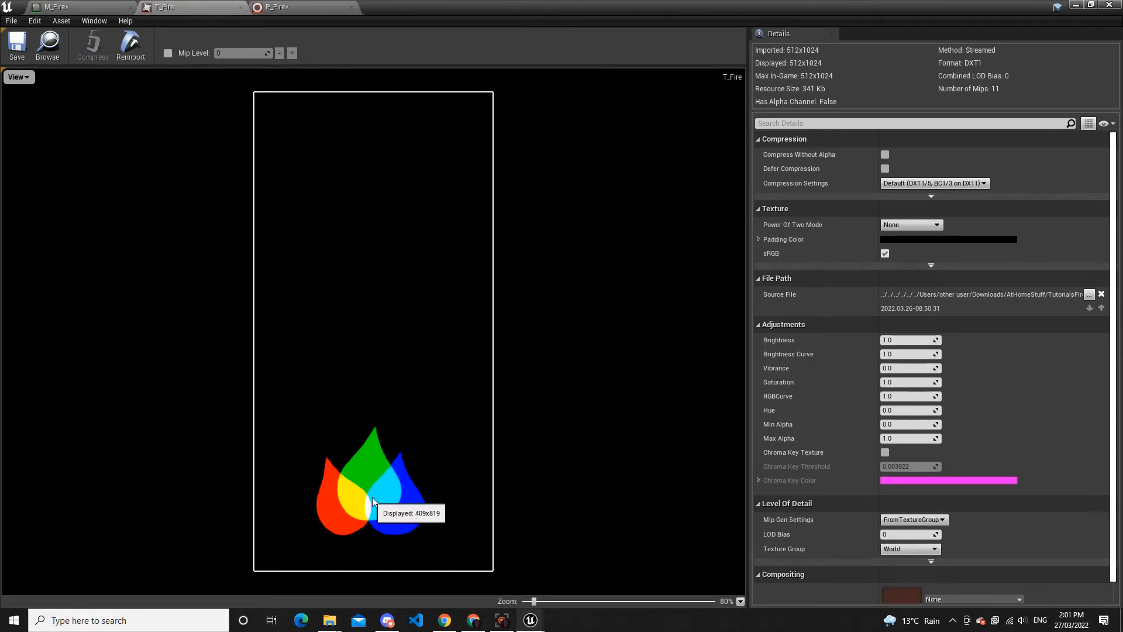
pyautogui.click(102, 6)
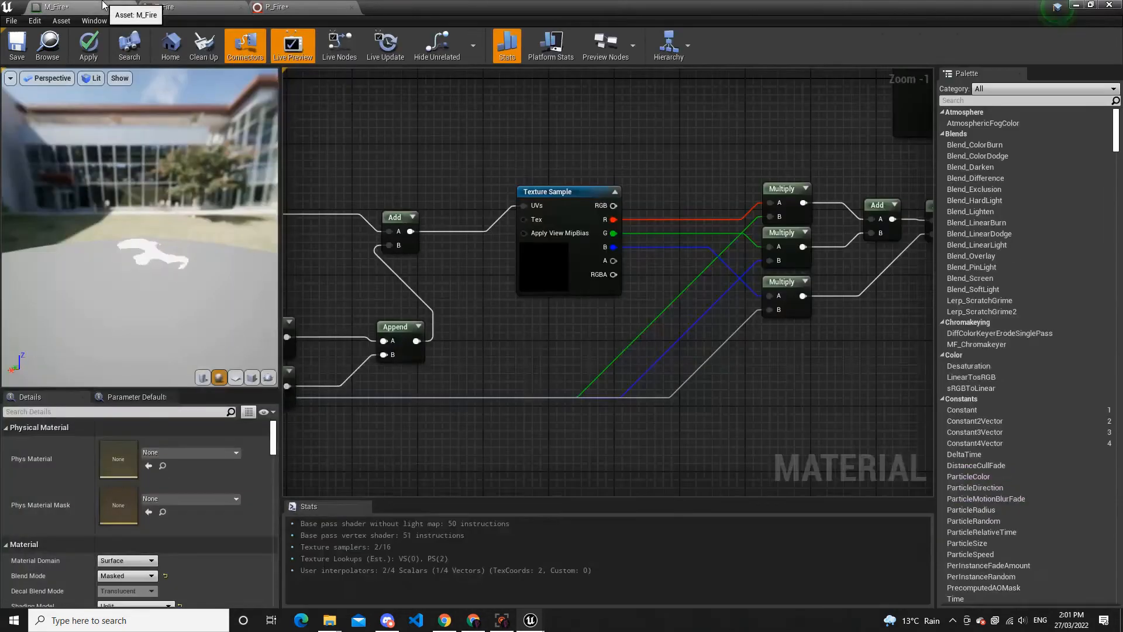
pyautogui.click(285, 6)
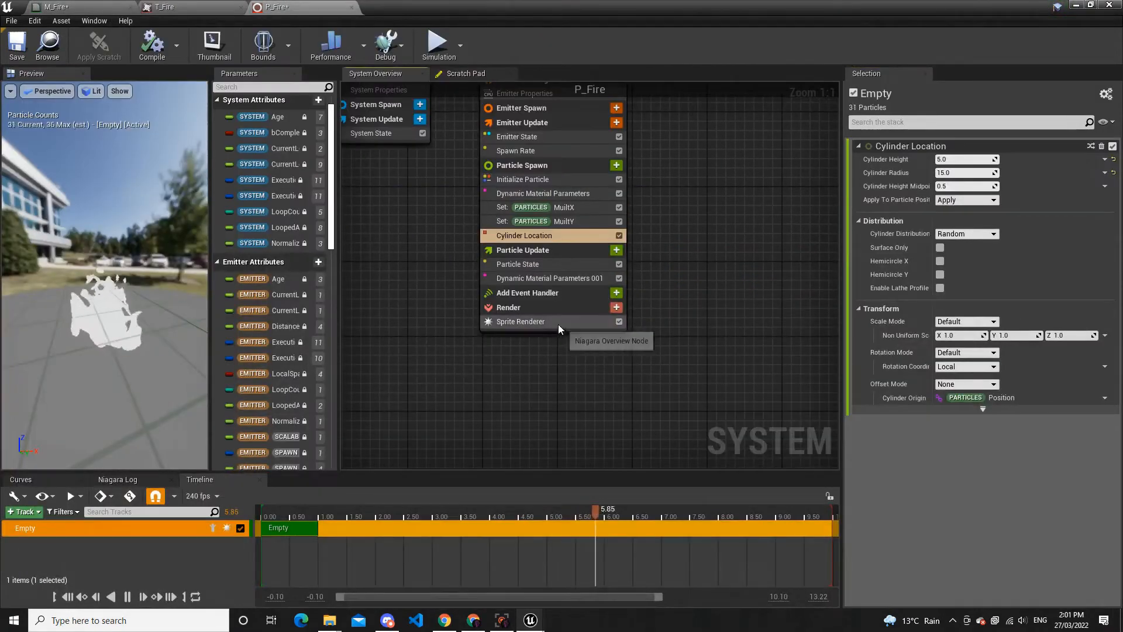
pyautogui.click(558, 323)
pyautogui.click(1021, 281)
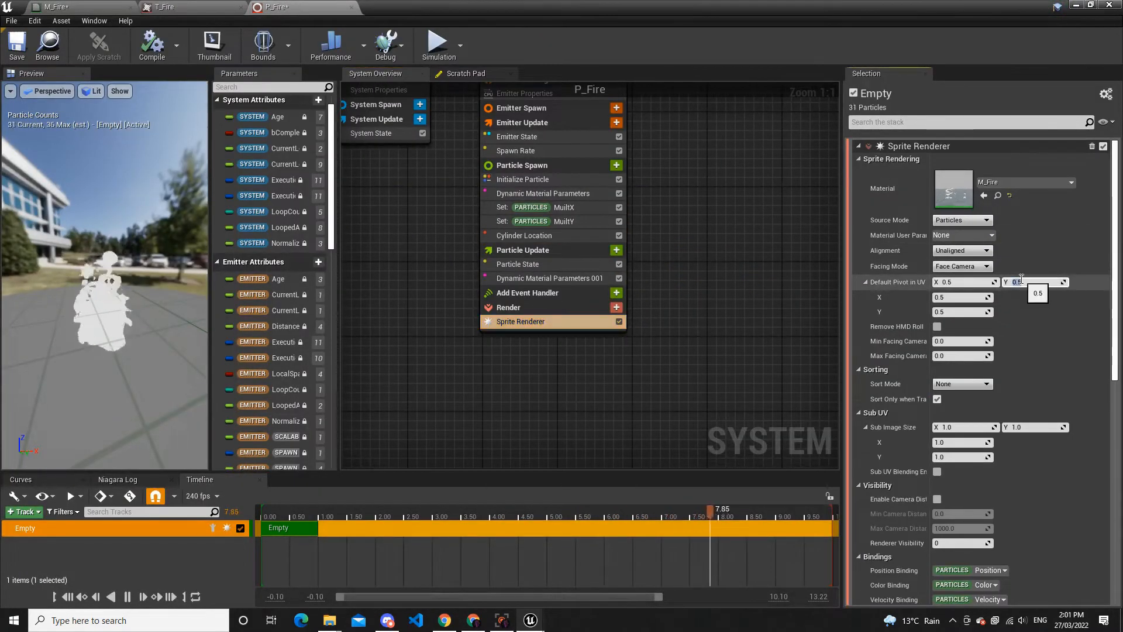
pyautogui.write('0.85')
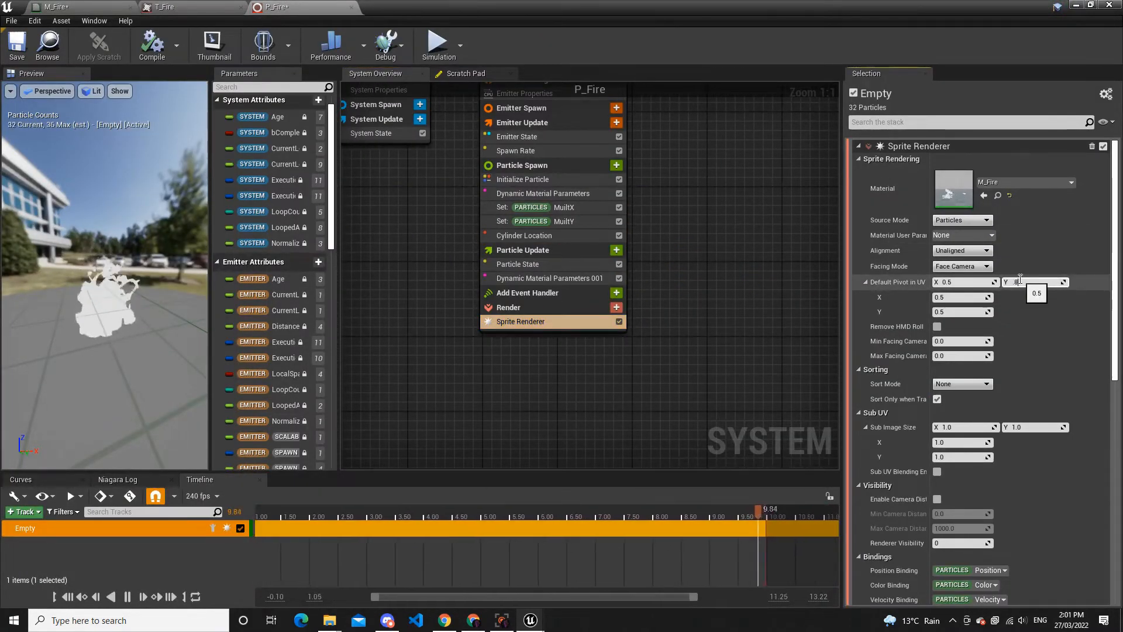
pyautogui.press('Return')
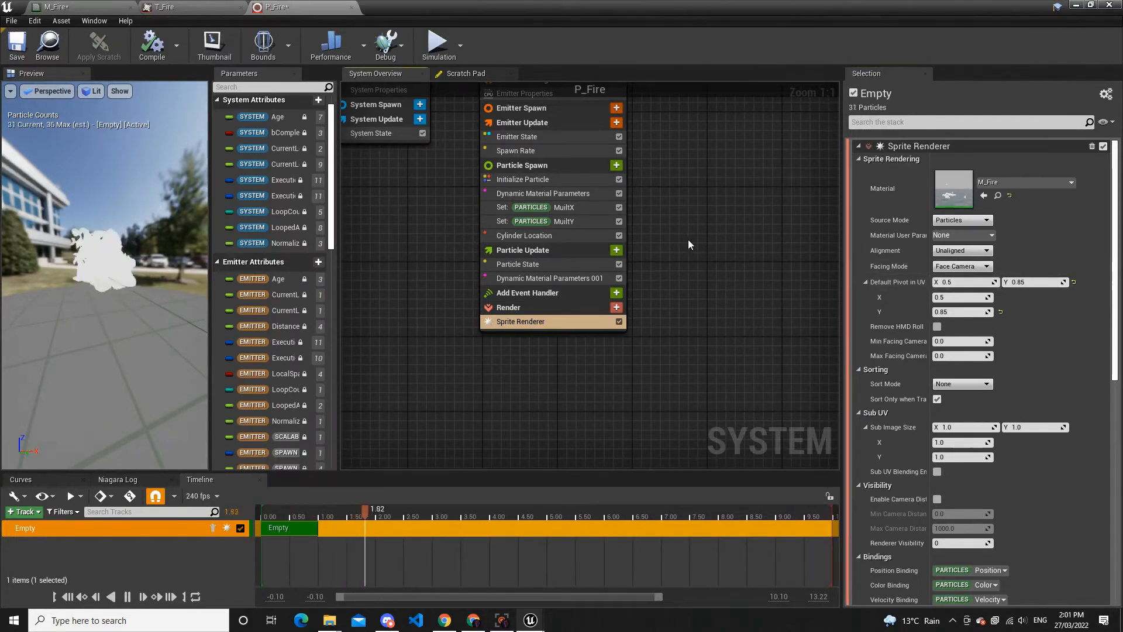
pyautogui.moveTo(675, 169); pyautogui.dragTo(693, 277, button='right')
# Lower the placed P_Fire effect toward the floor beside the table in the level
pyautogui.doubleClick(528, 5)
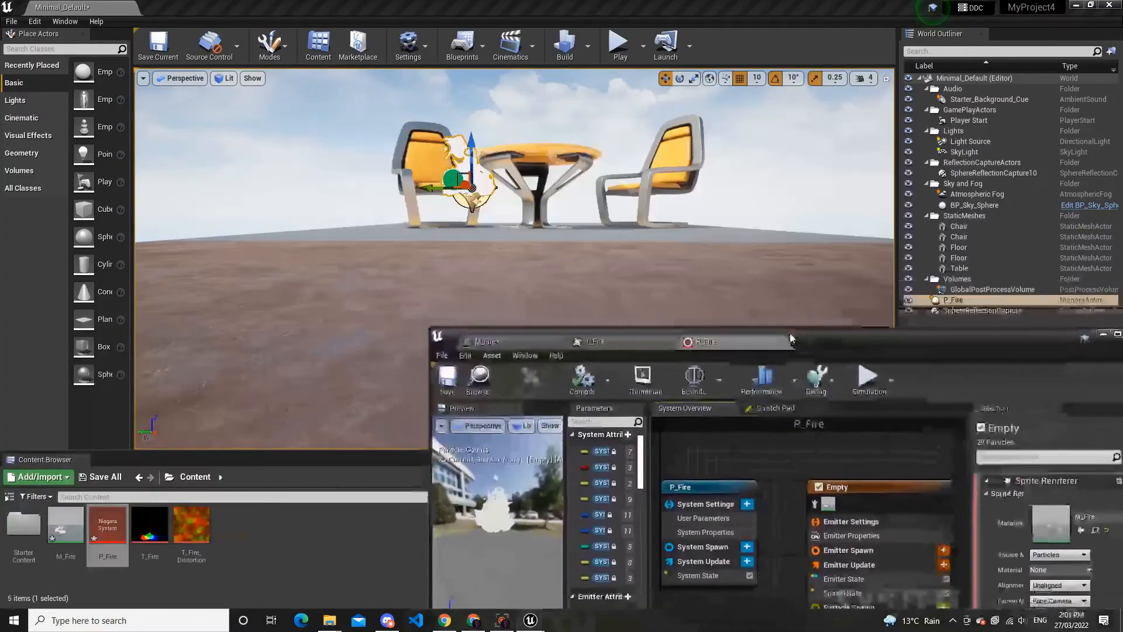
pyautogui.moveTo(466, 148); pyautogui.dragTo(466, 196)
pyautogui.doubleClick(853, 348)
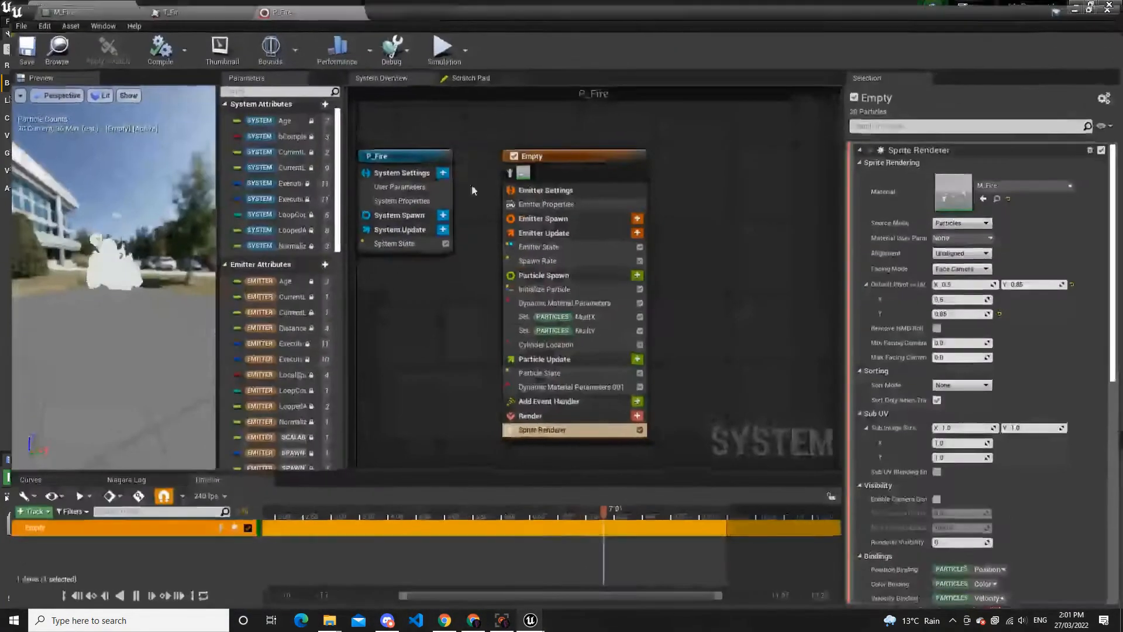
# Add a Gravity Force module to Particle Update together with its required Solve Forces and Velocity module
pyautogui.moveTo(676, 346); pyautogui.dragTo(677, 222, button='right')
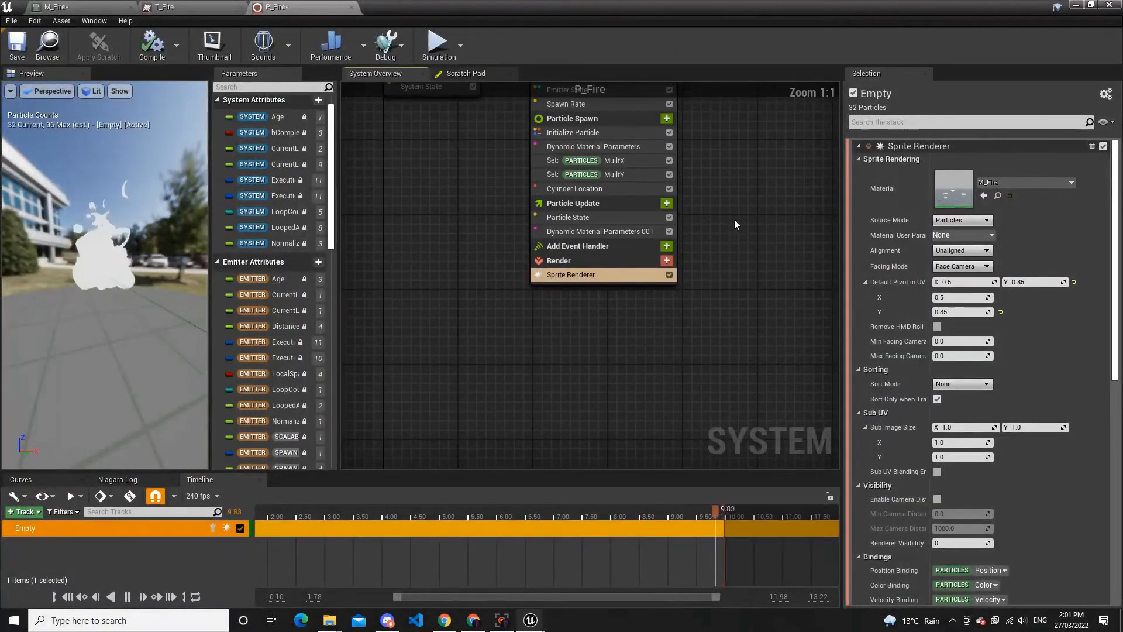
pyautogui.moveTo(636, 128); pyautogui.dragTo(586, 216, button='right')
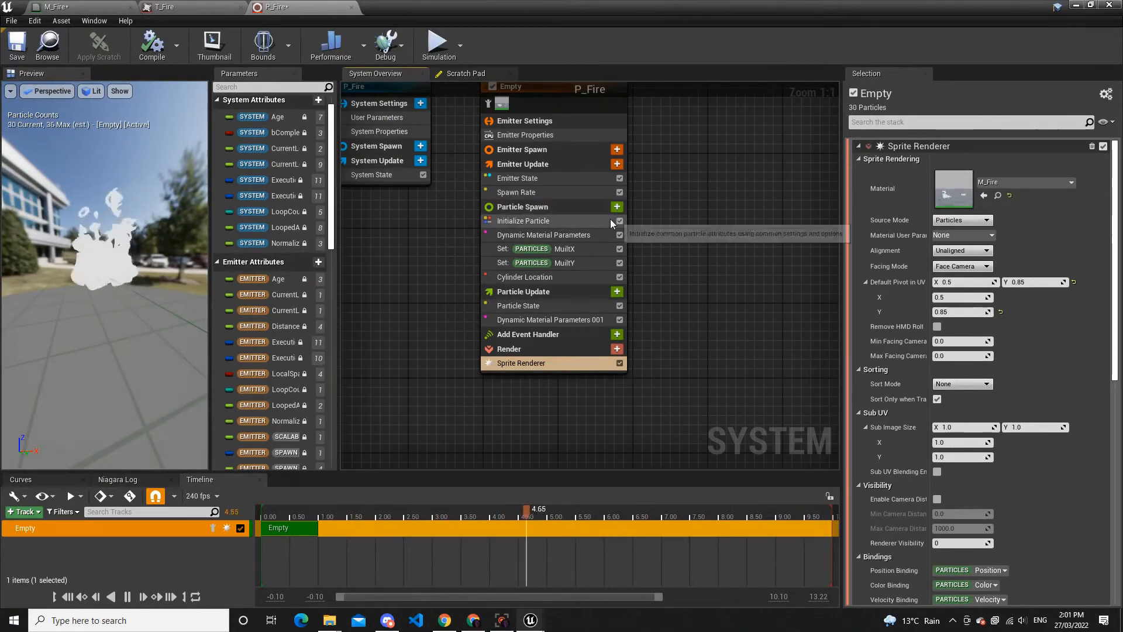
pyautogui.click(617, 292)
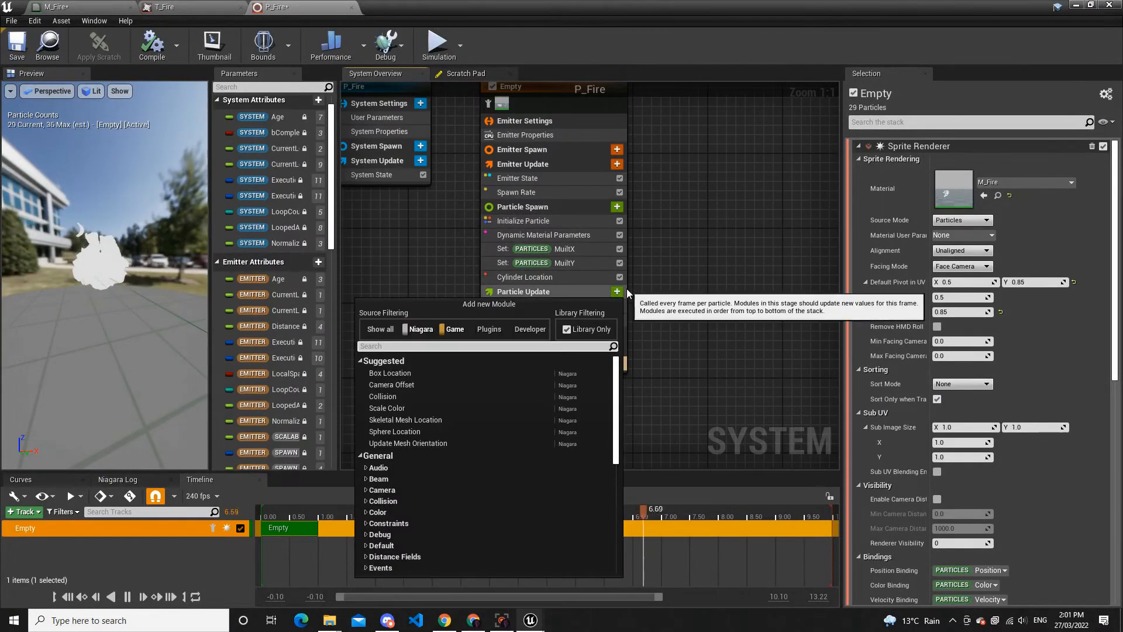
pyautogui.write('gravity')
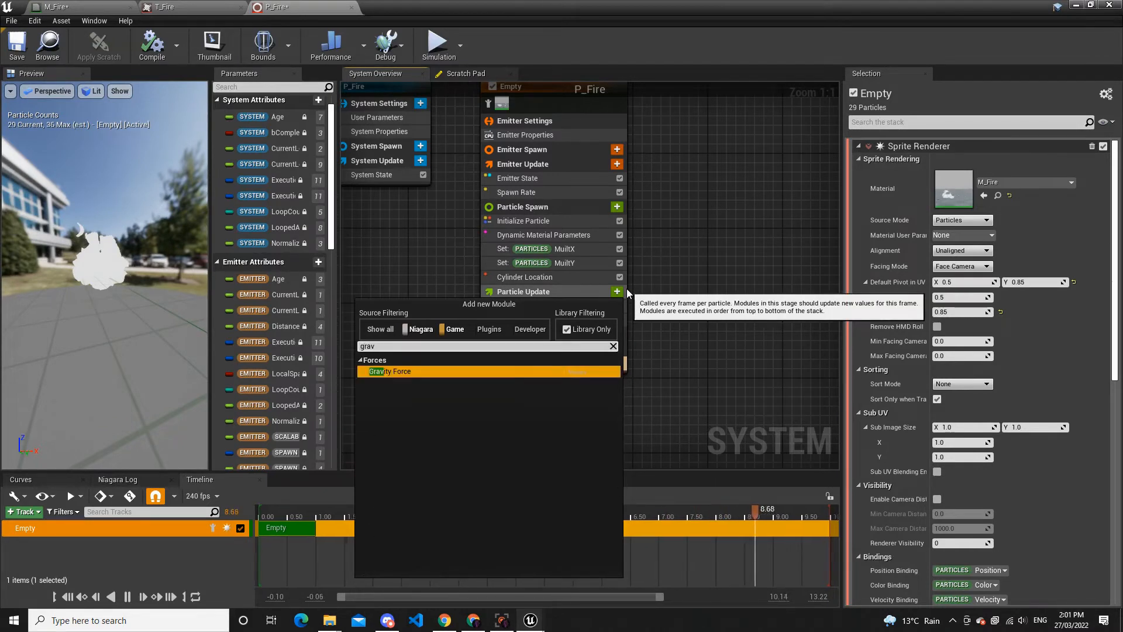
pyautogui.press('Return')
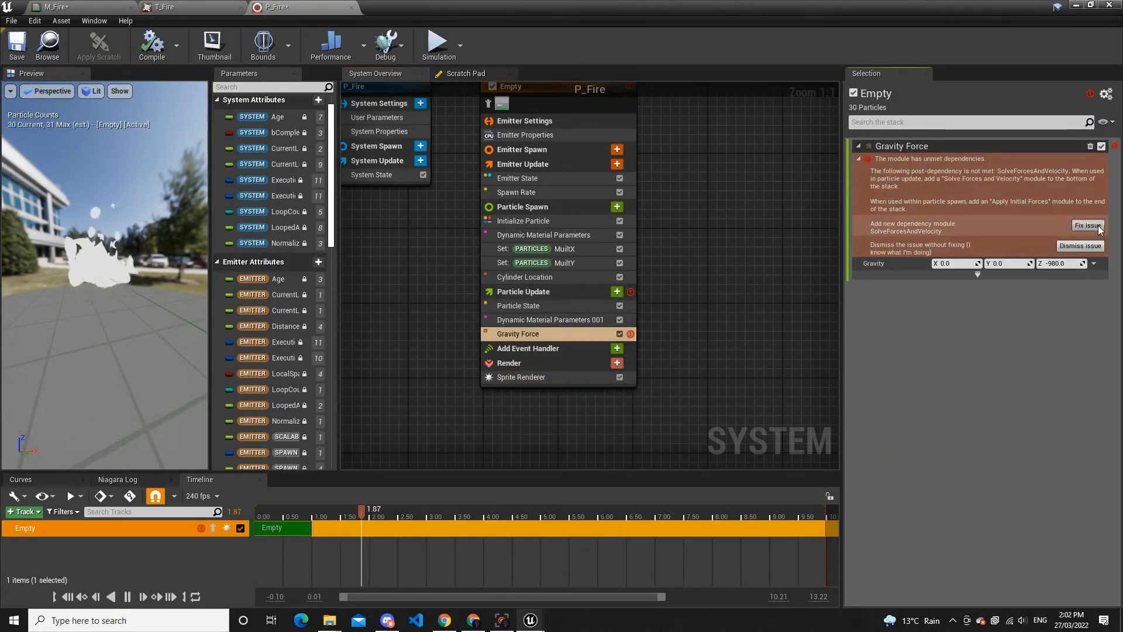
pyautogui.click(1088, 224)
# Set the Gravity Force's Z value to 50 so the particles rise
pyautogui.moveTo(129, 255)
pyautogui.mouseDown()
pyautogui.moveTo(79, 357)
pyautogui.moveTo(134, 307)
pyautogui.moveTo(93, 239)
pyautogui.moveTo(25, 315)
pyautogui.moveTo(102, 322)
pyautogui.moveTo(137, 264)
pyautogui.mouseUp()
pyautogui.click(1072, 160)
pyautogui.write('5')
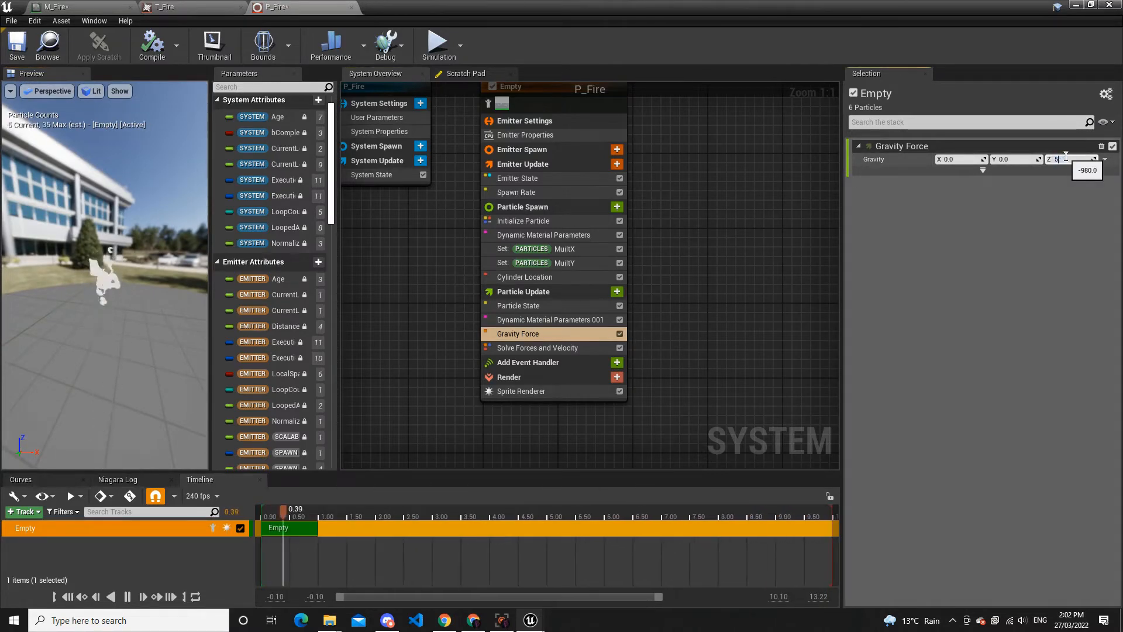
pyautogui.write('0')
pyautogui.press('Return')
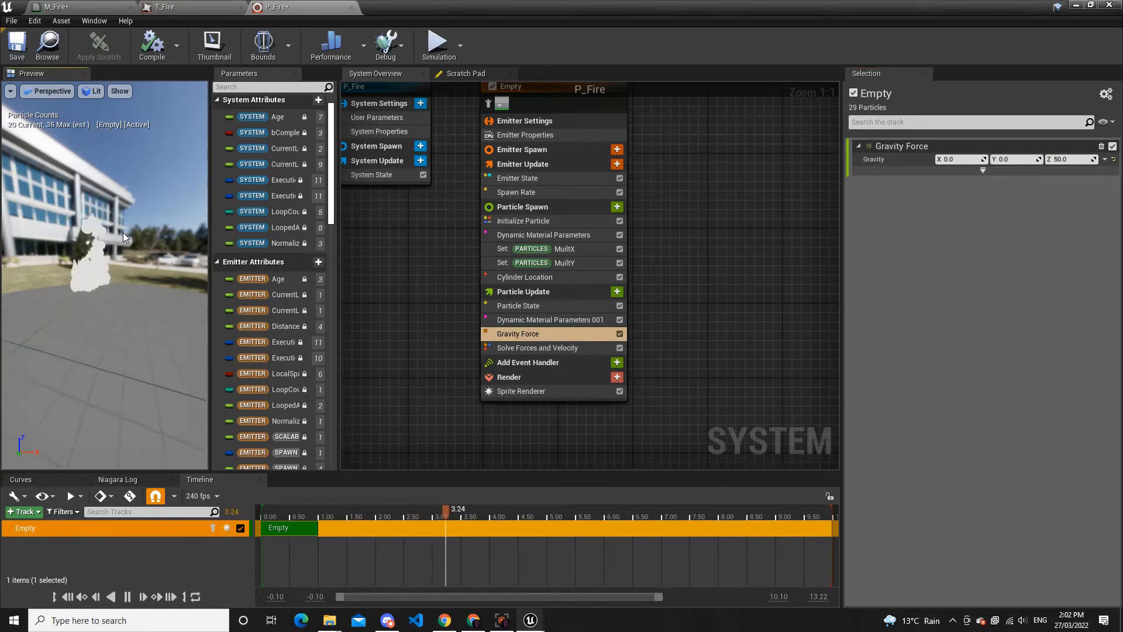
# Reduce the Gravity Force's Z value to 40
pyautogui.click(1073, 158)
pyautogui.press('Return')
pyautogui.moveTo(144, 290); pyautogui.dragTo(170, 286)
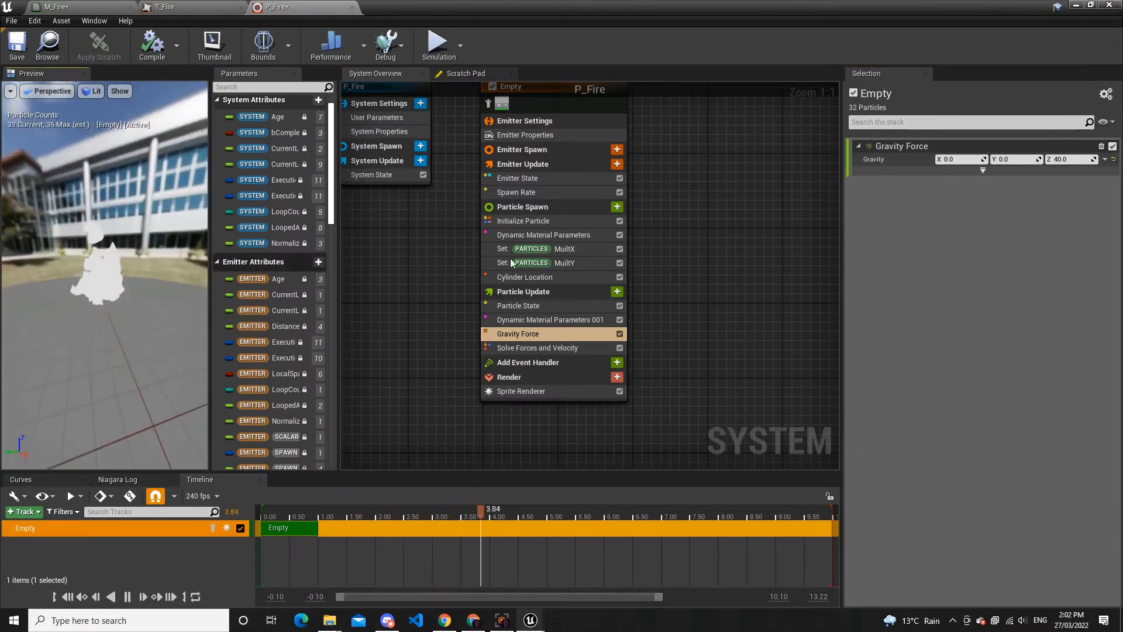
# Try a Gravity Force Z value of about 656 and bring it back down to about 93
pyautogui.moveTo(1075, 168)
pyautogui.mouseDown()
pyautogui.moveTo(1091, 166)
pyautogui.moveTo(1073, 160)
pyautogui.mouseUp()
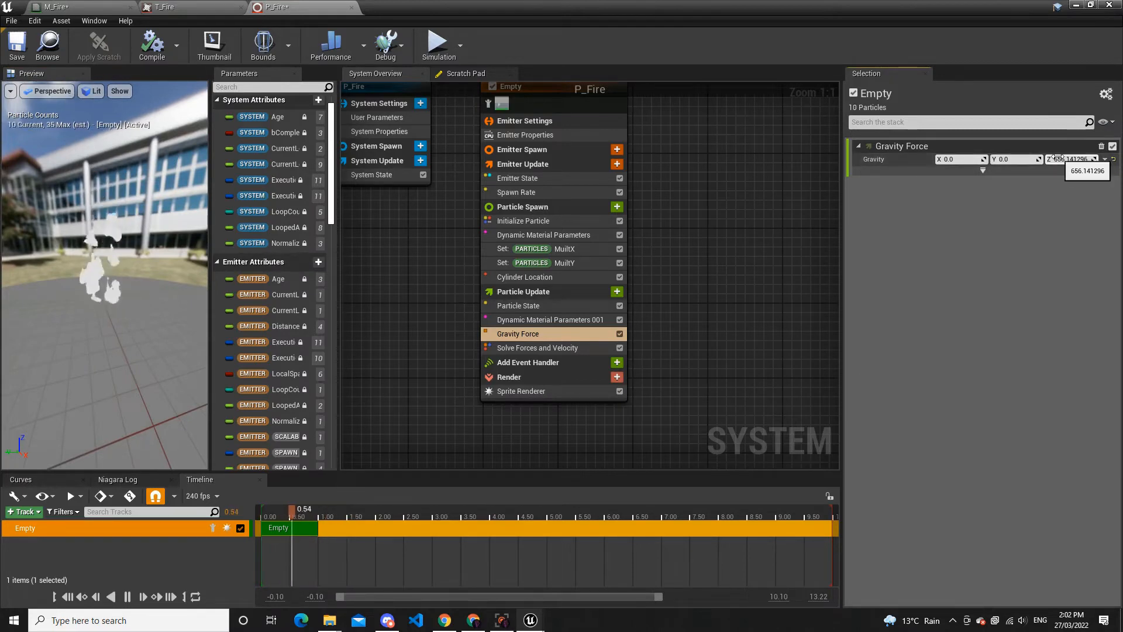
pyautogui.moveTo(151, 301); pyautogui.dragTo(138, 259)
pyautogui.hotkey('ctrl', 'z')
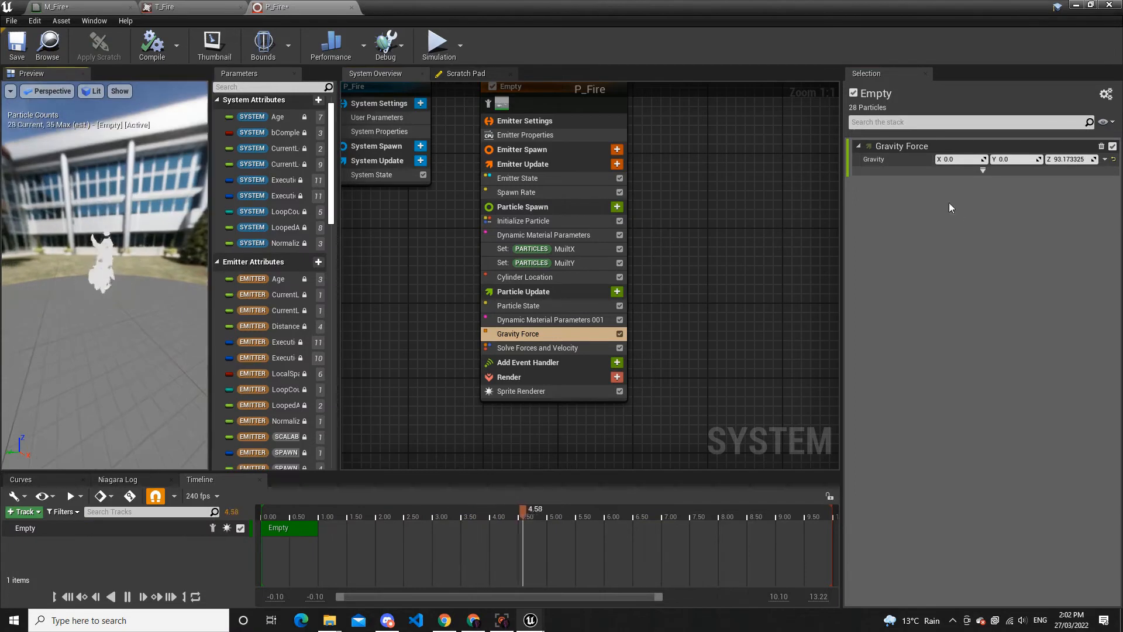
# Set the Gravity Force's Z value to 40
pyautogui.click(1088, 160)
pyautogui.write('40')
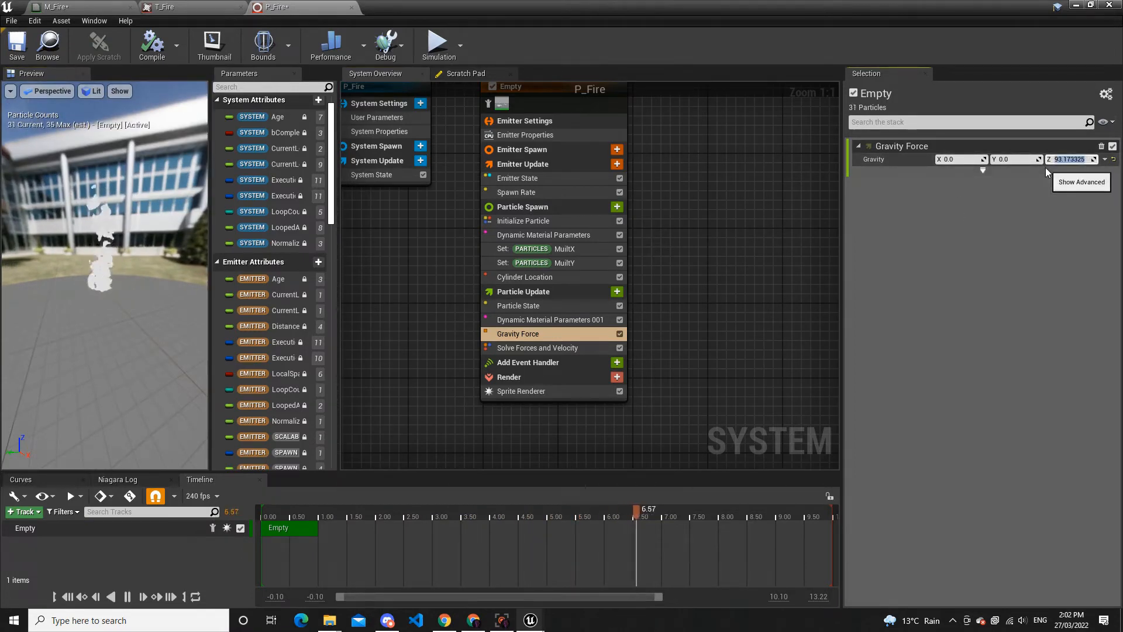
pyautogui.press('Return')
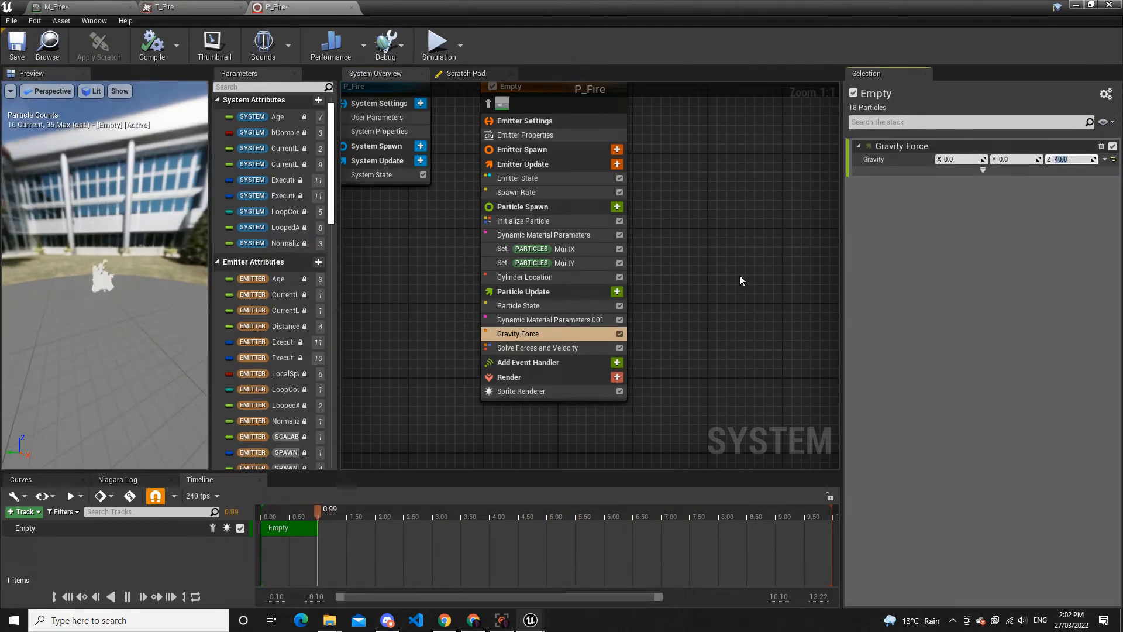
# Add a Curl Noise Force module to Particle Update and fix its dependency by moving it before Solve Forces and Velocity
pyautogui.click(617, 291)
pyautogui.write('curl')
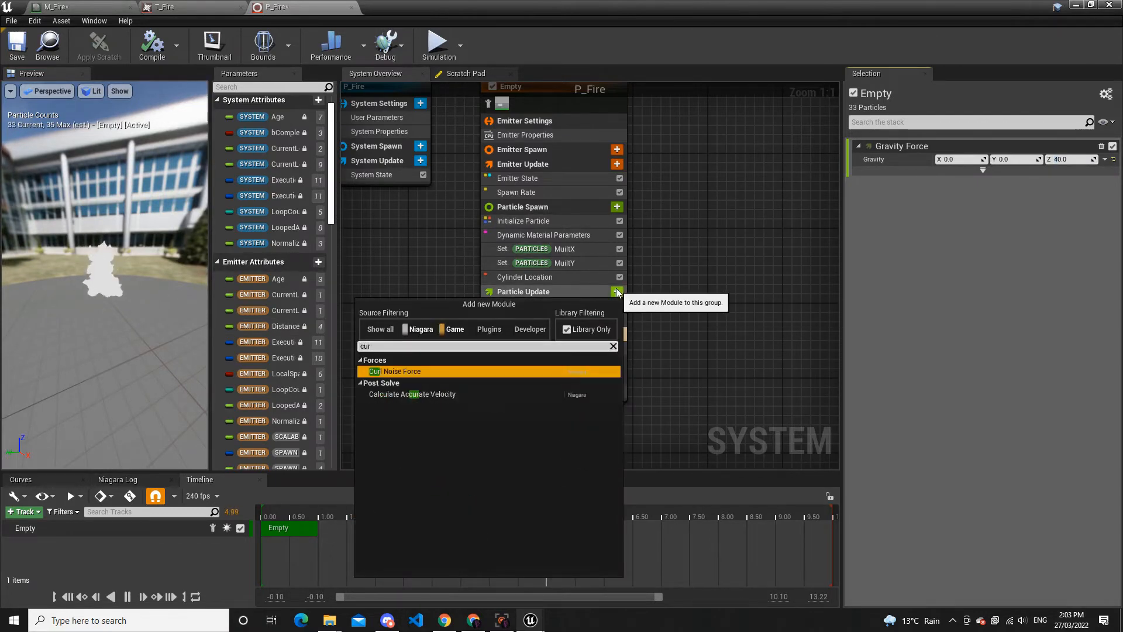
pyautogui.press('Return')
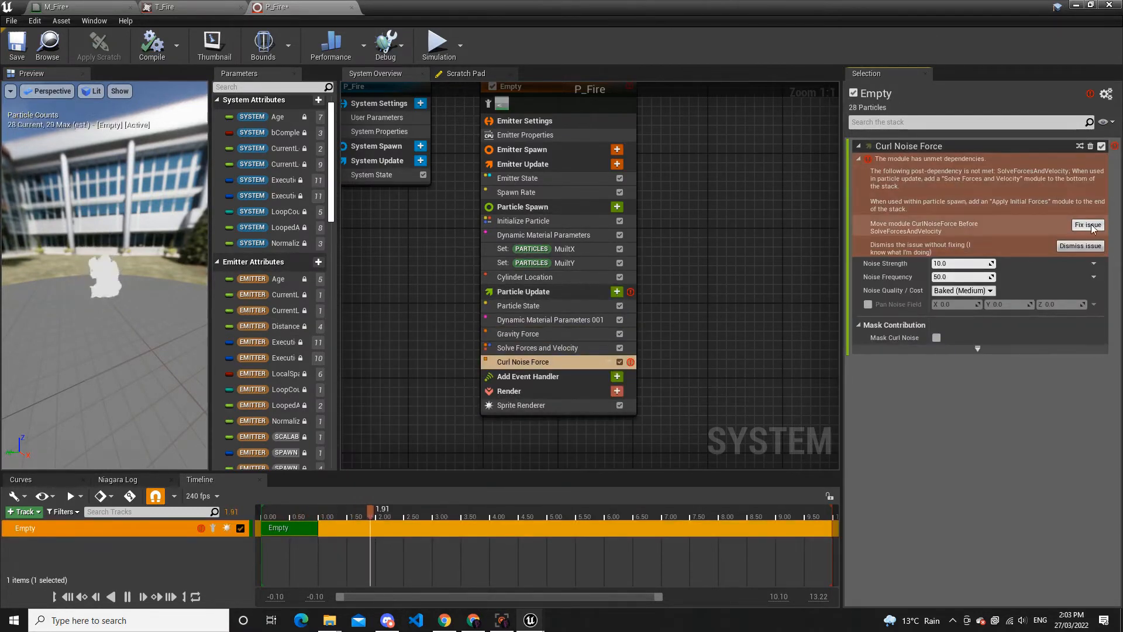
pyautogui.click(1088, 226)
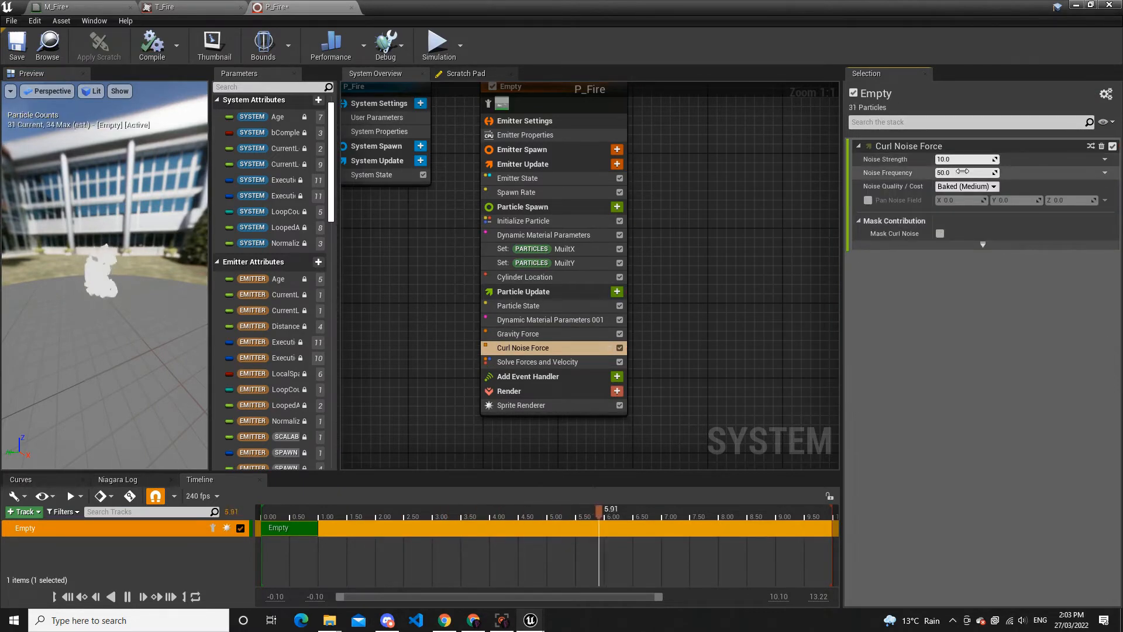
# Set the Curl Noise Force's Noise Strength to 30 and Noise Frequency to 0.05
pyautogui.moveTo(1094, 174); pyautogui.dragTo(1032, 183)
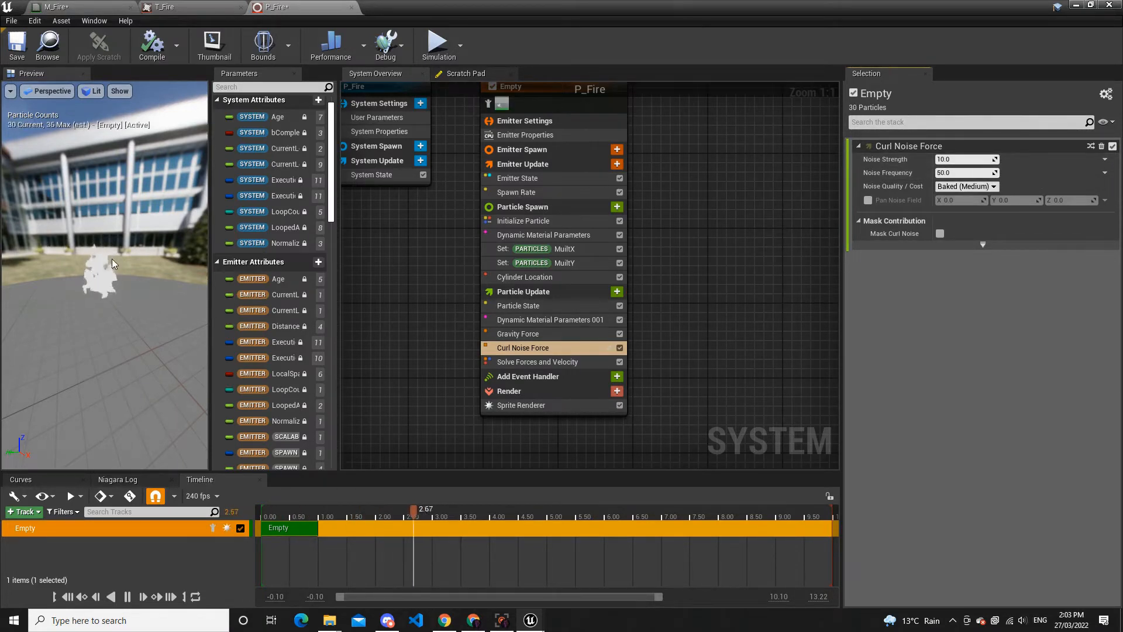
pyautogui.moveTo(118, 262)
pyautogui.mouseDown()
pyautogui.moveTo(154, 276)
pyautogui.moveTo(111, 258)
pyautogui.moveTo(135, 251)
pyautogui.mouseUp()
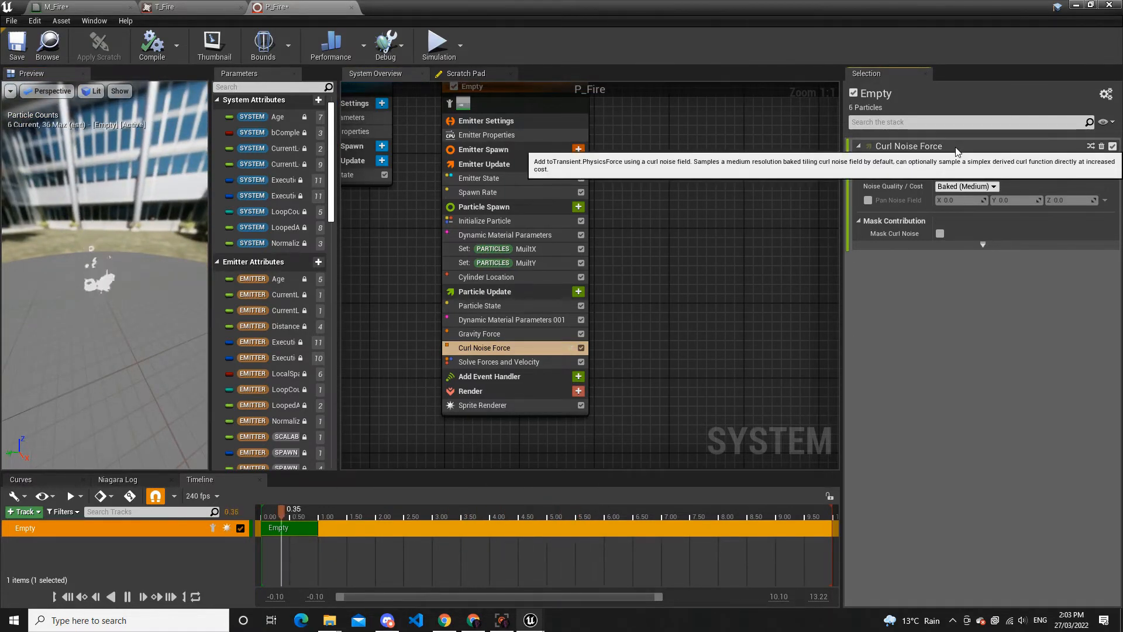
pyautogui.click(965, 159)
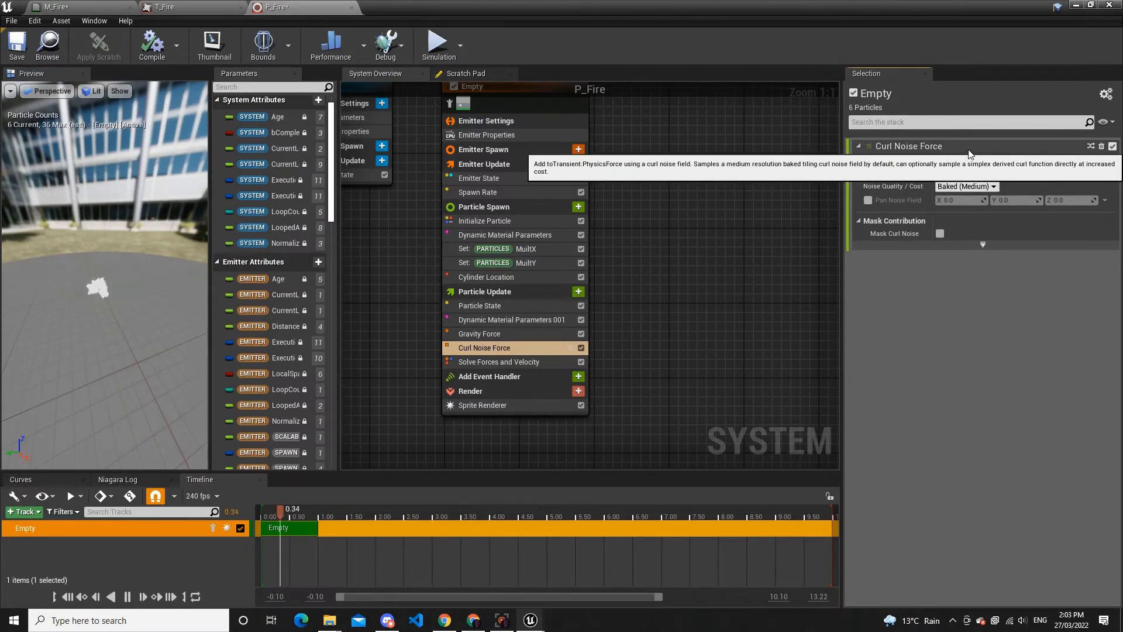
pyautogui.moveTo(114, 319); pyautogui.dragTo(88, 268)
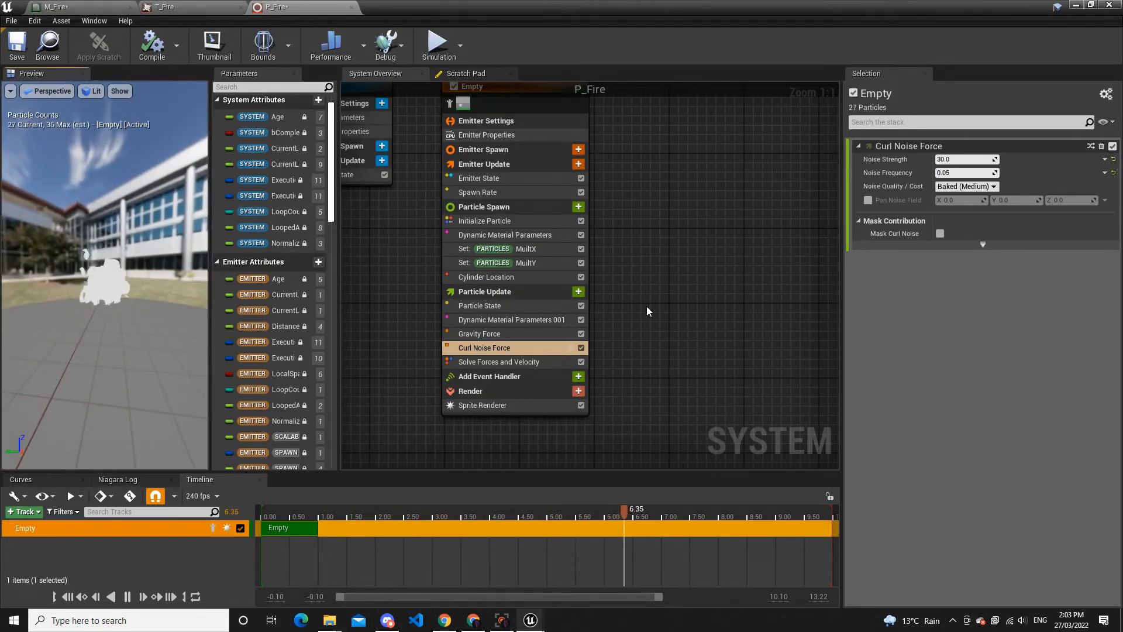
# Add a Color module to the emitter's Particle Update group
pyautogui.click(578, 292)
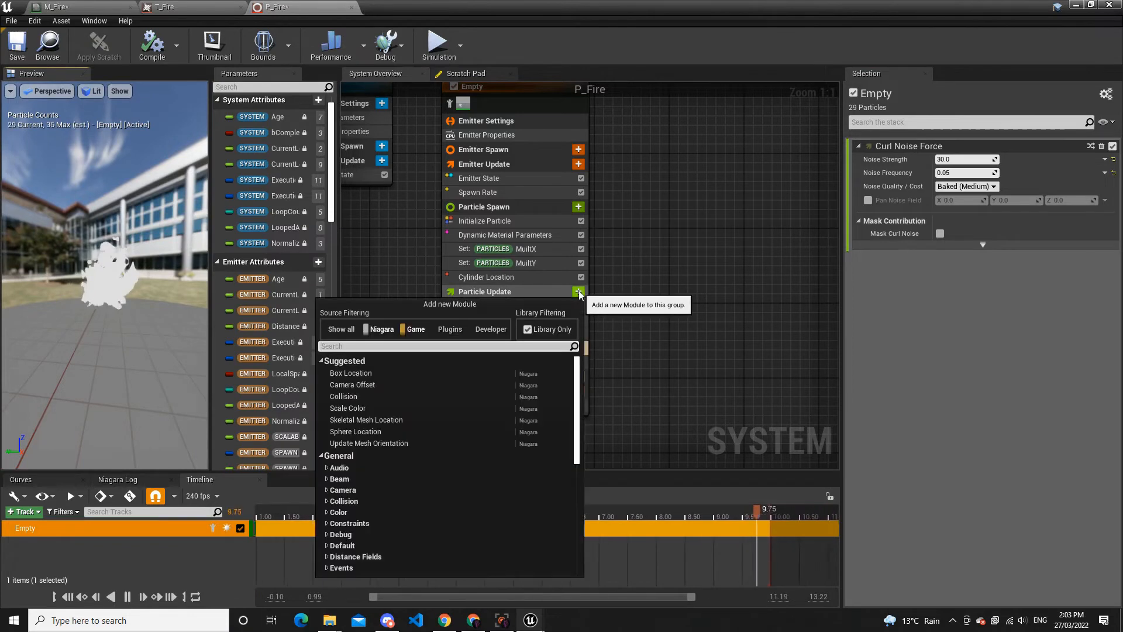
pyautogui.write('colo')
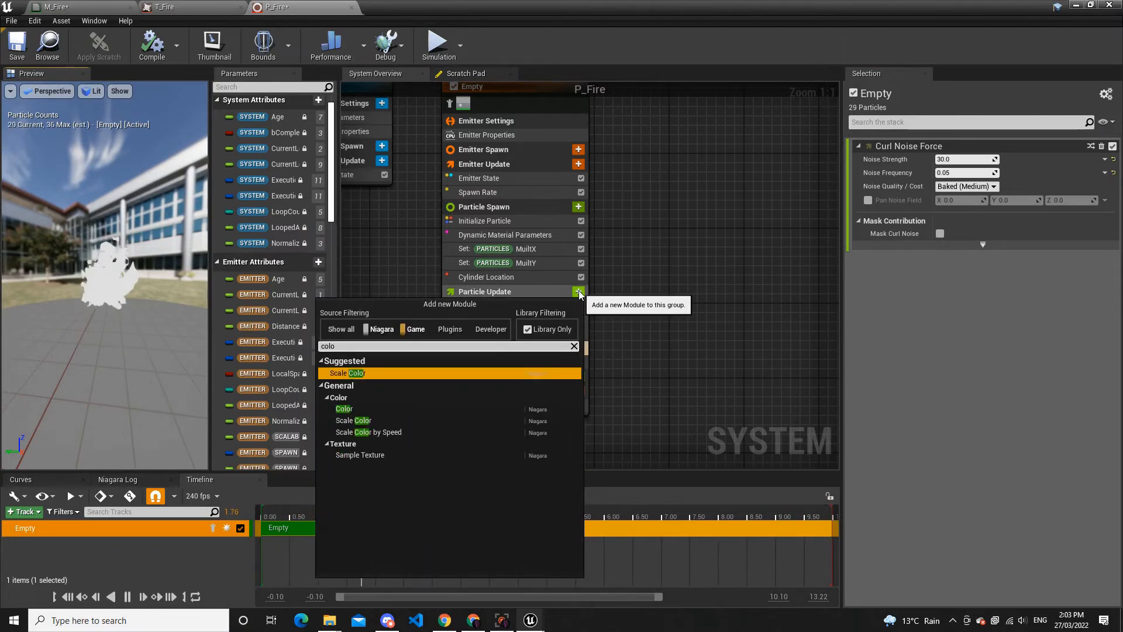
pyautogui.press('Down')
pyautogui.press('Down')
pyautogui.press('Up')
pyautogui.press('Return')
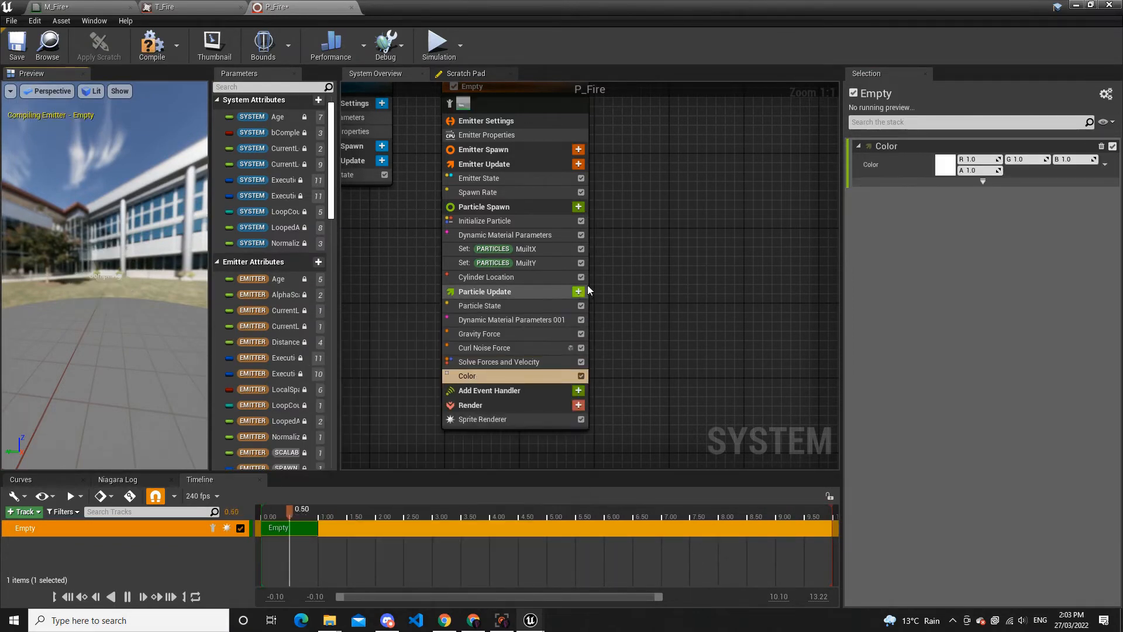
# Drive the Color module's color with Color from Curve and expand the module's advanced settings
pyautogui.click(1105, 164)
pyautogui.write('curve')
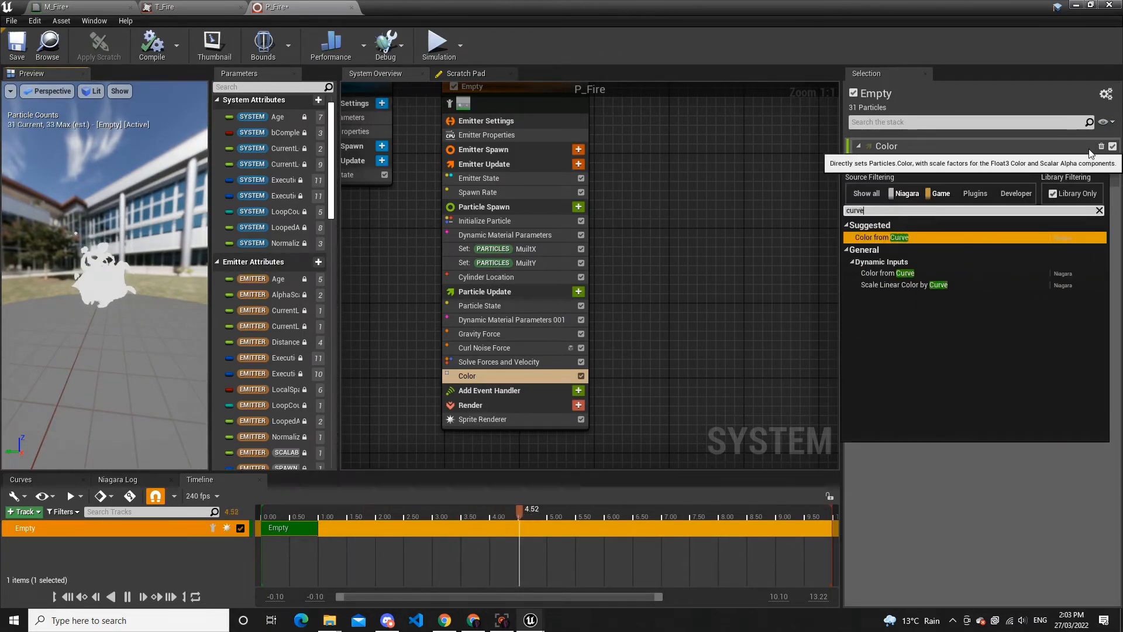
pyautogui.press('Return')
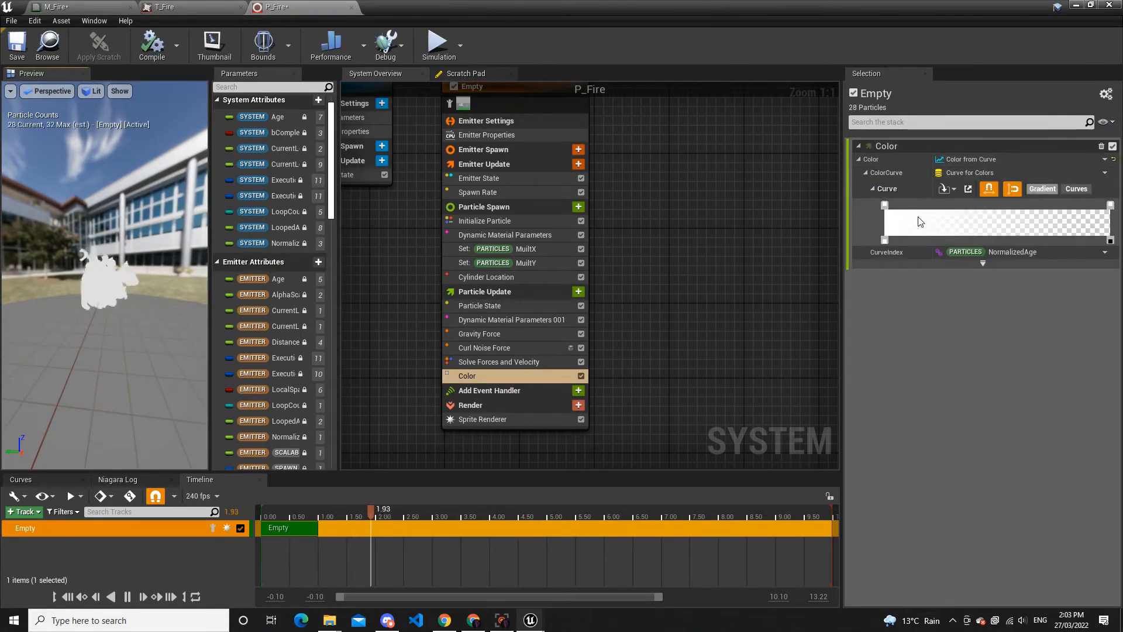
pyautogui.click(983, 264)
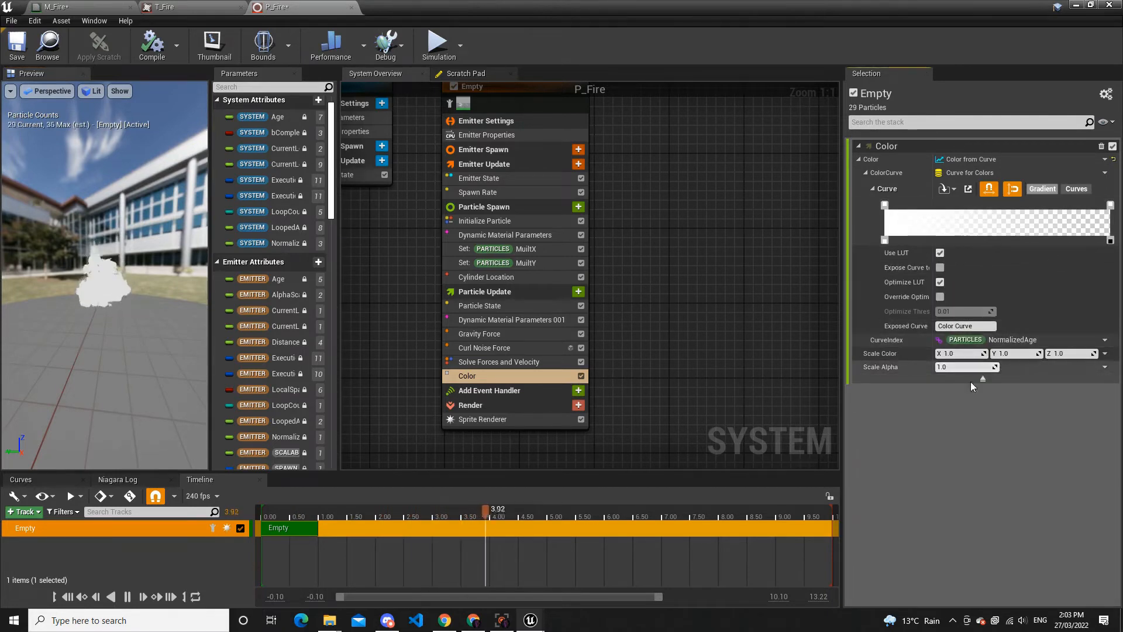
# Try a random range vector for the Color module's Scale Color and undo it
pyautogui.click(1104, 353)
pyautogui.write('ran')
pyautogui.press('Return')
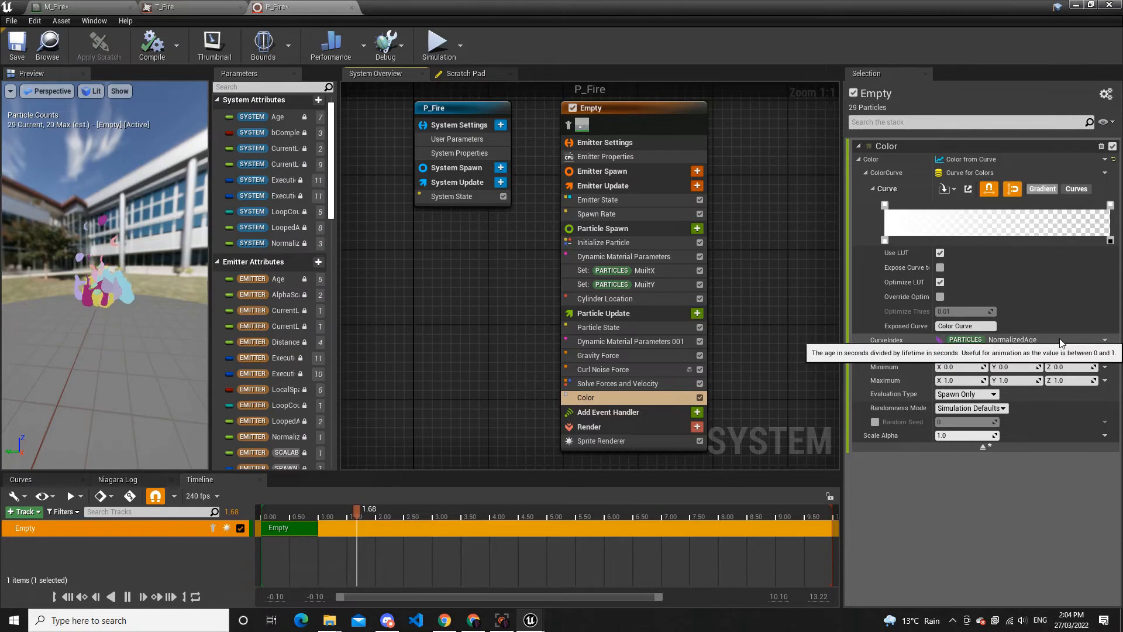
pyautogui.hotkey('ctrl', 'z')
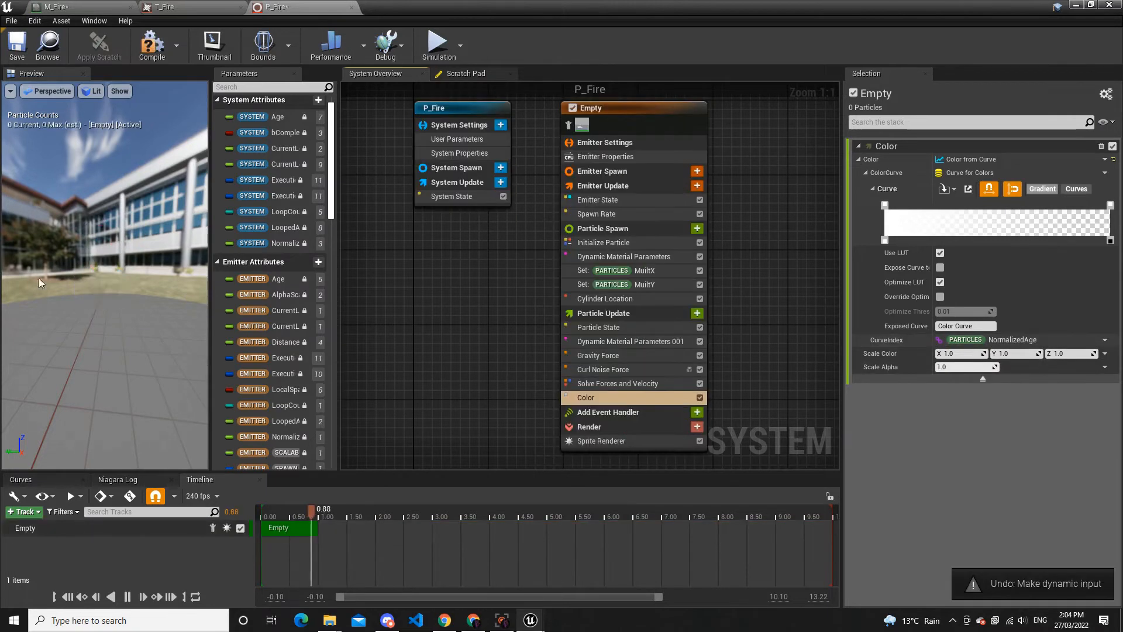
pyautogui.click(1105, 354)
pyautogui.write('in')
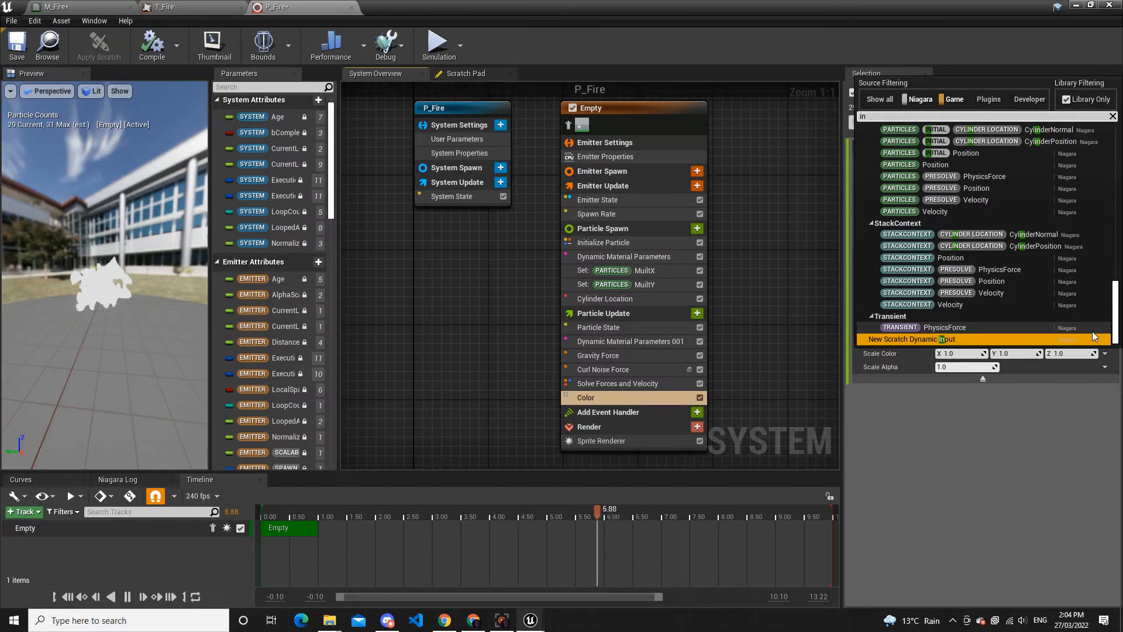
pyautogui.press('Escape')
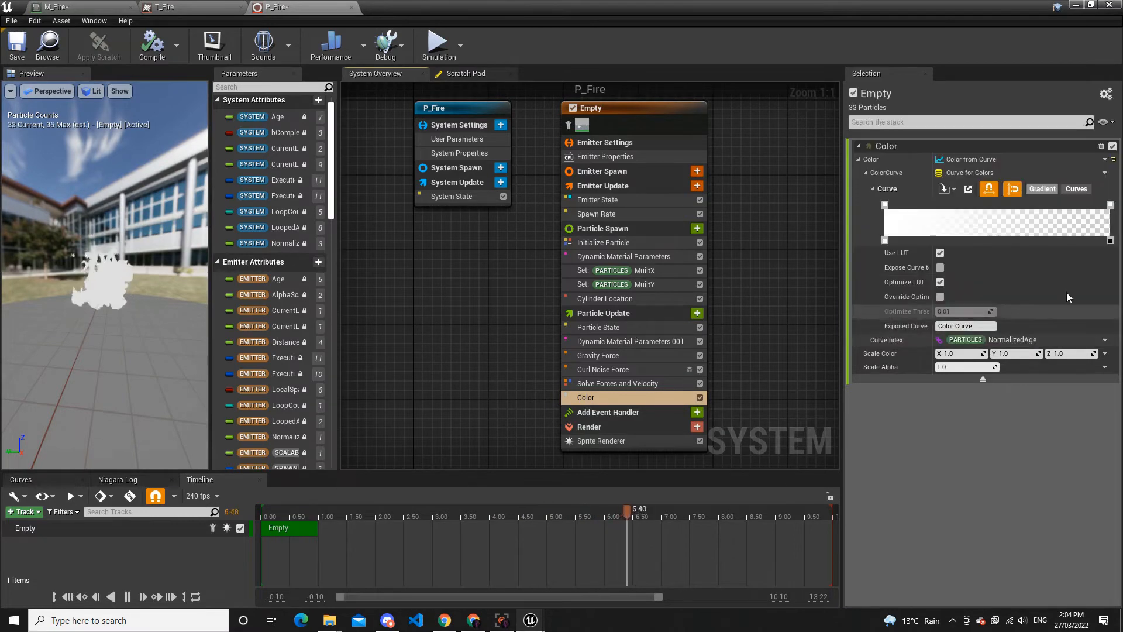
pyautogui.click(1105, 354)
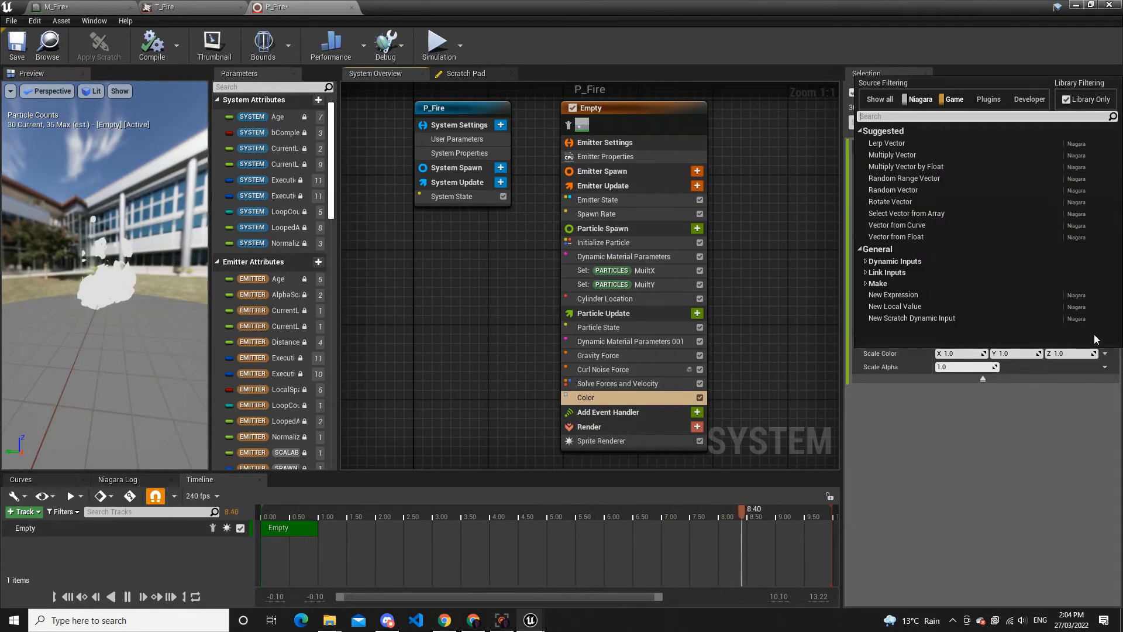
pyautogui.write('in')
pyautogui.press('BackSpace')
pyautogui.press('BackSpace')
pyautogui.press('Escape')
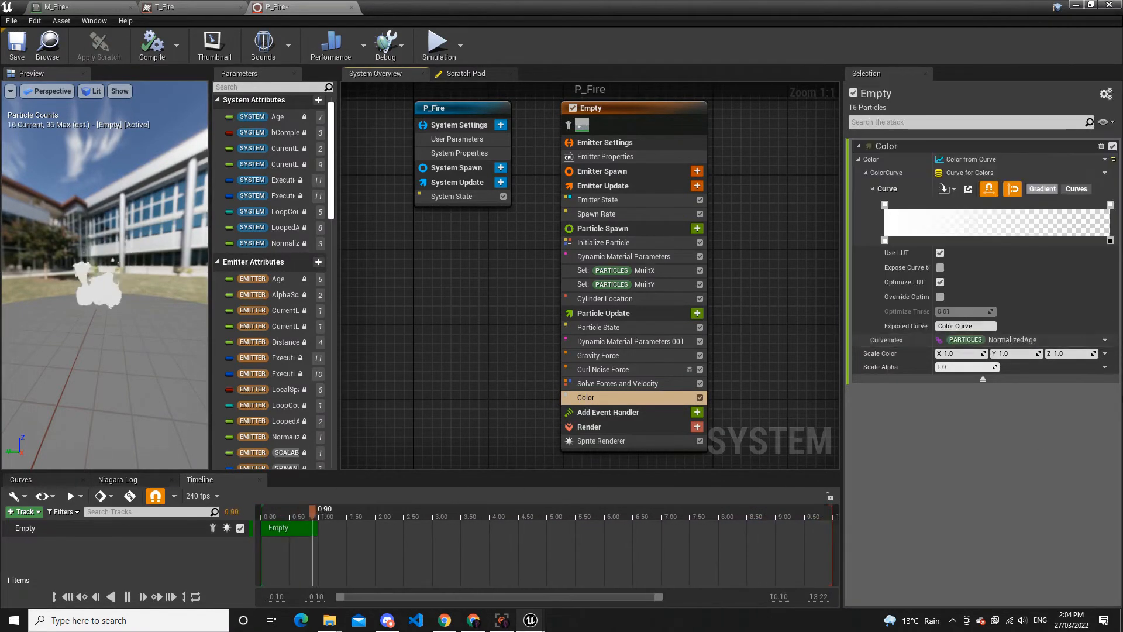
pyautogui.click(1105, 354)
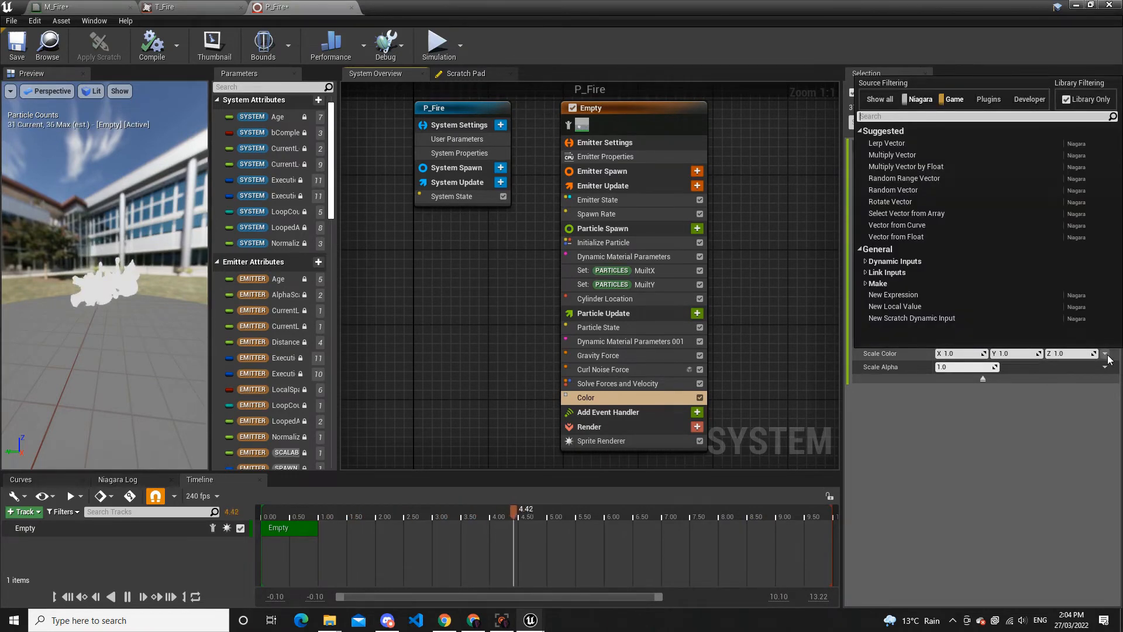
pyautogui.write('in')
pyautogui.press('BackSpace')
pyautogui.press('BackSpace')
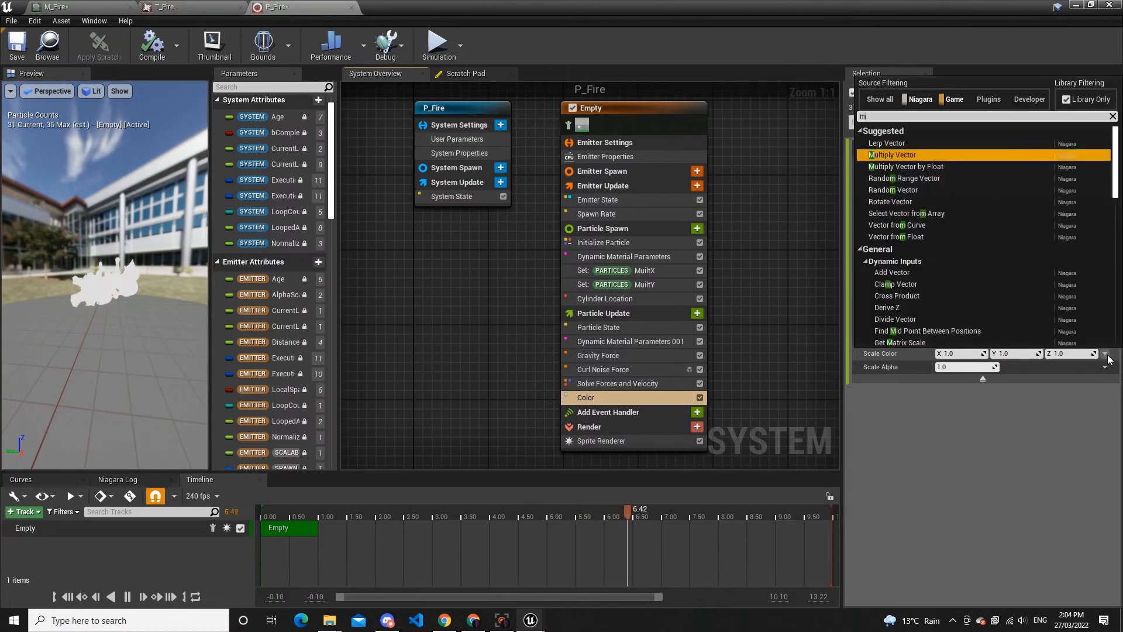
pyautogui.write('make')
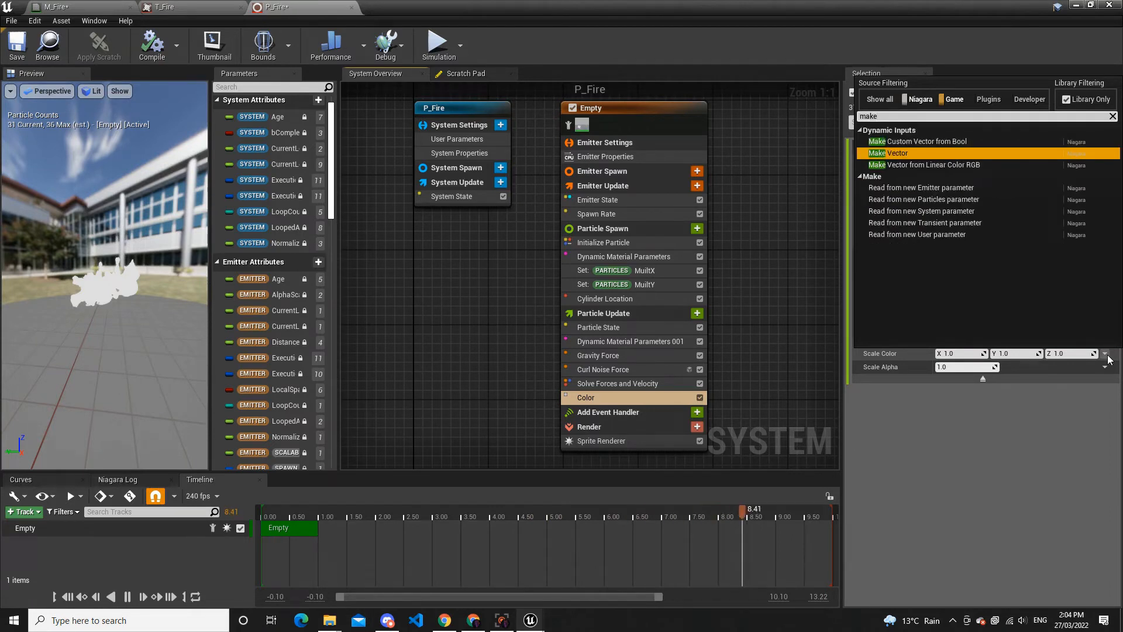
pyautogui.press('Escape')
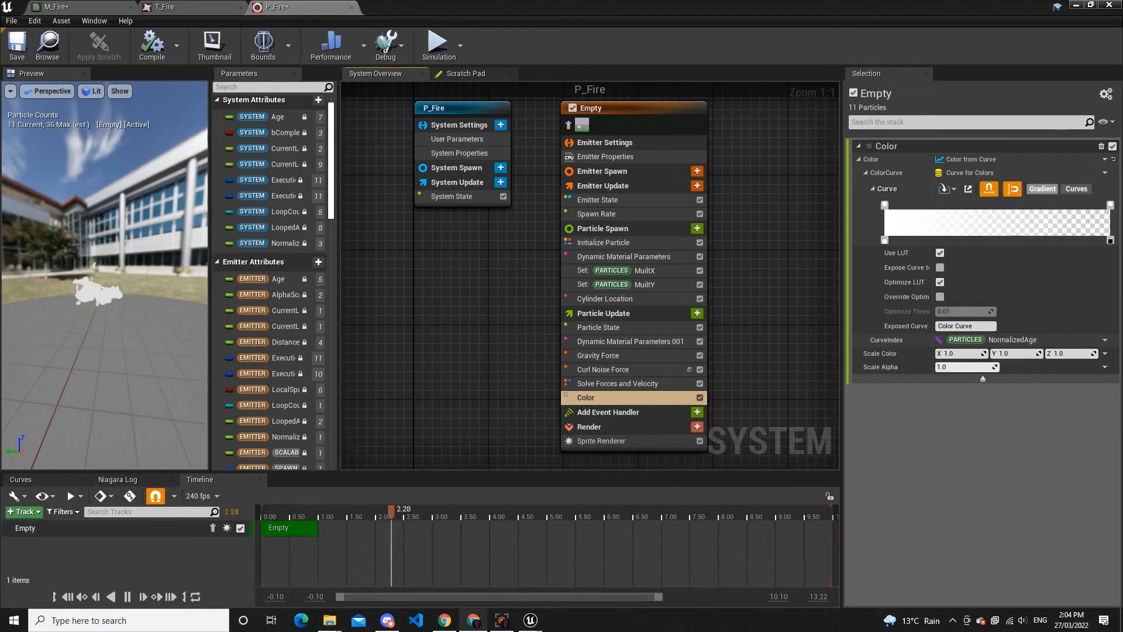
# Drive the Color module's Scale Color with Vector from Float and set its Value to 100
pyautogui.click(1105, 353)
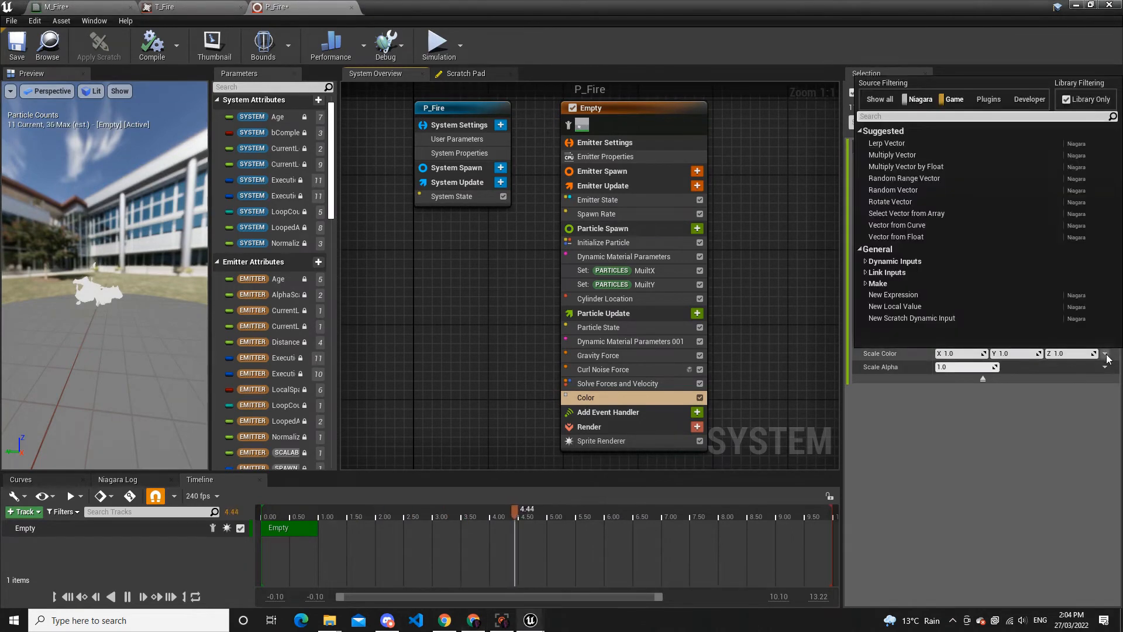
pyautogui.write('fl')
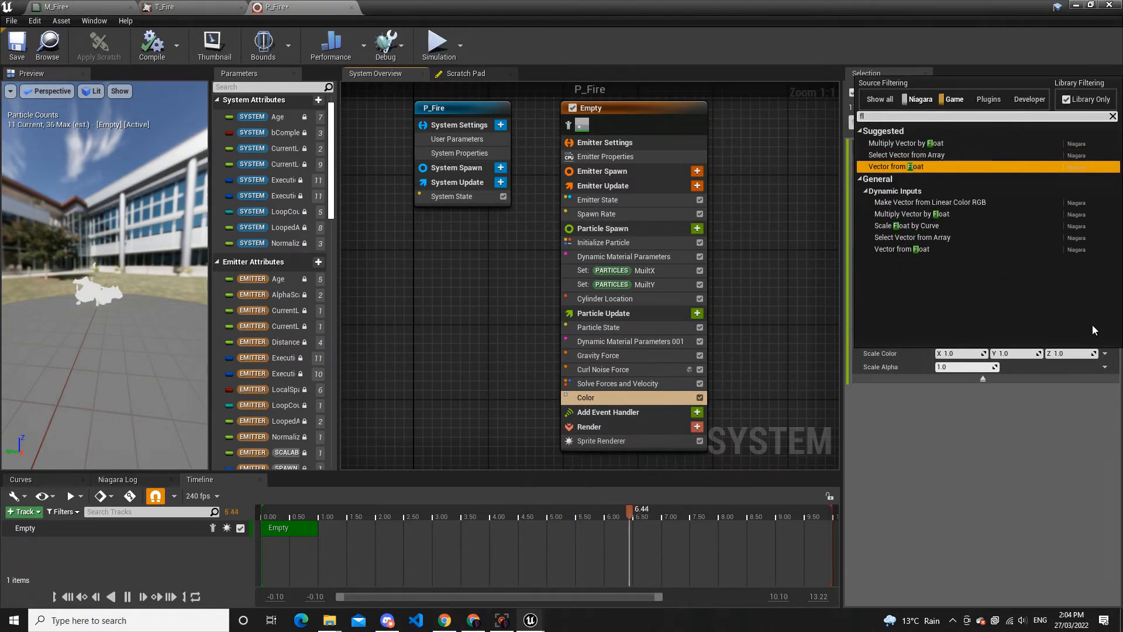
pyautogui.press('Return')
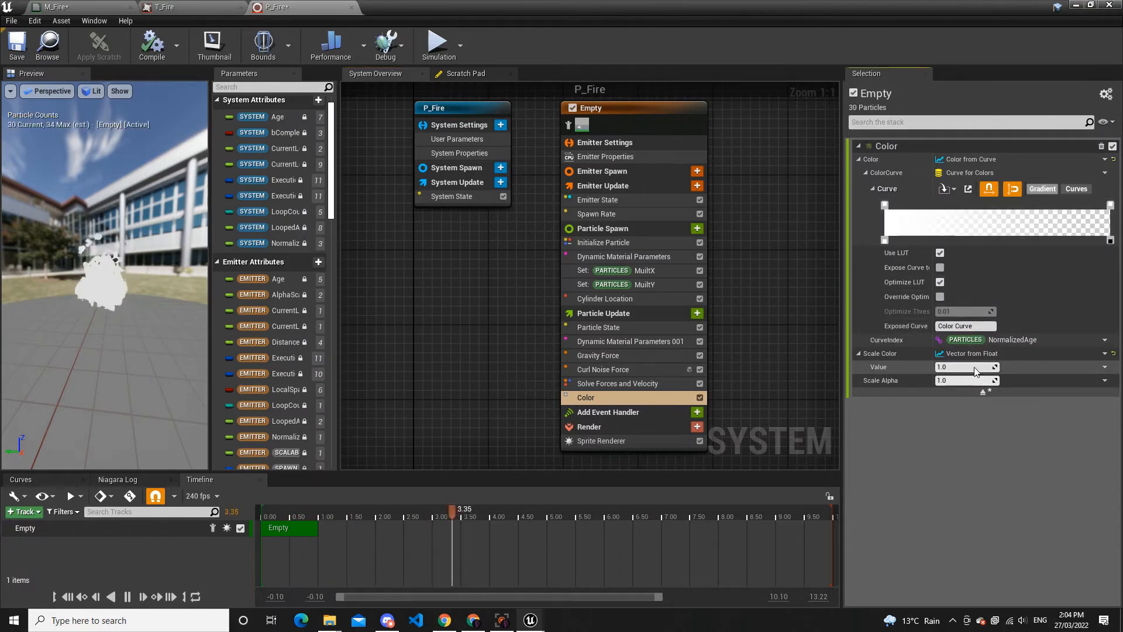
pyautogui.moveTo(973, 367); pyautogui.dragTo(1076, 367)
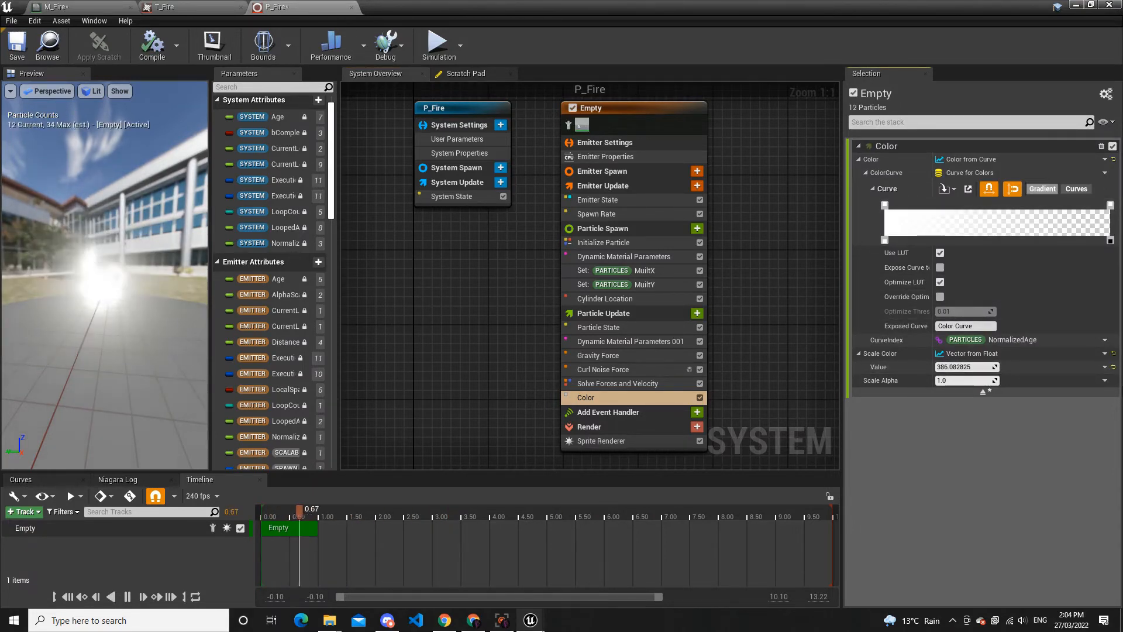
pyautogui.click(973, 366)
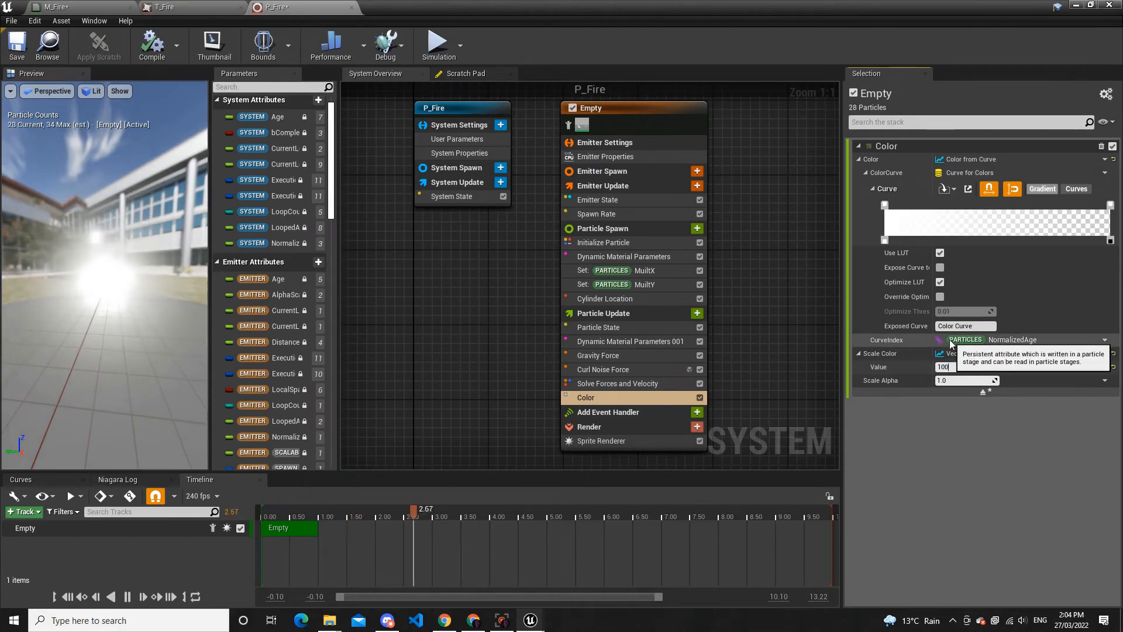
pyautogui.write('100')
pyautogui.press('Return')
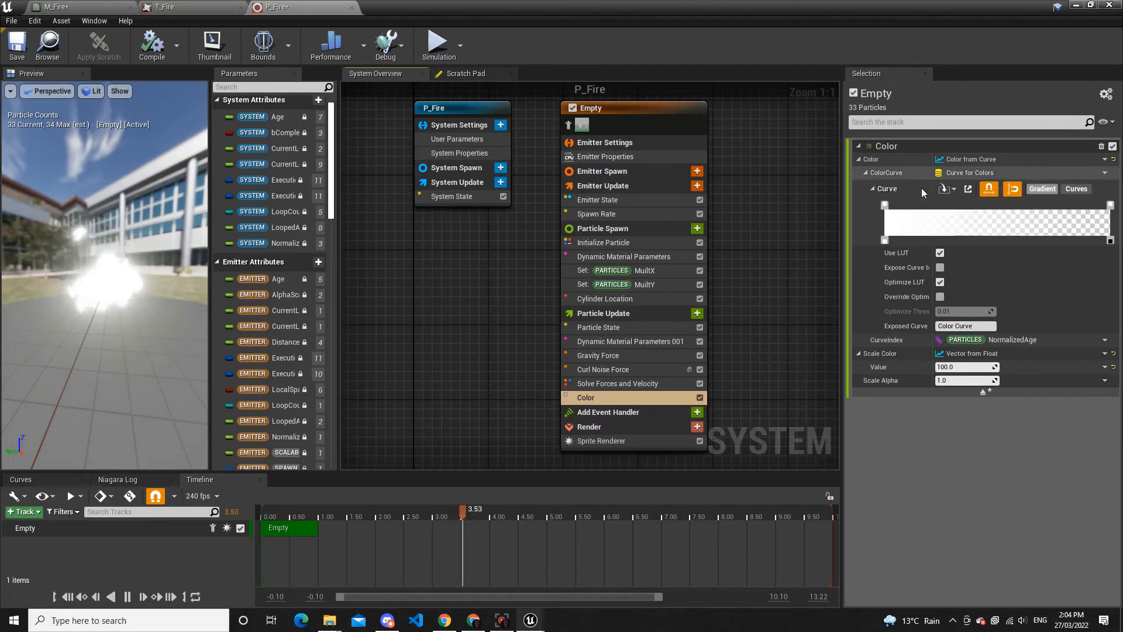
# Set the color gradient's end key to a saturated blue, about R 0, G 0.089, B 1
pyautogui.doubleClick(1110, 205)
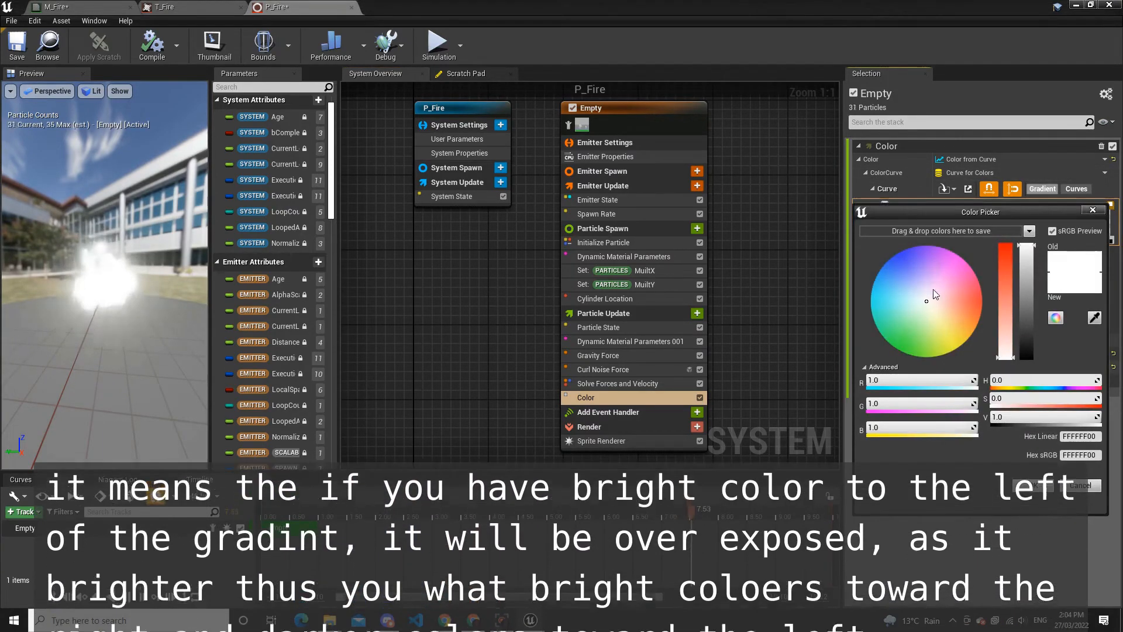
pyautogui.moveTo(932, 289); pyautogui.dragTo(866, 246)
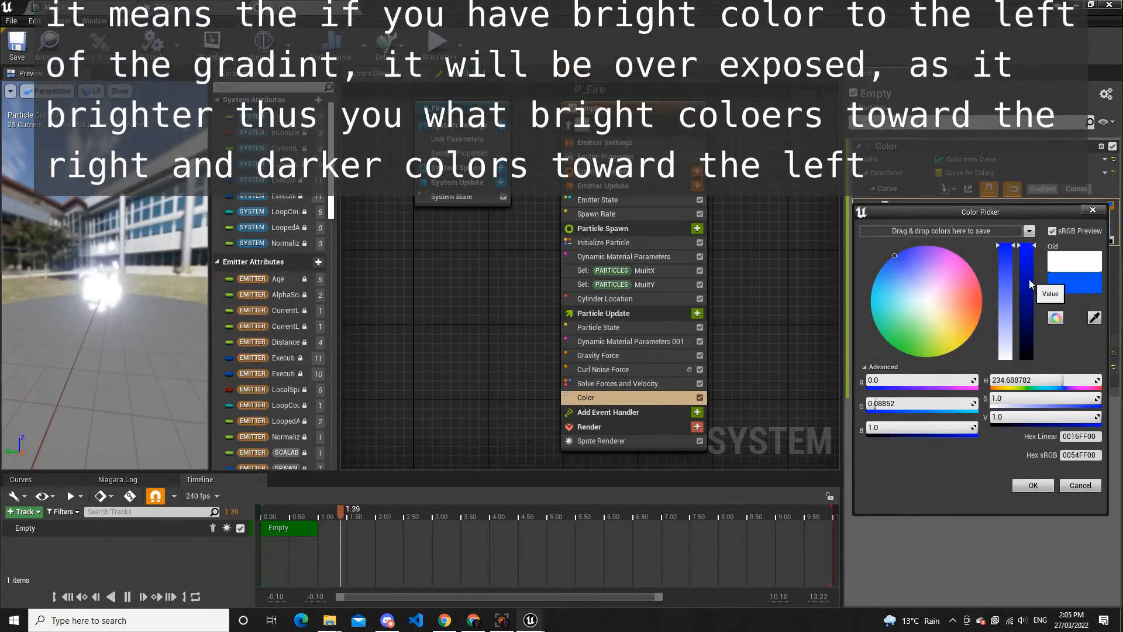
pyautogui.moveTo(1033, 307); pyautogui.dragTo(1032, 137)
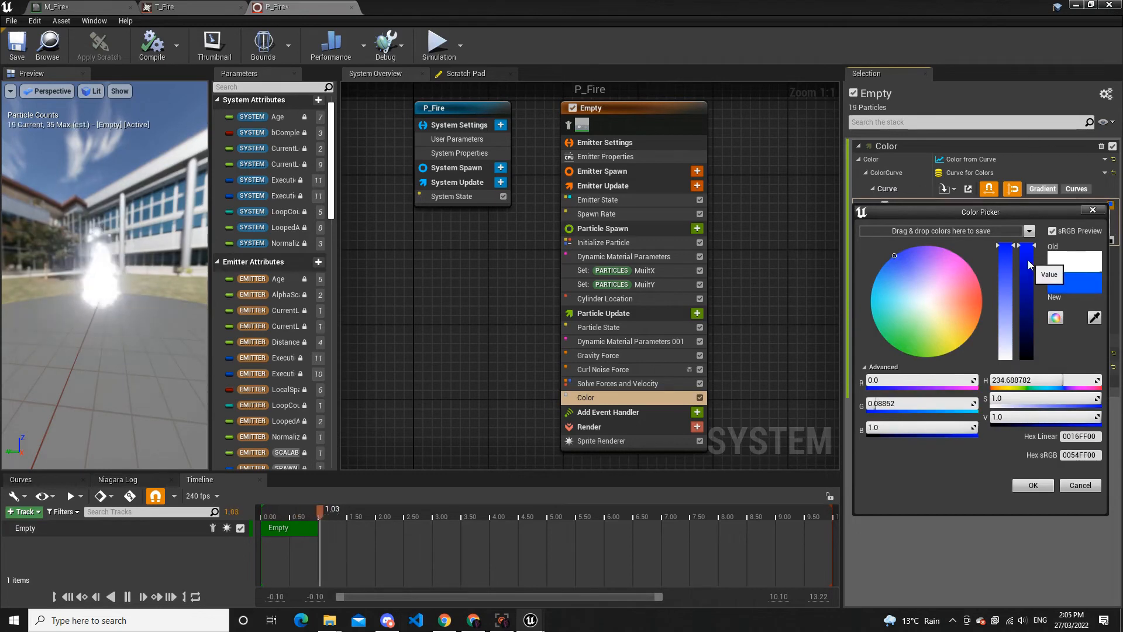
pyautogui.click(1033, 485)
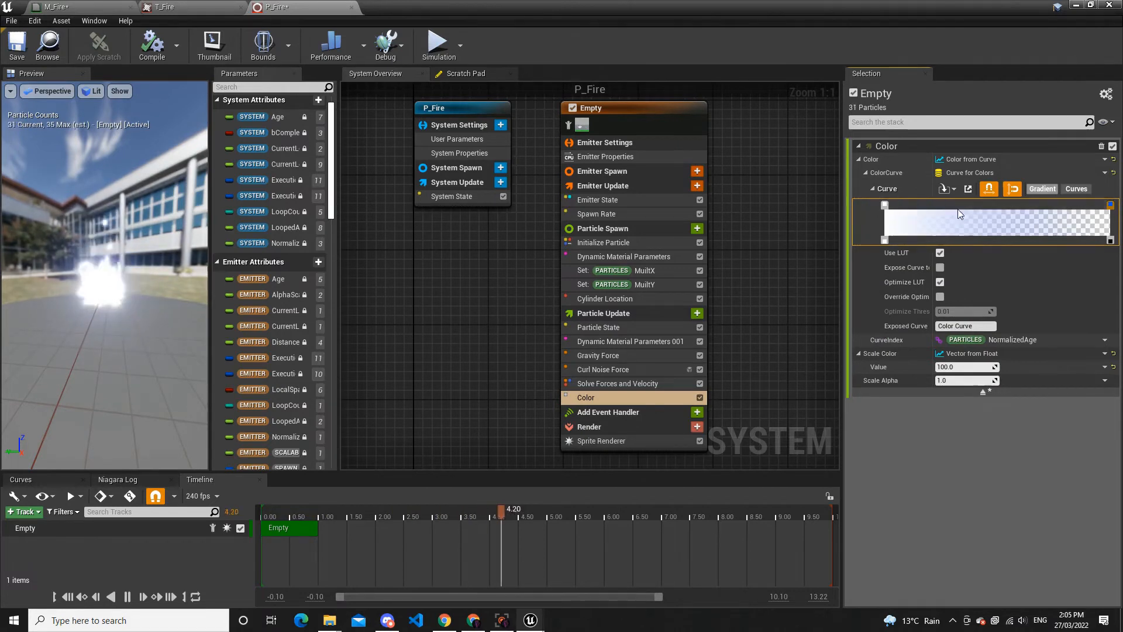
# Recolor the color gradient's original start key to a dark orange-red and move the blue key to the gradient's start
pyautogui.doubleClick(883, 206)
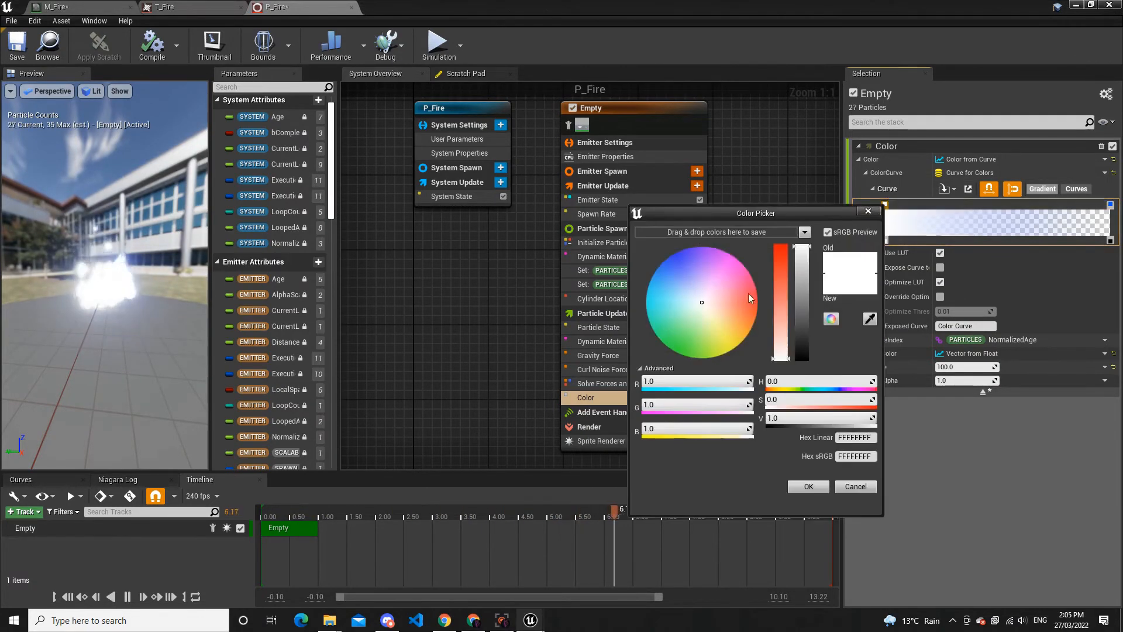
pyautogui.moveTo(704, 303); pyautogui.dragTo(760, 311)
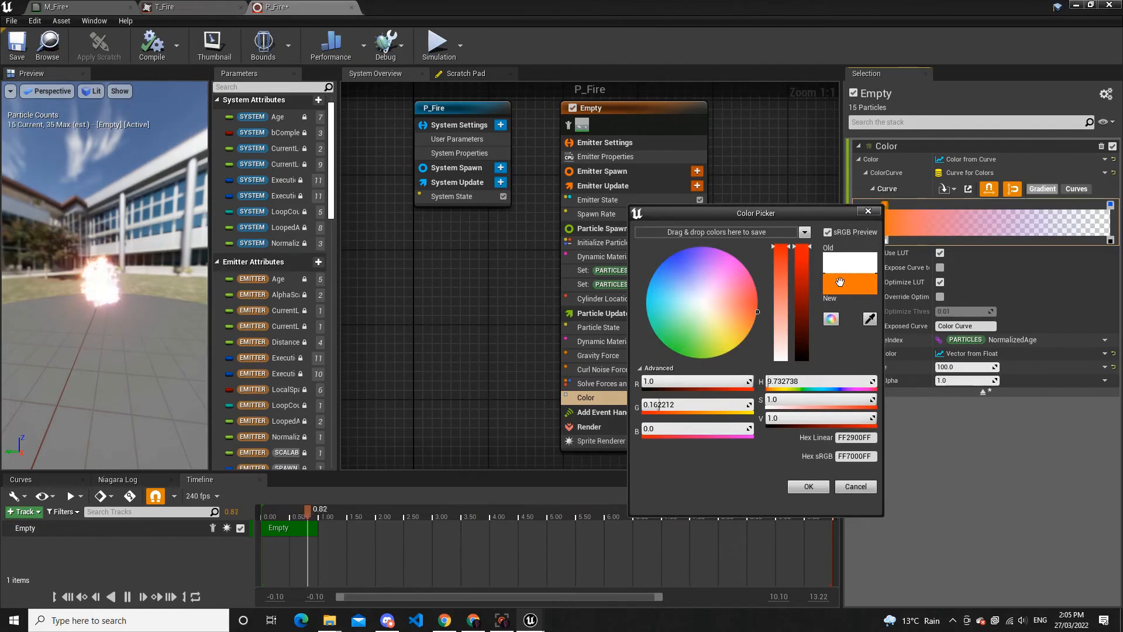
pyautogui.moveTo(811, 264); pyautogui.dragTo(807, 328)
pyautogui.click(935, 203)
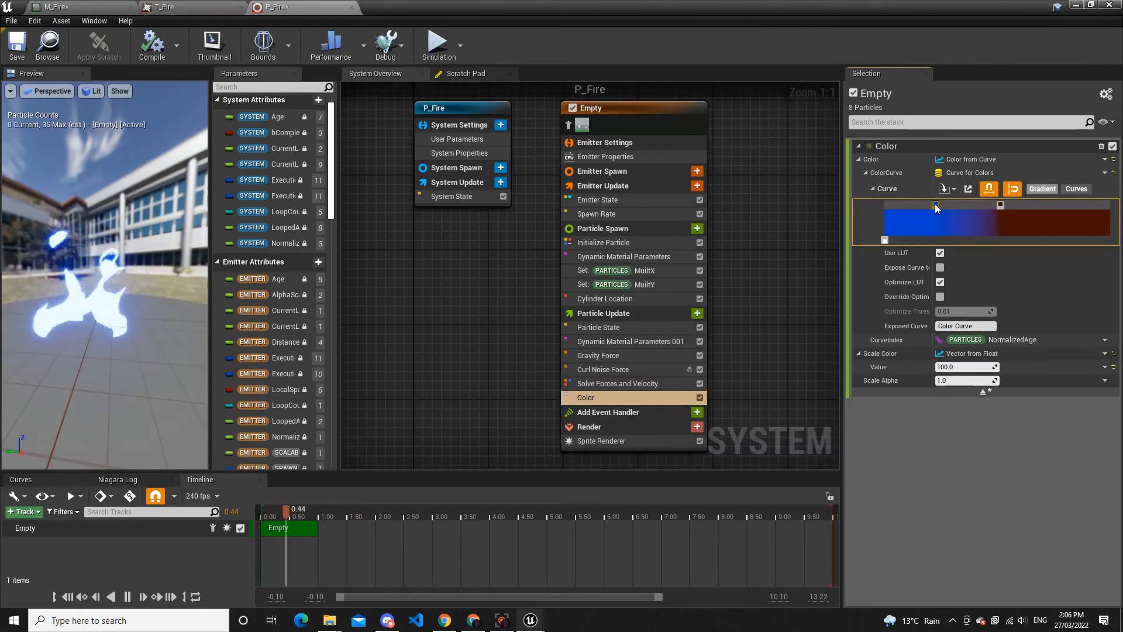
pyautogui.moveTo(936, 205); pyautogui.dragTo(883, 205)
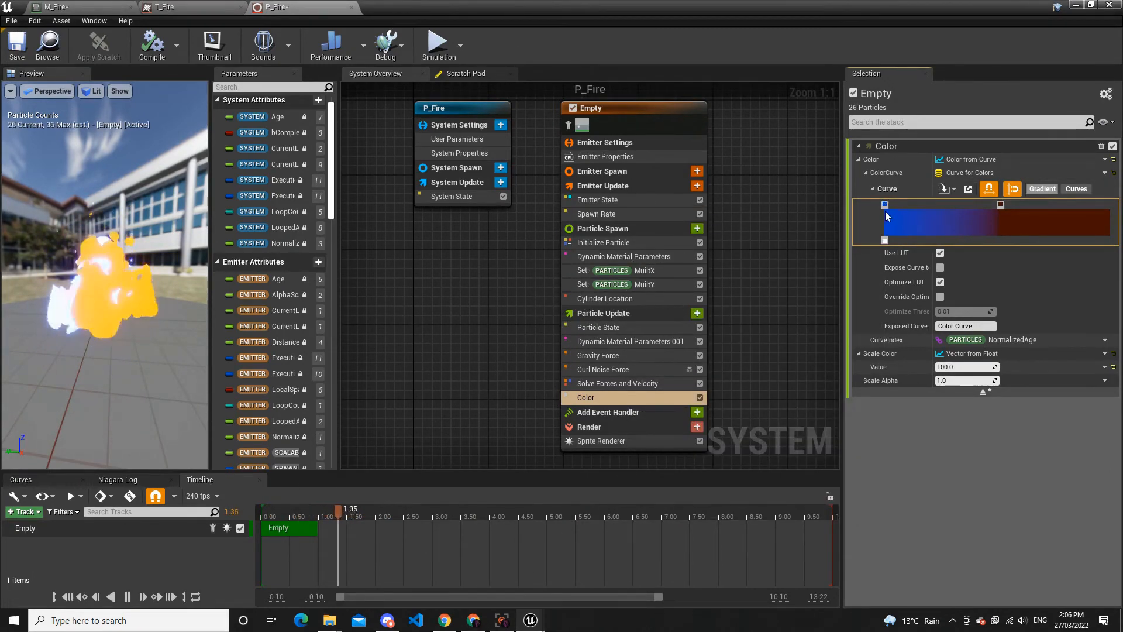
# Change the blue start key of the color gradient to near-black so it fades into the dark orange-red
pyautogui.doubleClick(884, 207)
pyautogui.moveTo(703, 308); pyautogui.dragTo(802, 361)
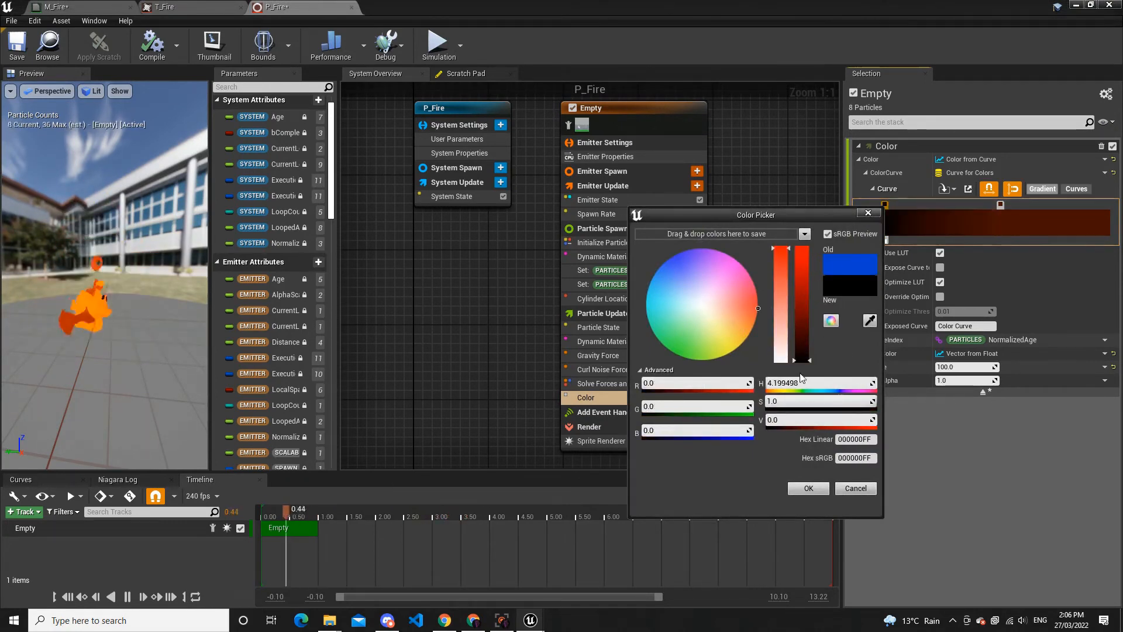
pyautogui.click(808, 488)
pyautogui.moveTo(136, 266)
pyautogui.mouseDown()
pyautogui.moveTo(70, 258)
pyautogui.moveTo(136, 265)
pyautogui.mouseUp()
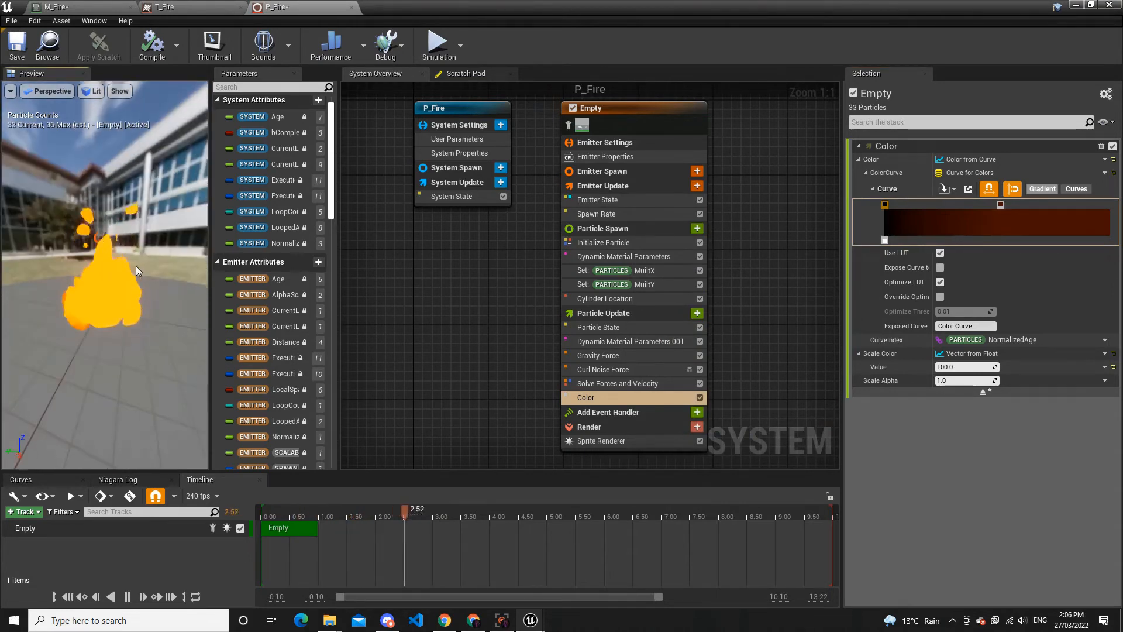
pyautogui.doubleClick(885, 205)
pyautogui.moveTo(706, 306); pyautogui.dragTo(739, 240)
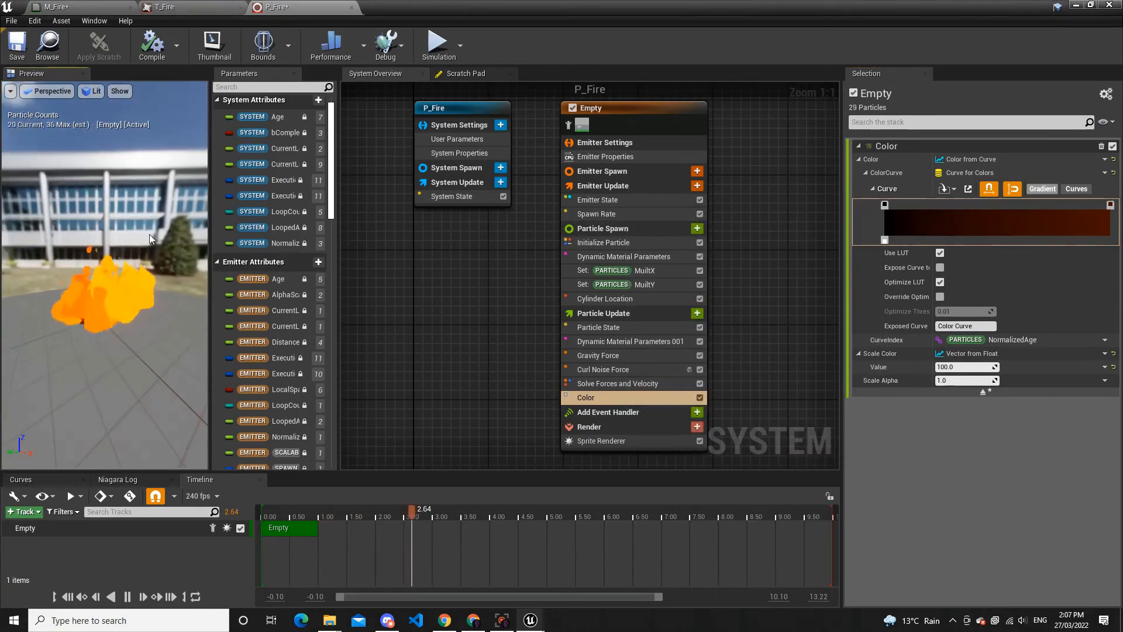
pyautogui.scroll(-5, 120, 246)
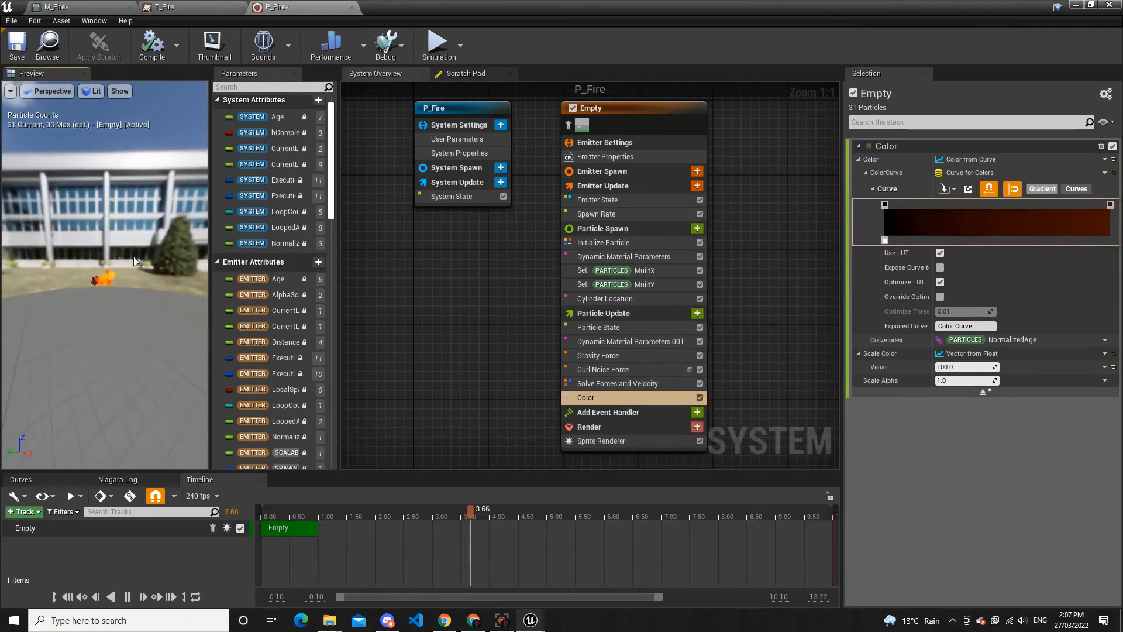
pyautogui.scroll(5, 134, 261)
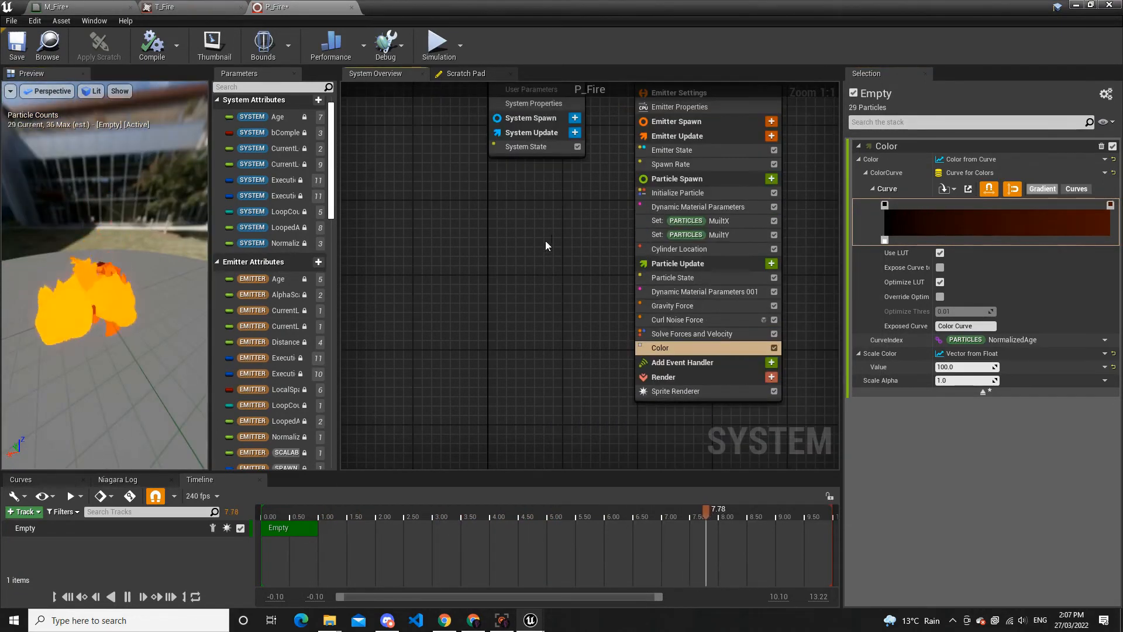
pyautogui.scroll(-5, 143, 283)
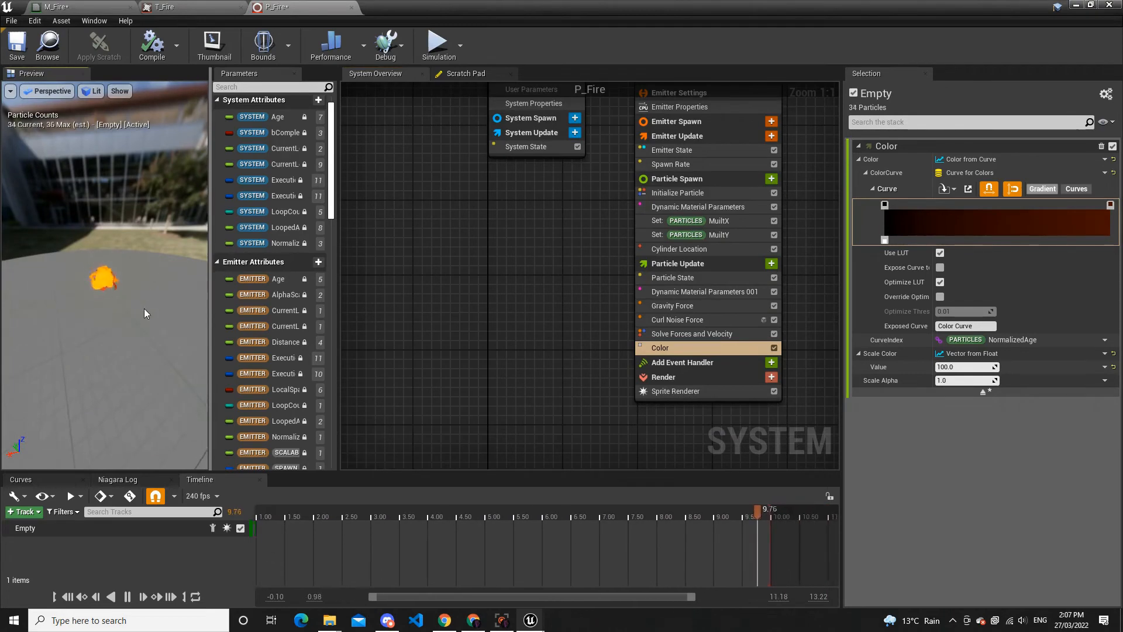
pyautogui.scroll(5, 148, 299)
pyautogui.scroll(-4, 150, 286)
pyautogui.moveTo(150, 282); pyautogui.dragTo(163, 260)
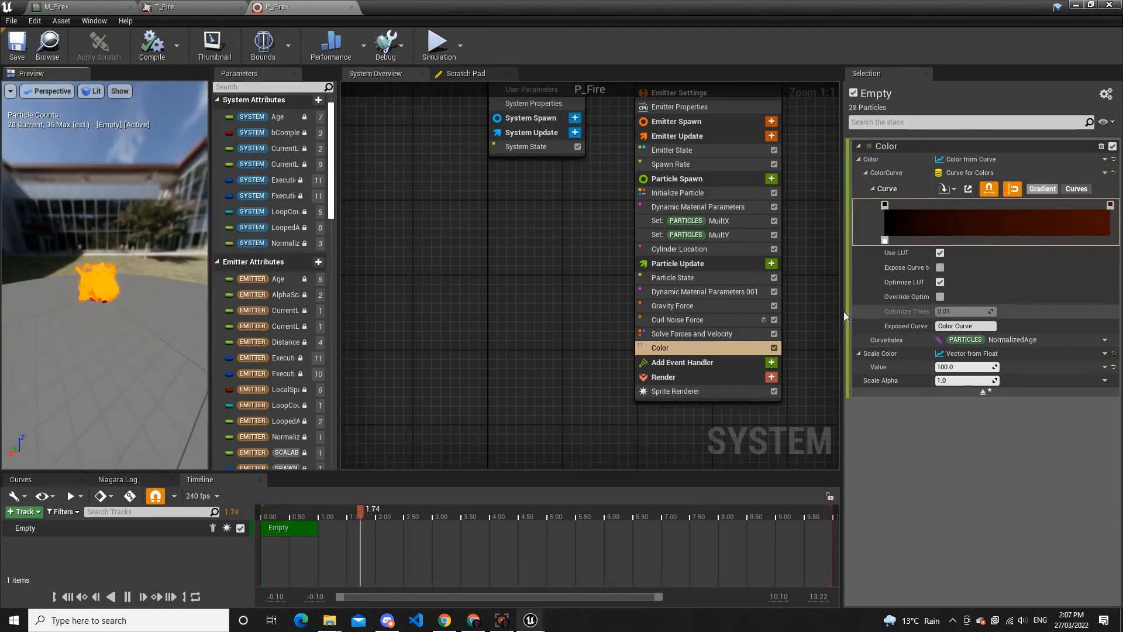
# Add a Scale Sprite Size module to the emitter's Particle Update group
pyautogui.click(771, 263)
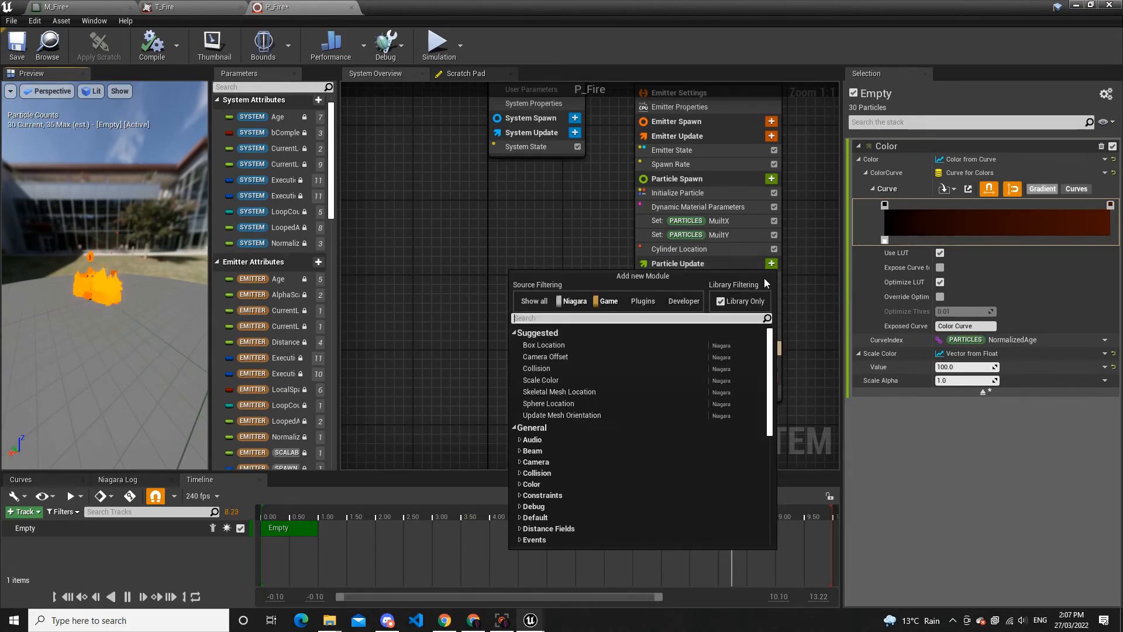
pyautogui.write('col')
pyautogui.press('BackSpace')
pyautogui.press('BackSpace')
pyautogui.press('BackSpace')
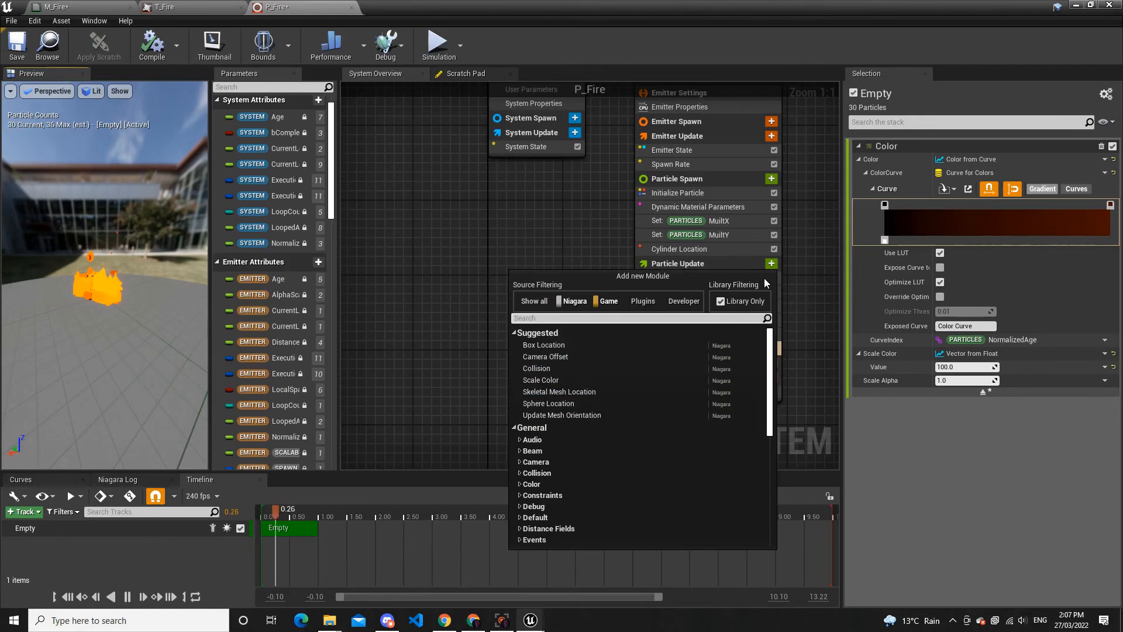
pyautogui.write('scale sp')
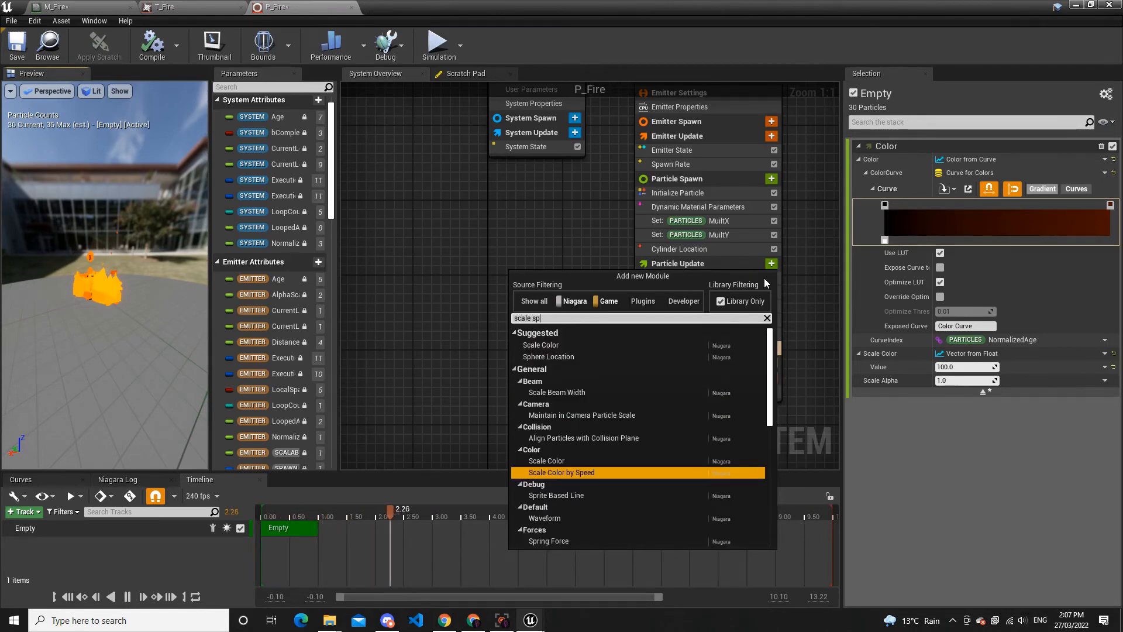
pyautogui.write('ri')
pyautogui.press('Return')
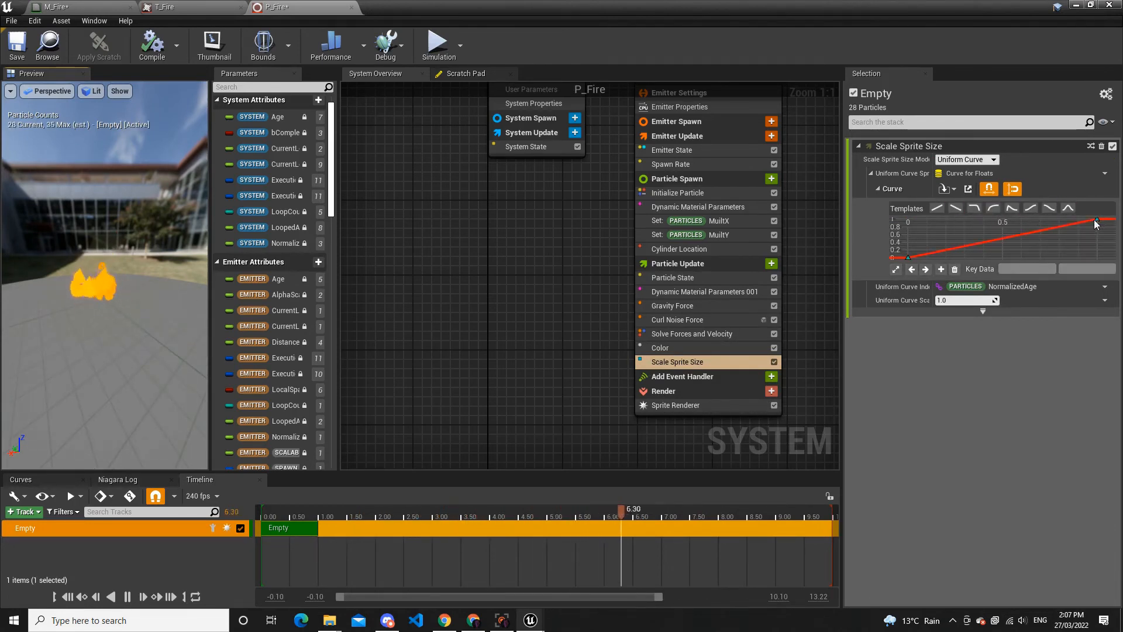
# Apply the bell-shaped curve template, rising and falling back to zero, to the Scale Sprite Size uniform curve
pyautogui.click(1068, 208)
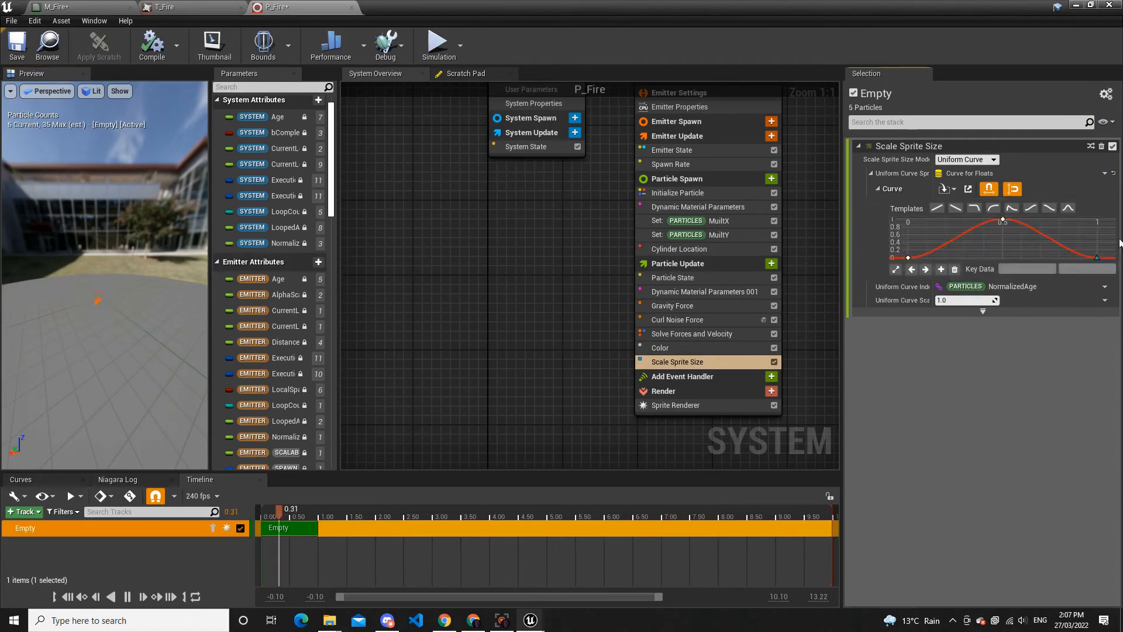
pyautogui.moveTo(1069, 276); pyautogui.dragTo(1067, 277)
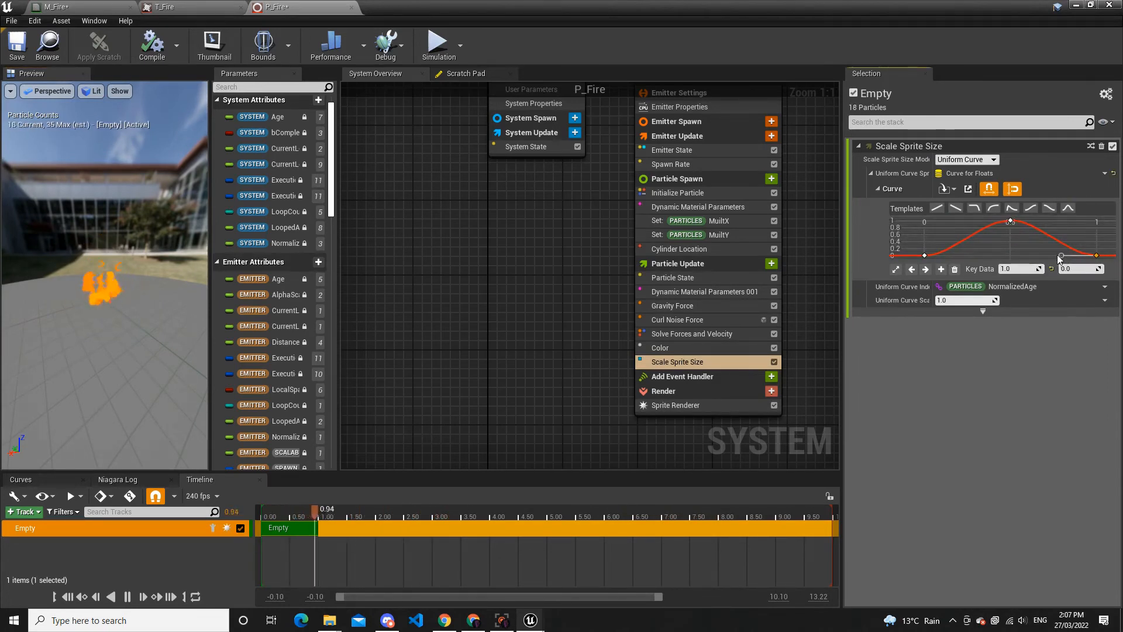
pyautogui.moveTo(1062, 257); pyautogui.dragTo(1073, 248)
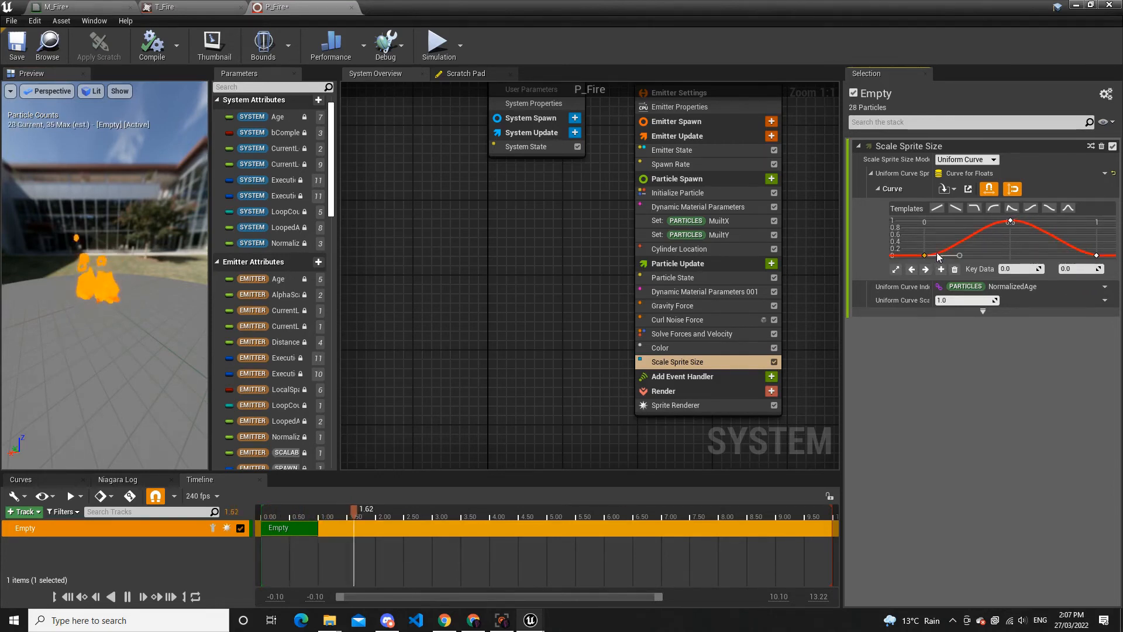
# Try moving the size curve's middle key to time 0.6 and value 2.875, and undo the move
pyautogui.scroll(-2, 1006, 232)
pyautogui.scroll(-2, 1060, 223)
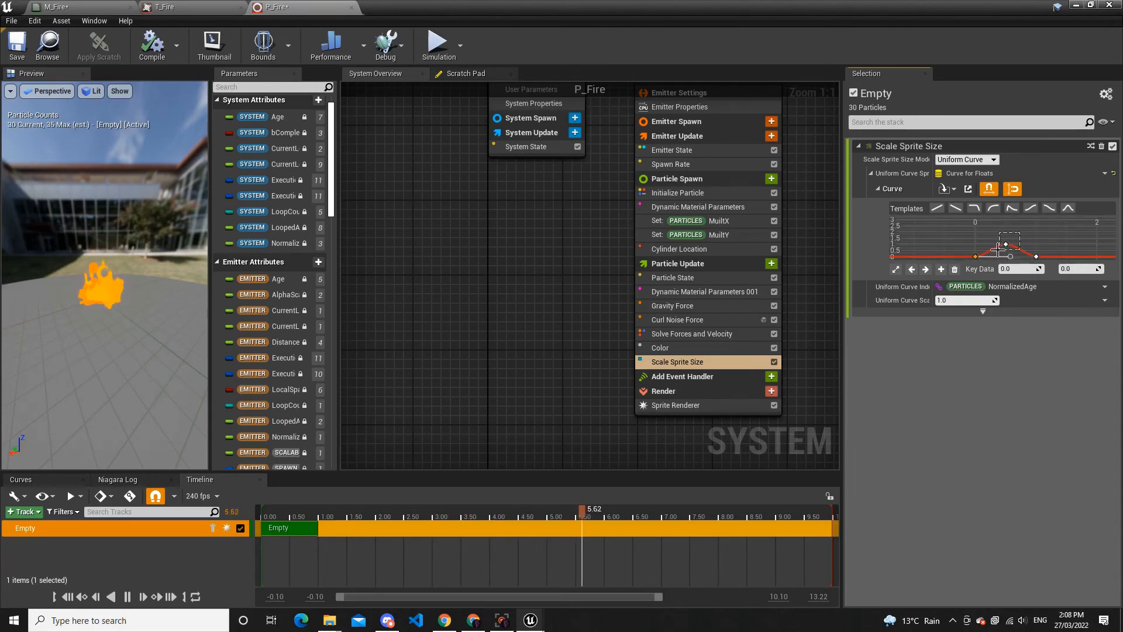
pyautogui.moveTo(1005, 248); pyautogui.dragTo(1013, 222)
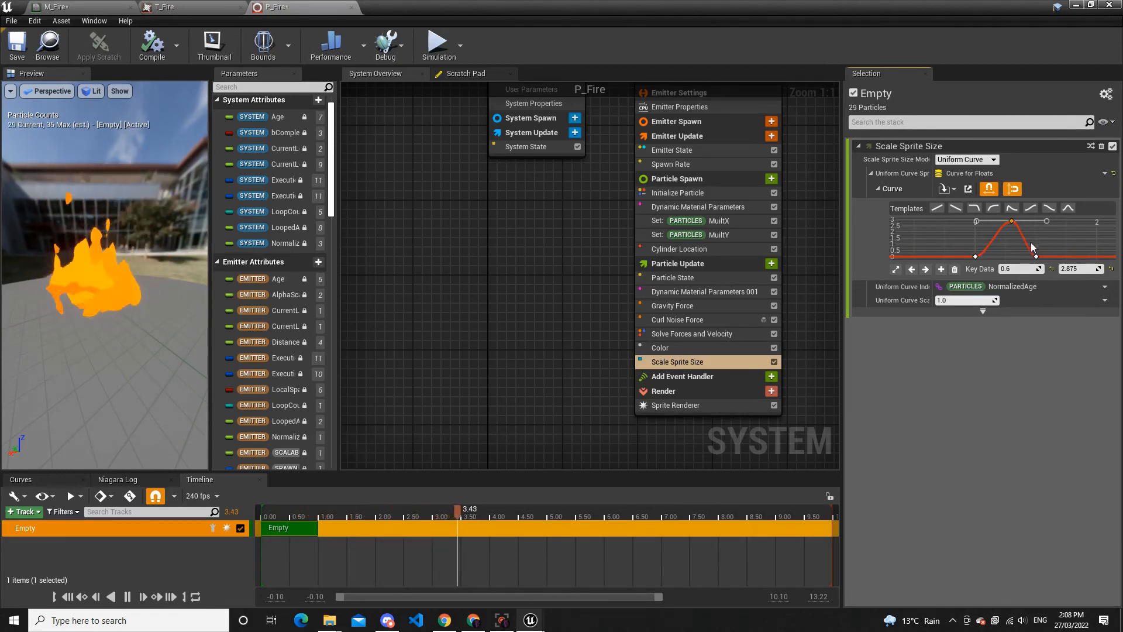
pyautogui.hotkey('ctrl', 'z')
pyautogui.hotkey('ctrl', 'z')
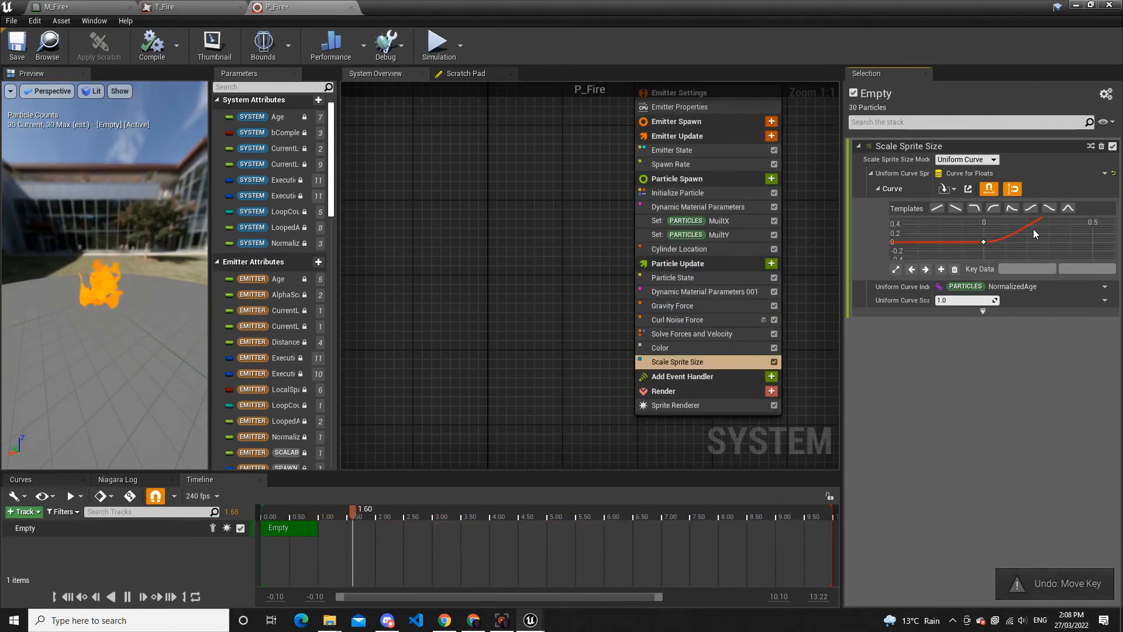
# Steepen the tangent of the size curve's start key so the sprites grow faster early in life
pyautogui.click(984, 241)
pyautogui.scroll(-1, 1043, 237)
pyautogui.scroll(-1, 1010, 236)
pyautogui.moveTo(1011, 236)
pyautogui.mouseDown(button='right')
pyautogui.moveTo(1024, 230)
pyautogui.moveTo(1018, 222)
pyautogui.mouseUp(button='right')
pyautogui.moveTo(996, 246); pyautogui.dragTo(987, 225)
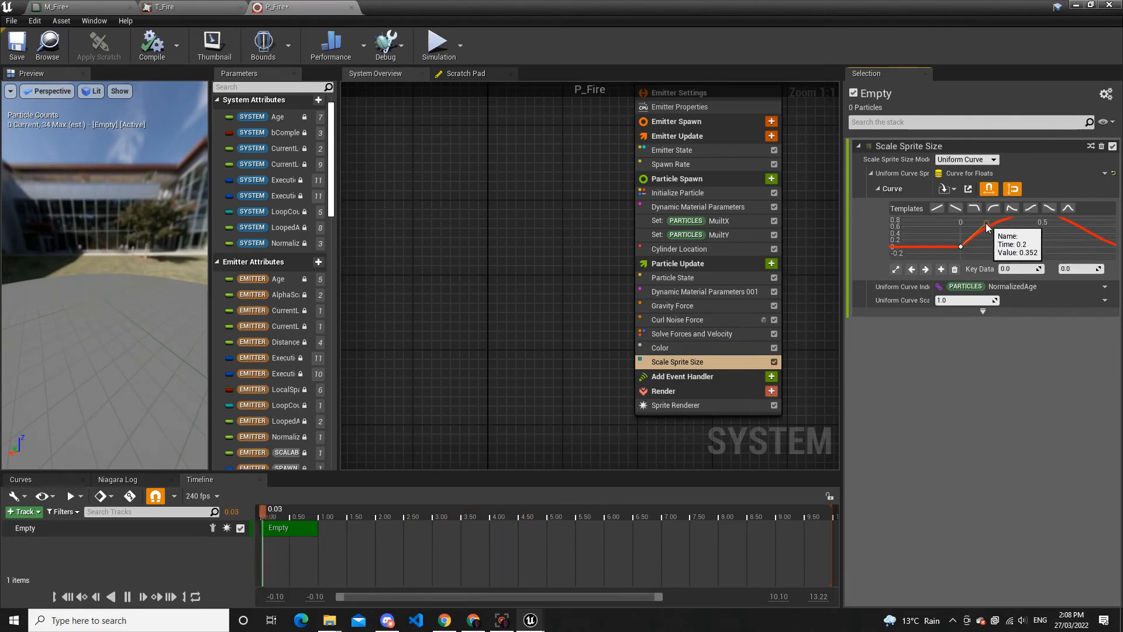
# Raise the size curve's middle key at time 0.5 to a value of 1.15 and tilt its outgoing tangent downward
pyautogui.scroll(-1, 1031, 239)
pyautogui.moveTo(1031, 237); pyautogui.dragTo(1012, 252, button='right')
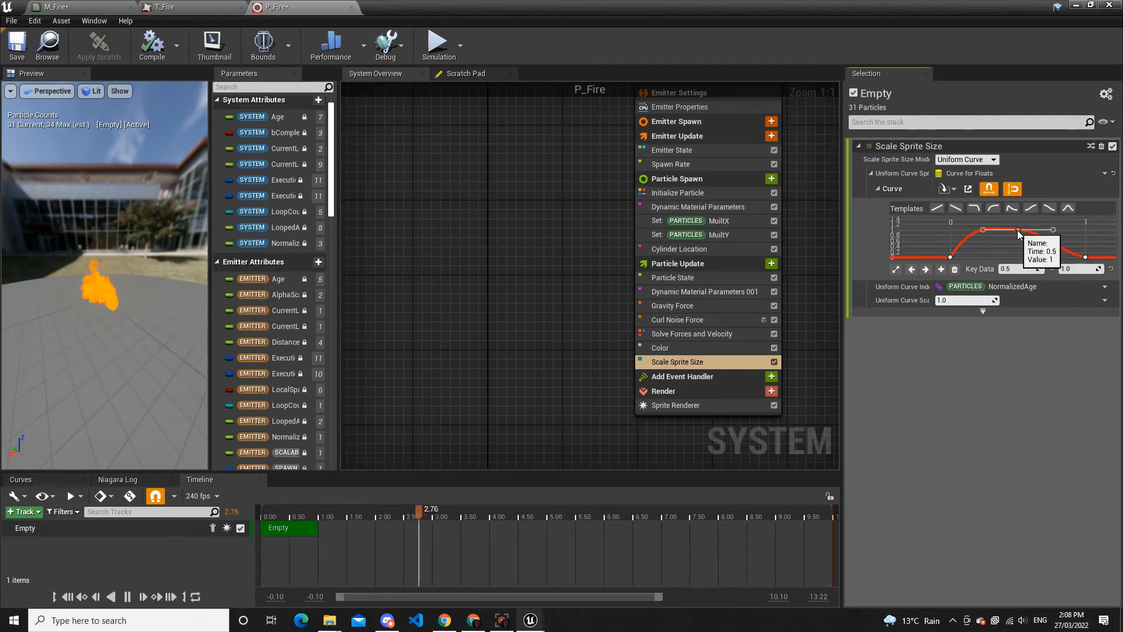
pyautogui.moveTo(1017, 229); pyautogui.dragTo(1018, 224)
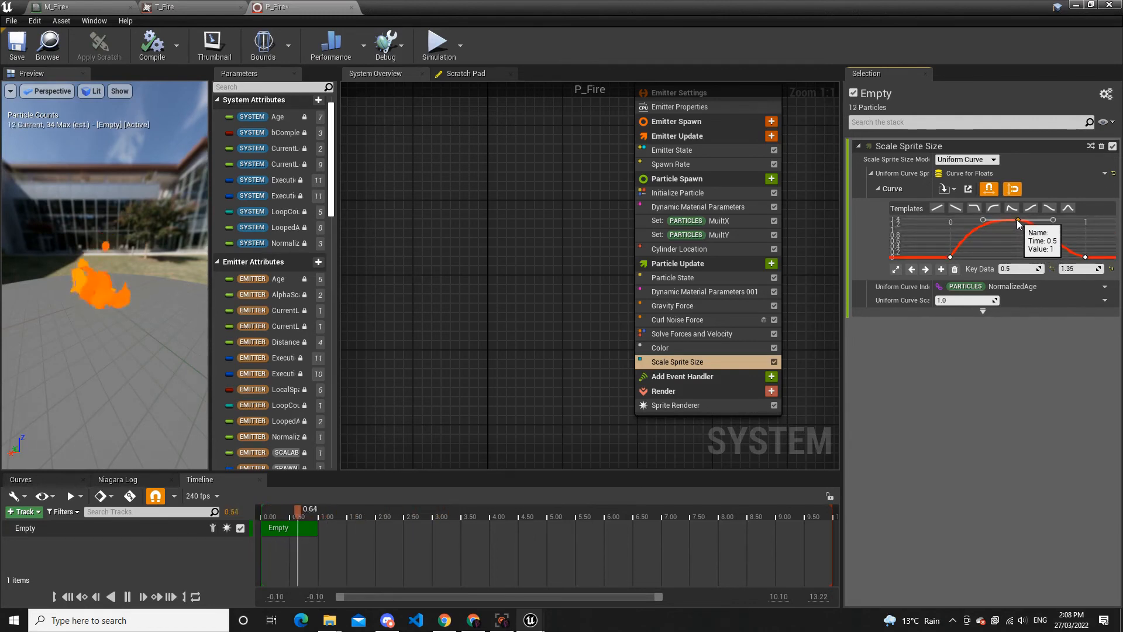
pyautogui.moveTo(1018, 223); pyautogui.dragTo(1018, 225)
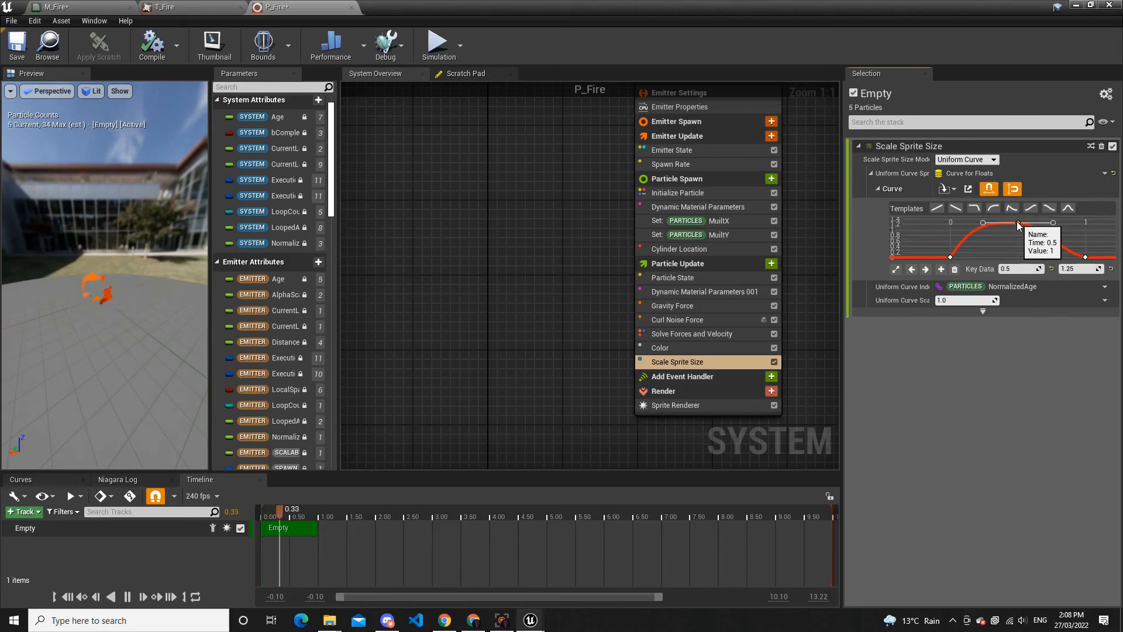
pyautogui.click(951, 258)
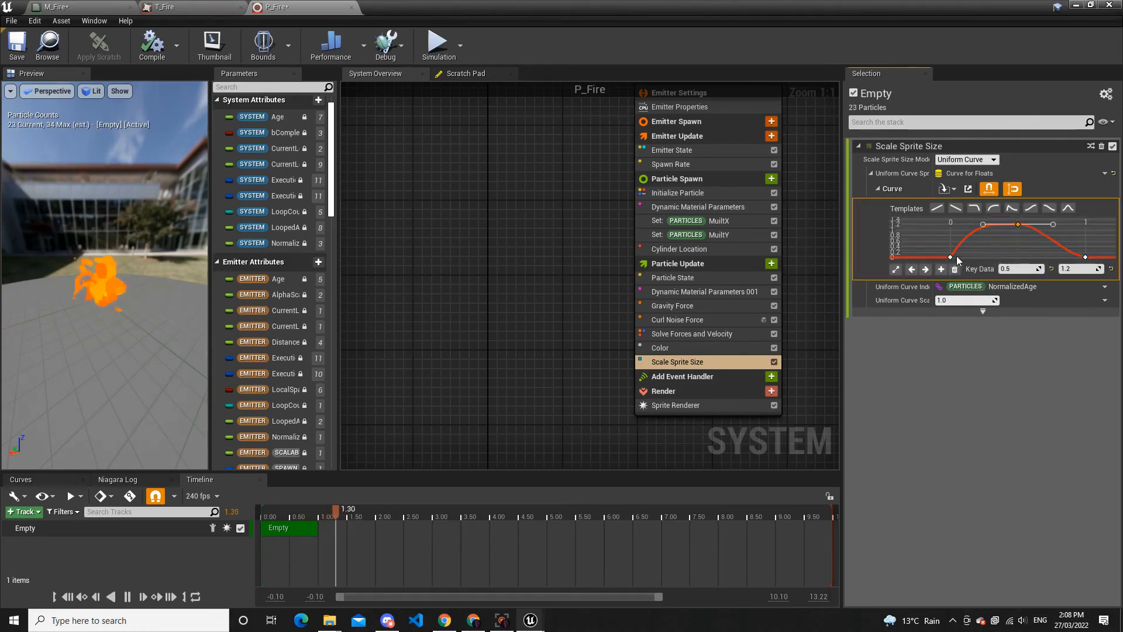
pyautogui.moveTo(967, 228); pyautogui.dragTo(1018, 228)
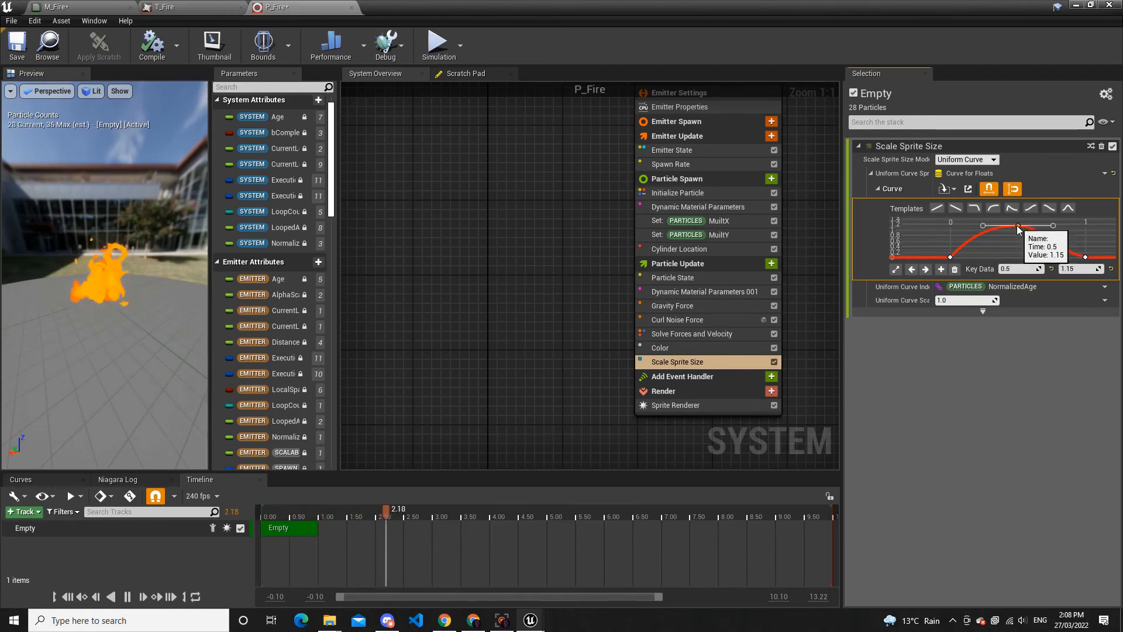
pyautogui.moveTo(1053, 226); pyautogui.dragTo(1056, 231)
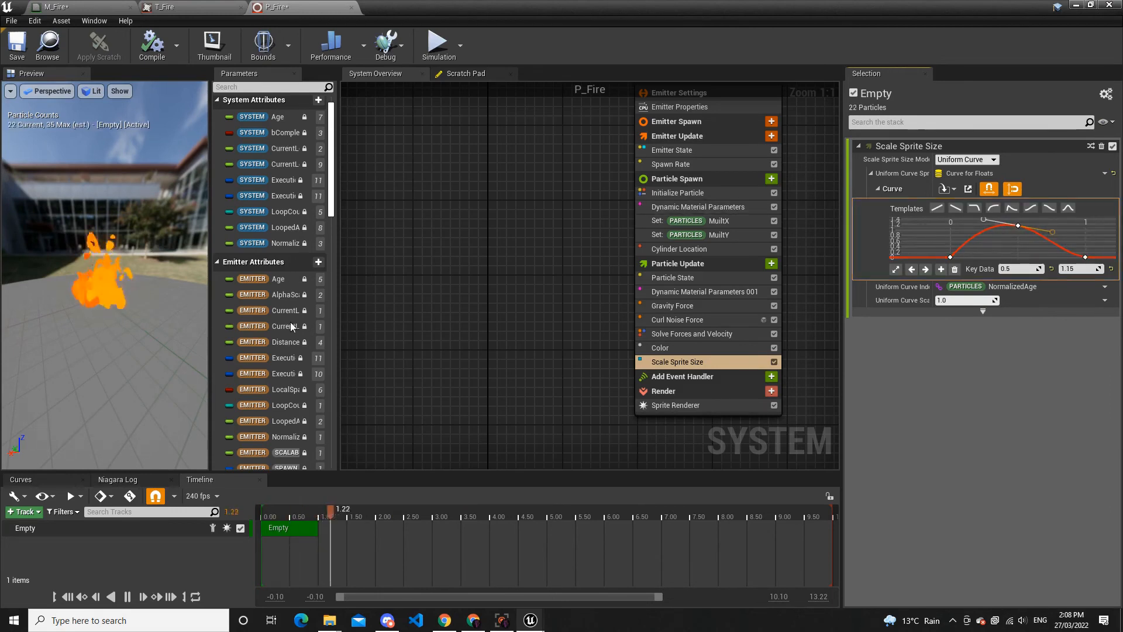
# Review the Color and Cylinder Location modules and set the emitter's Spawn Rate to 100
pyautogui.scroll(5, 104, 234)
pyautogui.moveTo(126, 286); pyautogui.dragTo(181, 295)
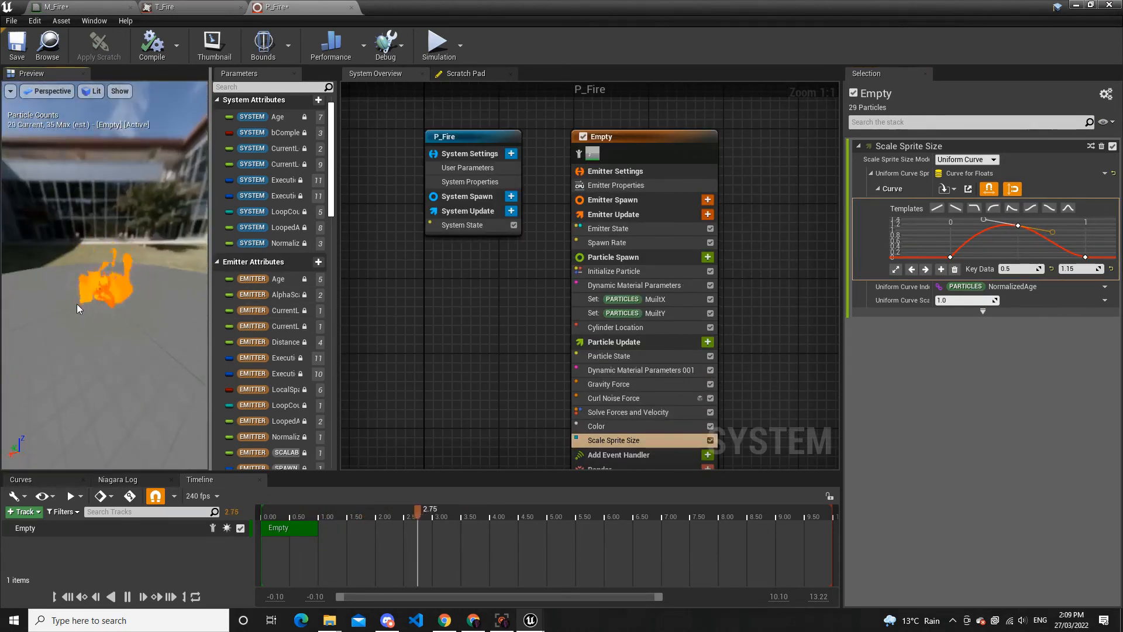
pyautogui.click(636, 424)
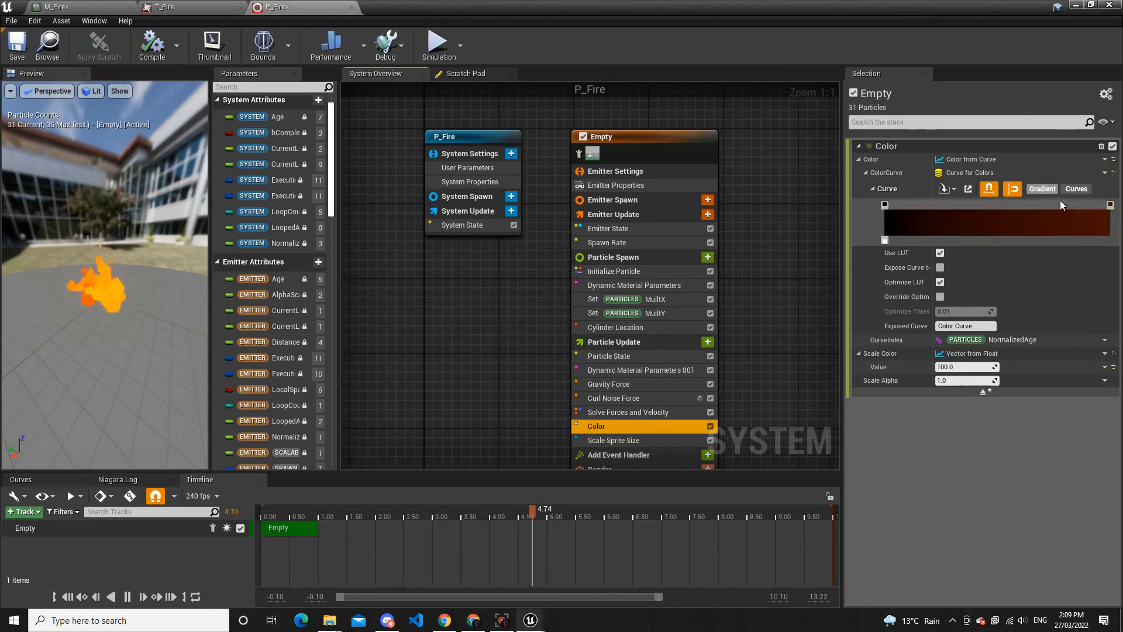
pyautogui.moveTo(623, 203); pyautogui.dragTo(612, 216, button='right')
pyautogui.click(639, 254)
pyautogui.click(658, 339)
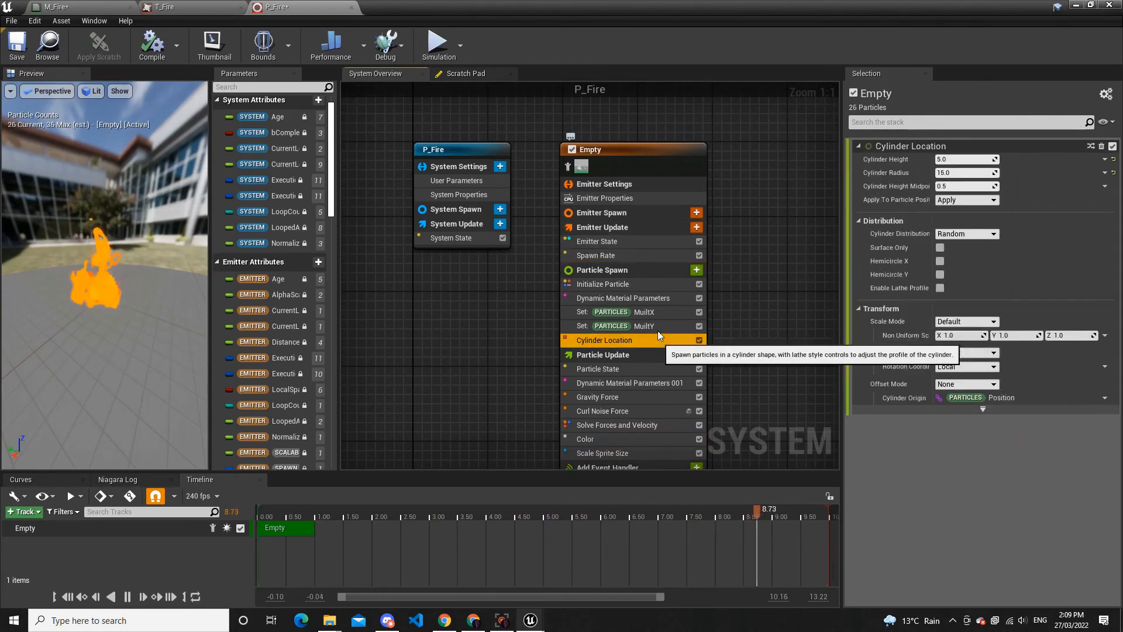
pyautogui.click(672, 256)
pyautogui.click(661, 342)
pyautogui.click(666, 256)
pyautogui.scroll(1, 277, 254)
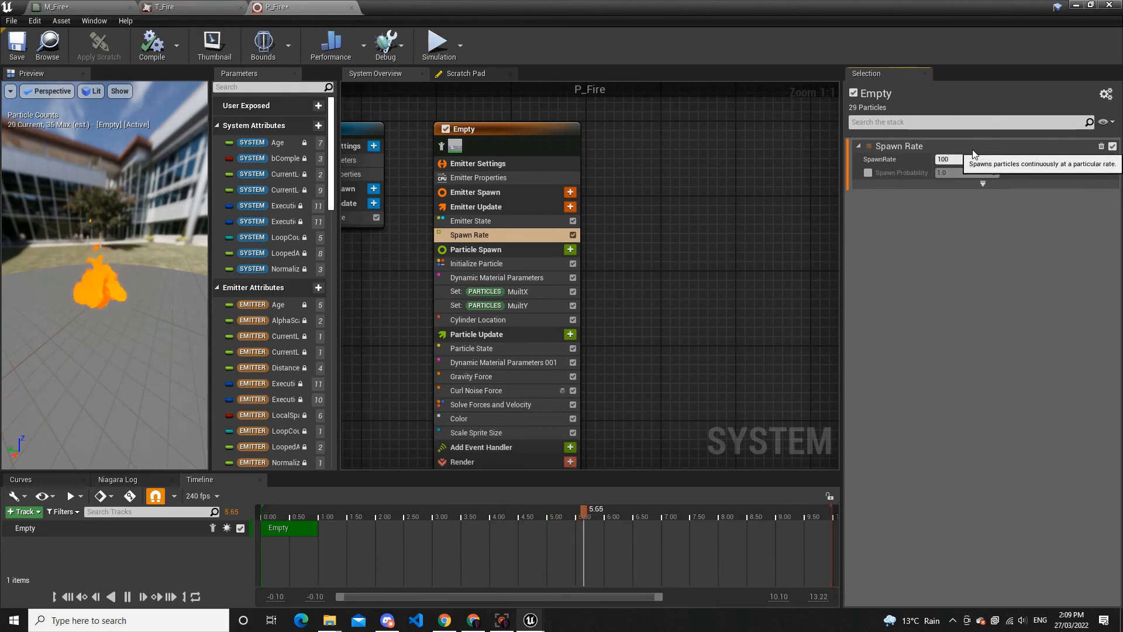
pyautogui.press('Return')
# Set the Cylinder Location module's Cylinder Radius to 150 and Cylinder Height to 10
pyautogui.click(514, 320)
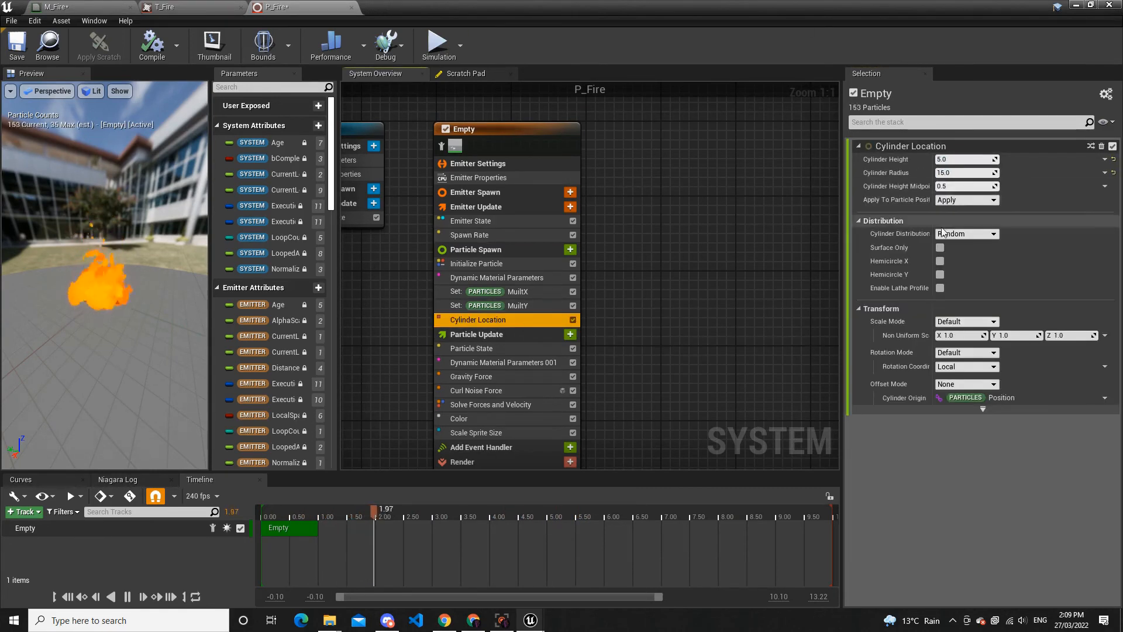
pyautogui.click(958, 171)
pyautogui.write('150')
pyautogui.press('Return')
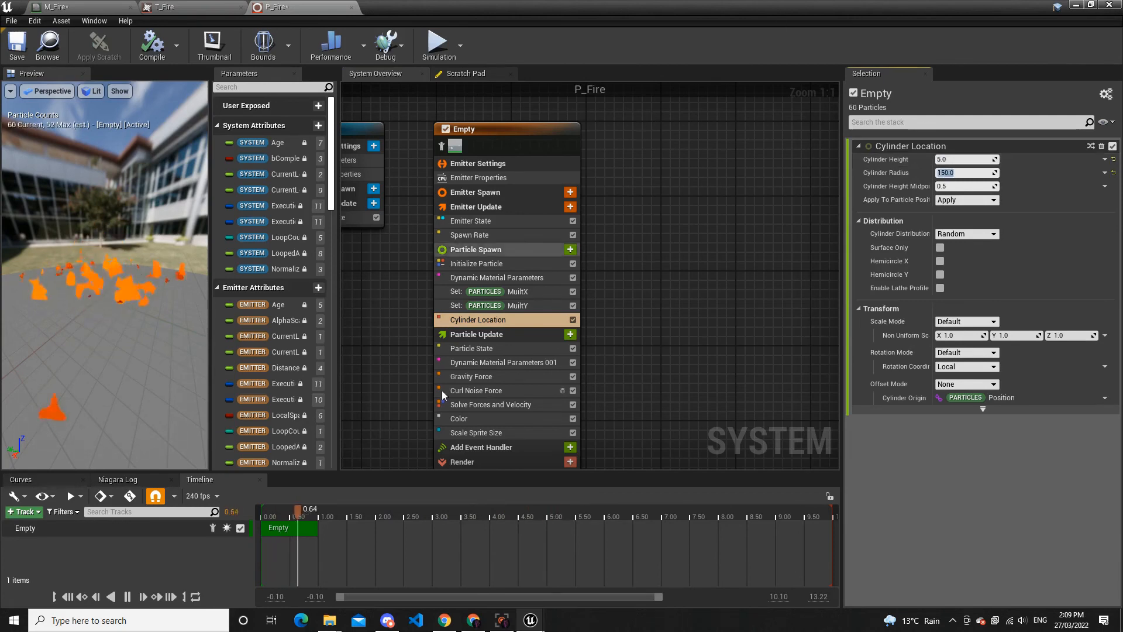
pyautogui.moveTo(135, 279)
pyautogui.mouseDown()
pyautogui.moveTo(132, 317)
pyautogui.moveTo(131, 278)
pyautogui.mouseUp()
pyautogui.moveTo(35, 282); pyautogui.dragTo(55, 267)
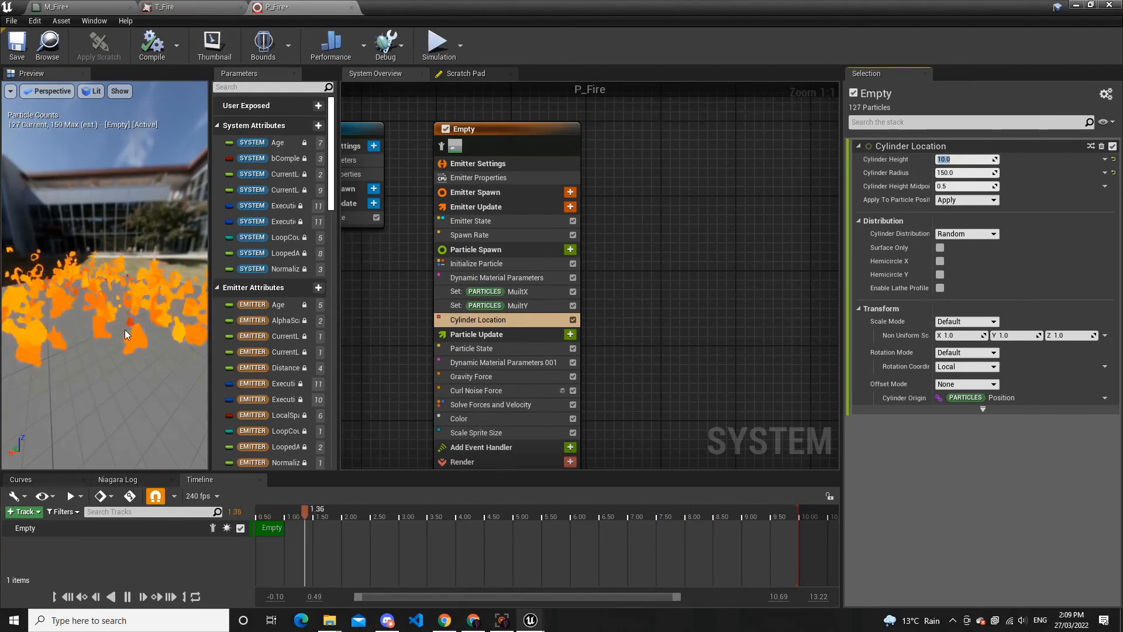
# Check the widened fire in the preview and save the P_Fire system
pyautogui.scroll(4, 132, 309)
pyautogui.moveTo(104, 297); pyautogui.dragTo(105, 328)
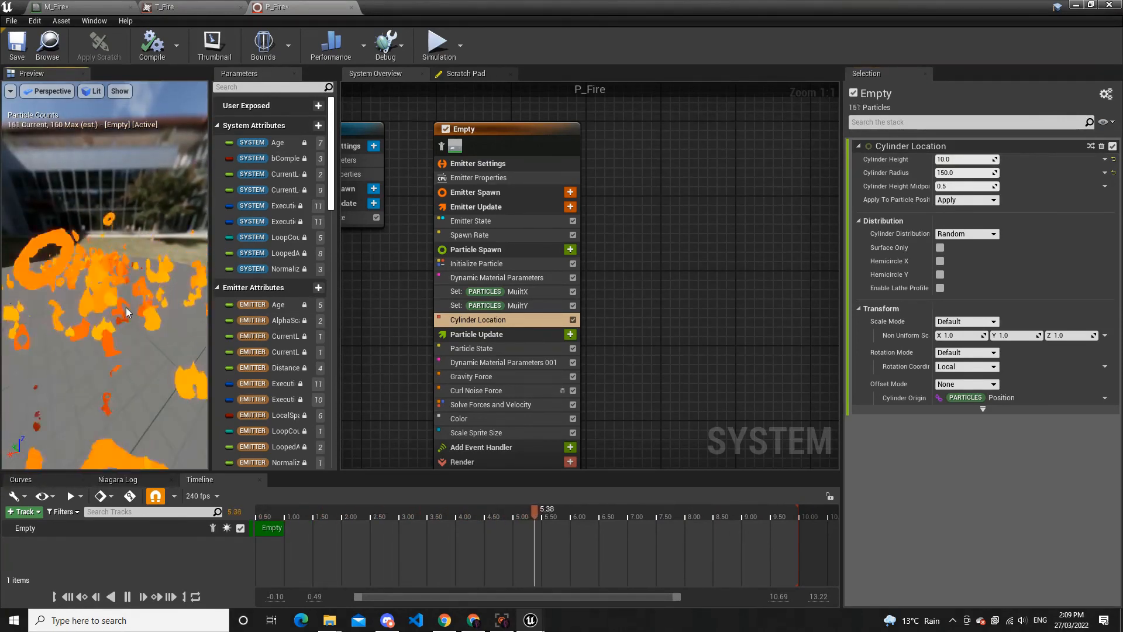
pyautogui.moveTo(125, 307); pyautogui.dragTo(3, 190)
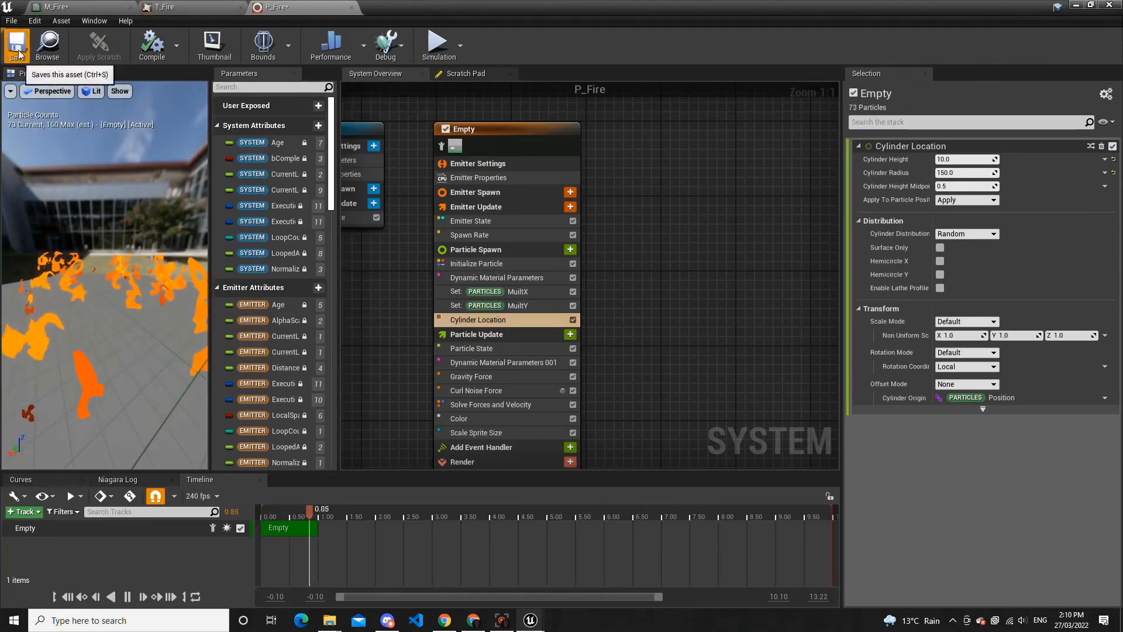
pyautogui.click(19, 54)
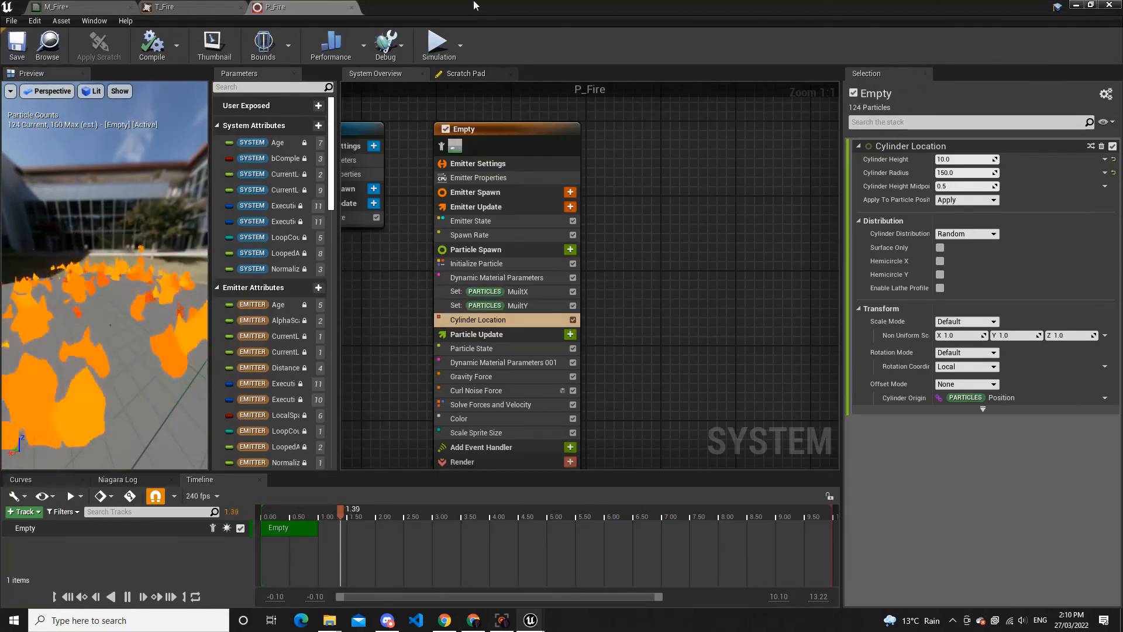
# Return to the Minimal_Default level, run it in the editor and examine the fire around the table and chairs in fullscreen
pyautogui.click(1074, 6)
pyautogui.scroll(-6, 566, 173)
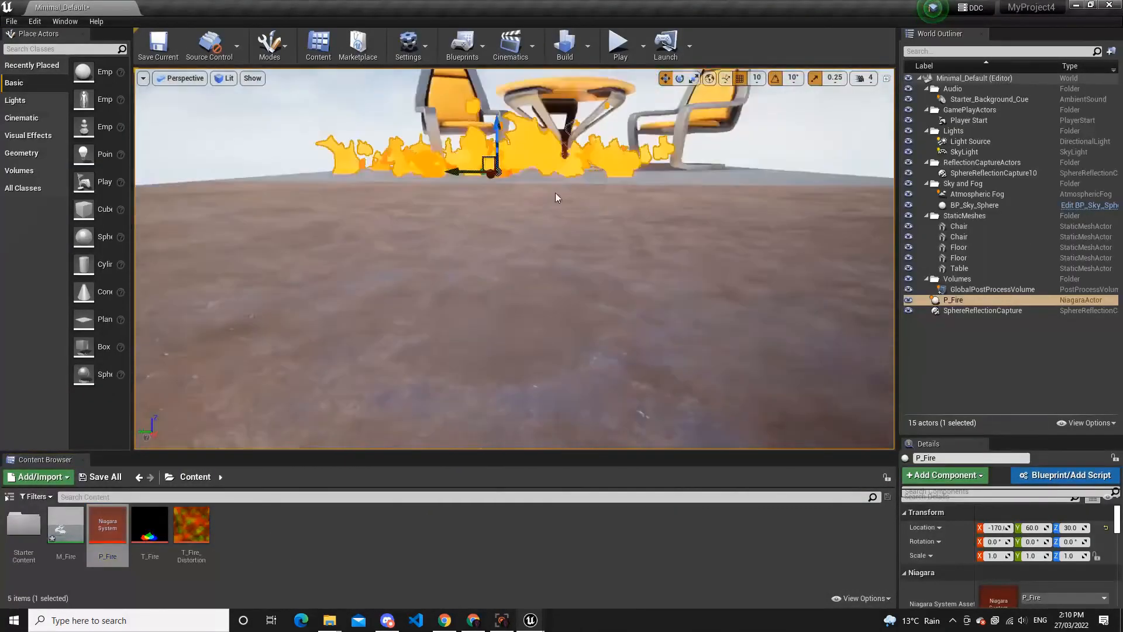
pyautogui.hotkey('alt', 'p')
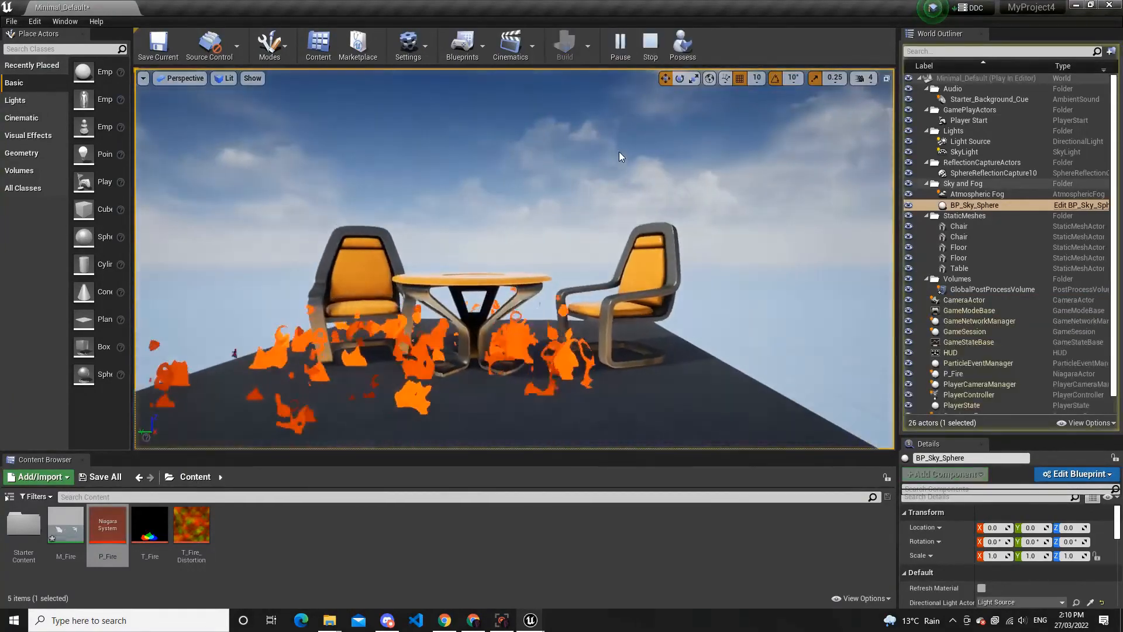
pyautogui.press('F11')
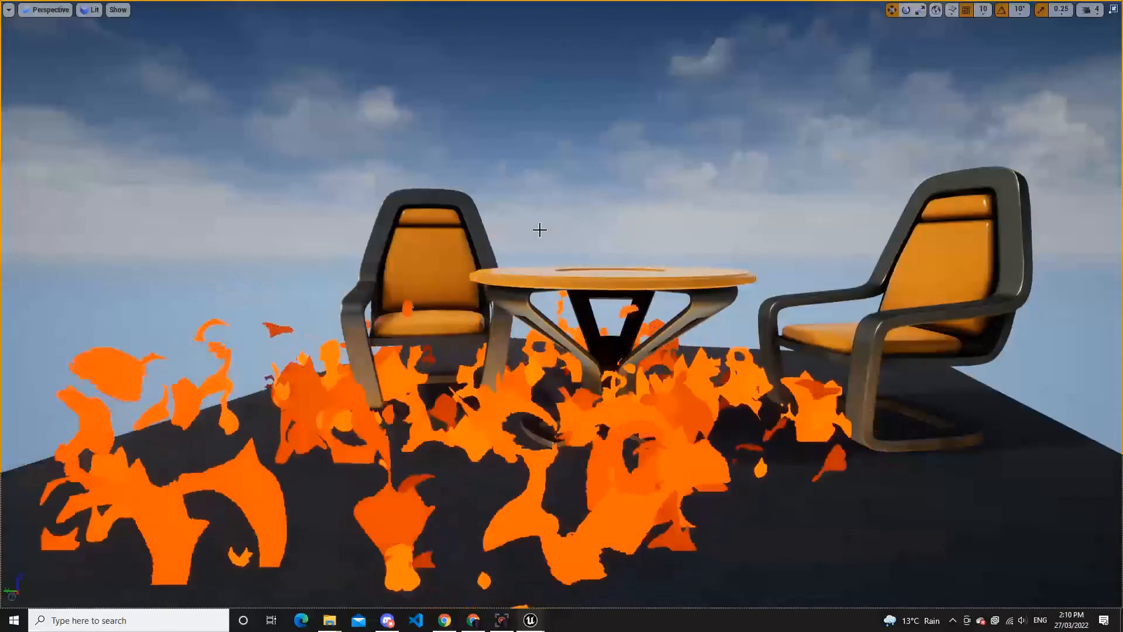
pyautogui.press('F11')
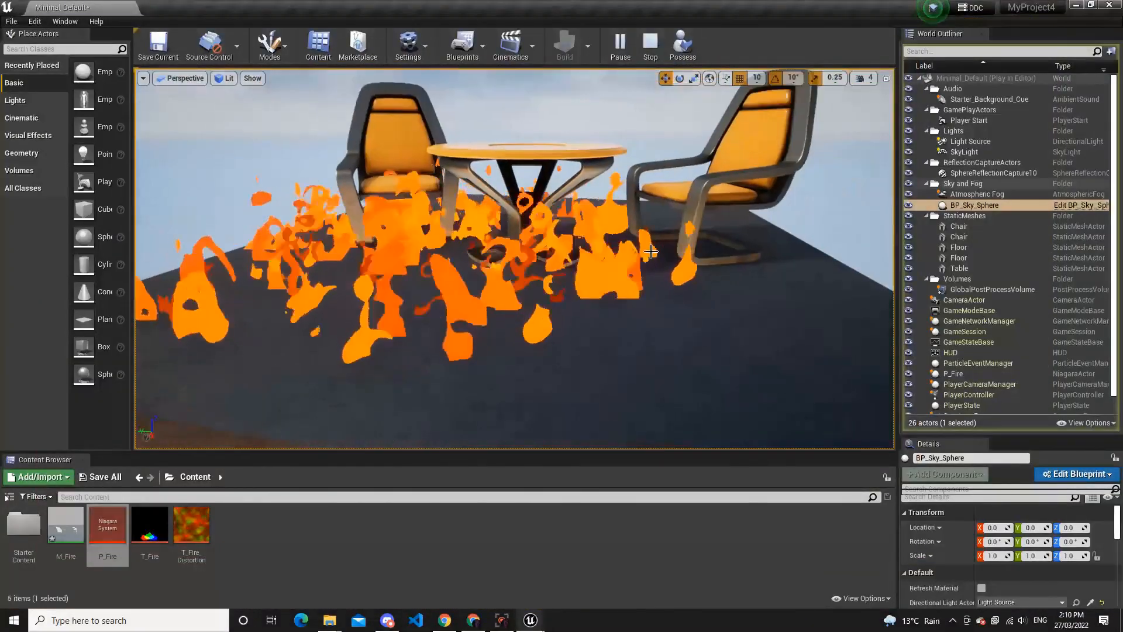